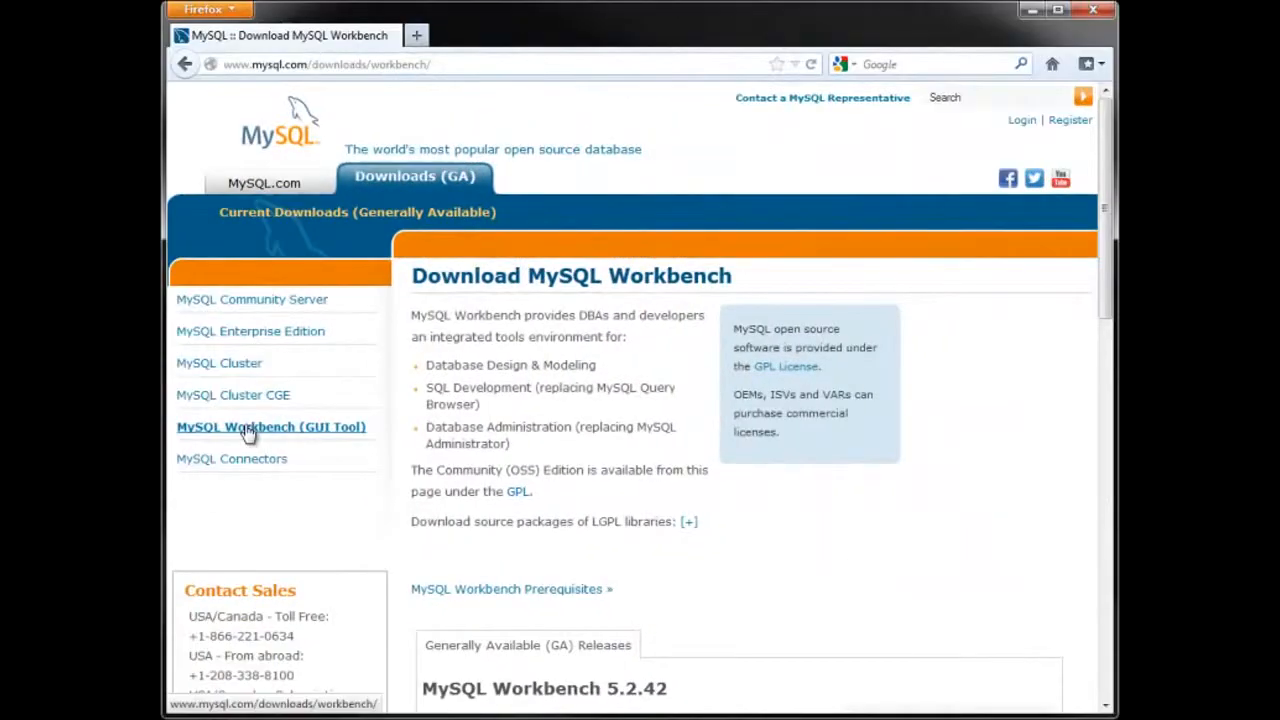
Check the MySQL Workbench download page for the available platforms and the Microsoft Windows packages.
scroll(720, 517, "down", 7)
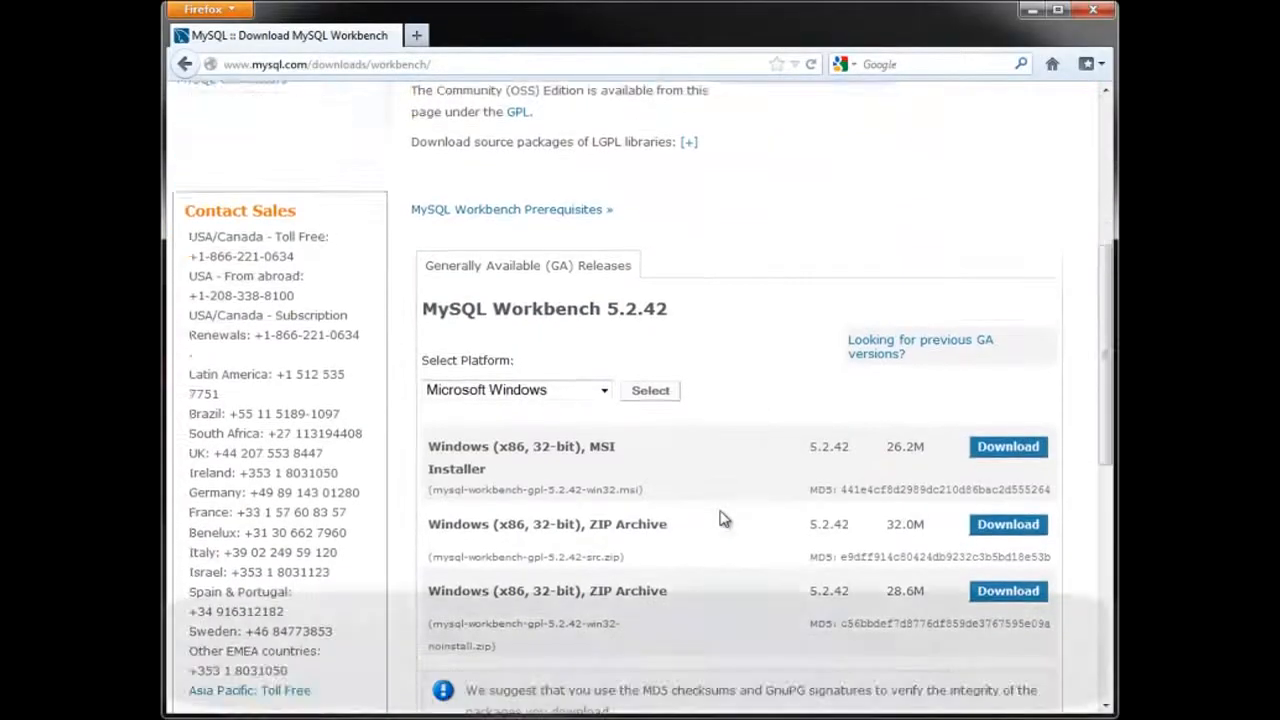
left_click(604, 129)
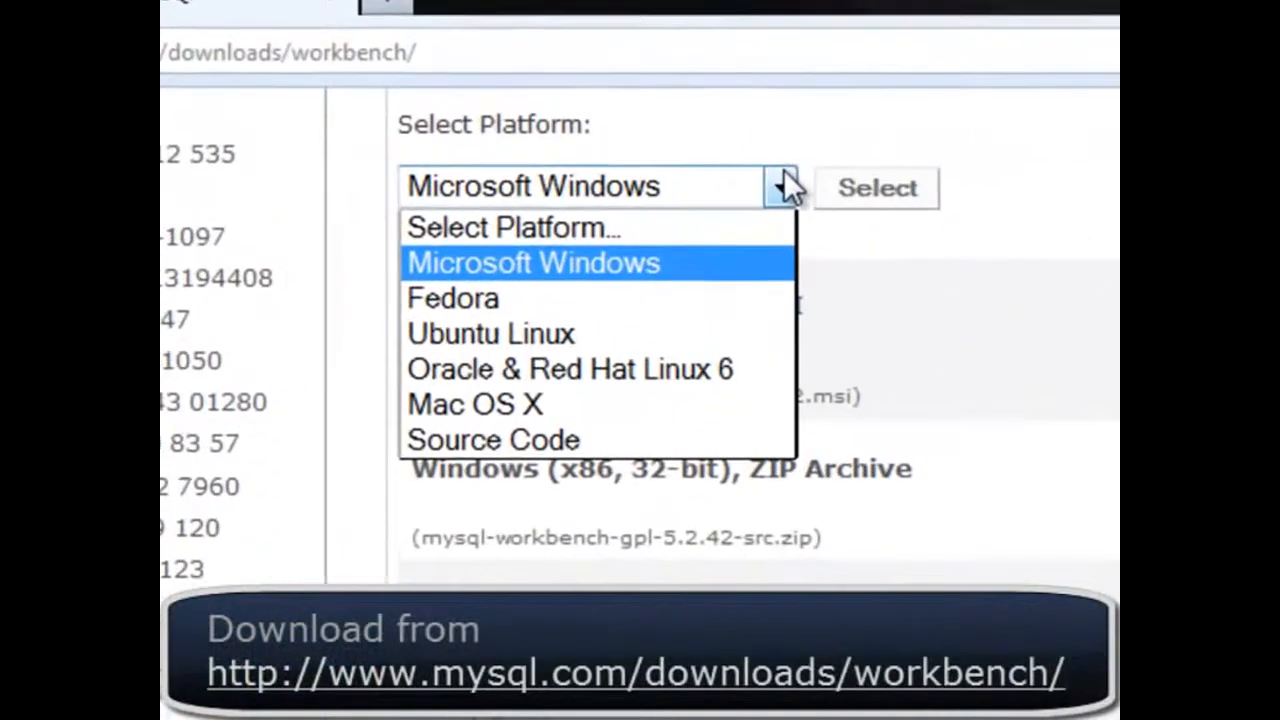
left_click(997, 161)
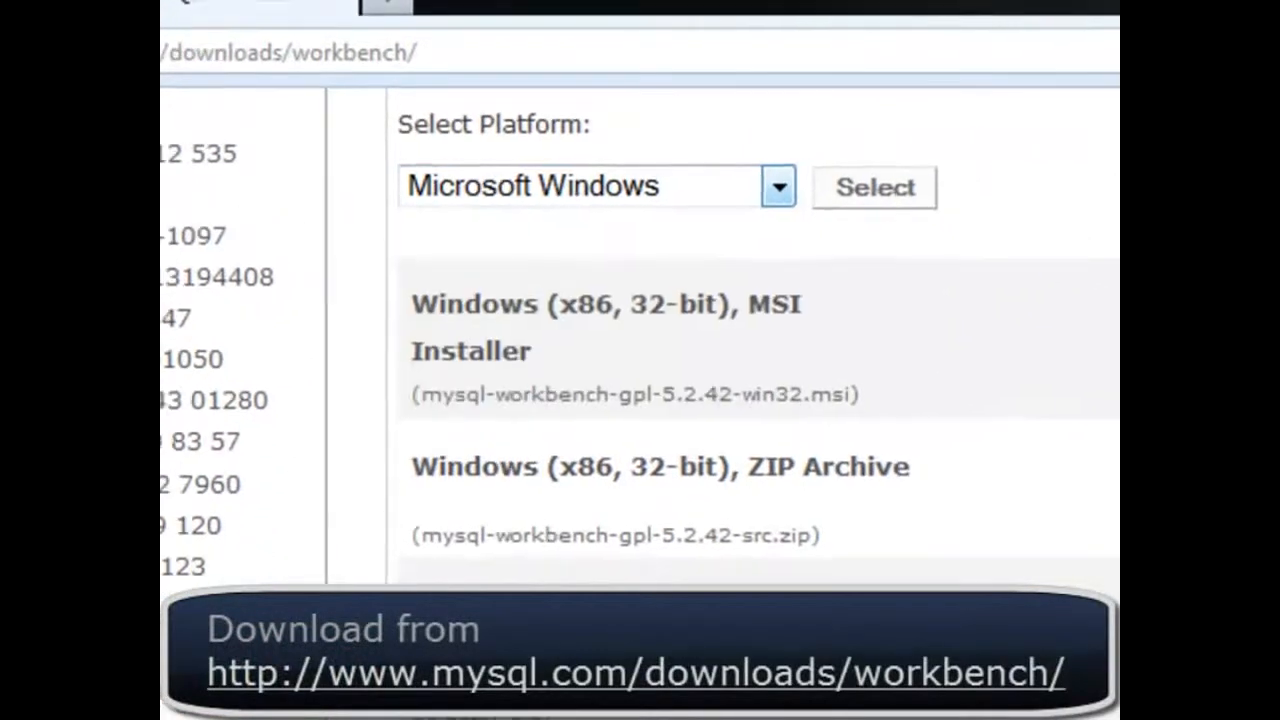
Go to the MySQL.com site and open the Features page of Workbench under MySQL Enterprise Edition.
scroll(984, 195, "up", 7)
left_click(280, 183)
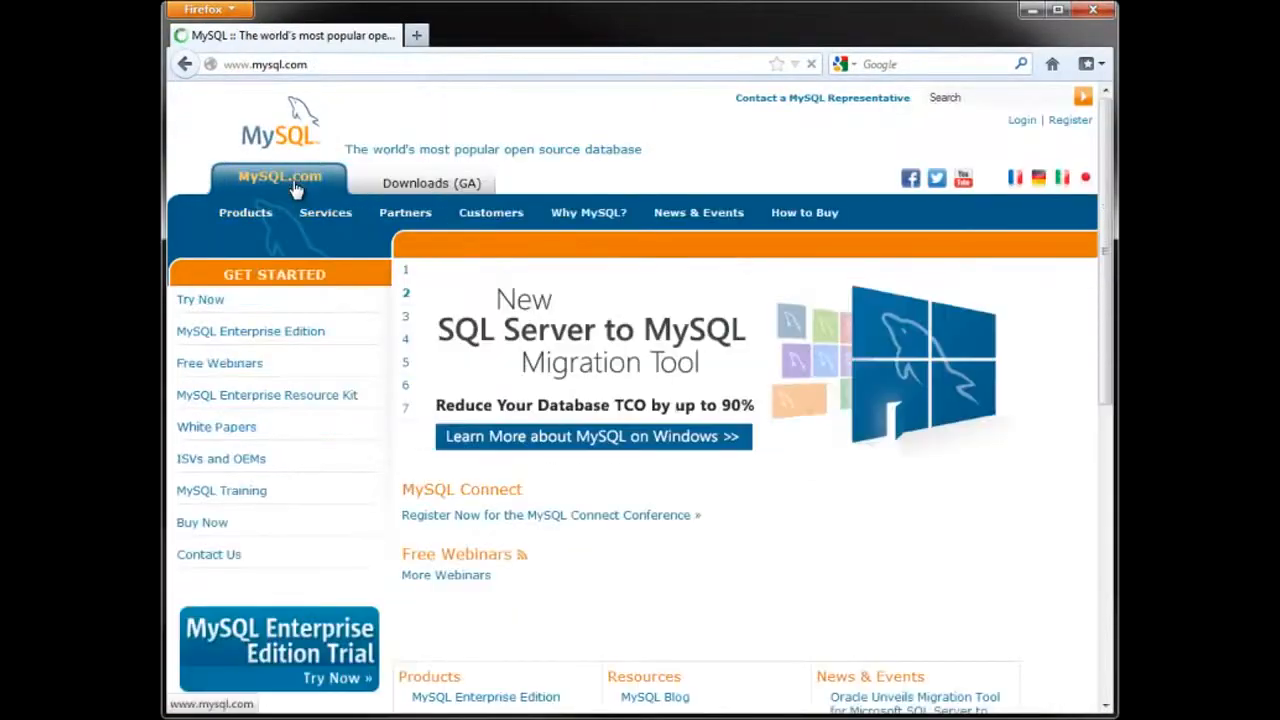
left_click(229, 332)
left_click(224, 622)
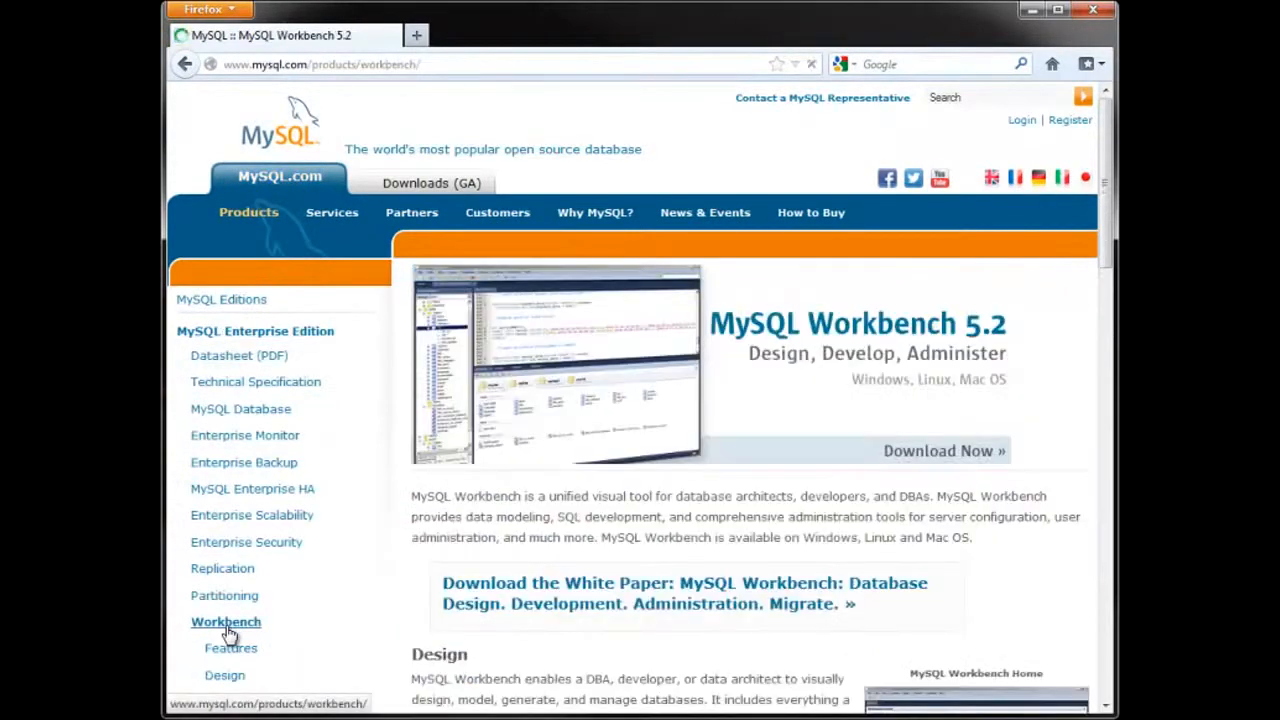
left_click(230, 648)
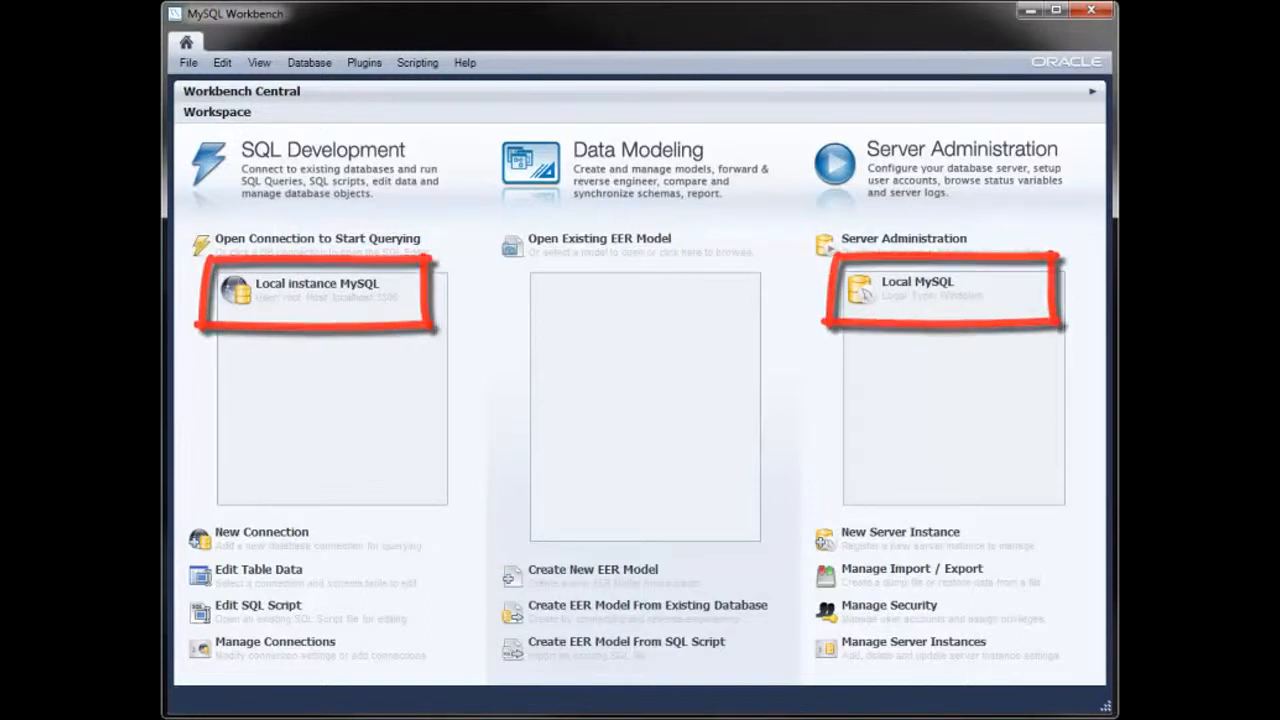
Set up a new database connection named Sakila with sakila as its default schema.
left_click(286, 532)
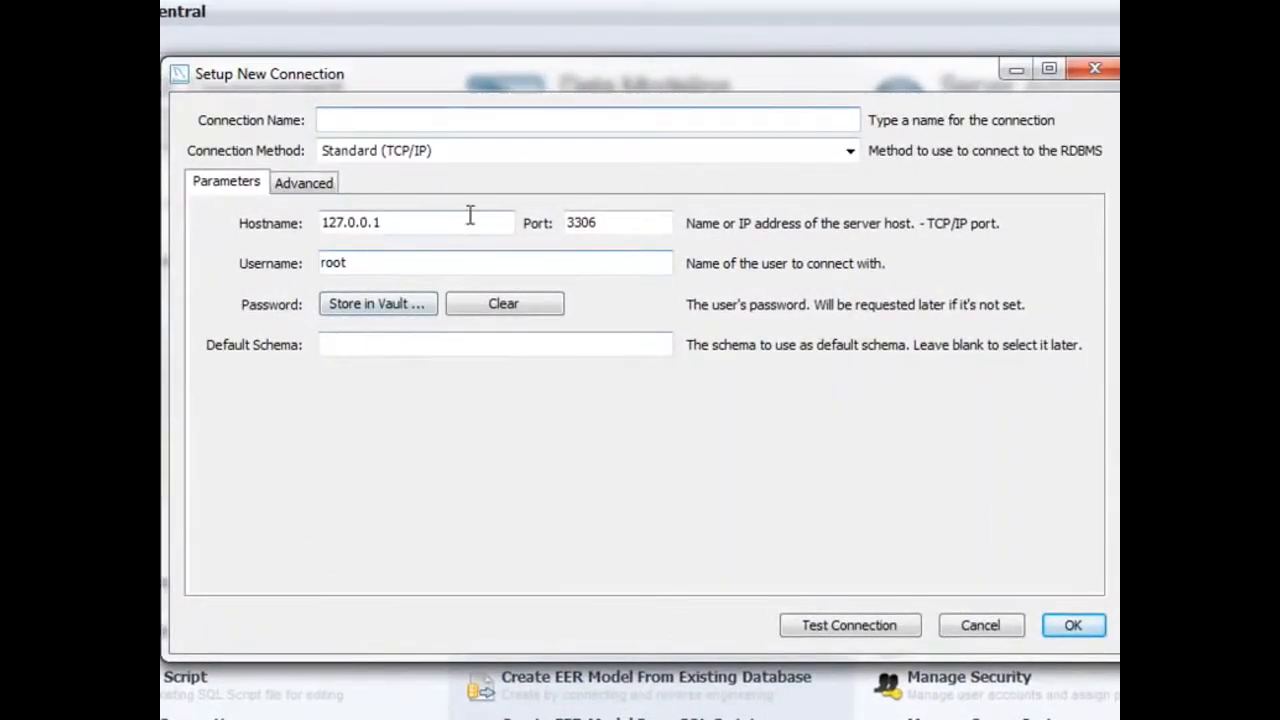
left_click(633, 224)
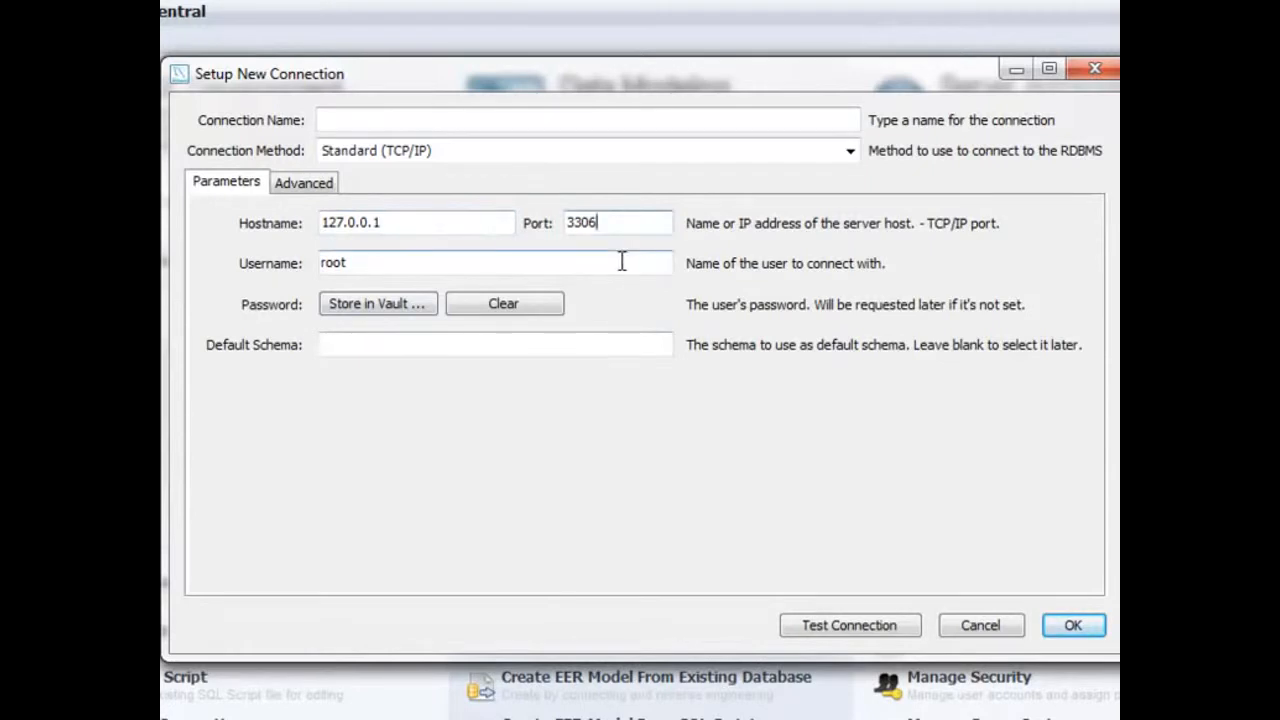
left_click(620, 260)
left_click(603, 340)
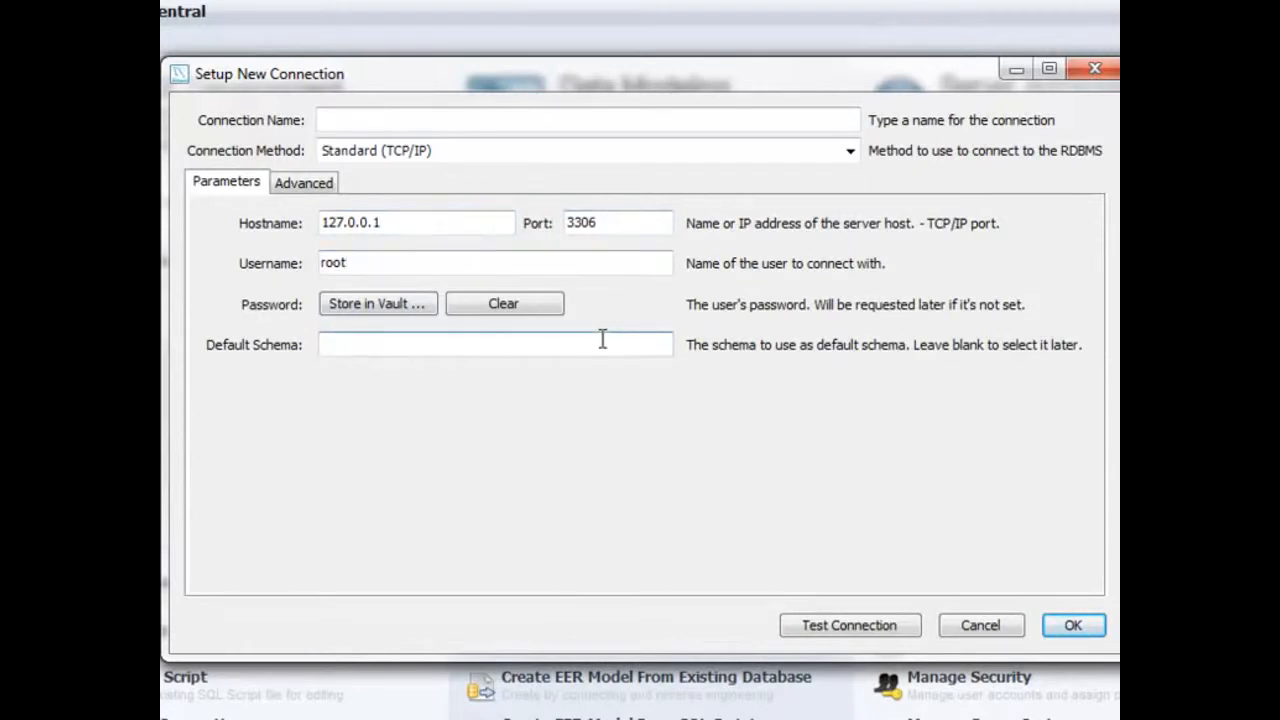
type("sakila")
left_click(646, 121)
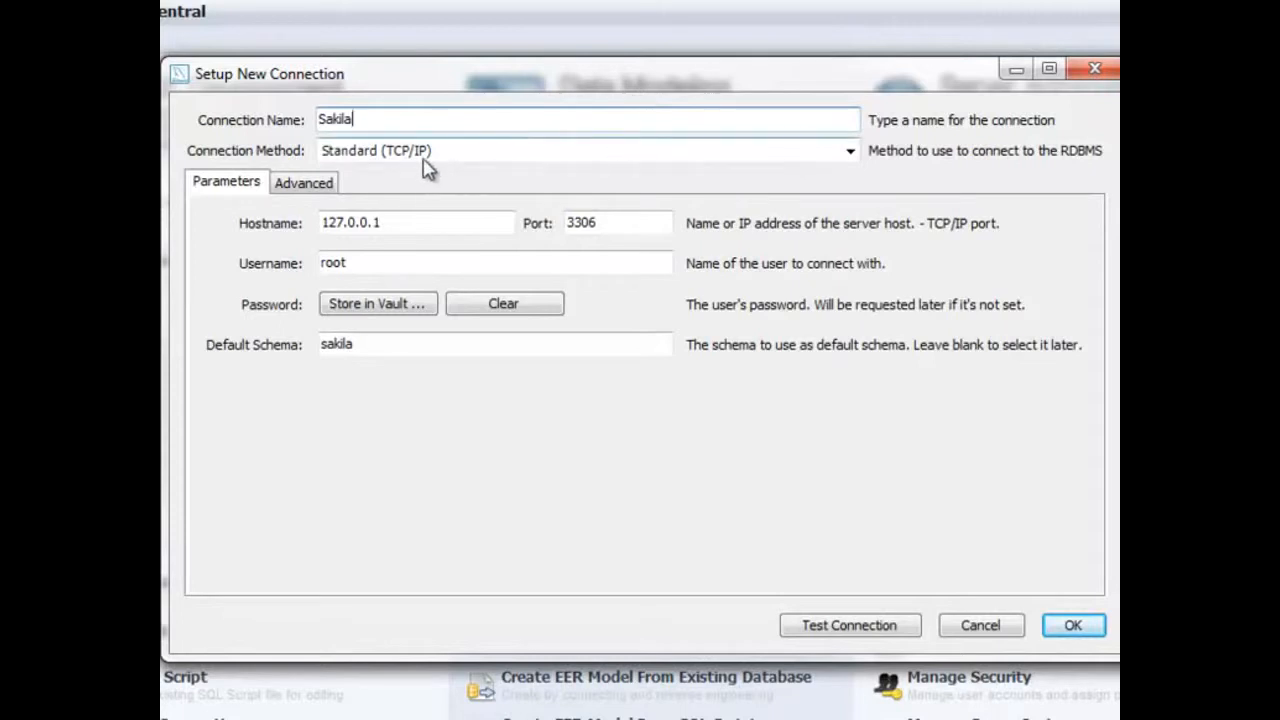
Look at the new connection's advanced options, trying the compression protocol setting and switching it off again.
left_click(313, 186)
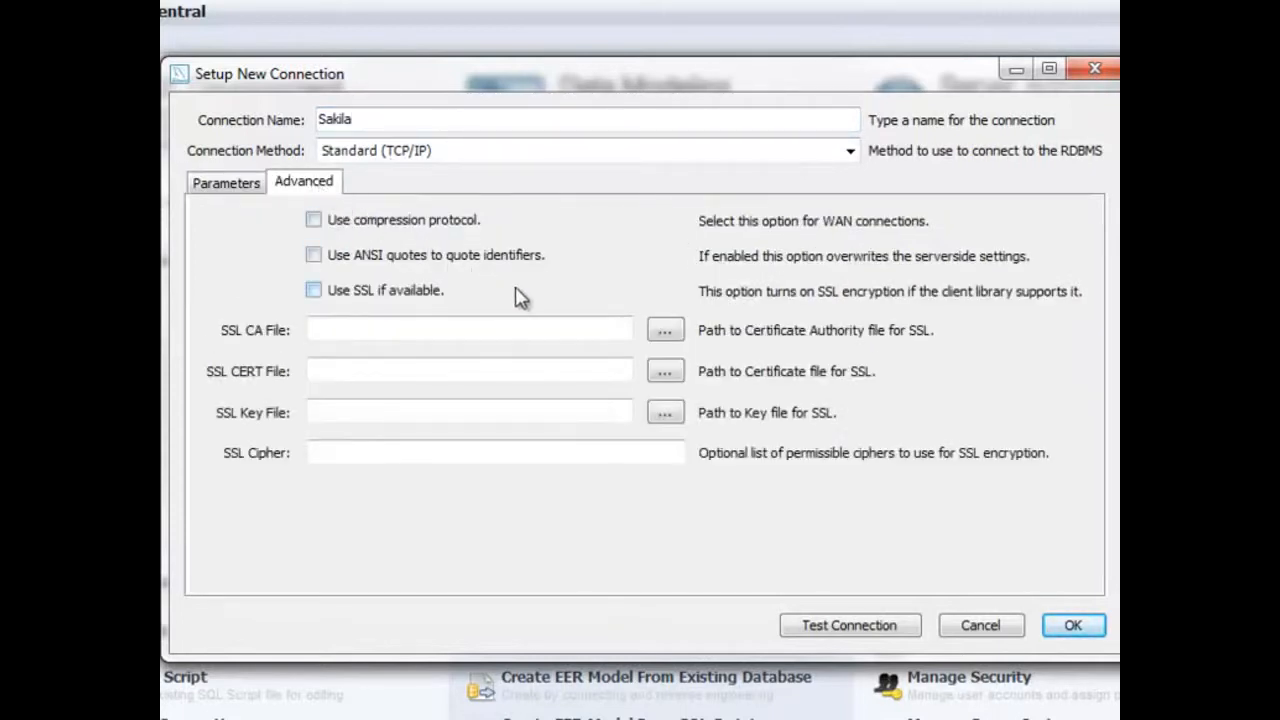
left_click(470, 221)
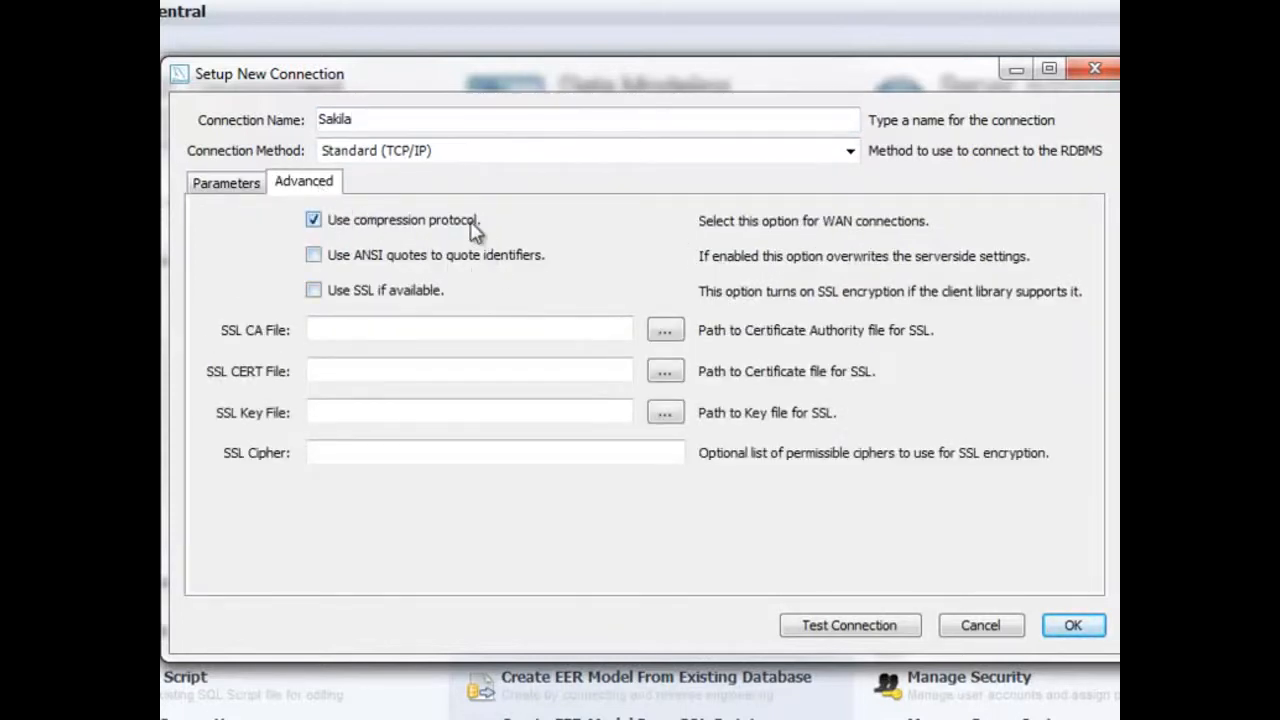
left_click(430, 222)
left_click(230, 192)
Test the Sakila connection by entering the root account password, and save the connection.
left_click(800, 628)
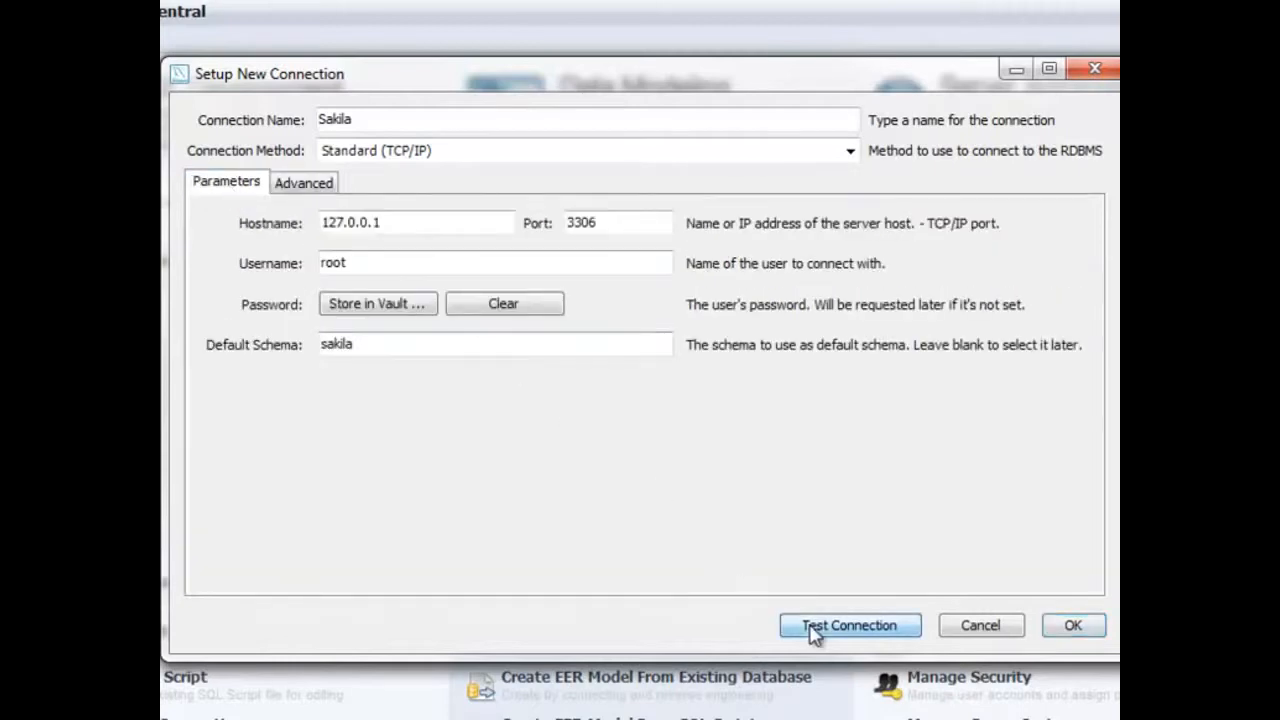
key("Return")
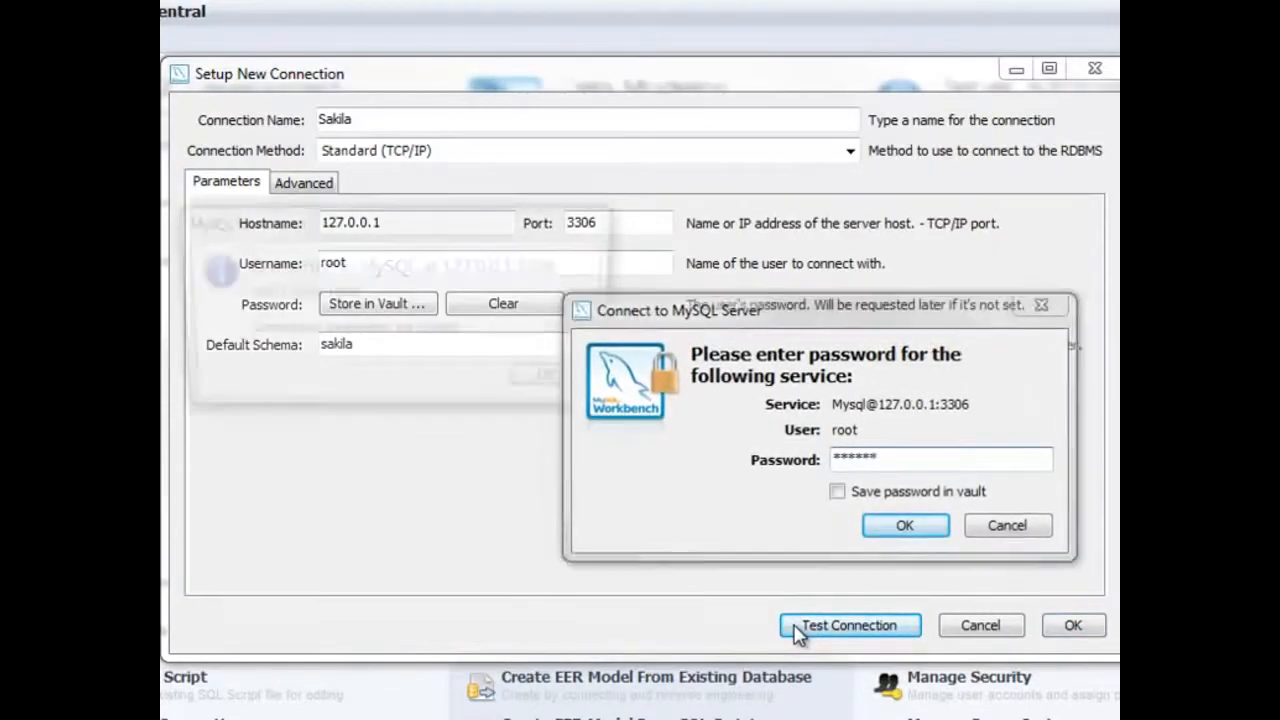
key("Return")
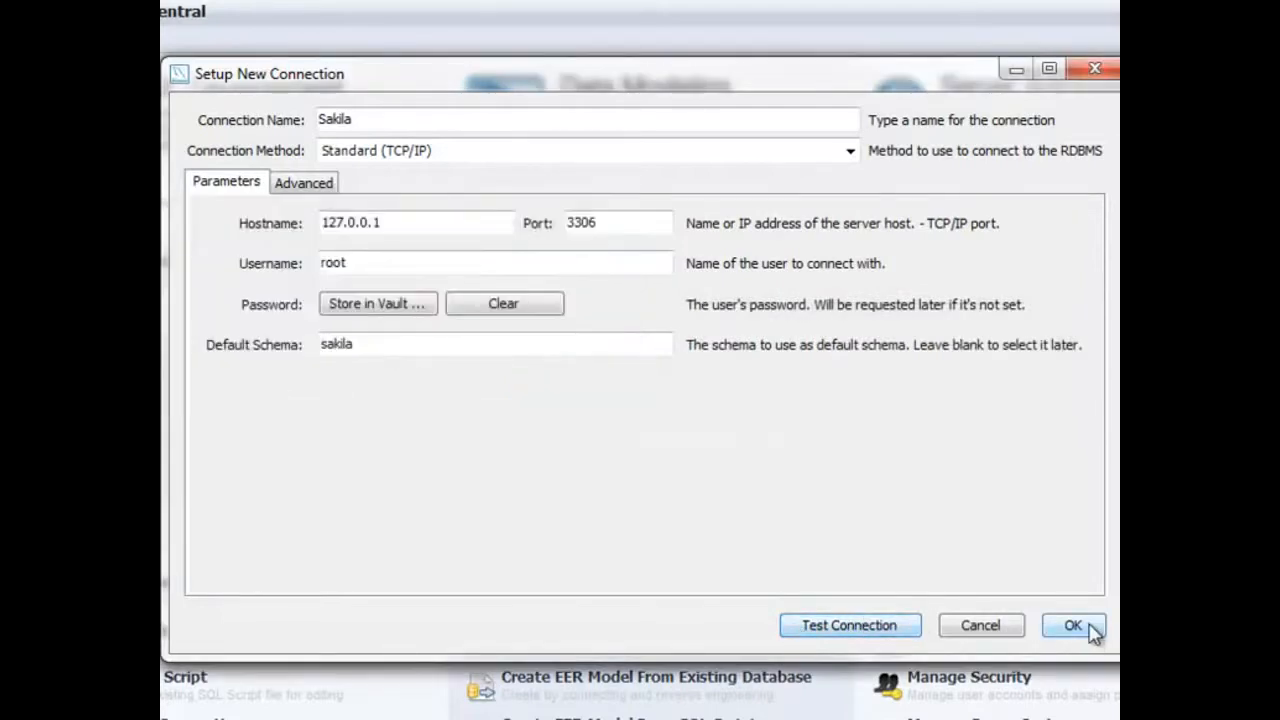
left_click(1068, 625)
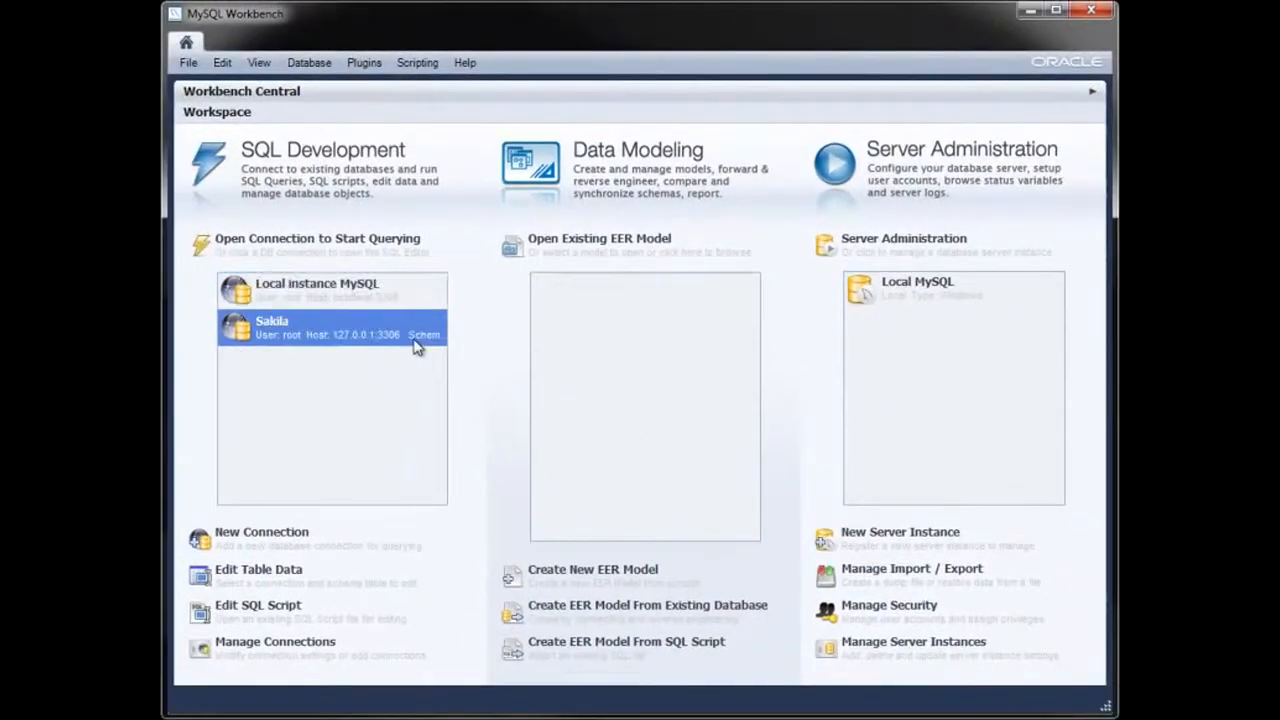
Open the connection manager and review the stored settings of Local instance MySQL and Sakila.
left_click(308, 646)
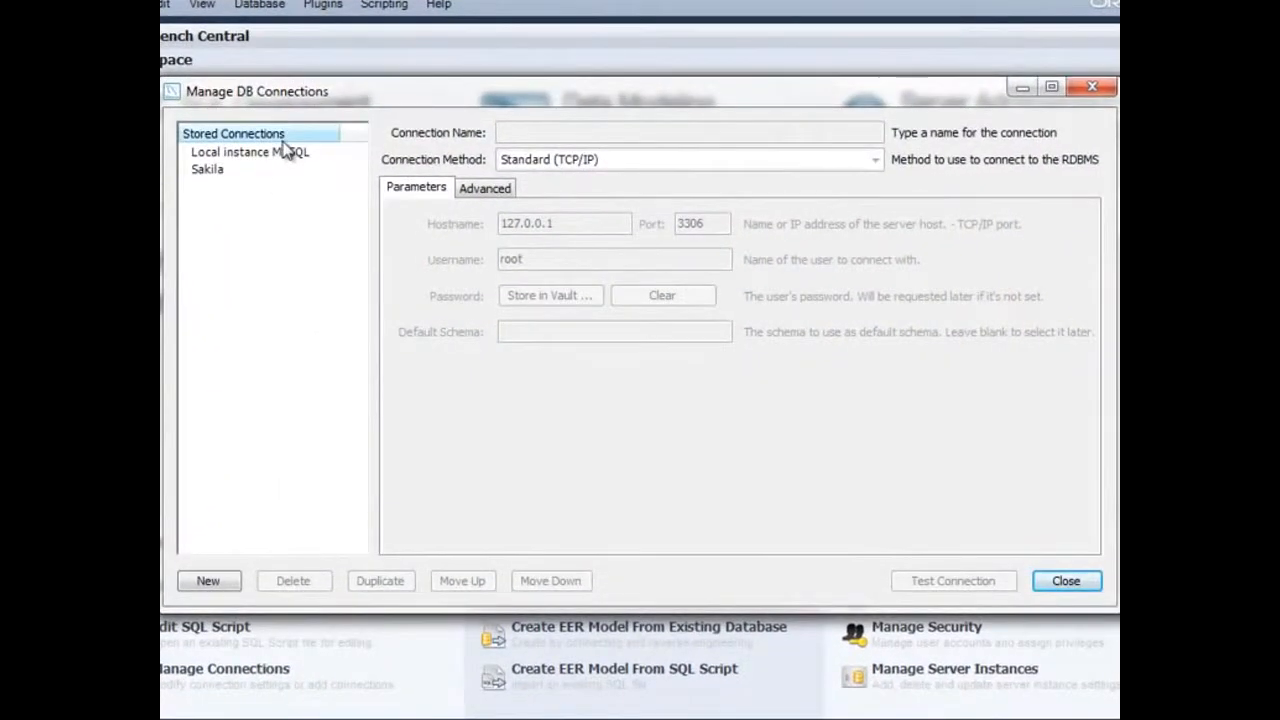
left_click(287, 152)
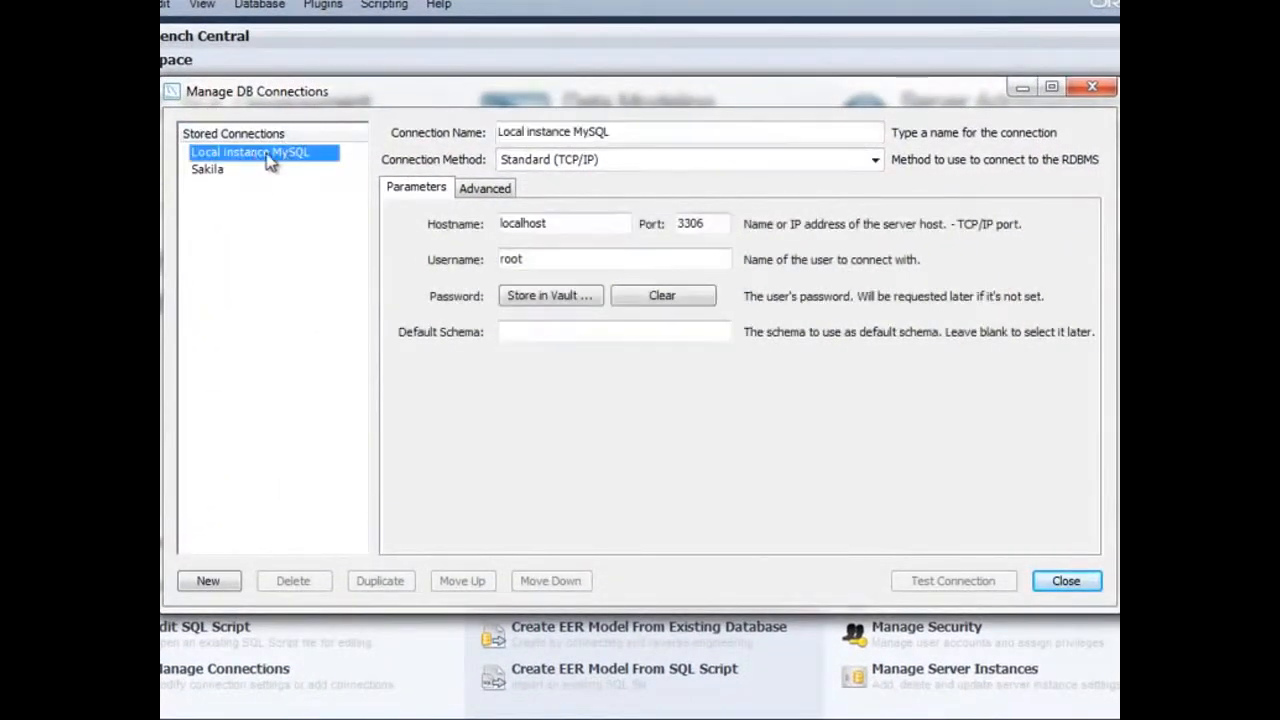
left_click(211, 172)
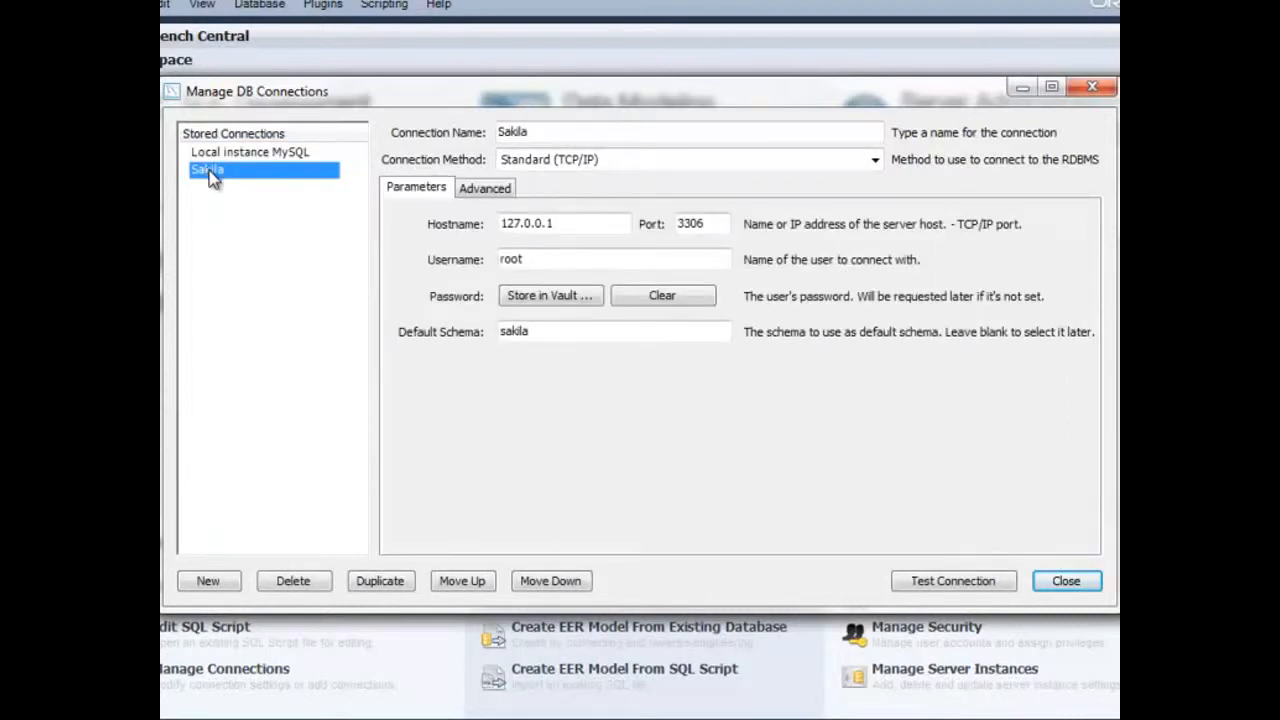
Add another stored connection named World (InnoDB) with world_innodb as its default schema.
left_click(208, 580)
left_click(551, 330)
type("world_innodb")
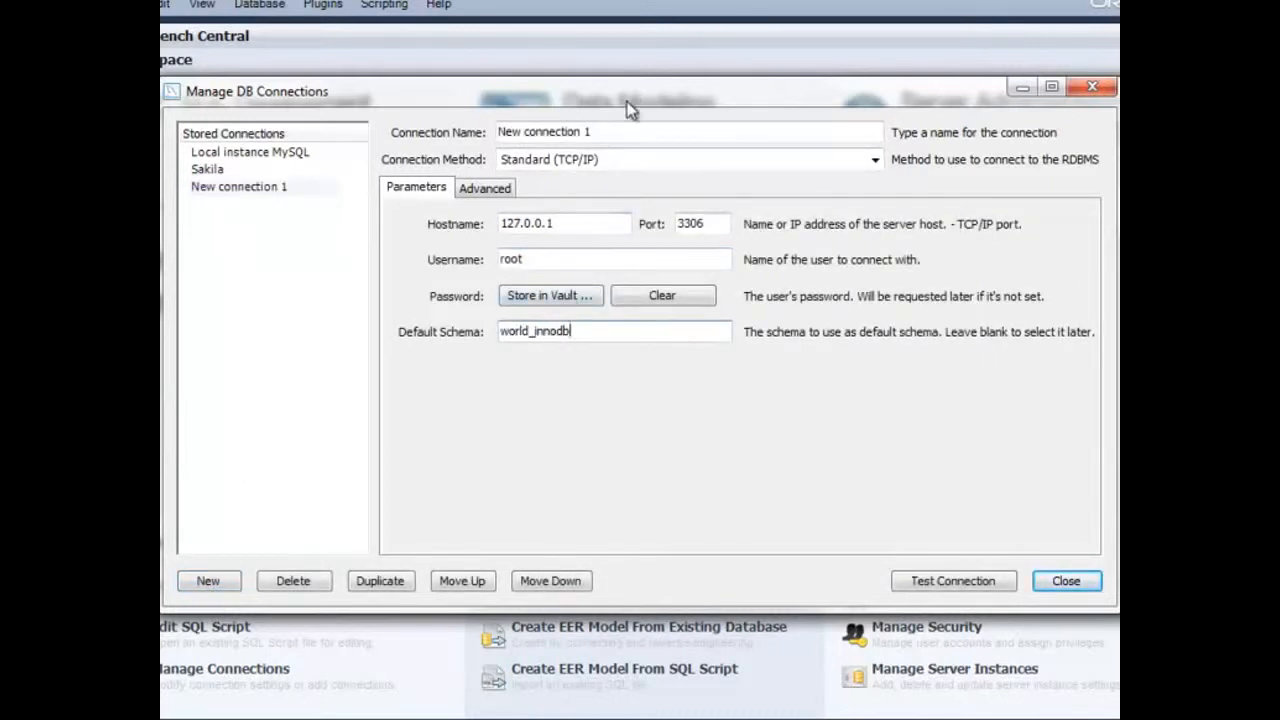
left_click_drag(619, 132, 271, 134)
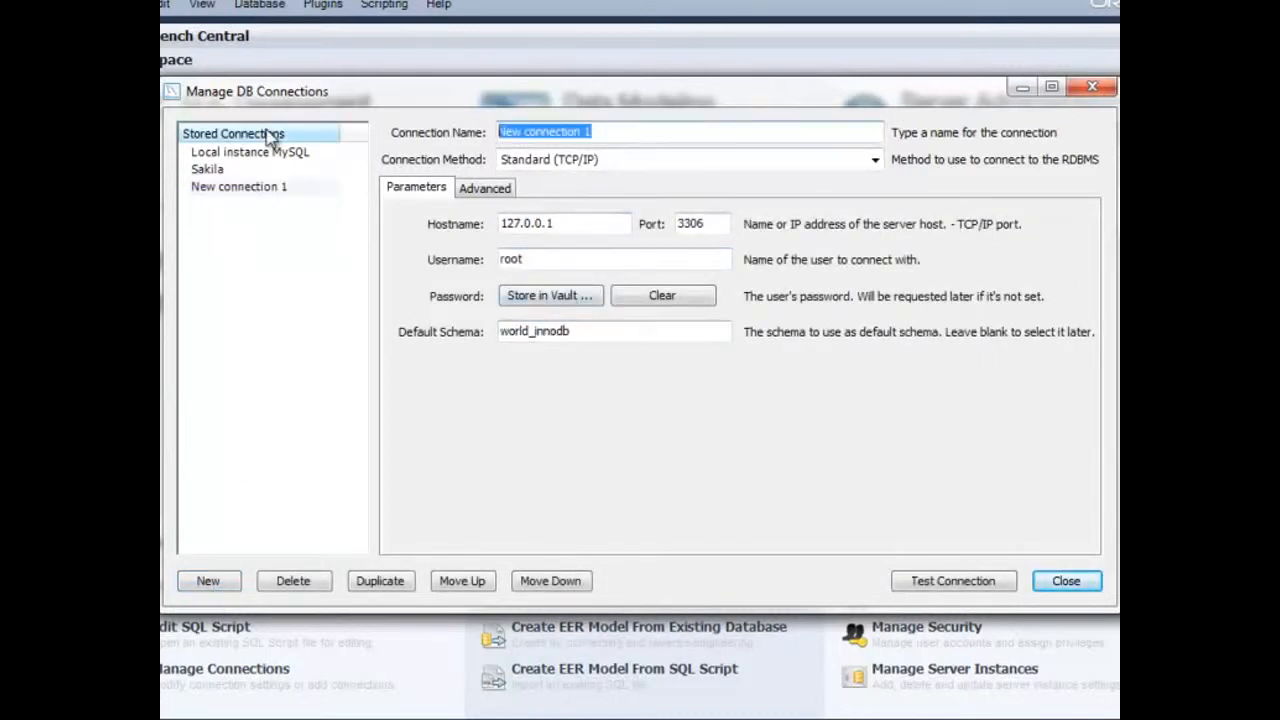
type("World (InnoDB)")
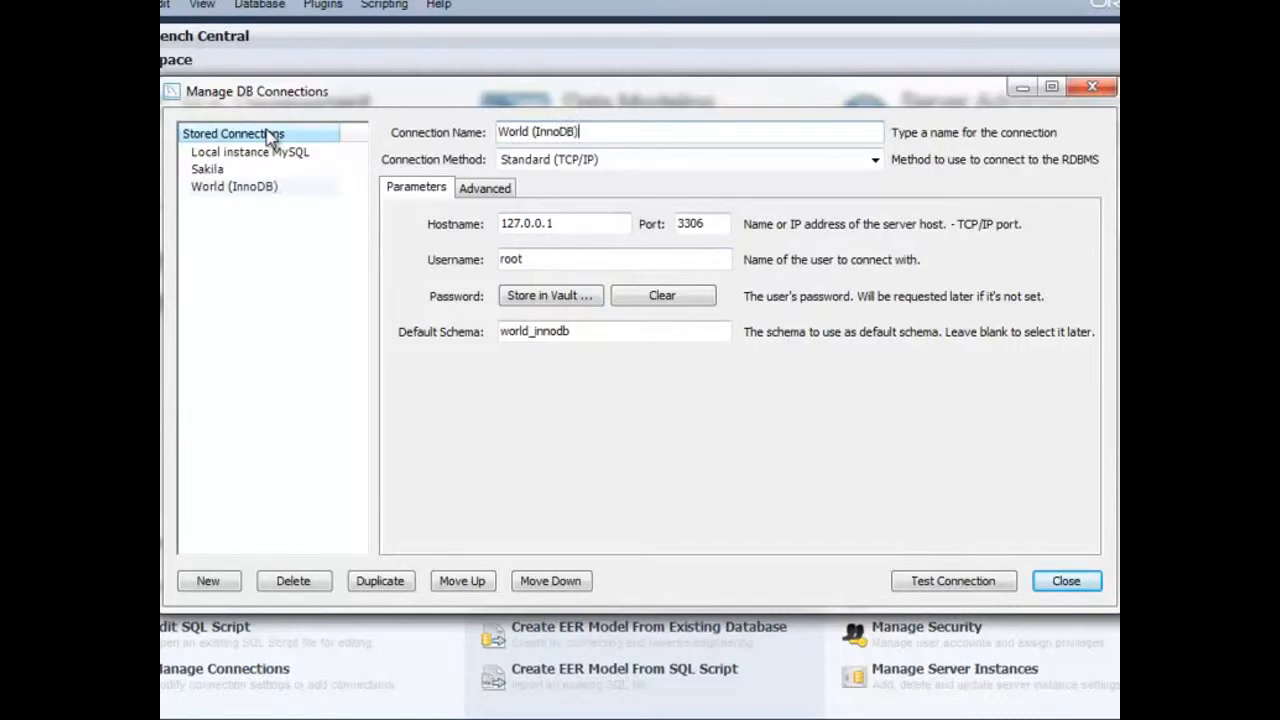
Test the World (InnoDB) connection and close the connection manager.
left_click(933, 585)
left_click(565, 362)
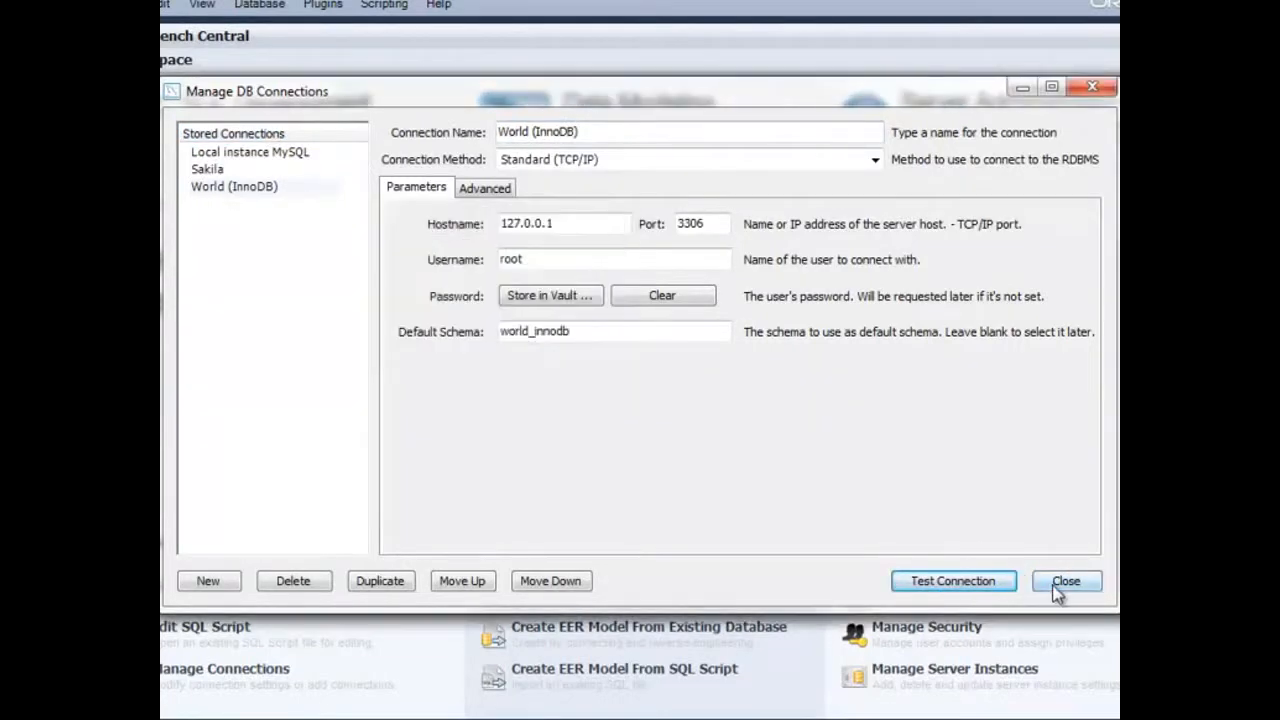
left_click(1066, 581)
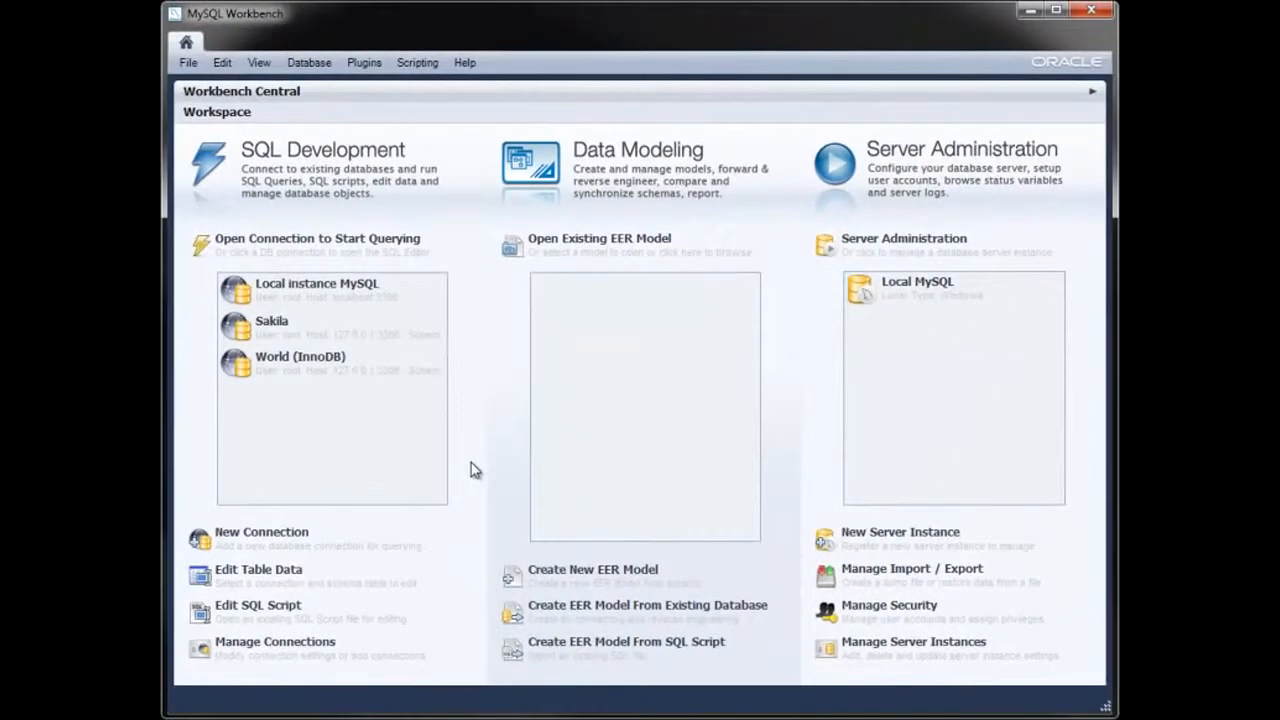
Open the Local instance MySQL connection for querying, entering the root account password.
left_click(337, 288)
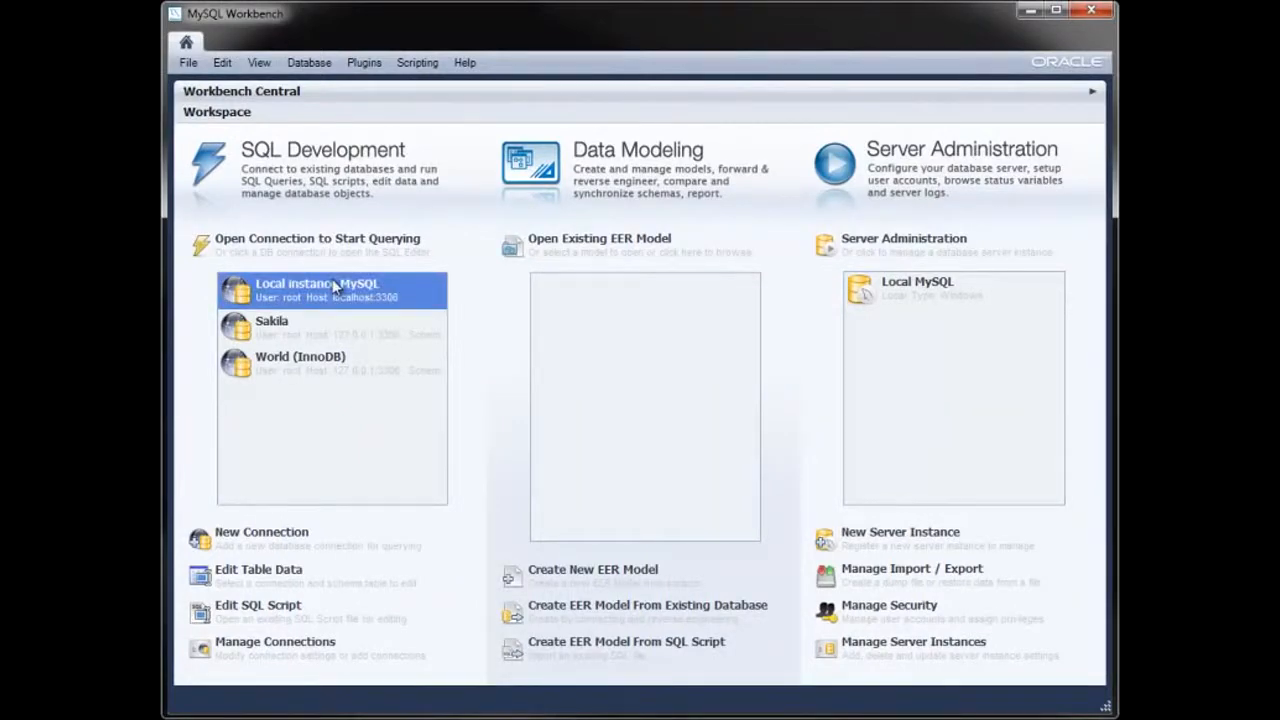
double_click(337, 288)
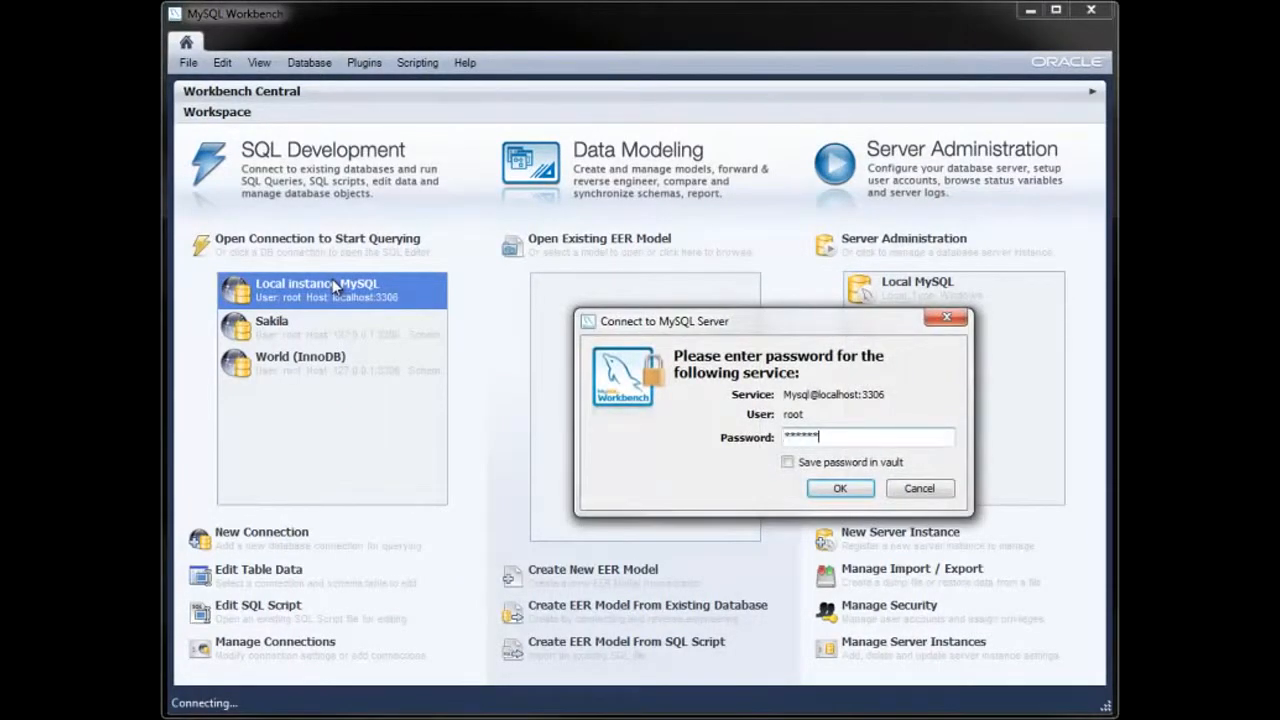
key("Return")
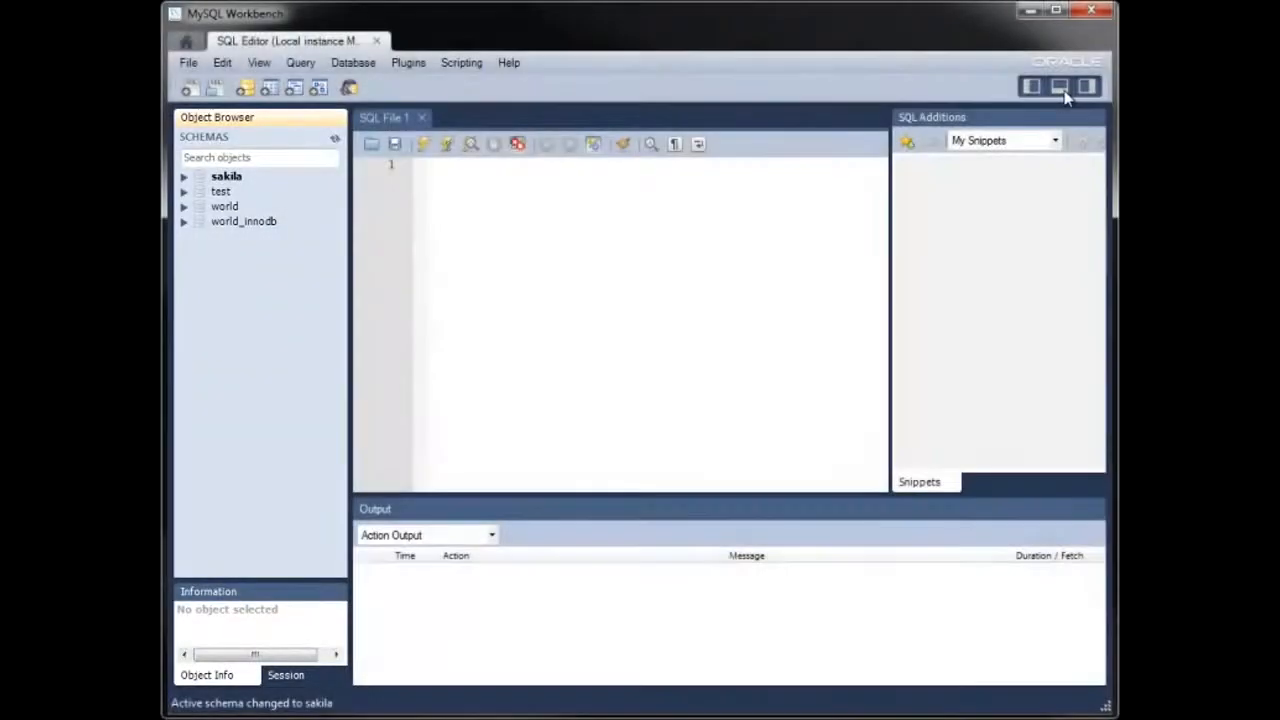
Hide the Output and SQL Additions areas of the SQL editor.
left_click(1059, 87)
left_click(1086, 88)
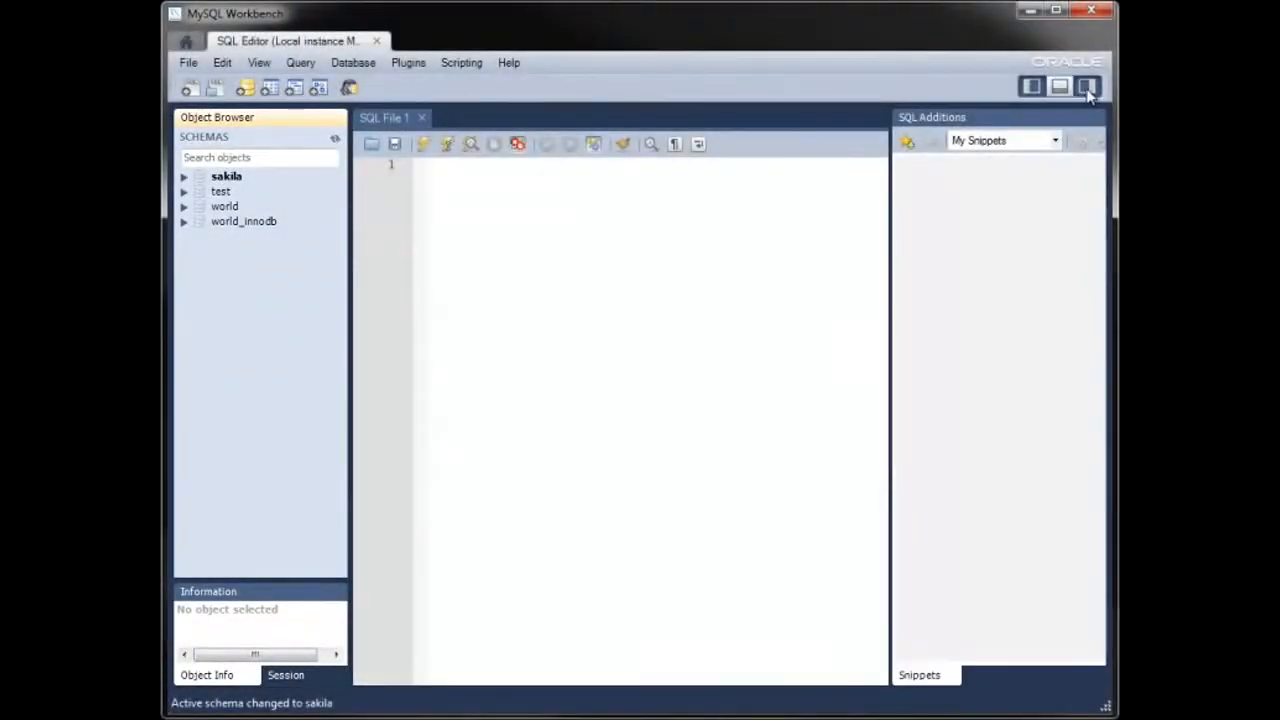
Make world_innodb the default schema, and switch the default back to sakila.
left_click(240, 222)
right_click(228, 222)
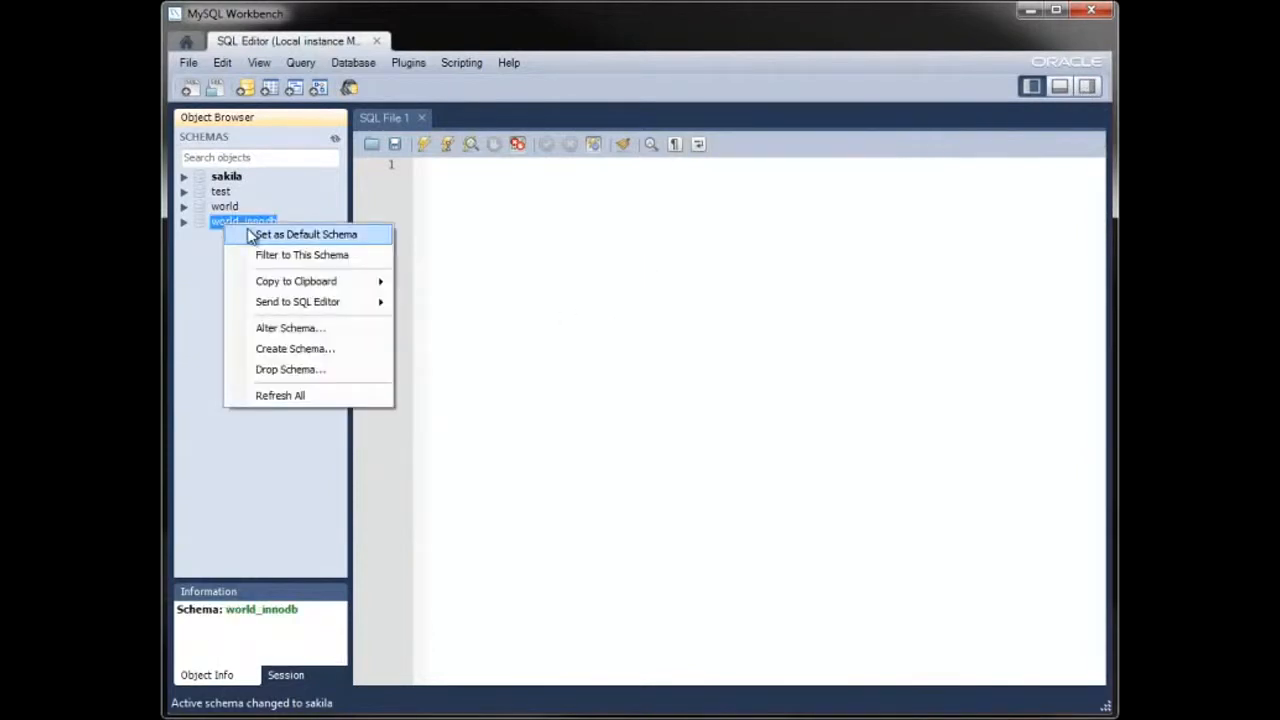
left_click(252, 234)
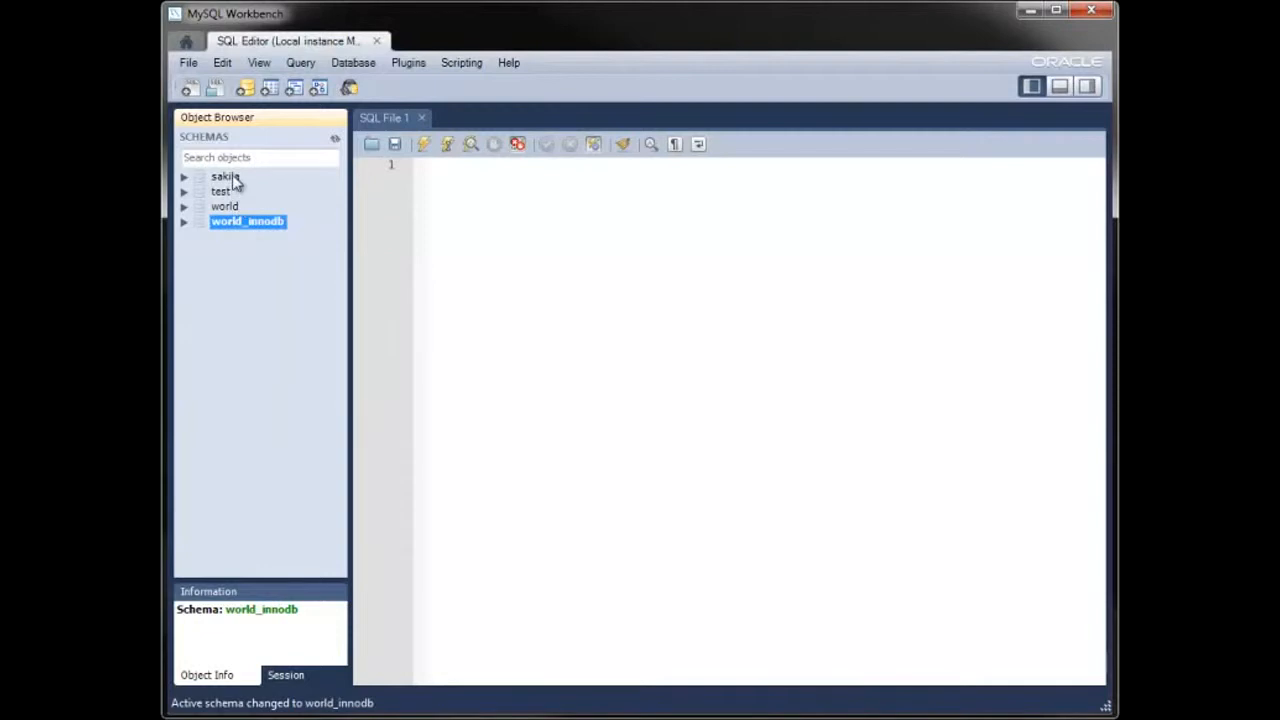
right_click(232, 176)
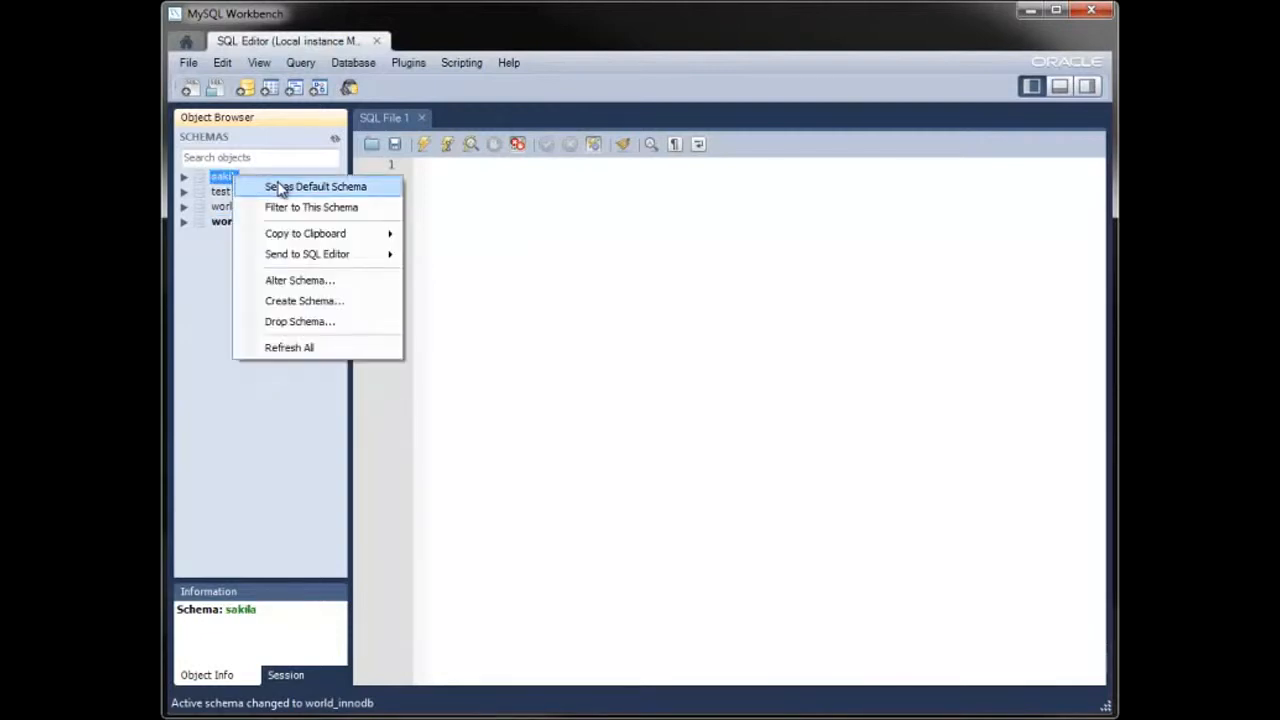
left_click(280, 188)
Write the query "select count(*) from customer;" in the SQL editor and execute it.
left_click(566, 231)
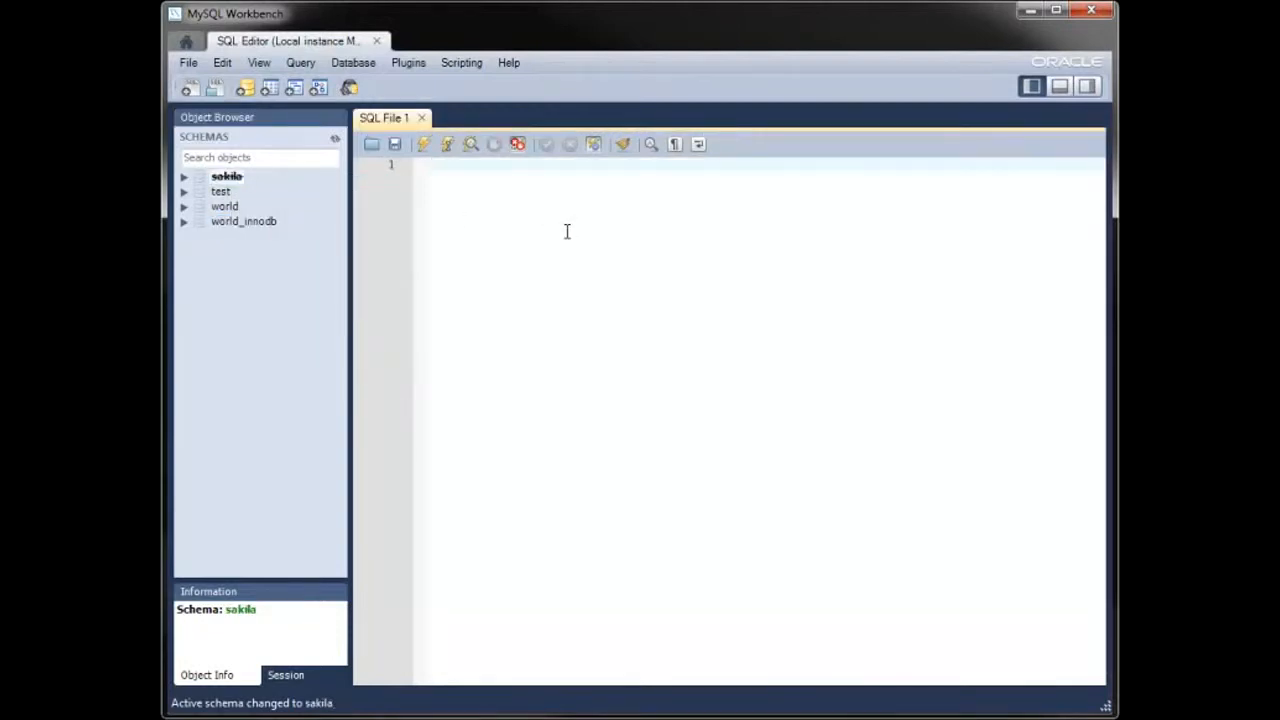
type("select count(*) from customer;")
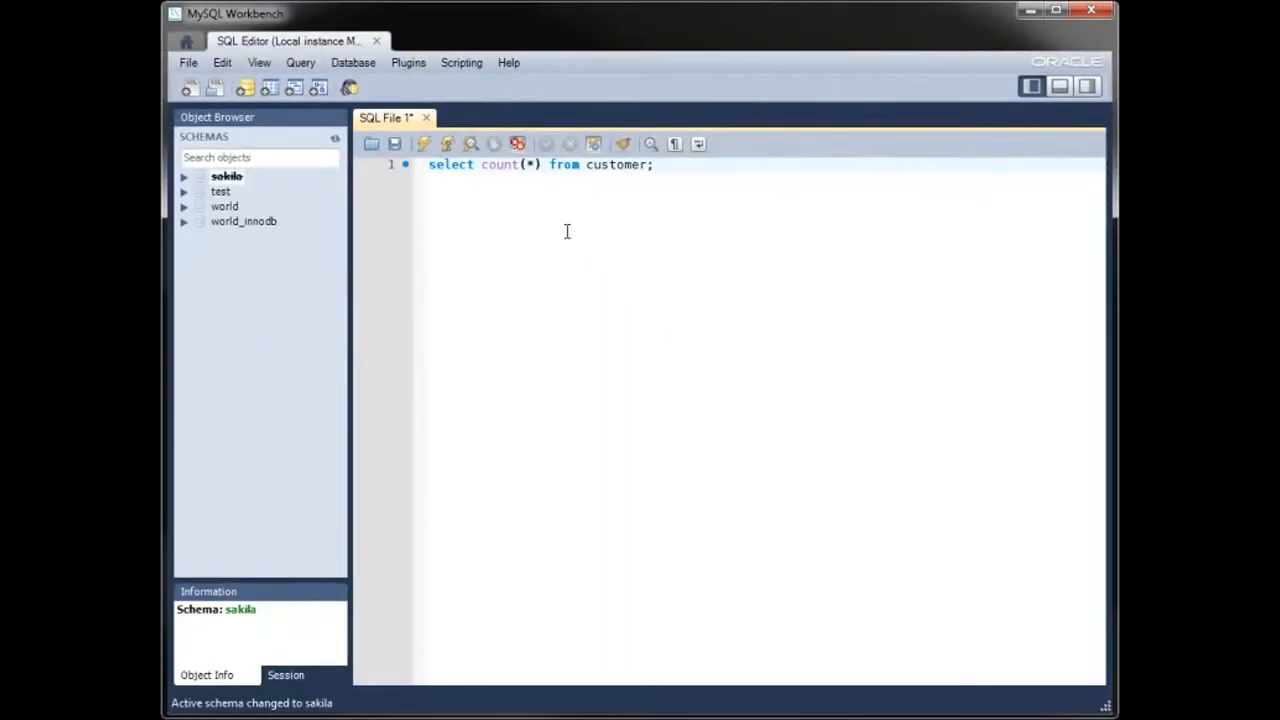
left_click(300, 62)
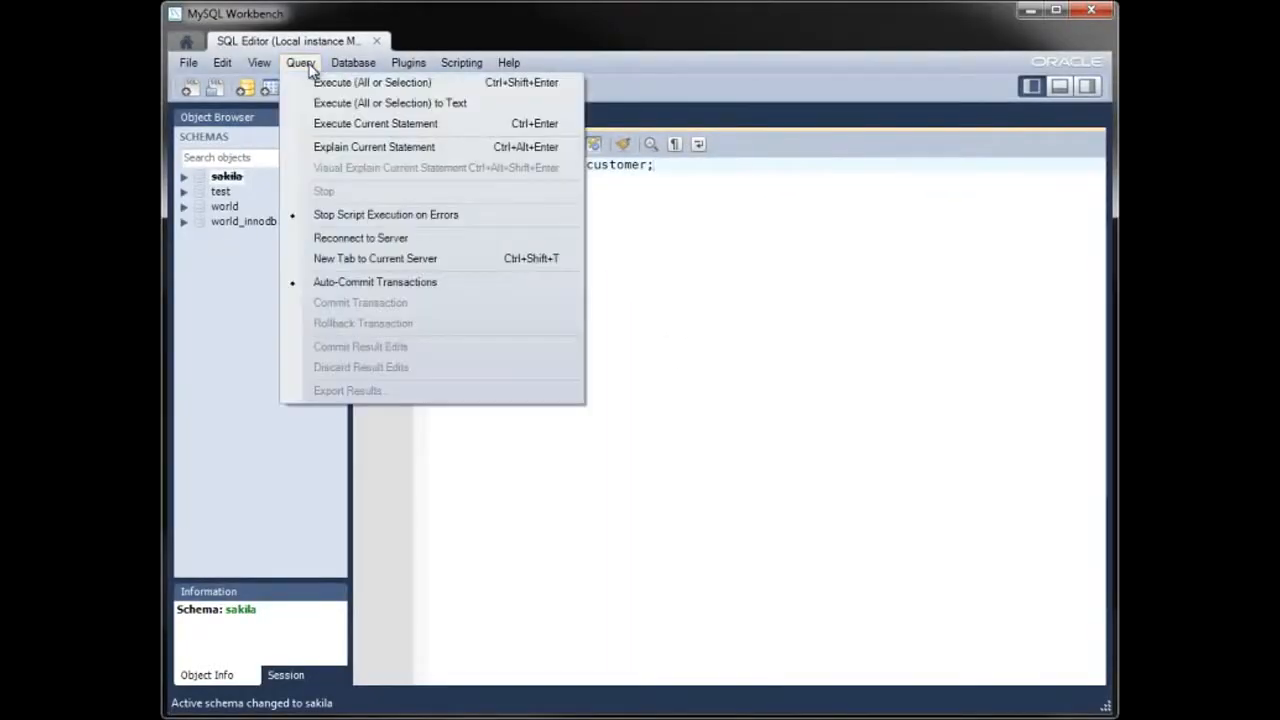
left_click(332, 86)
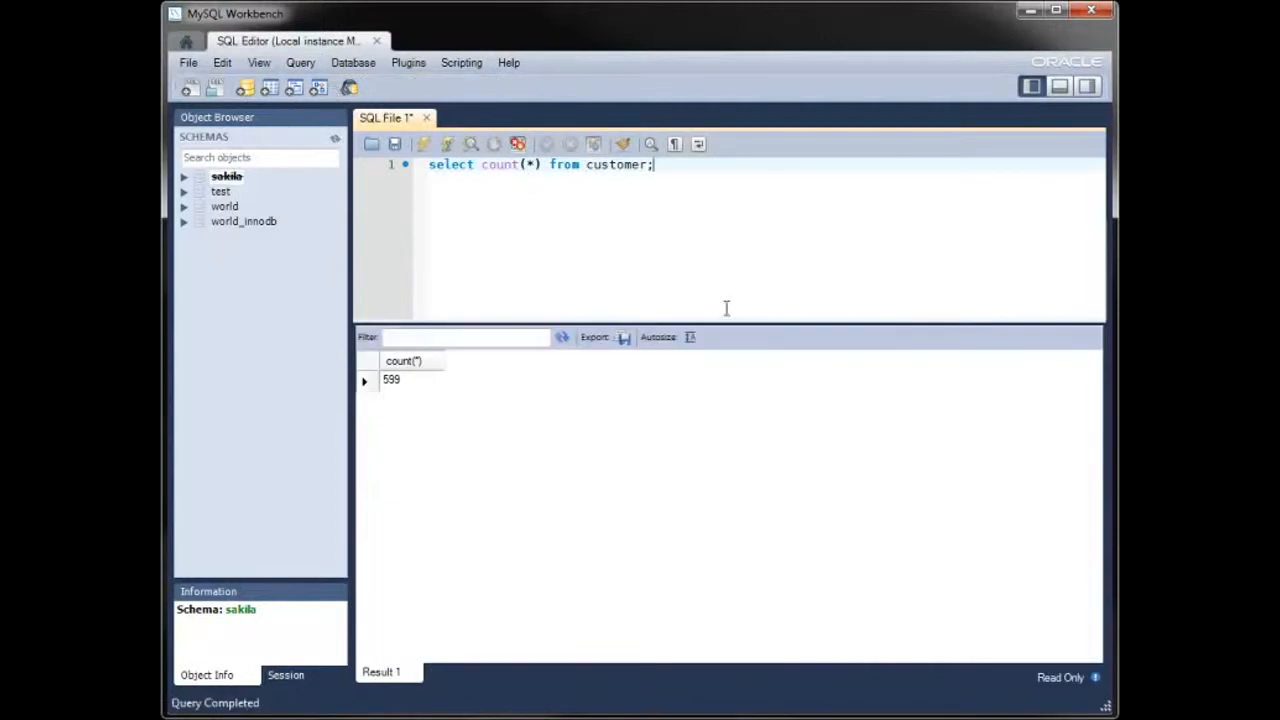
Add the query "select avg(amount) from payment;" on line 3 and execute only that statement.
key("Return")
key("Return")
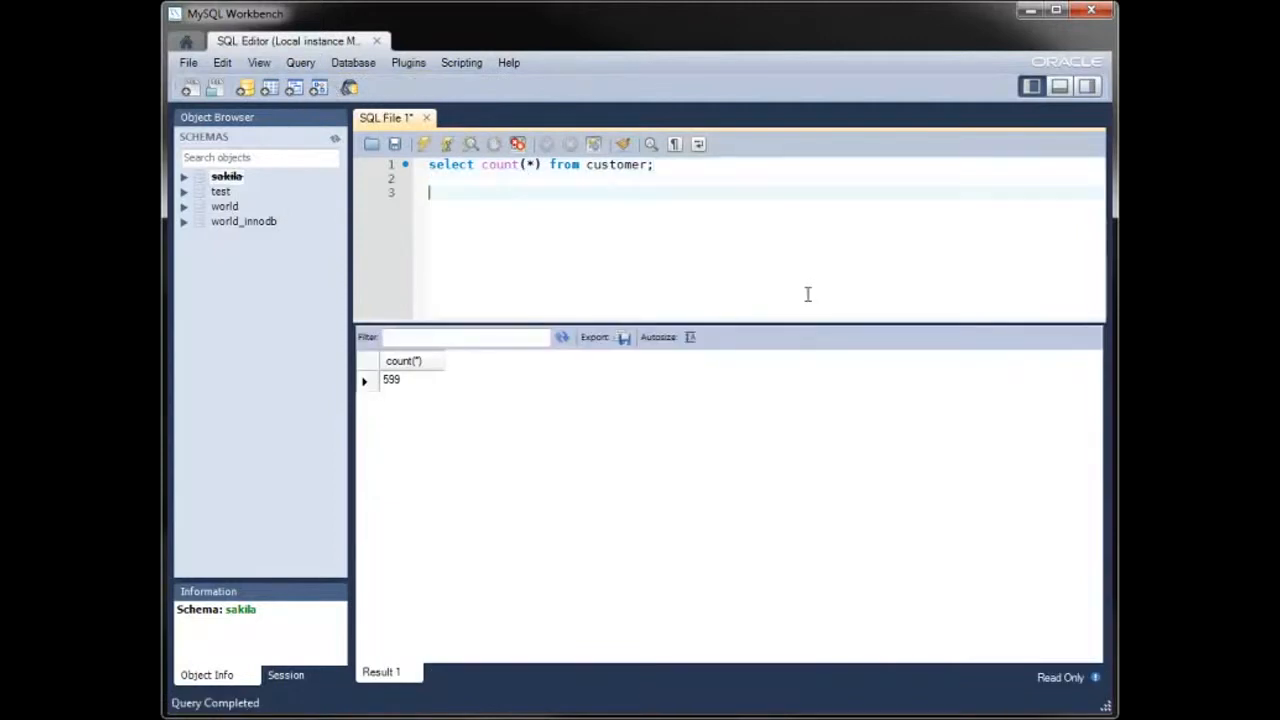
type("select av")
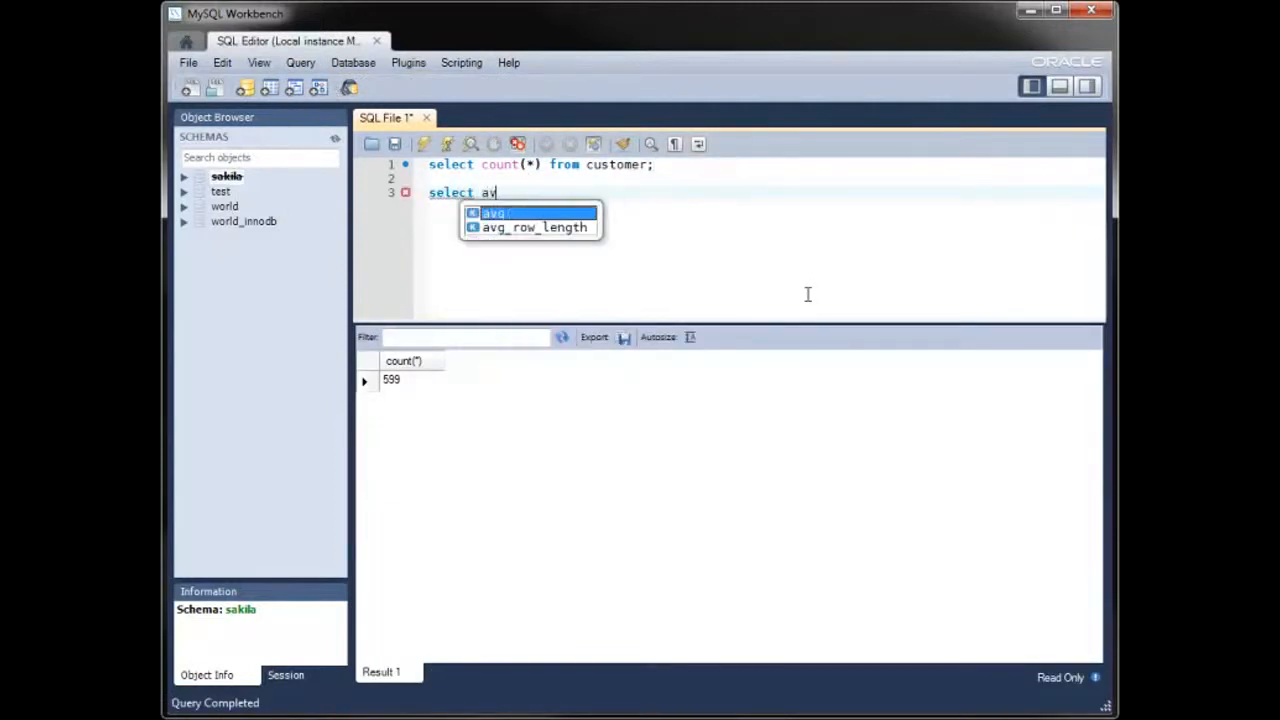
type("g(amount)")
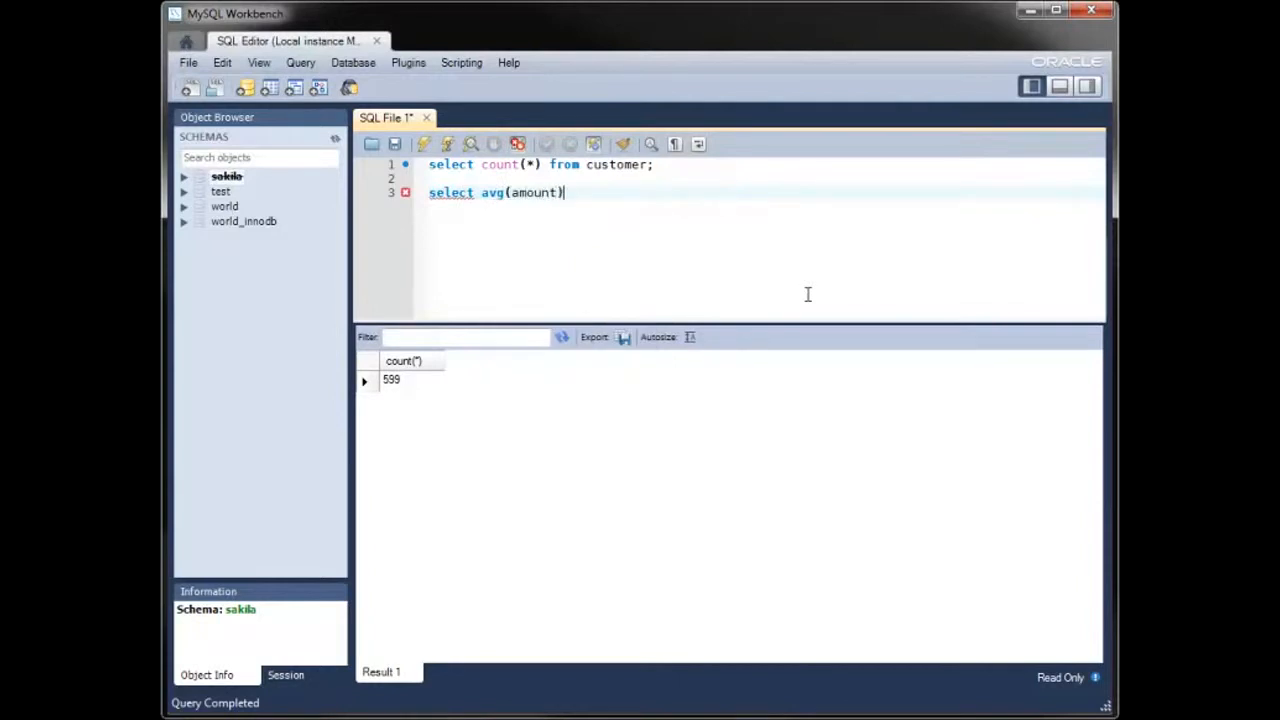
type(" from payment;")
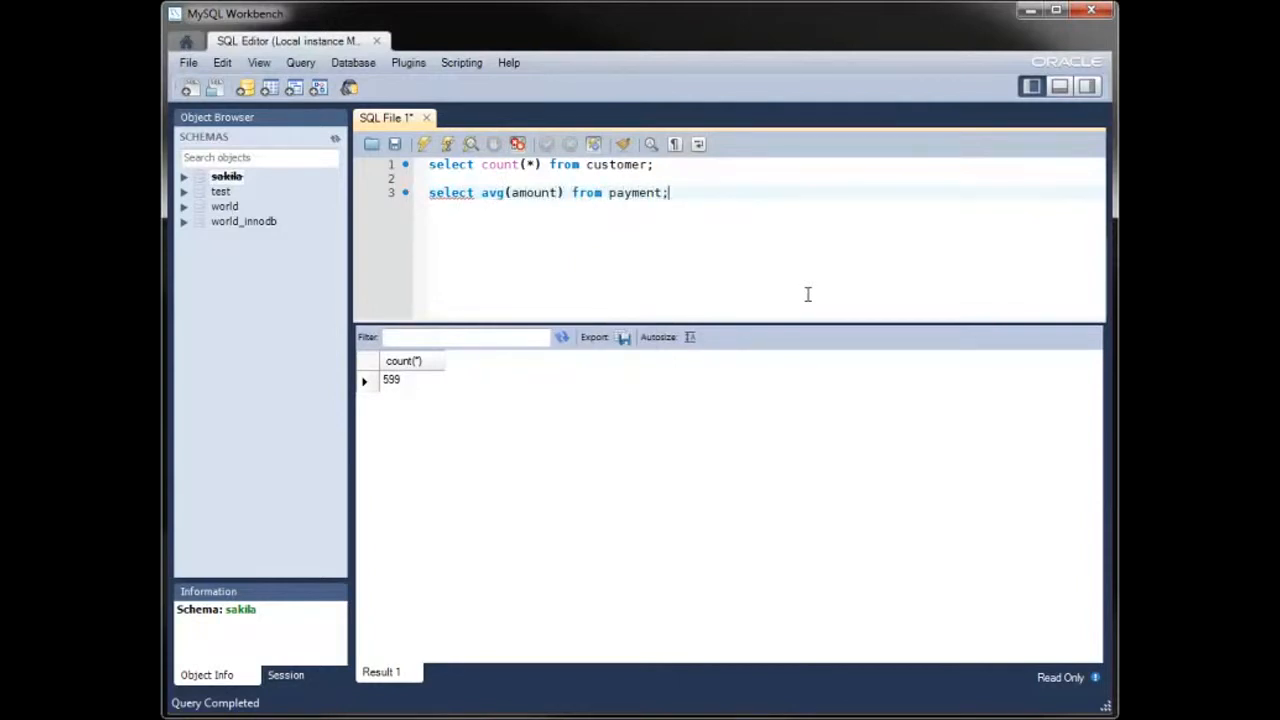
left_click(300, 63)
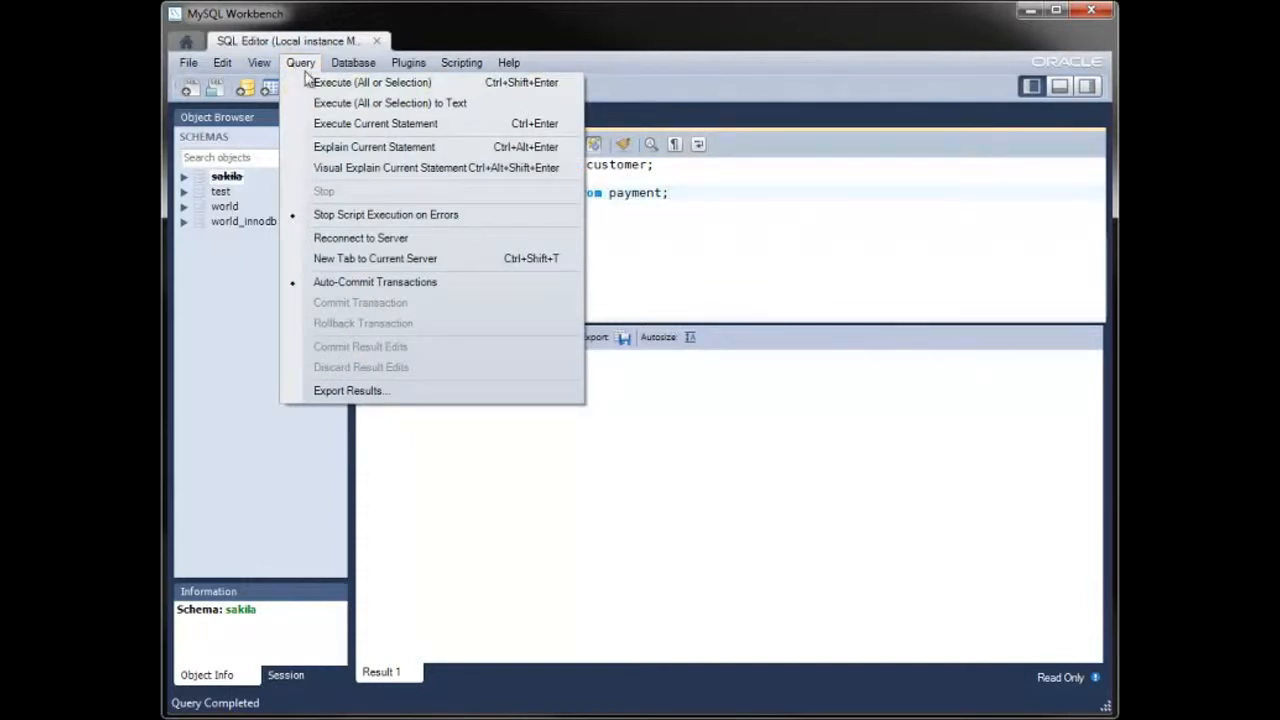
left_click(362, 131)
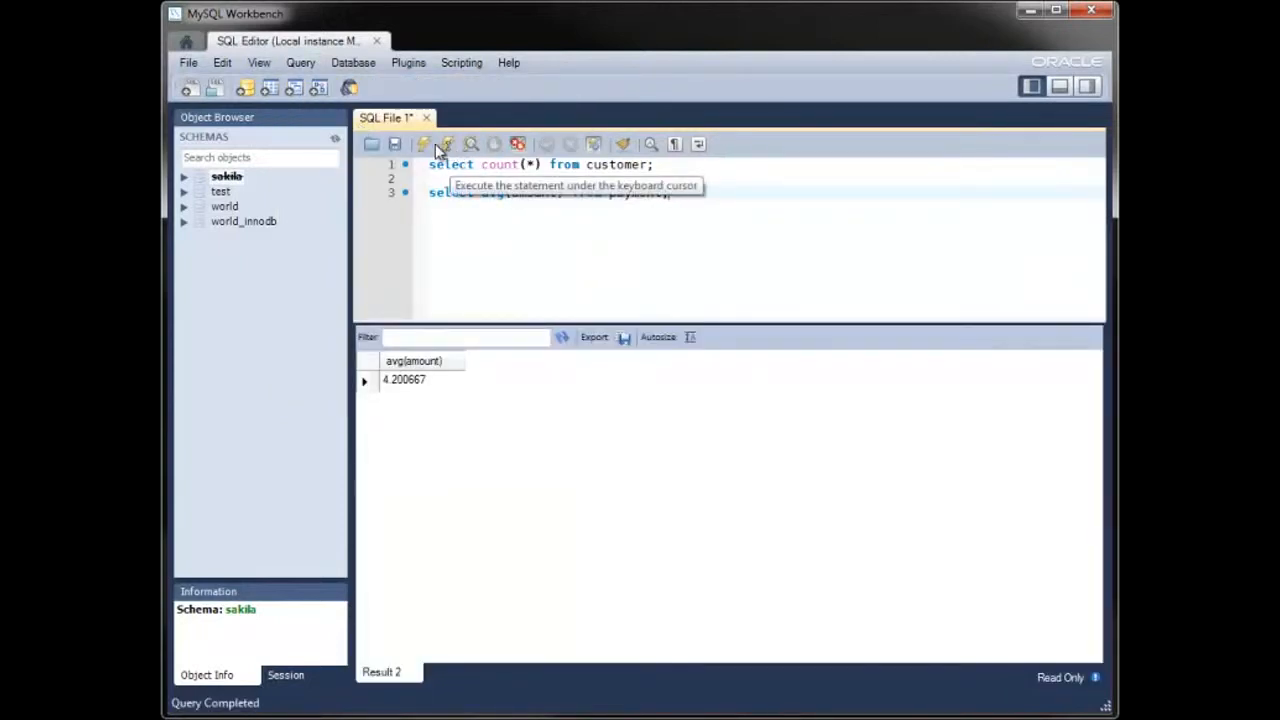
Execute all statements in the script and view the customer count and average payment results in turn.
left_click(423, 148)
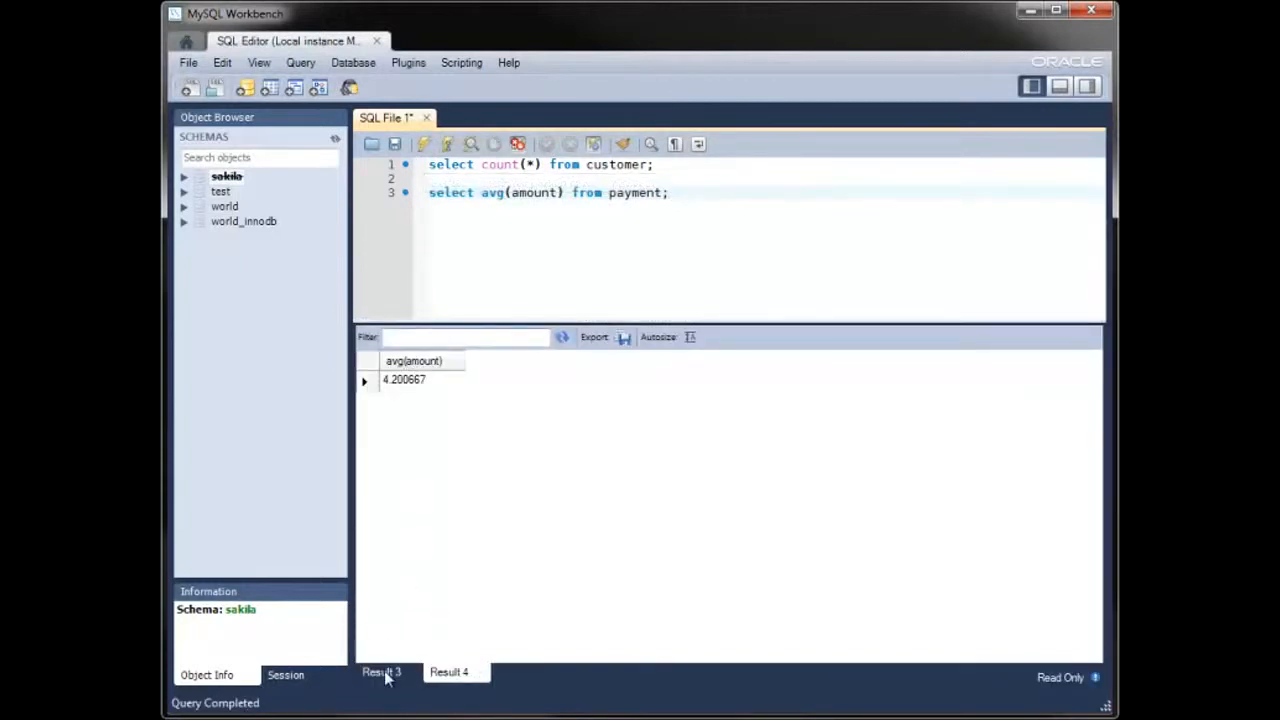
left_click(385, 673)
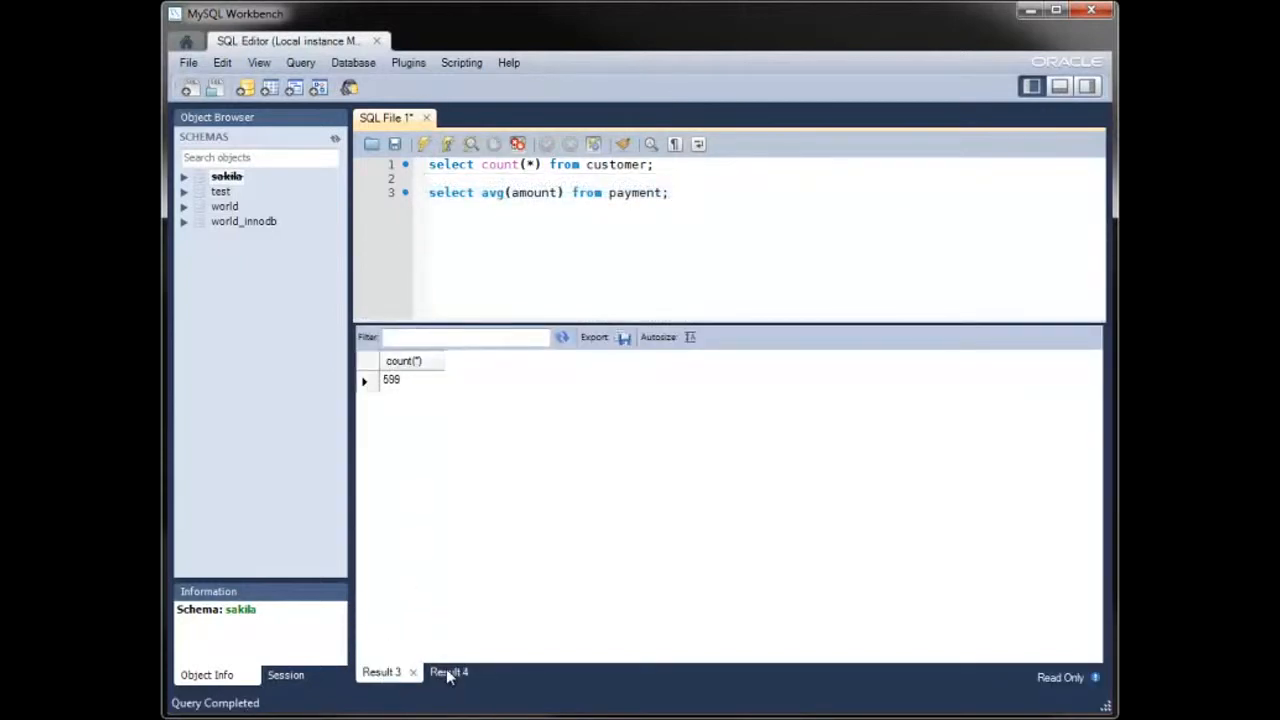
left_click(446, 670)
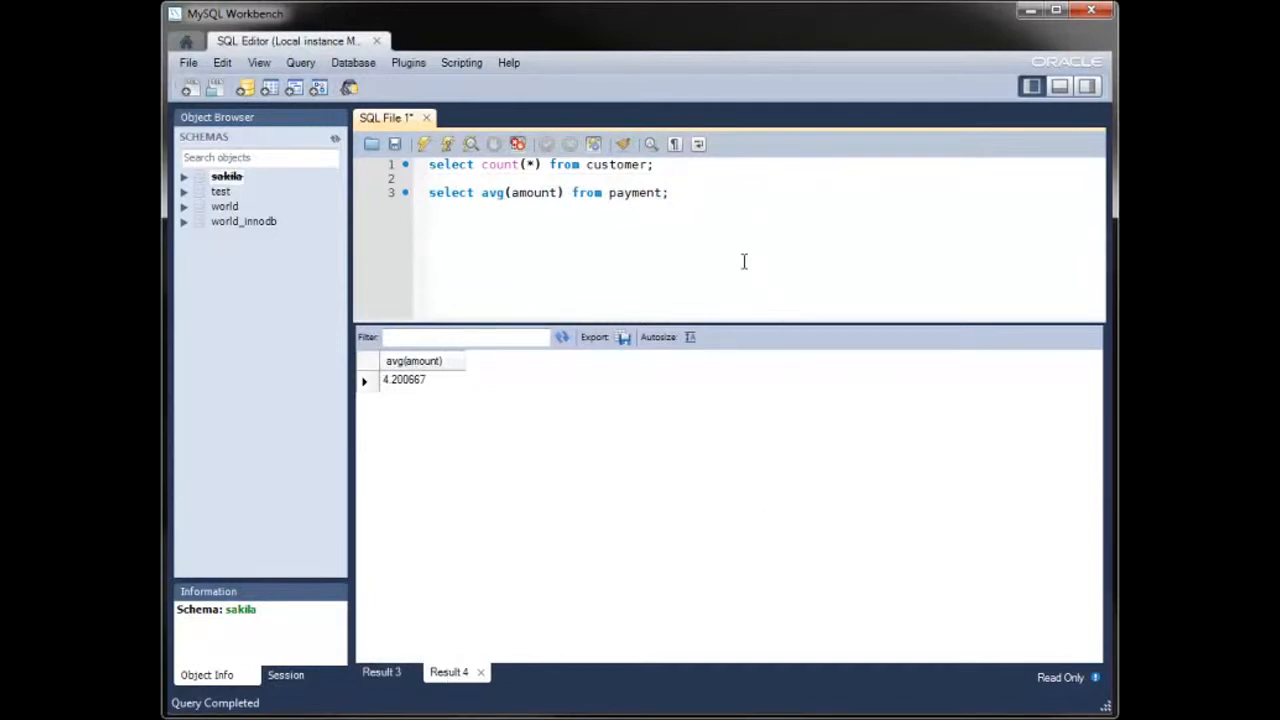
Expand the sakila schema's tables, enlarge the Information area, and view the payment table's column details.
left_click(185, 177)
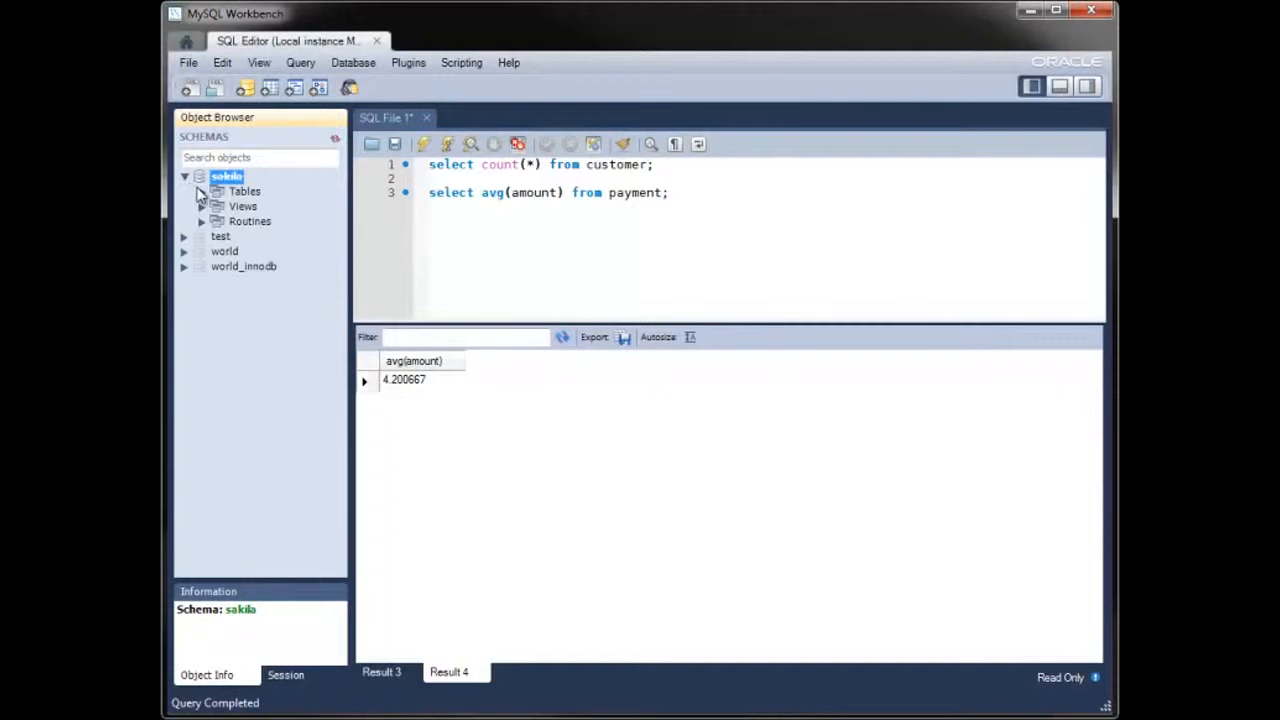
left_click(200, 192)
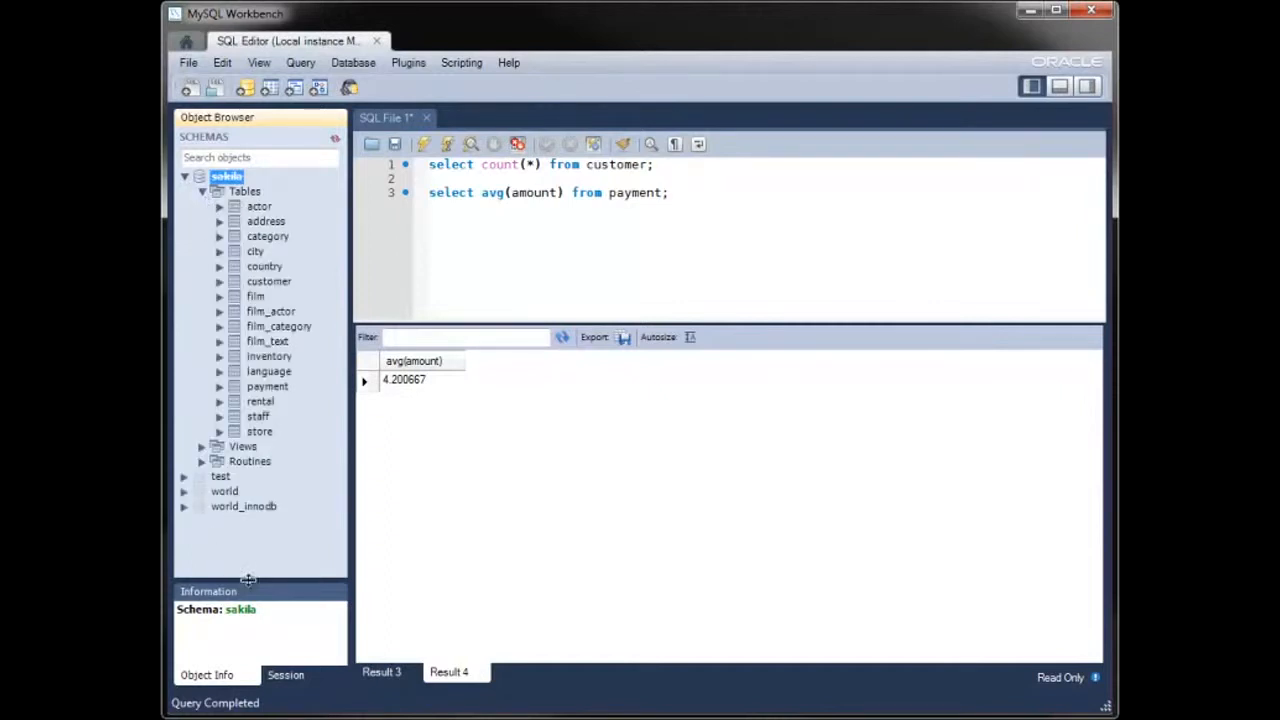
left_click_drag(248, 581, 256, 528)
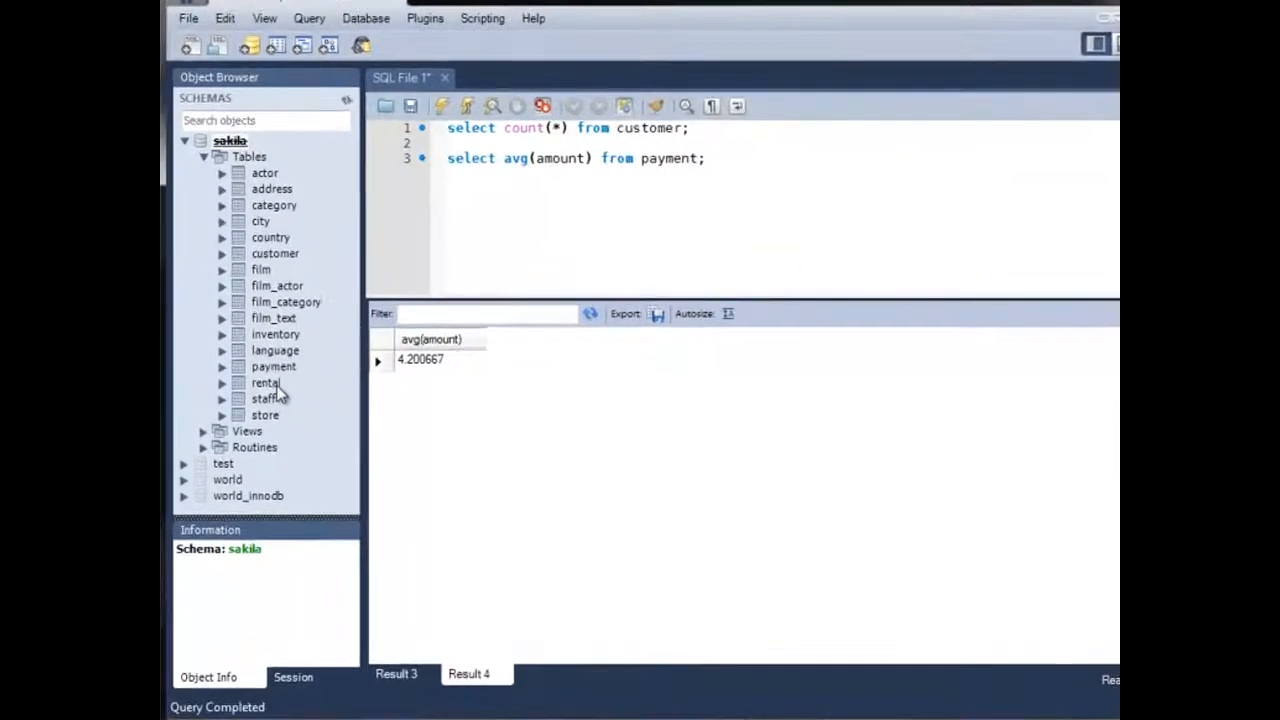
left_click(320, 228)
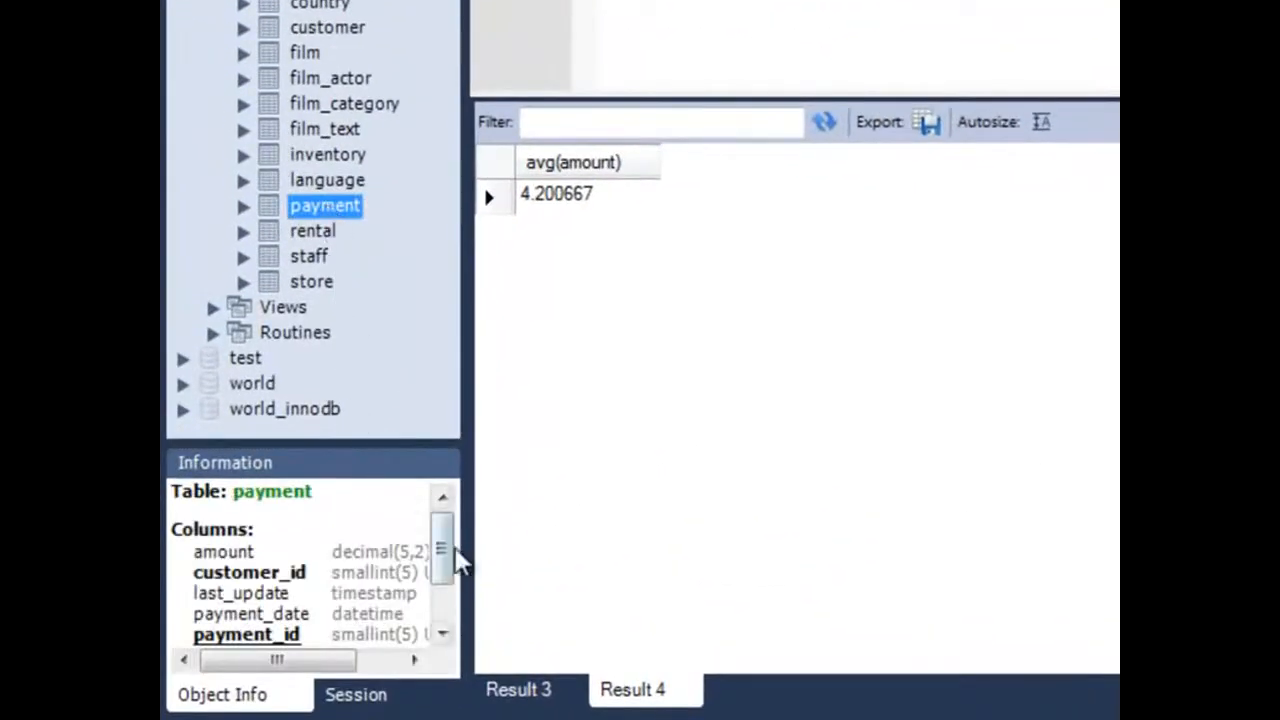
mouse_move(446, 557)
left_mouse_down()
mouse_move(446, 603)
mouse_move(448, 560)
left_mouse_up()
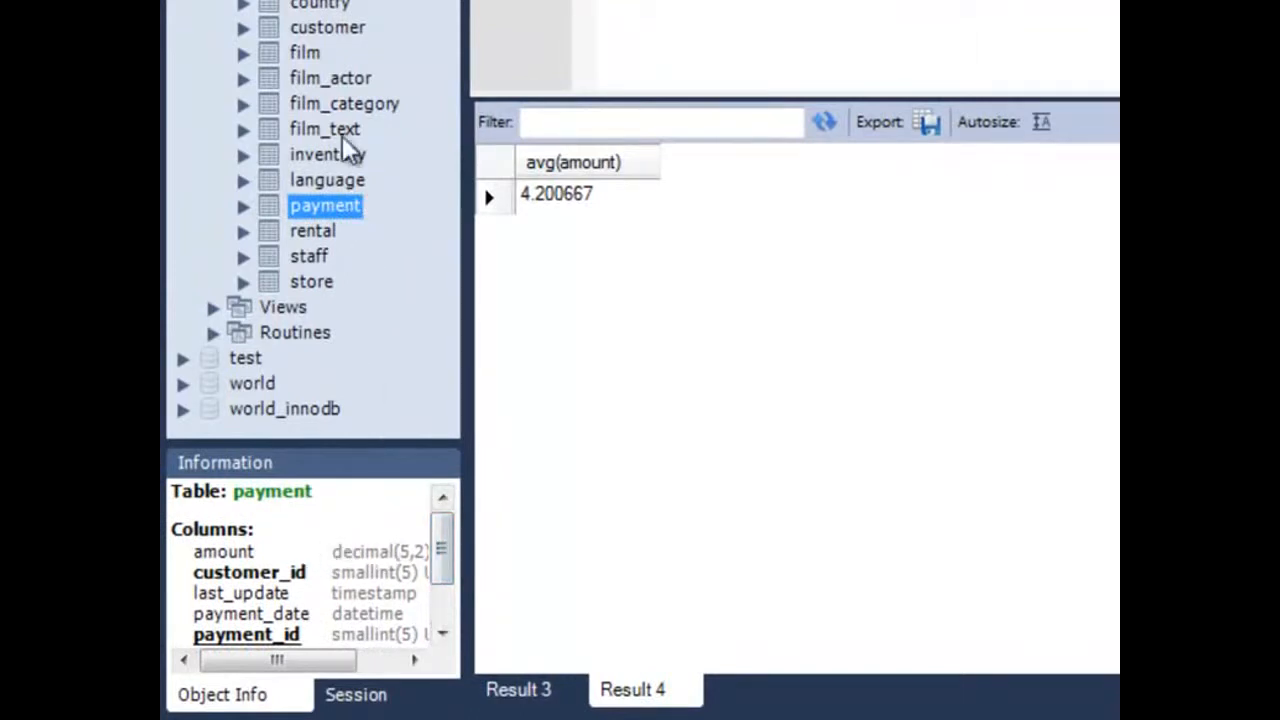
Expand the customer table's columns and view the definitions of first_name and last_name.
left_click(245, 30)
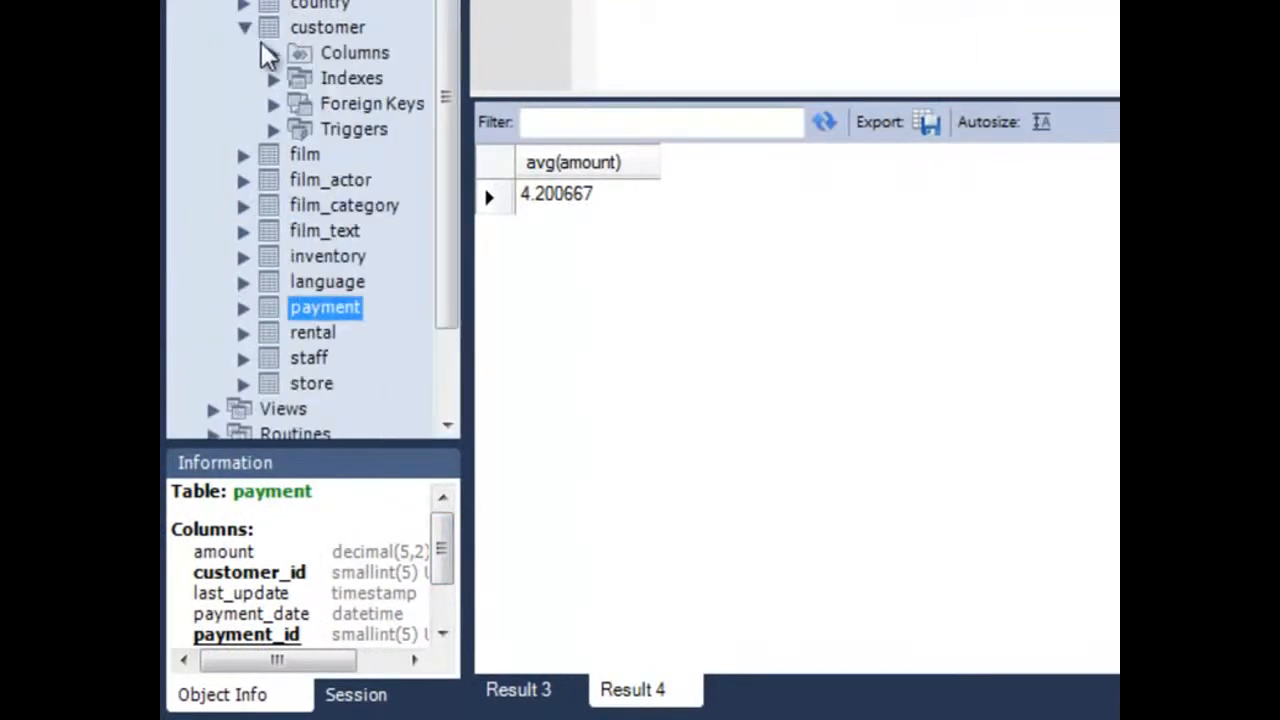
left_click(273, 53)
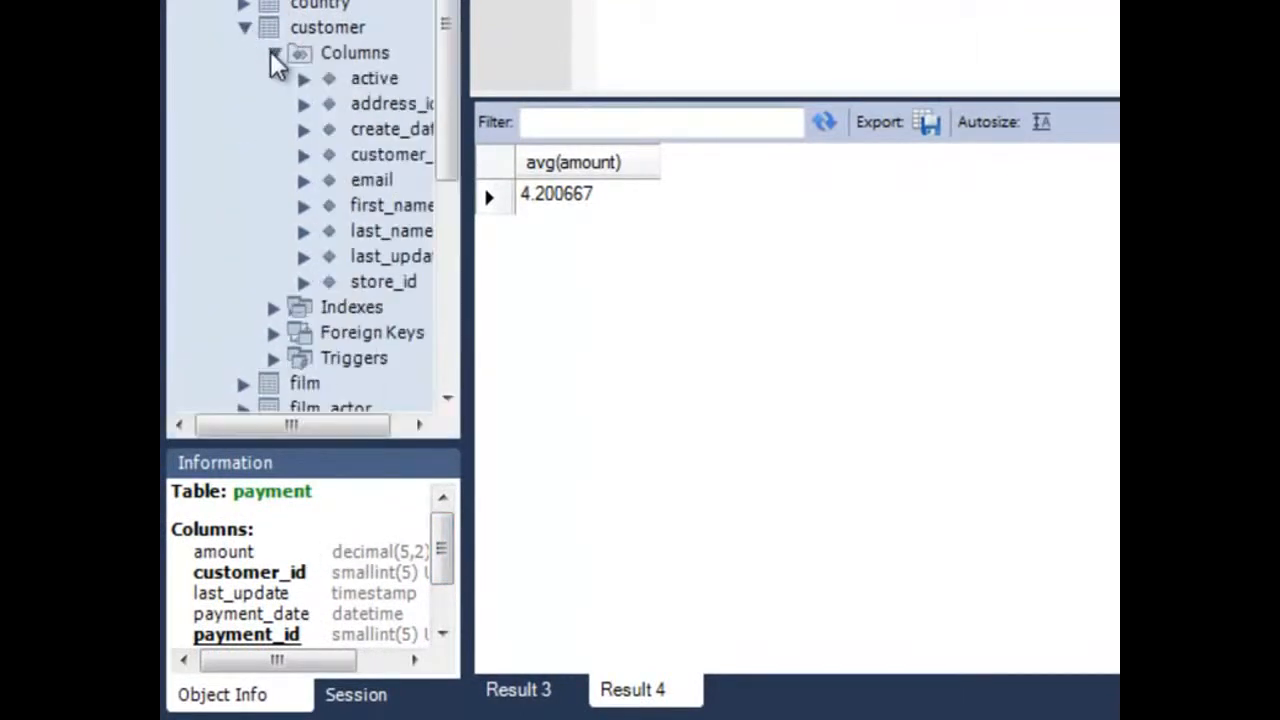
left_click(395, 206)
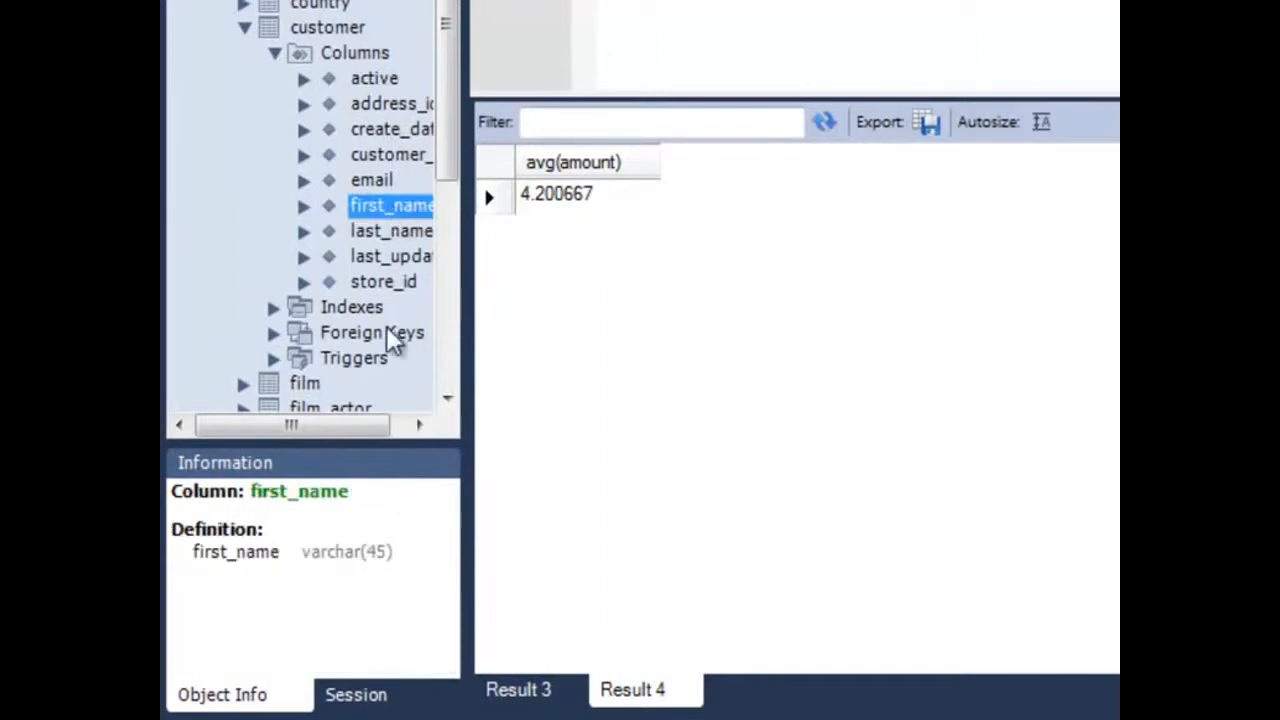
left_click(378, 233)
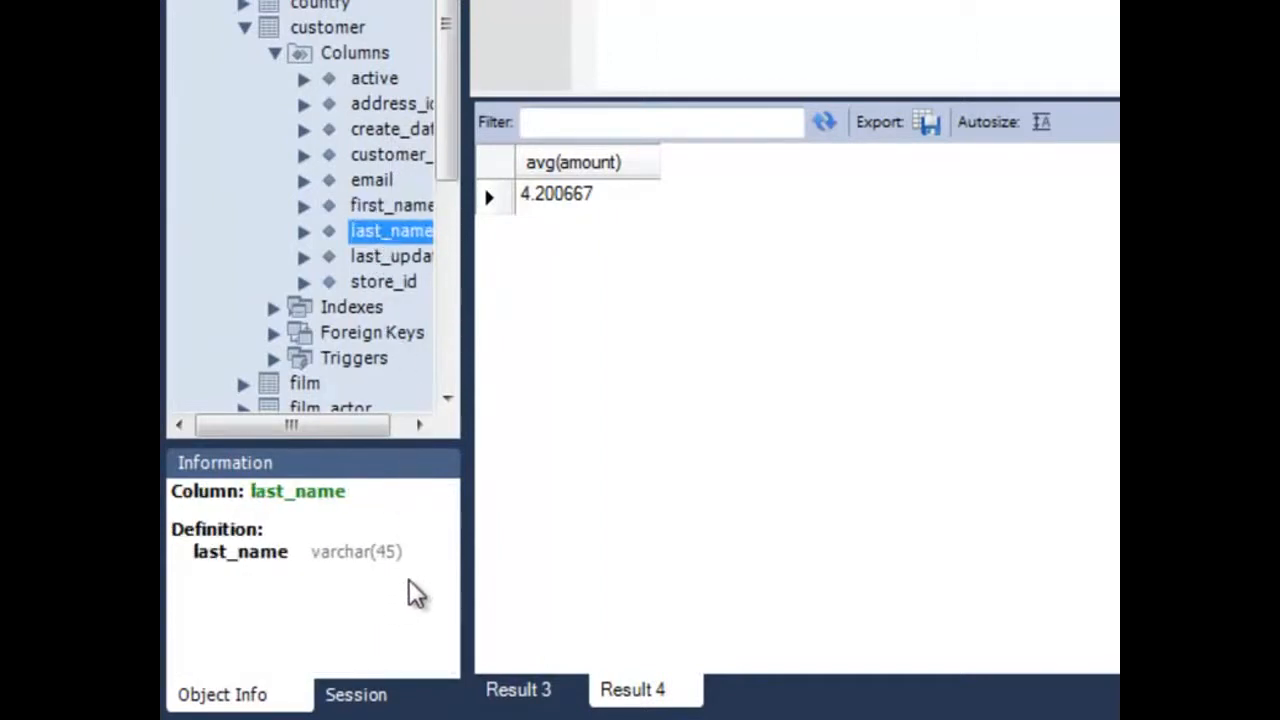
Examine the customer table's indexes and the fk_customer_store foreign key definition, widening the Object Browser, then collapse the table.
left_click(273, 53)
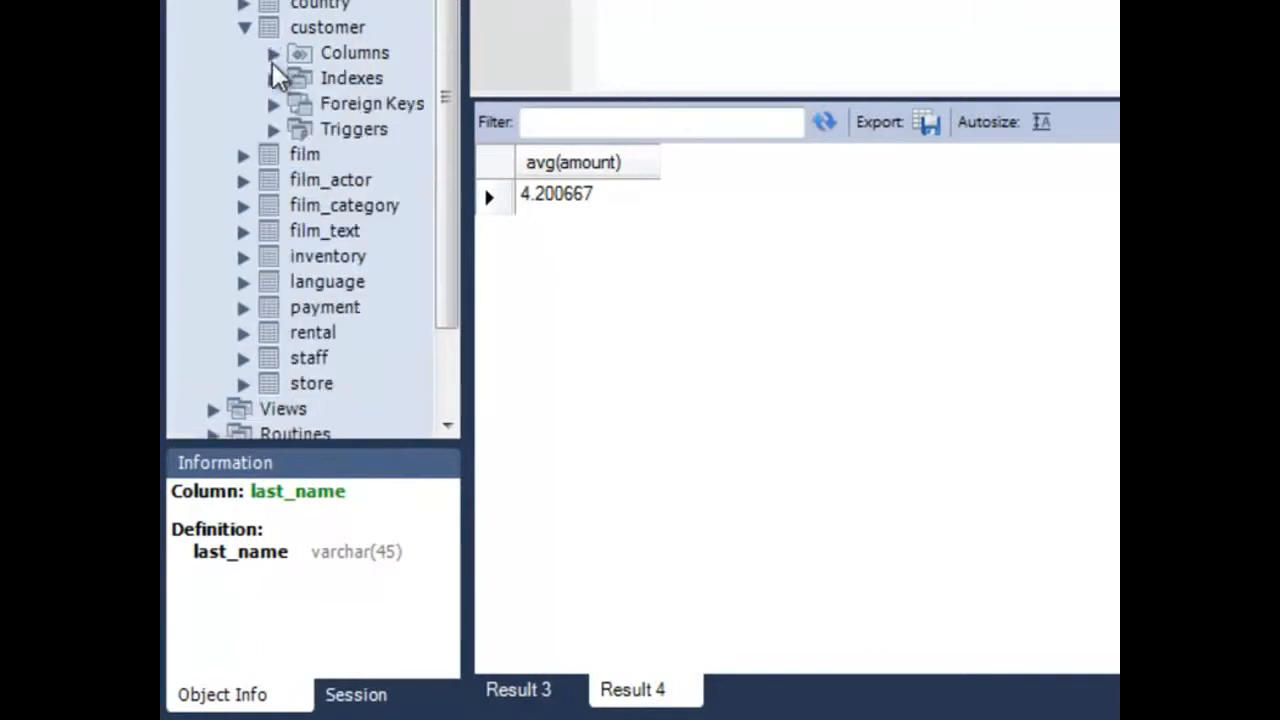
left_click(274, 78)
left_click_drag(457, 126, 598, 126)
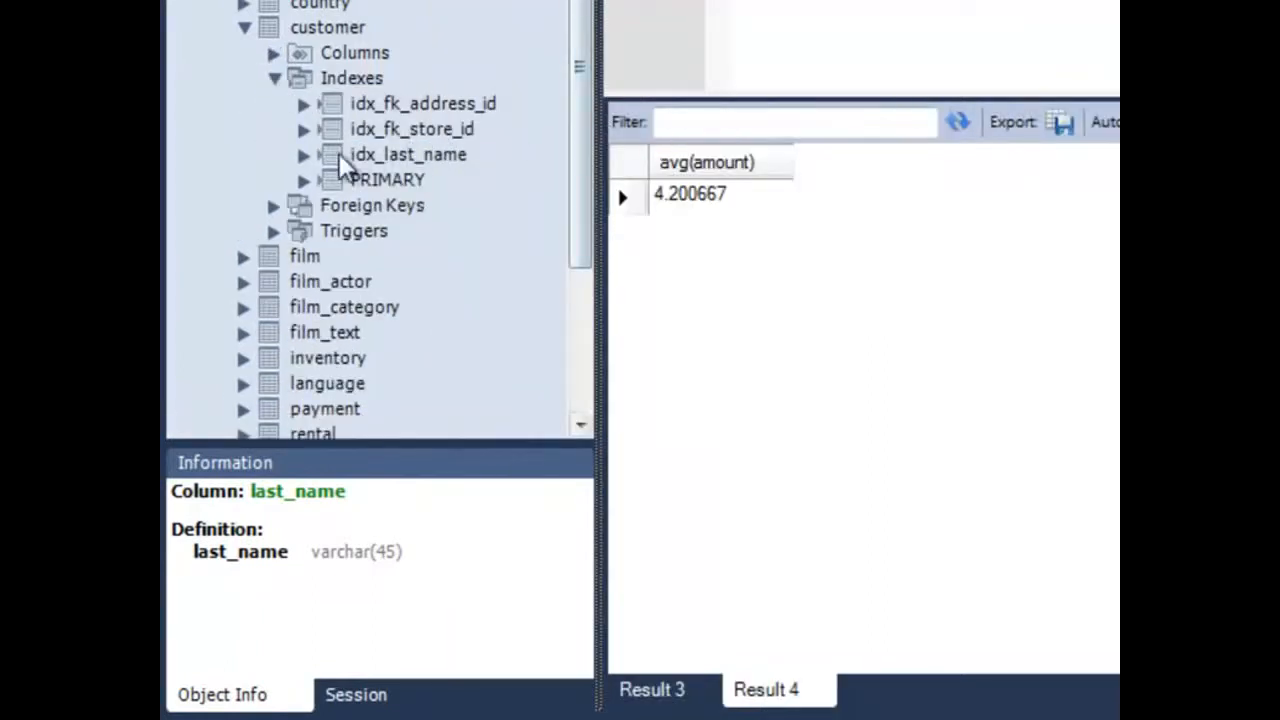
left_click(274, 78)
left_click(274, 104)
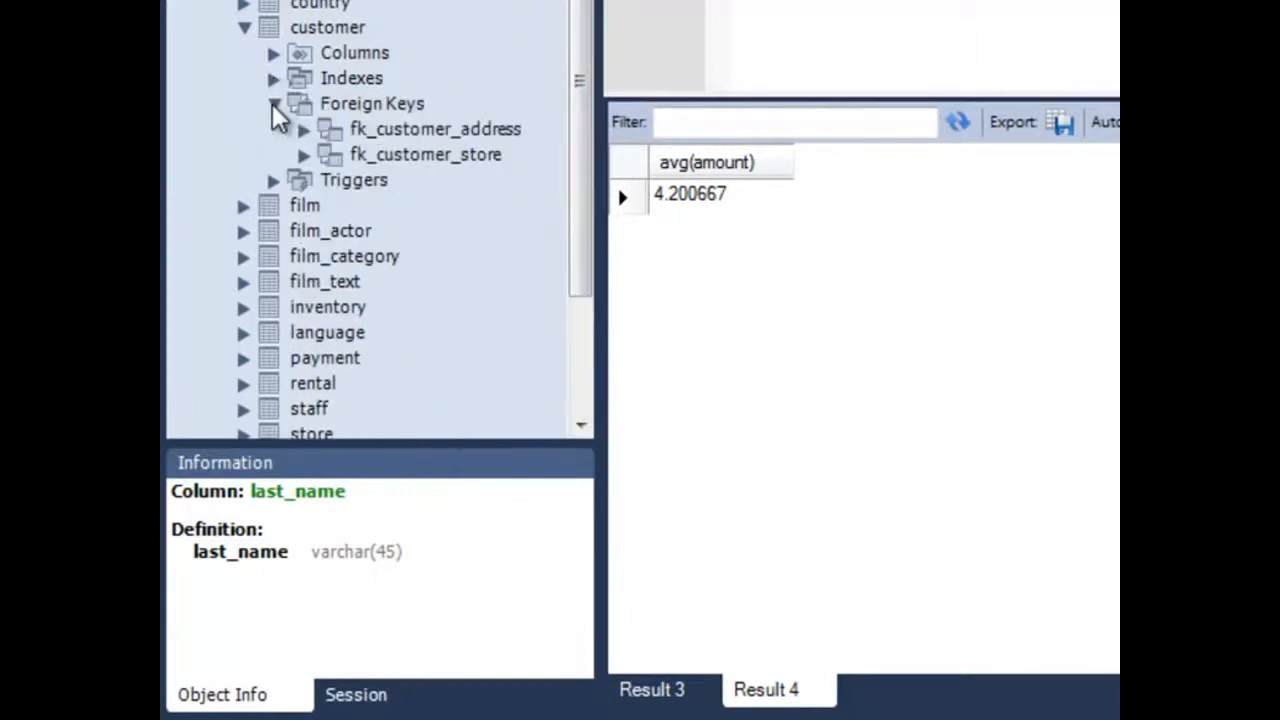
left_click(492, 160)
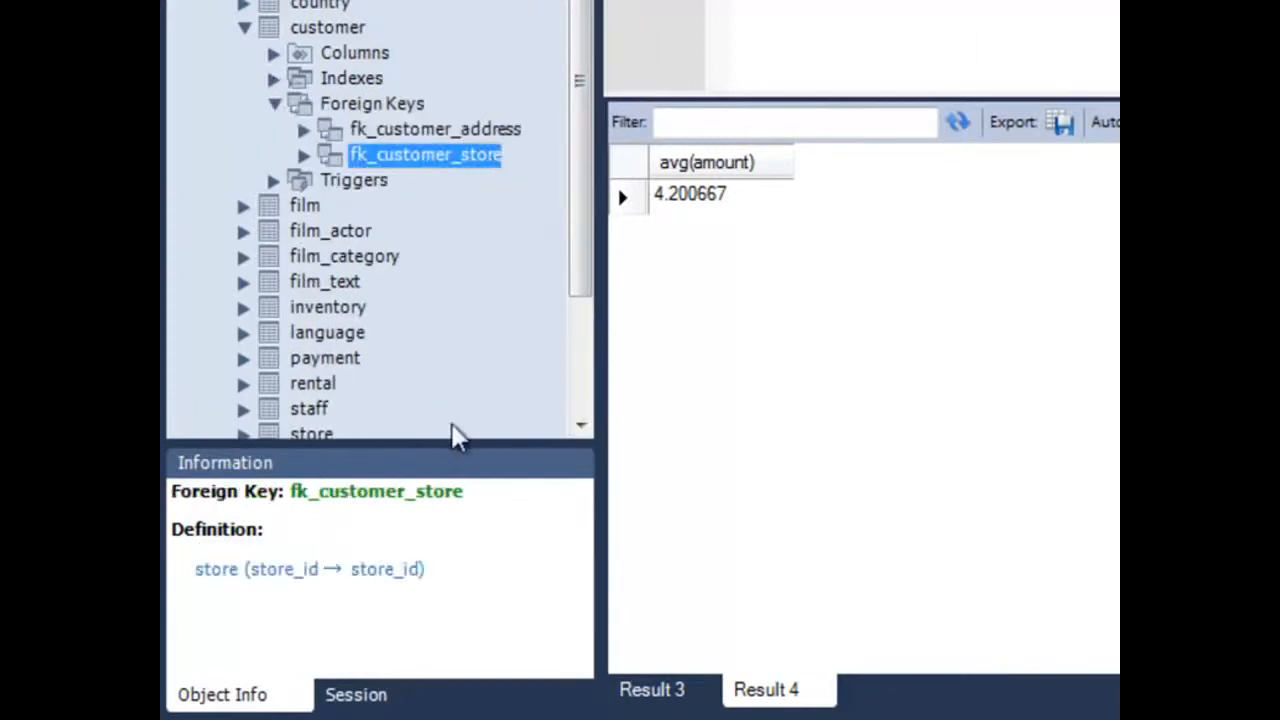
left_click(244, 27)
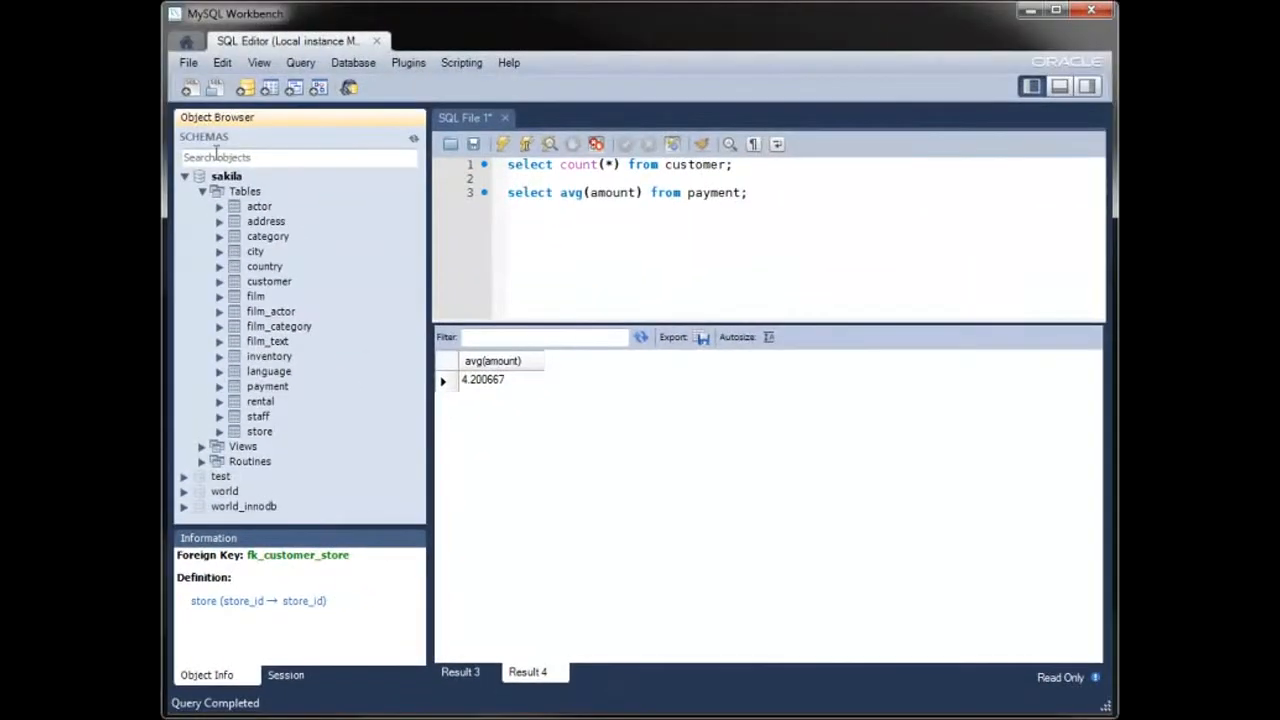
Create a new SQL script tab and send the film_in_stock routine's Create Statement to it.
left_click(190, 88)
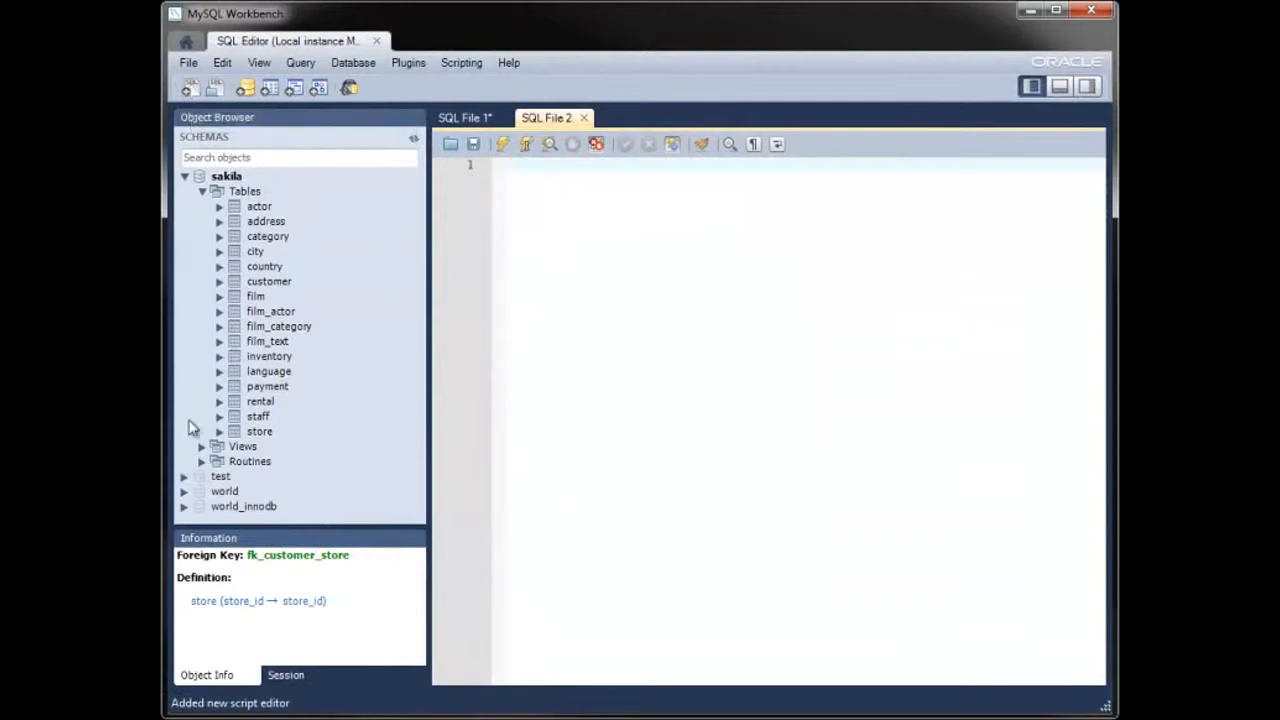
left_click(202, 461)
left_click(277, 476)
right_click(277, 477)
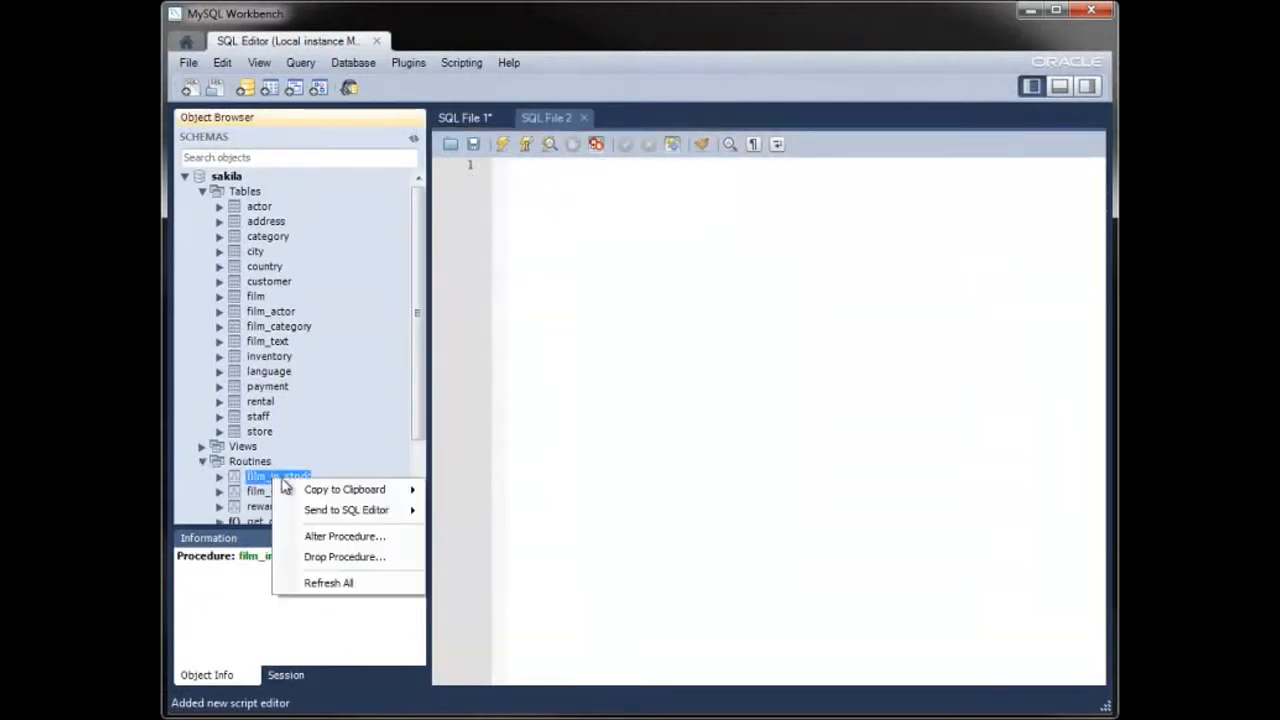
mouse_move(362, 512)
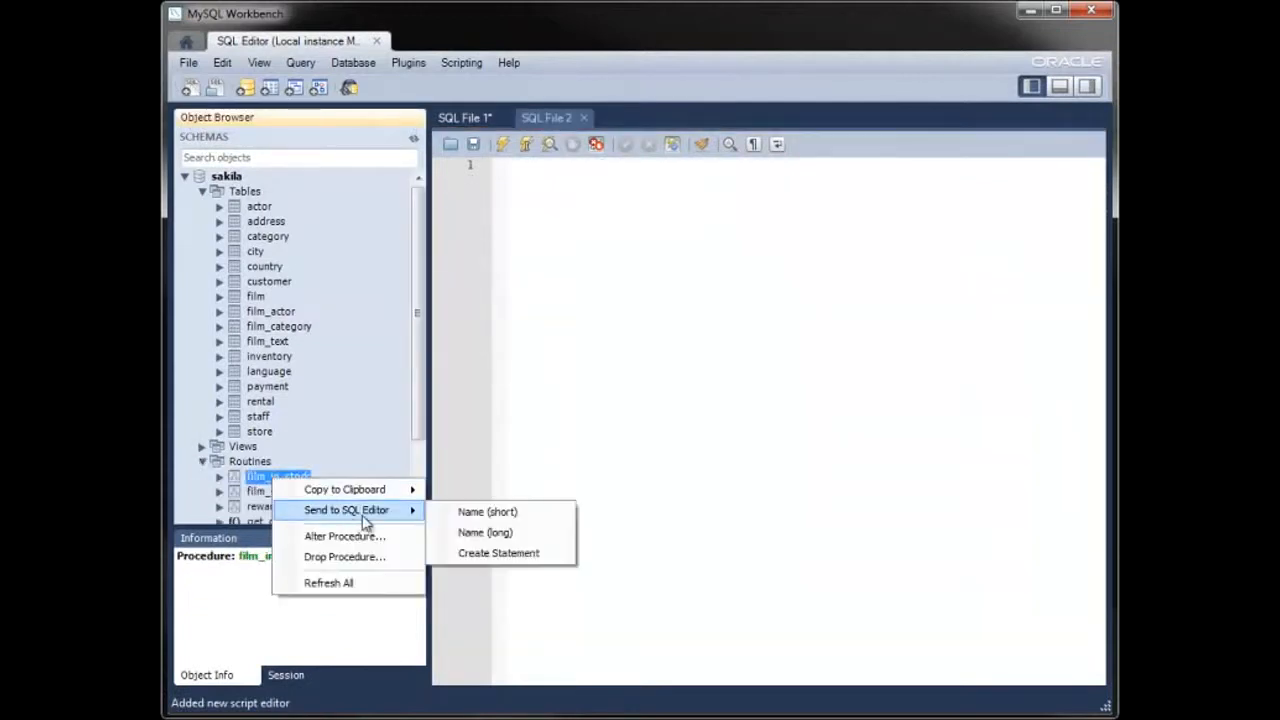
left_click(508, 557)
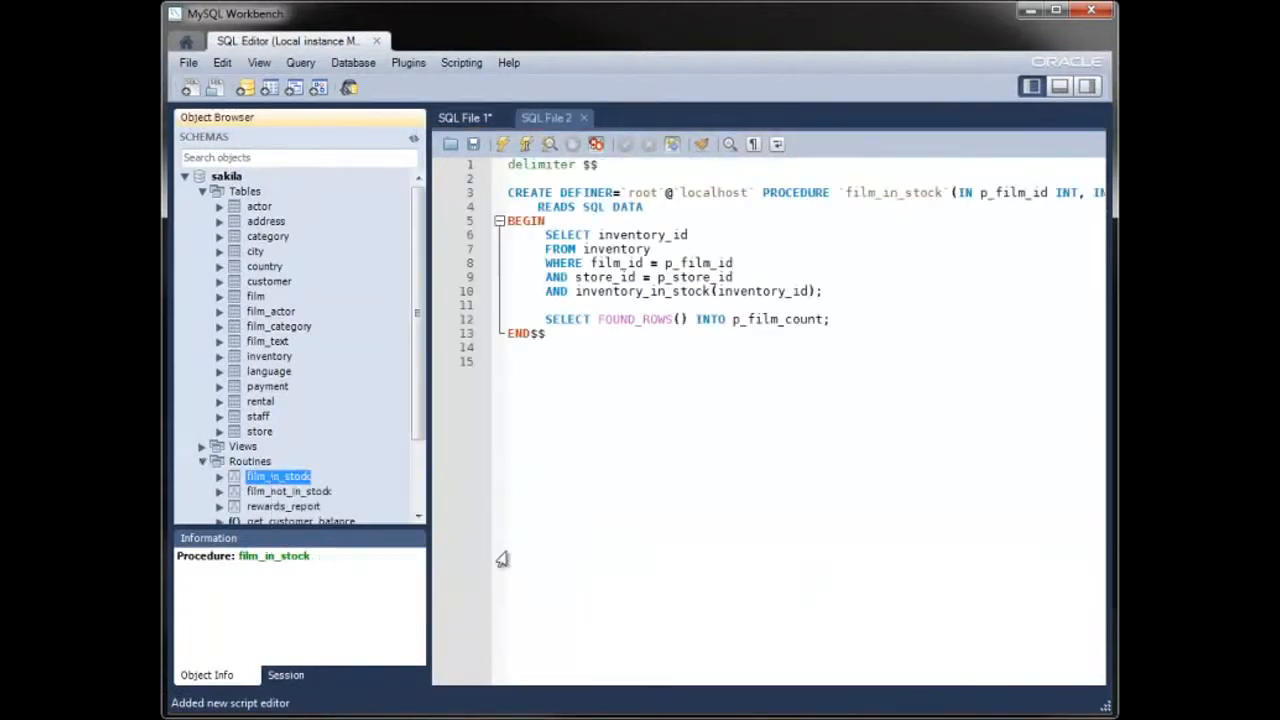
Create another SQL script tab and send the language table's Create Statement to it.
left_click(190, 88)
left_click(276, 371)
right_click(276, 372)
mouse_move(392, 450)
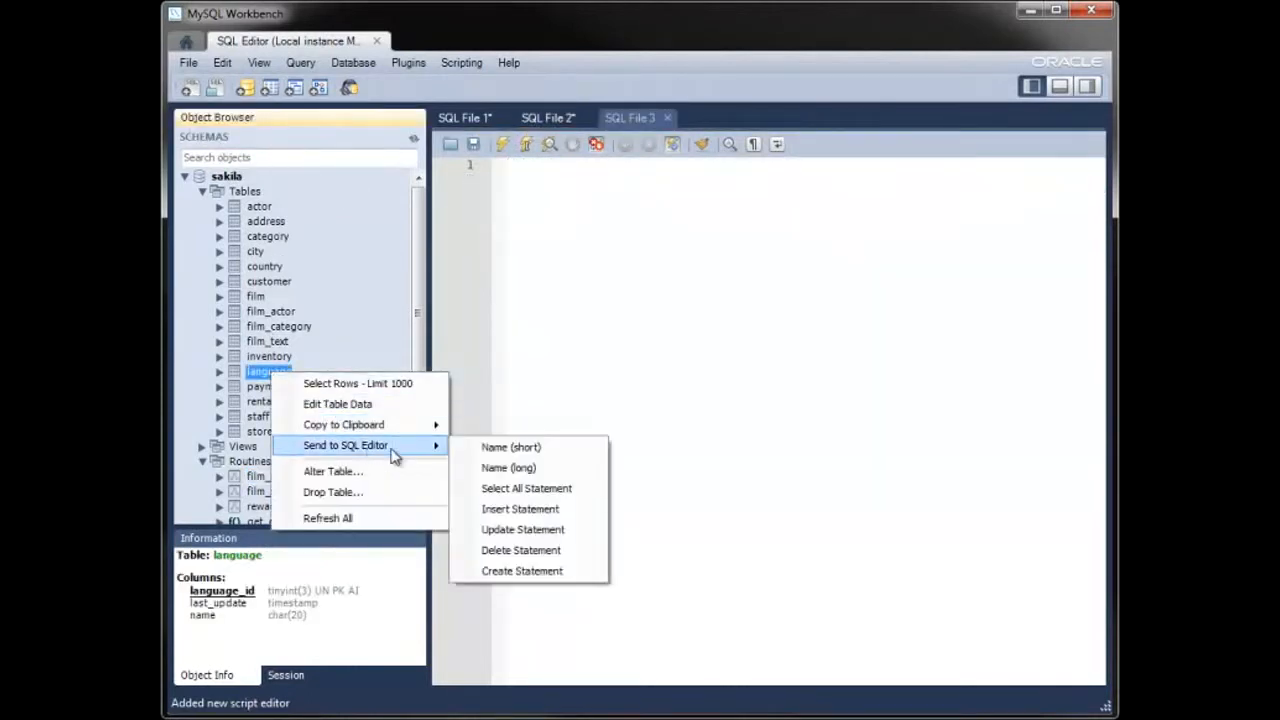
left_click(515, 571)
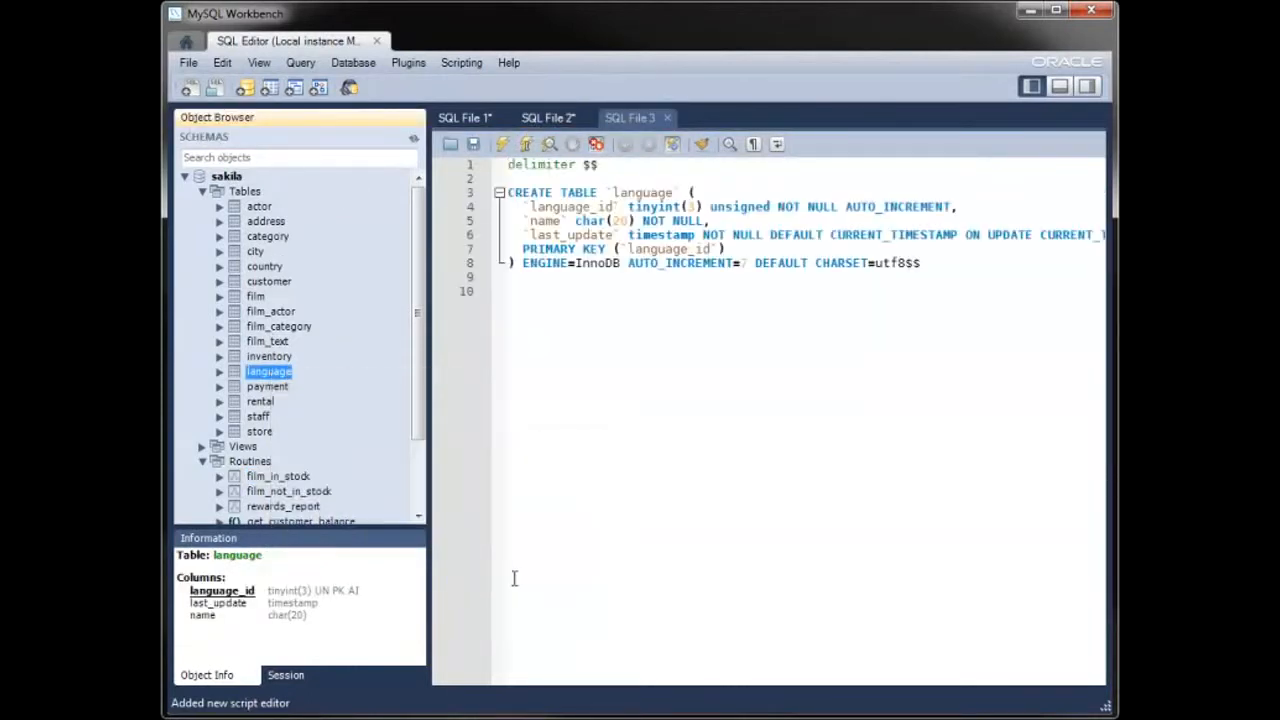
In a new tab, write "select first_name, last_name, sum(amount) from customer inner join payment using(customer_id) group by first_name, last_name order by 3 desc limit 5;"; hide the sidebar.
left_click(189, 88)
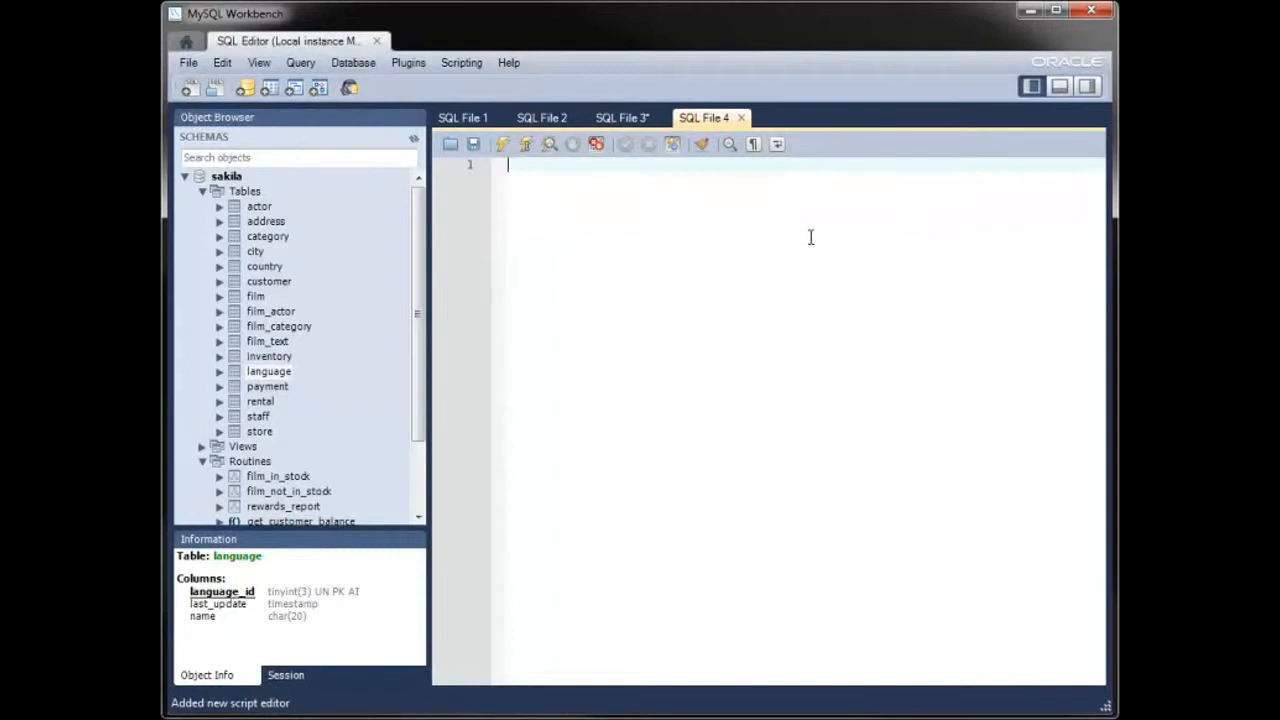
type("select first_name, last_name, sum(amount) from customer inner join payment using(customer_id) group by first_name, last_name order by 3 desc limit 5;")
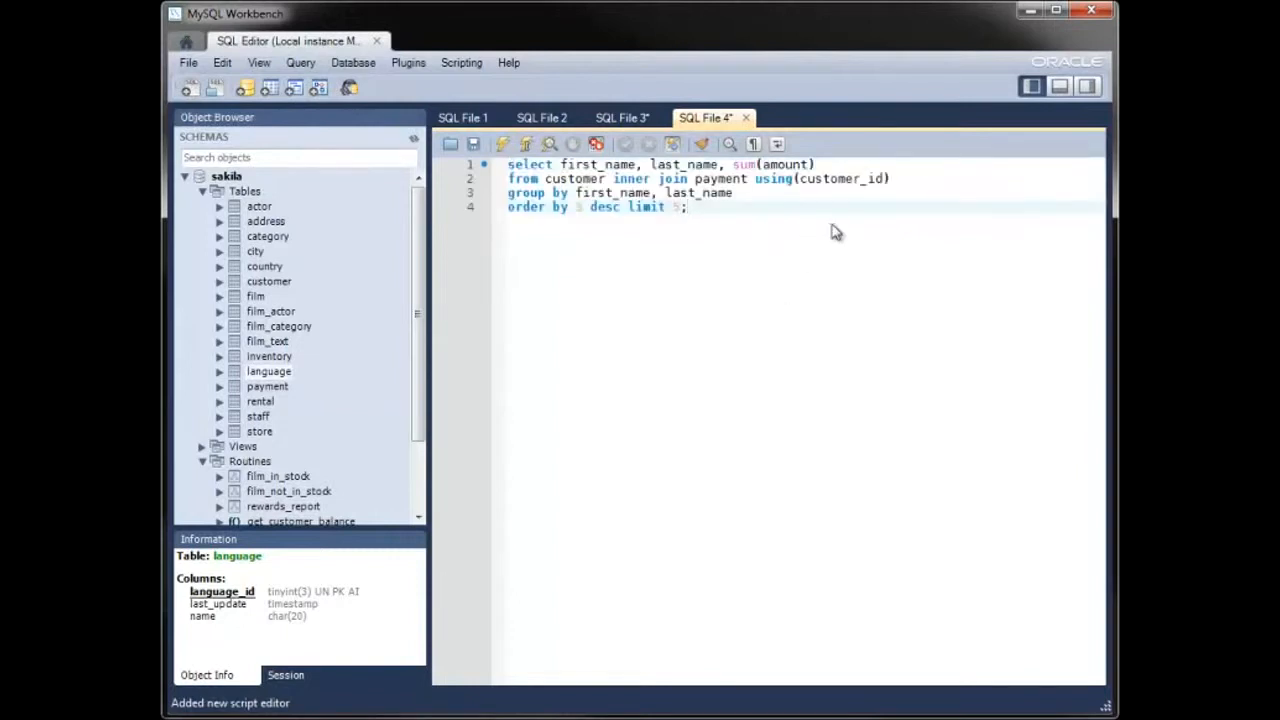
left_click(1030, 88)
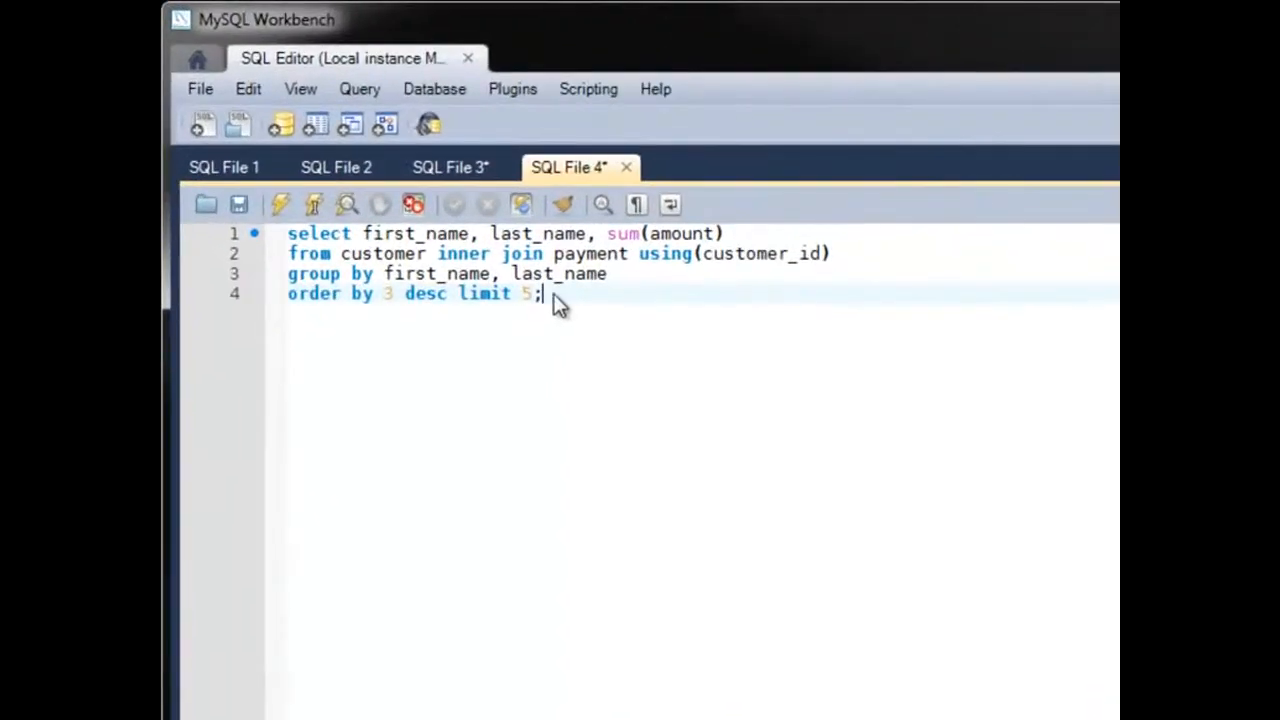
Reformat the customer payment query onto indented lines and convert its keywords to uppercase.
left_click(563, 206)
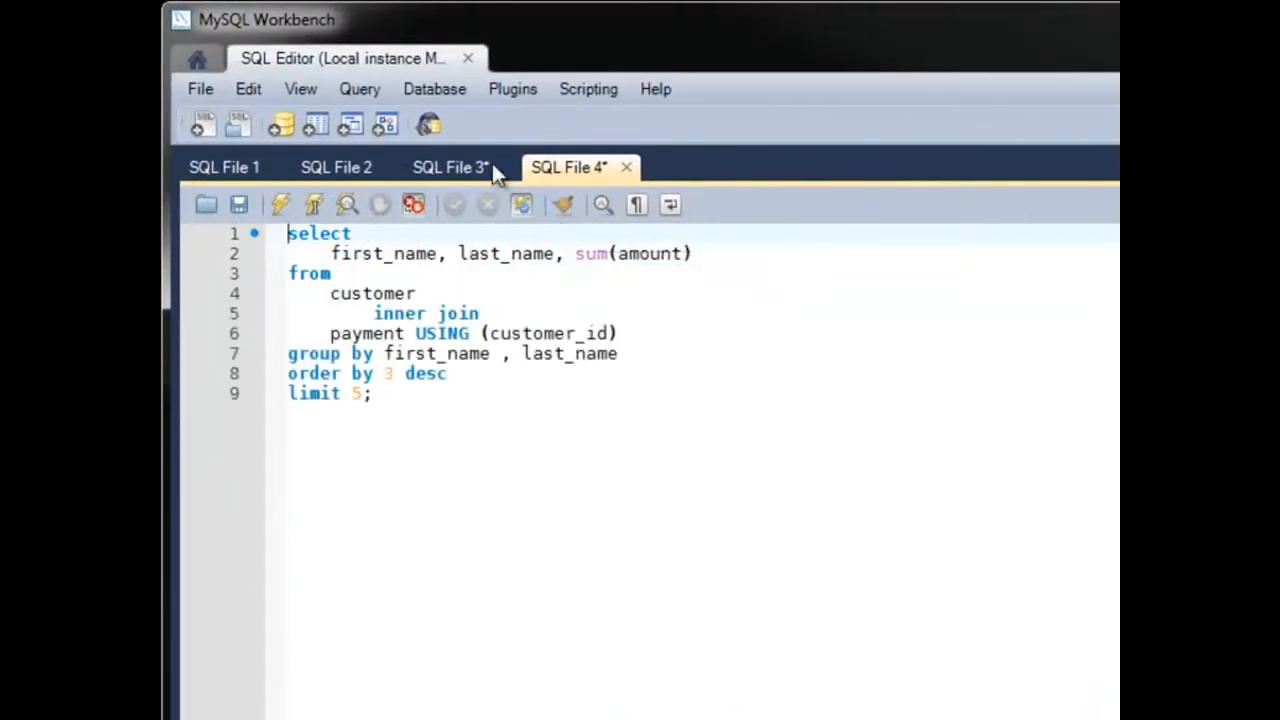
left_click(508, 88)
mouse_move(561, 145)
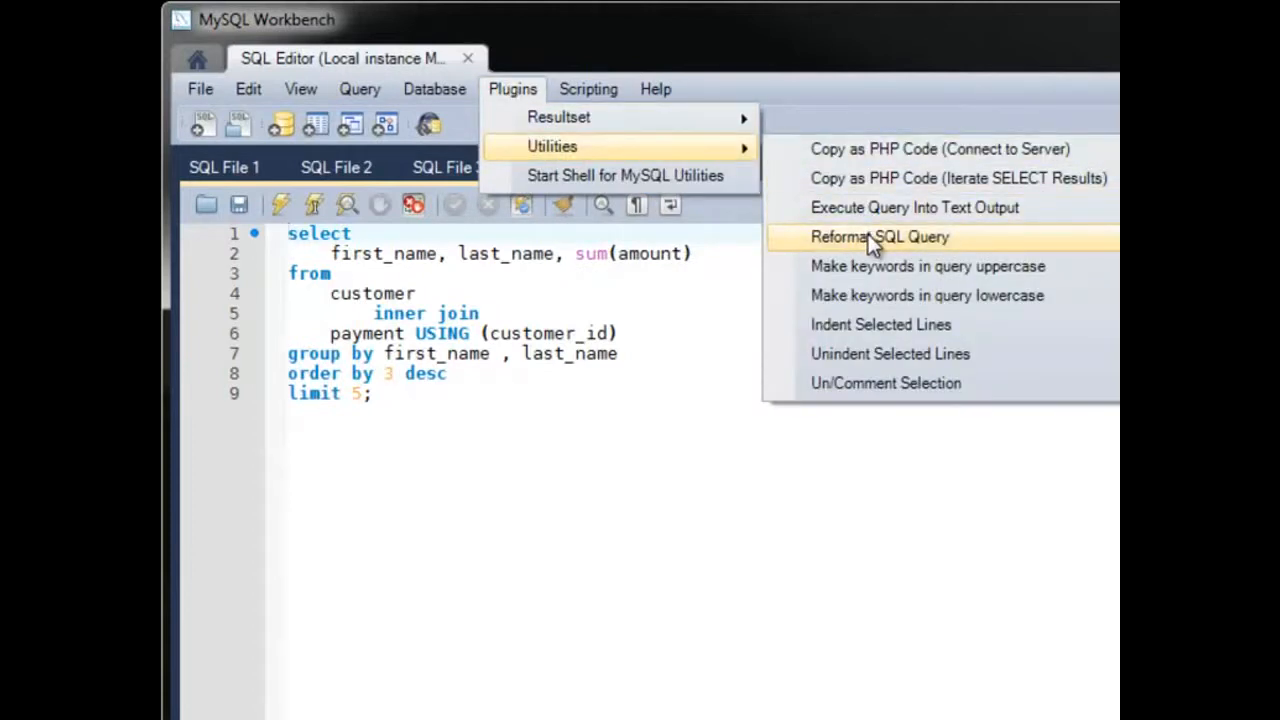
left_click(1006, 268)
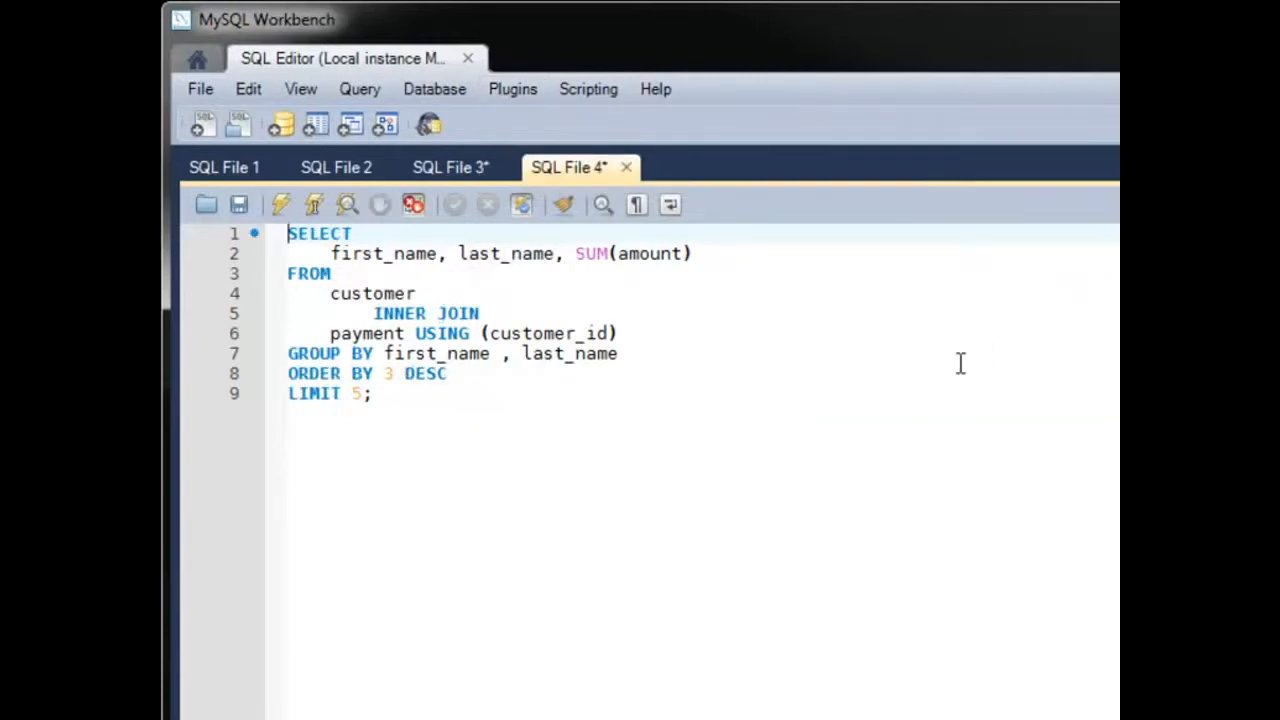
Run the formatted customer payment query, save it as a snippet in My Snippets, and view the snippet's content.
key("ctrl+Return")
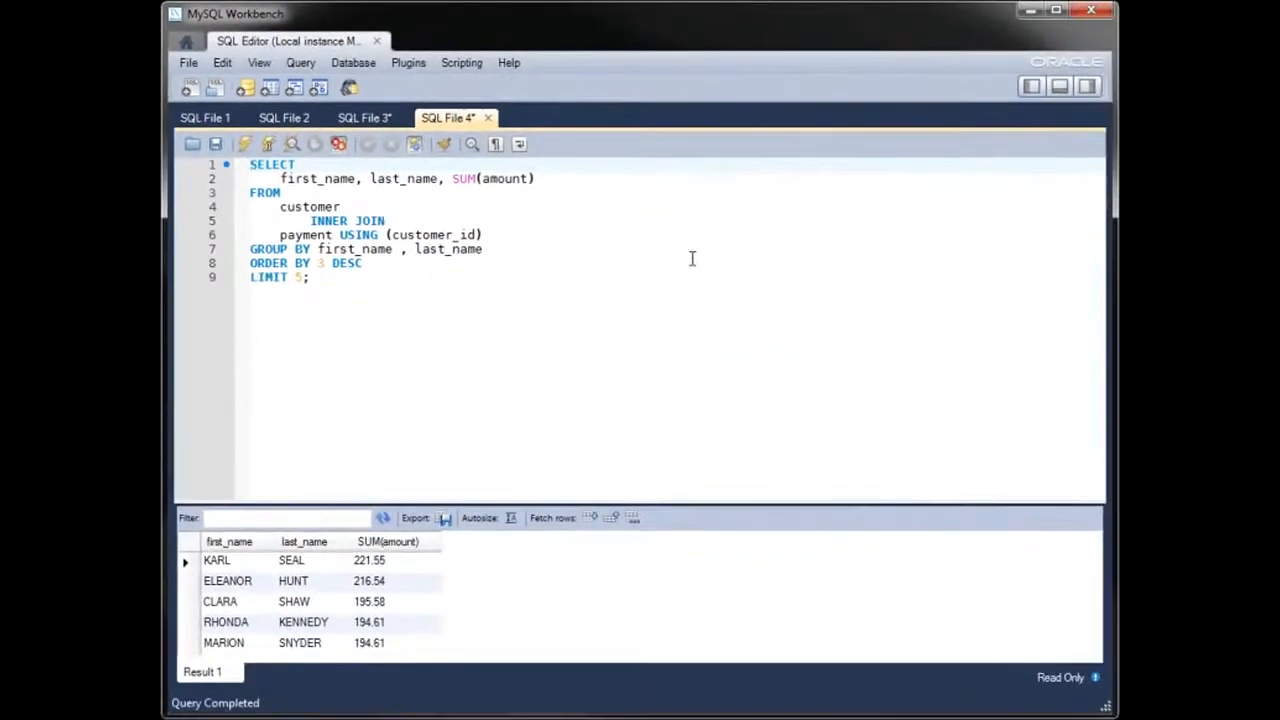
left_click(1088, 88)
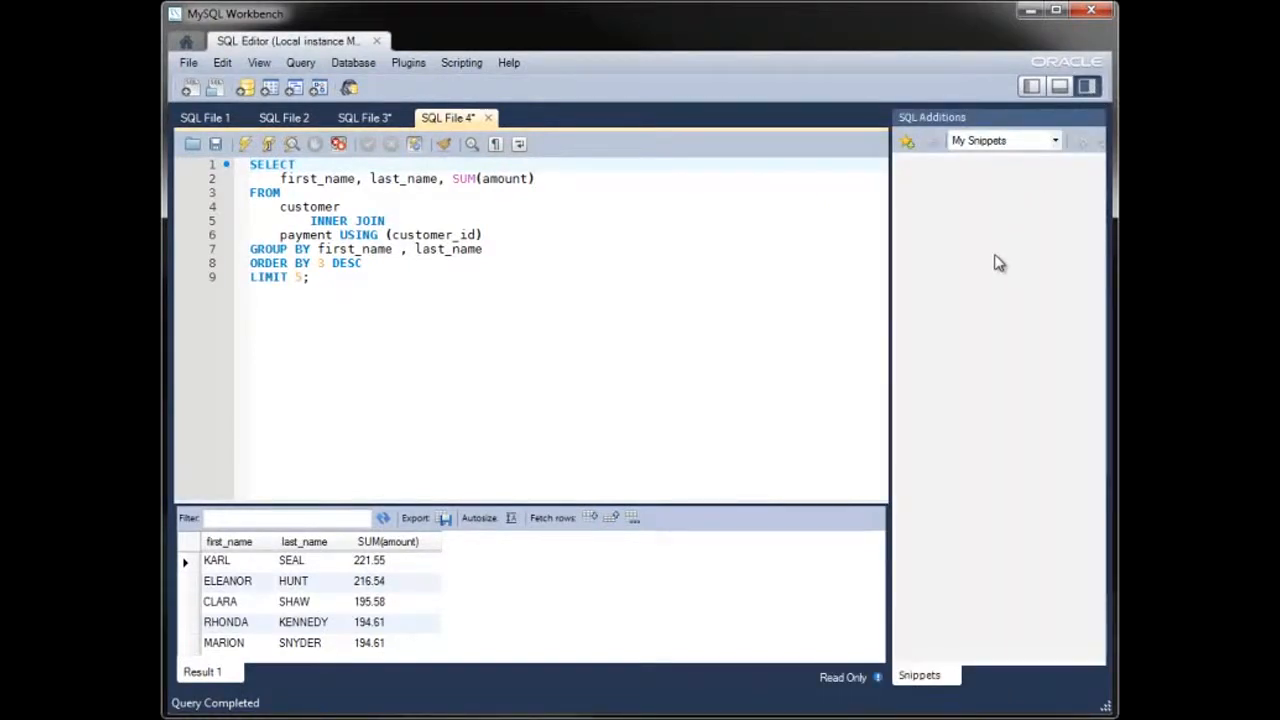
left_click(908, 142)
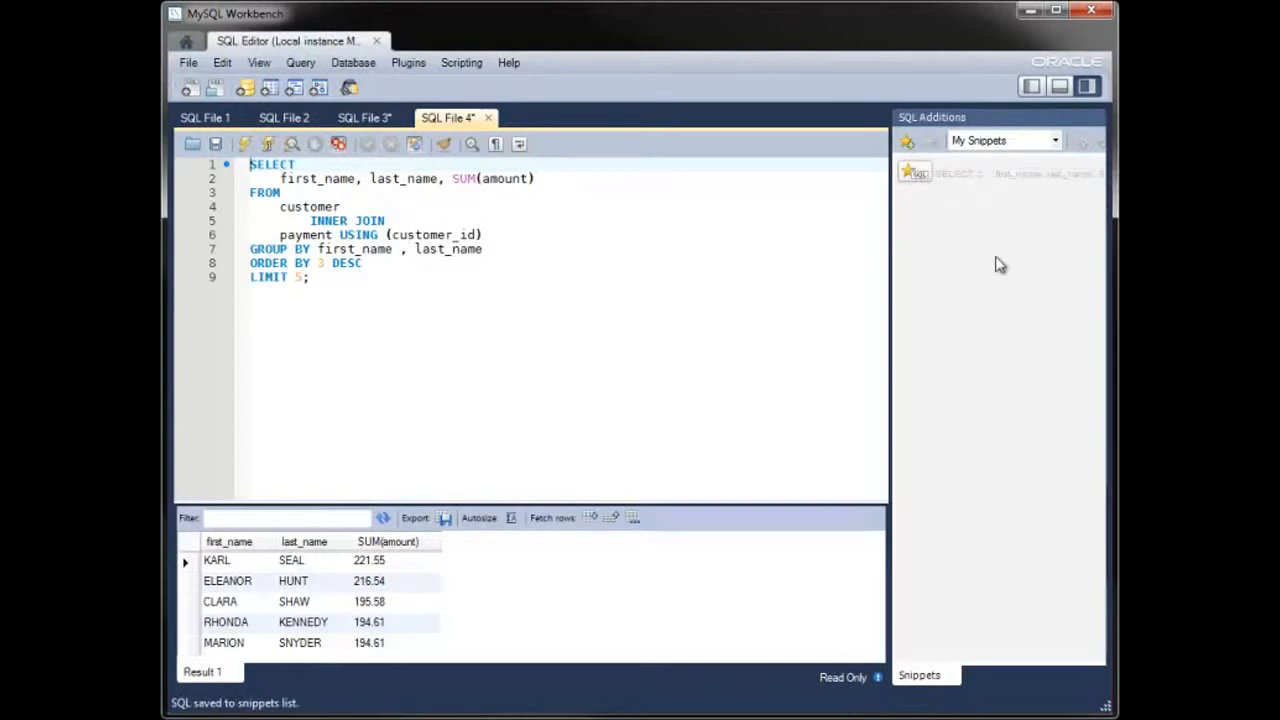
left_click(1018, 176)
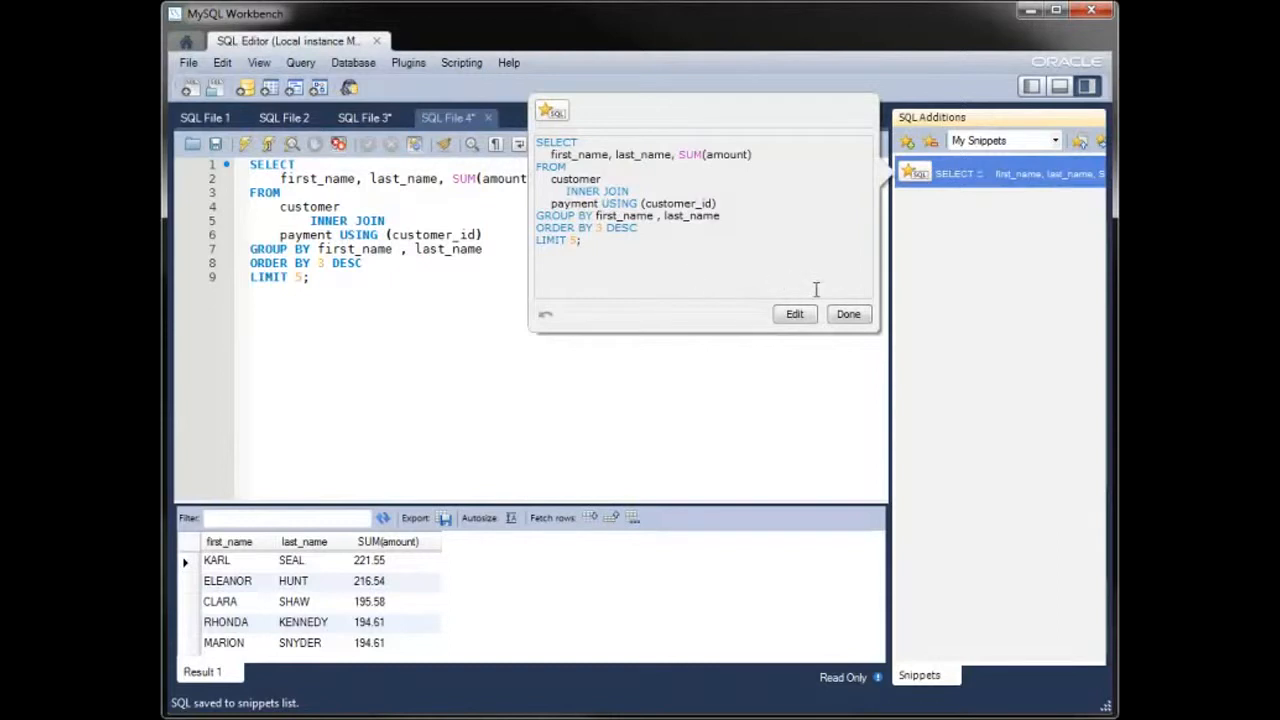
left_click(849, 316)
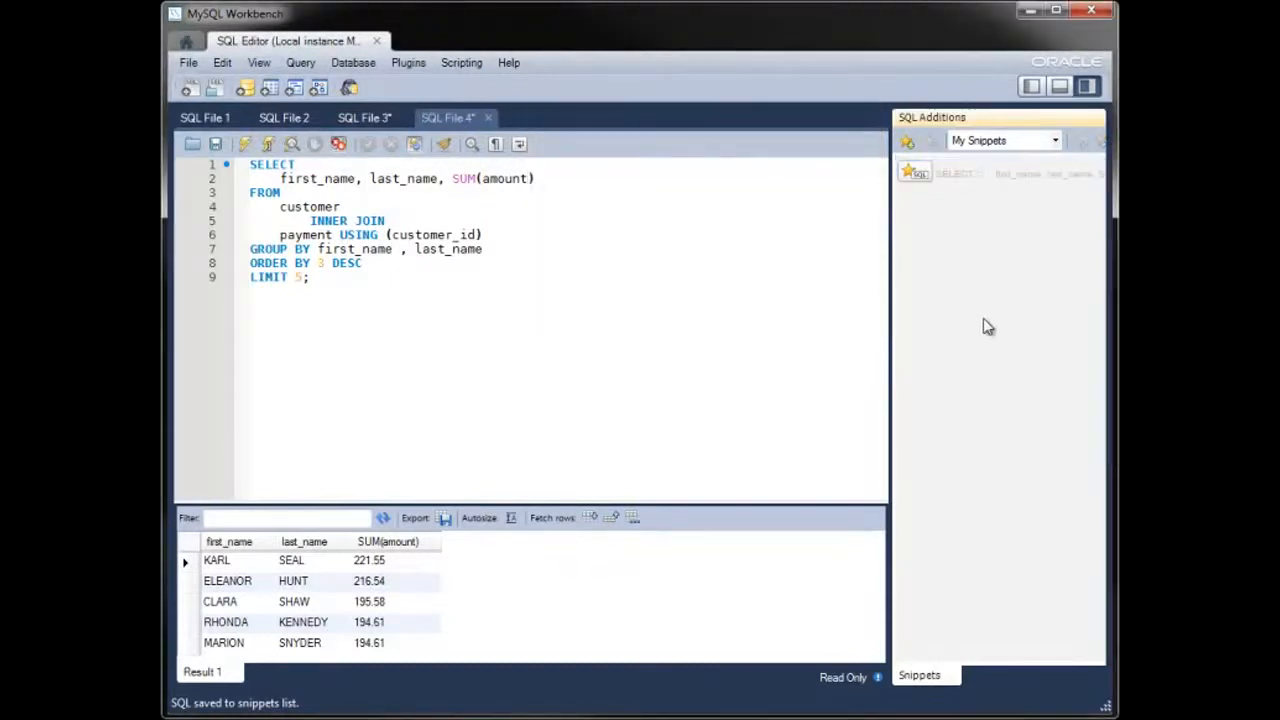
Create a new SQL script tab and browse the DB Mgmt, SQL DDL and SQL DML snippet collections.
left_click(190, 90)
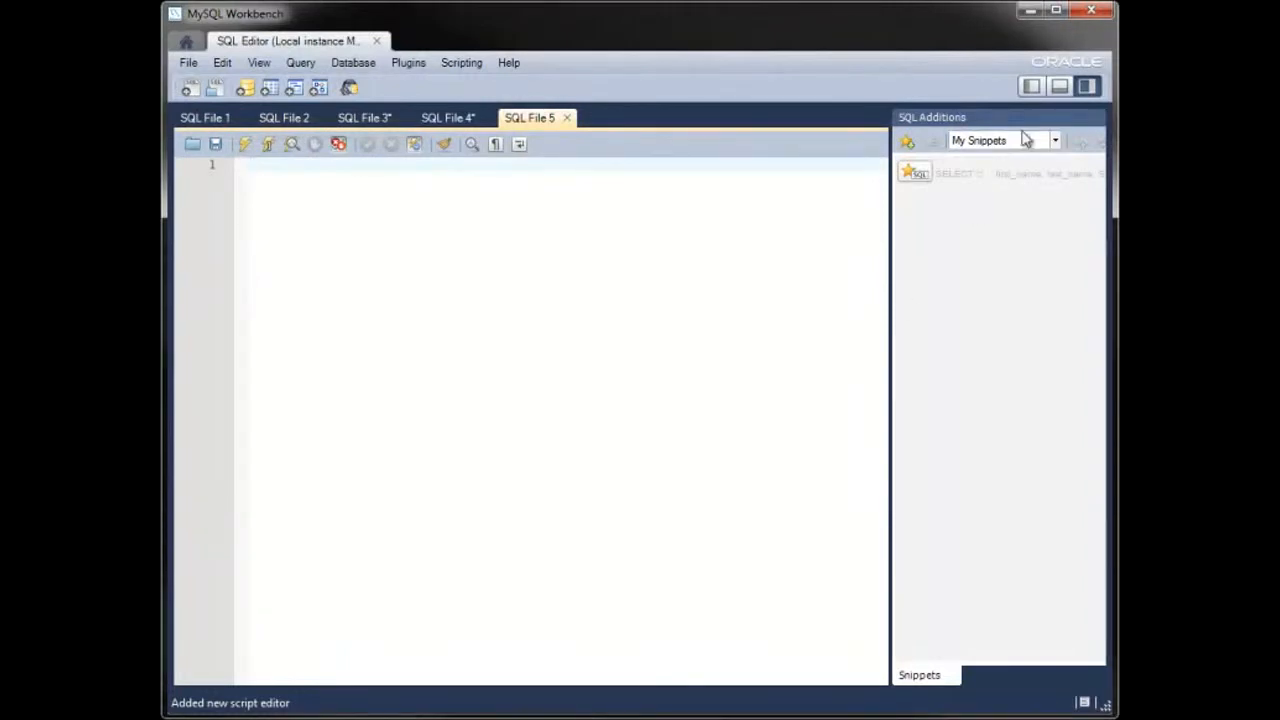
left_click(1054, 141)
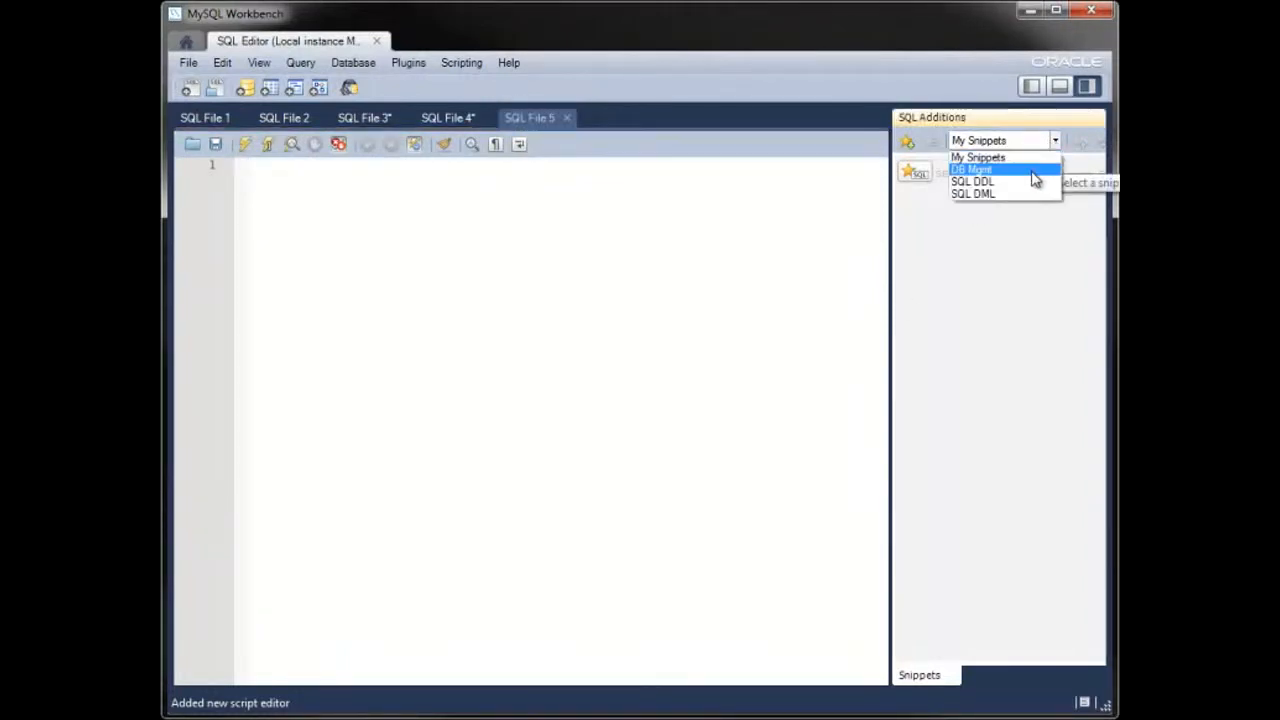
left_click(1032, 168)
left_click(1054, 141)
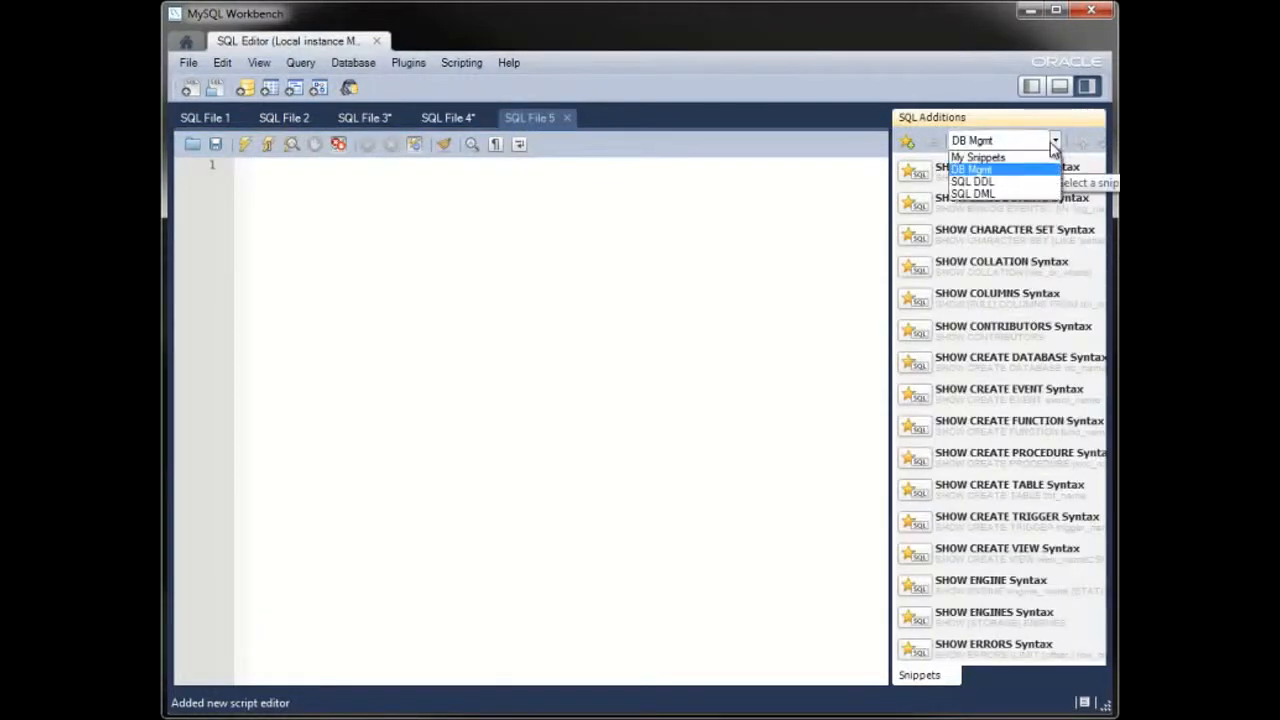
left_click(1038, 178)
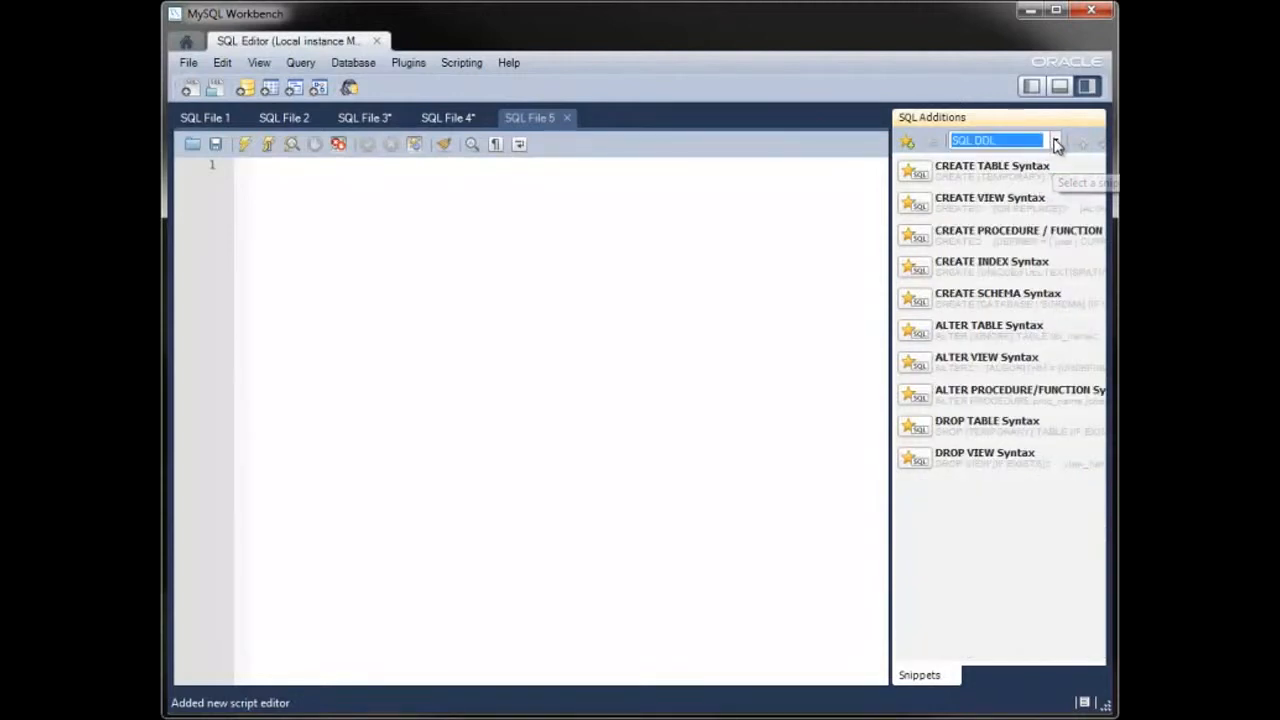
left_click(1054, 141)
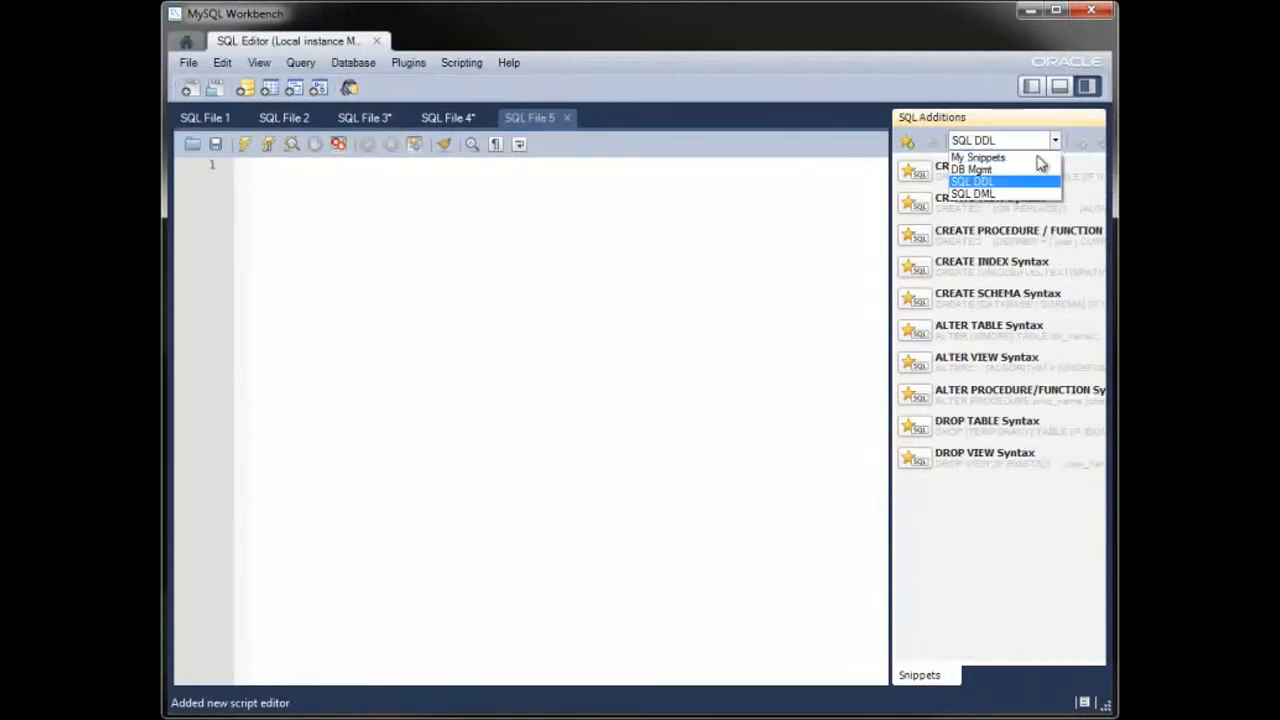
left_click(1030, 189)
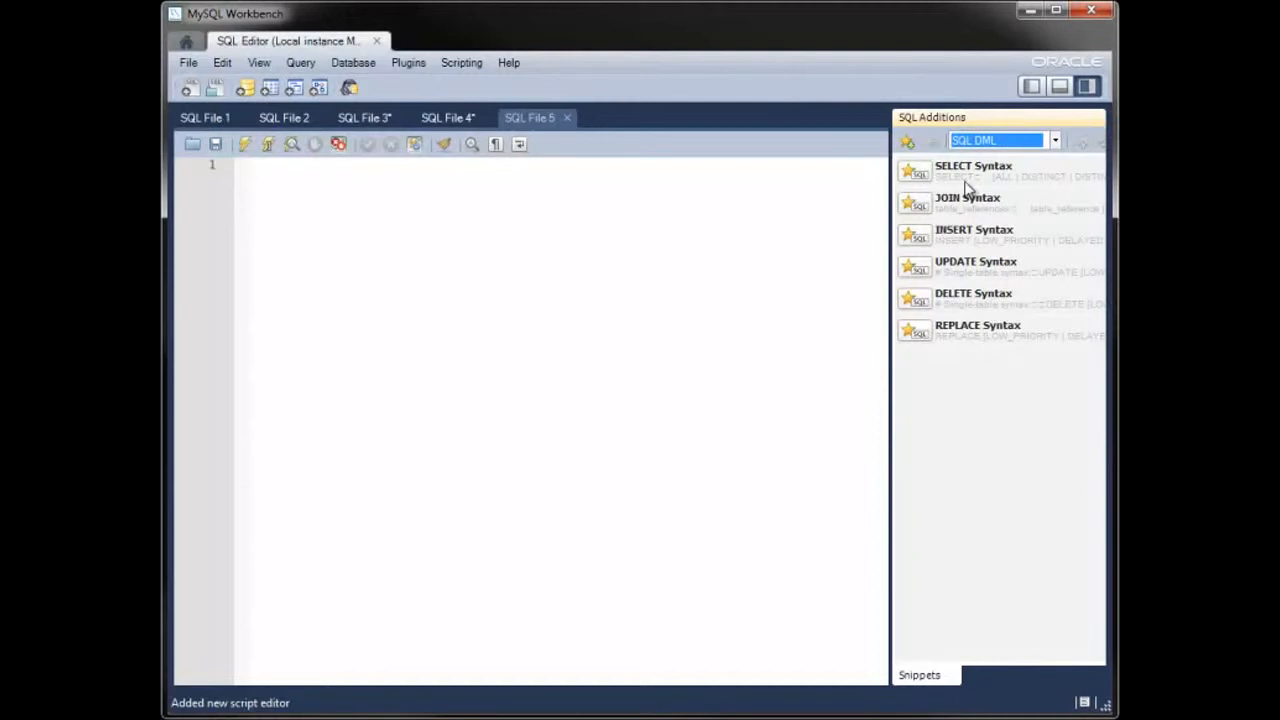
Examine the SELECT Syntax snippet in SQL DML and the CREATE TABLE Syntax snippet in SQL DDL.
left_click(964, 181)
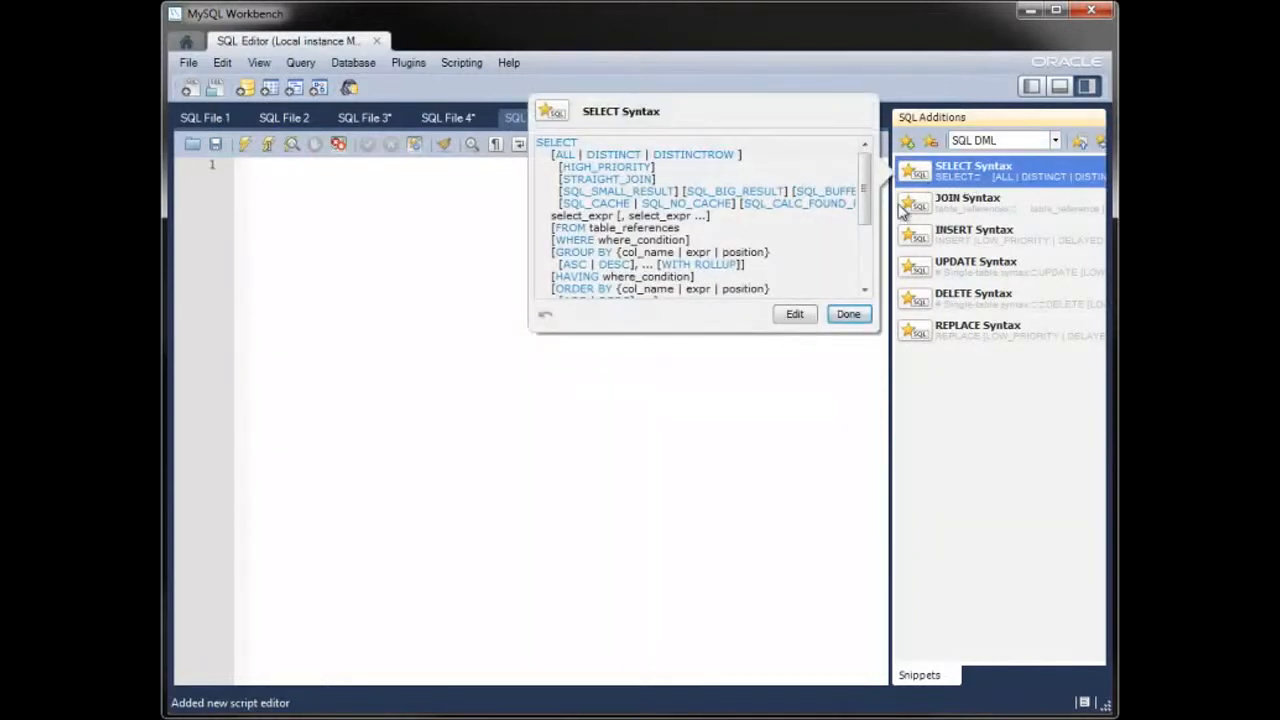
left_click(848, 315)
left_click(1029, 142)
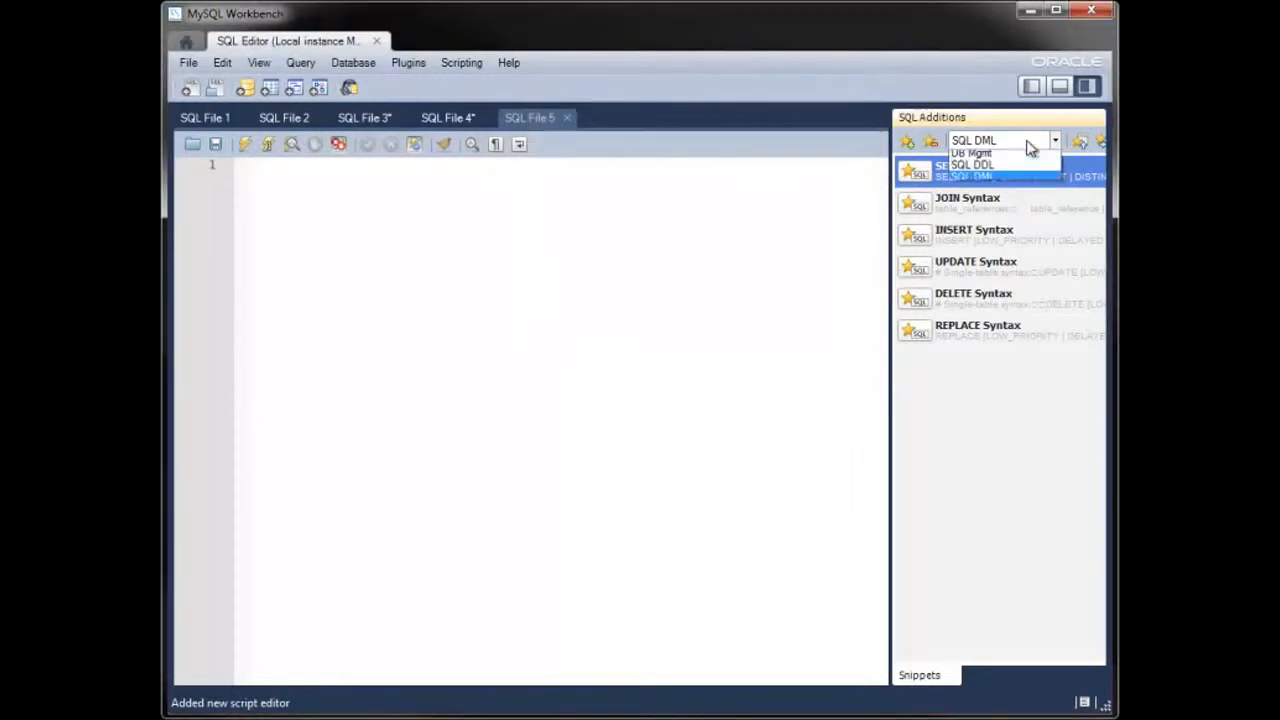
left_click(989, 184)
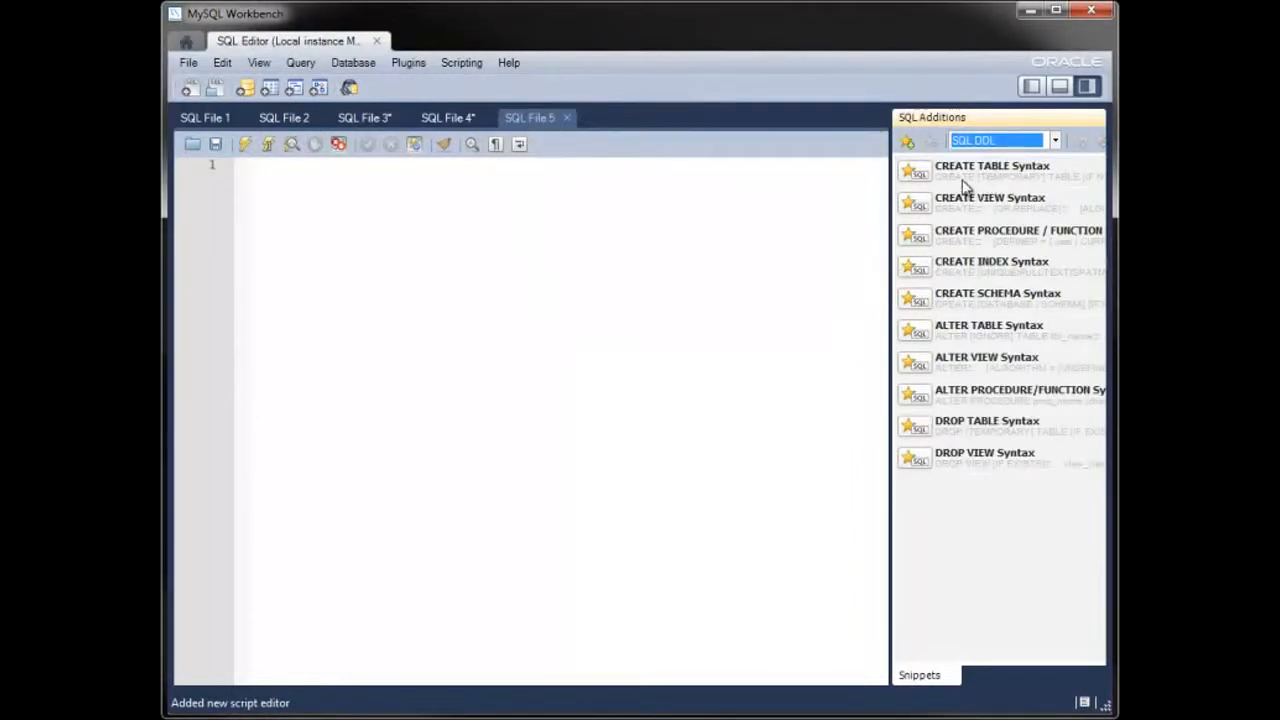
left_click(986, 167)
left_click_drag(868, 158, 864, 222)
left_click(848, 314)
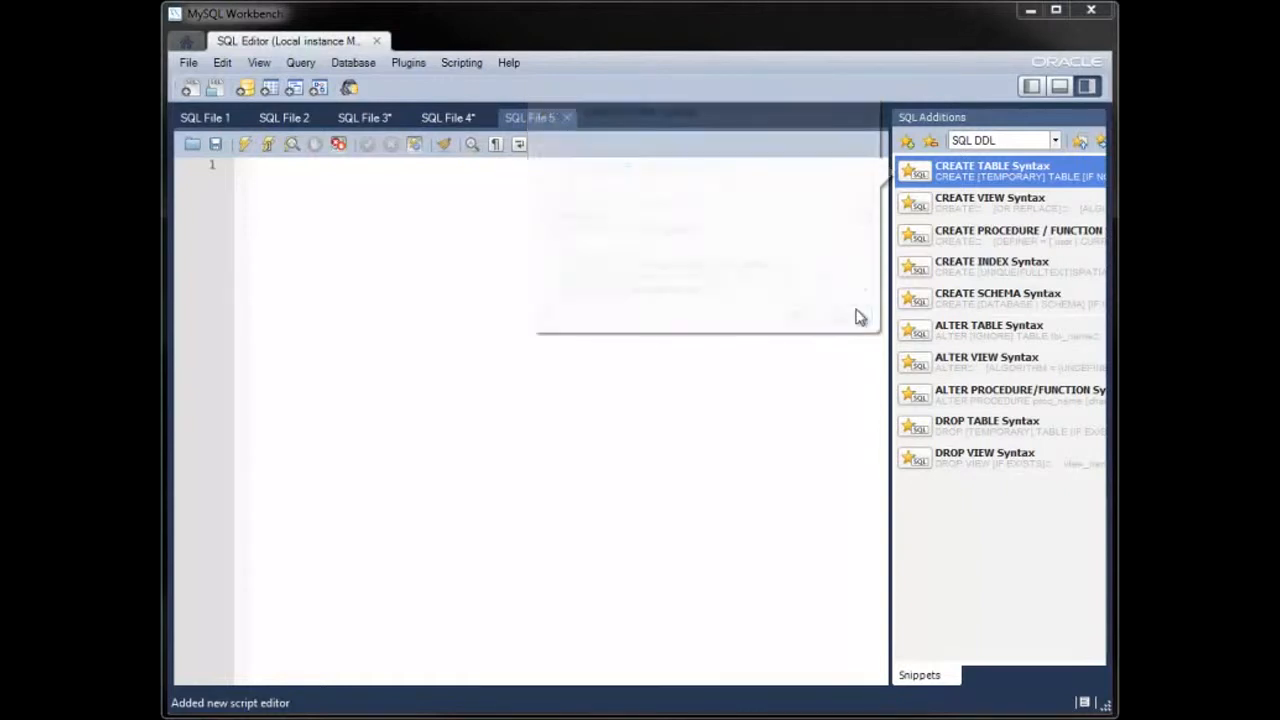
Insert the SHOW BINARY LOGS Syntax snippet from DB Mgmt into the empty script and undo the insertion.
left_click(993, 141)
left_click(980, 187)
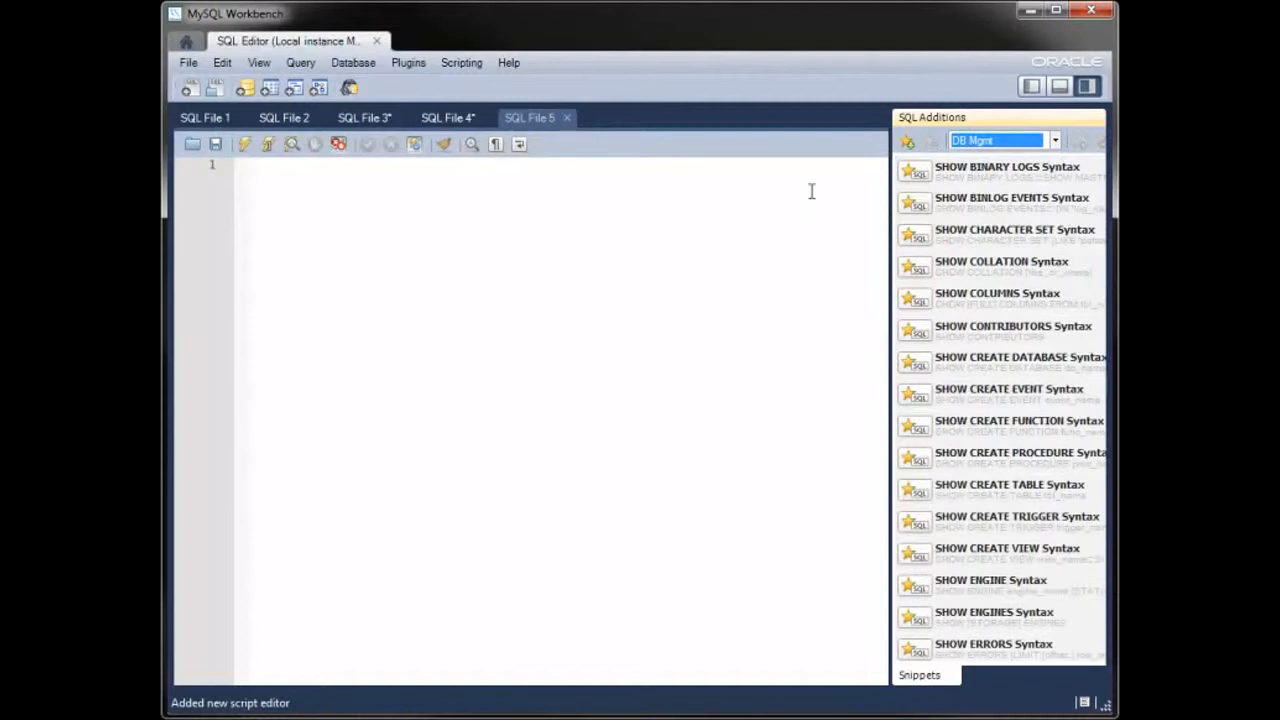
right_click(912, 180)
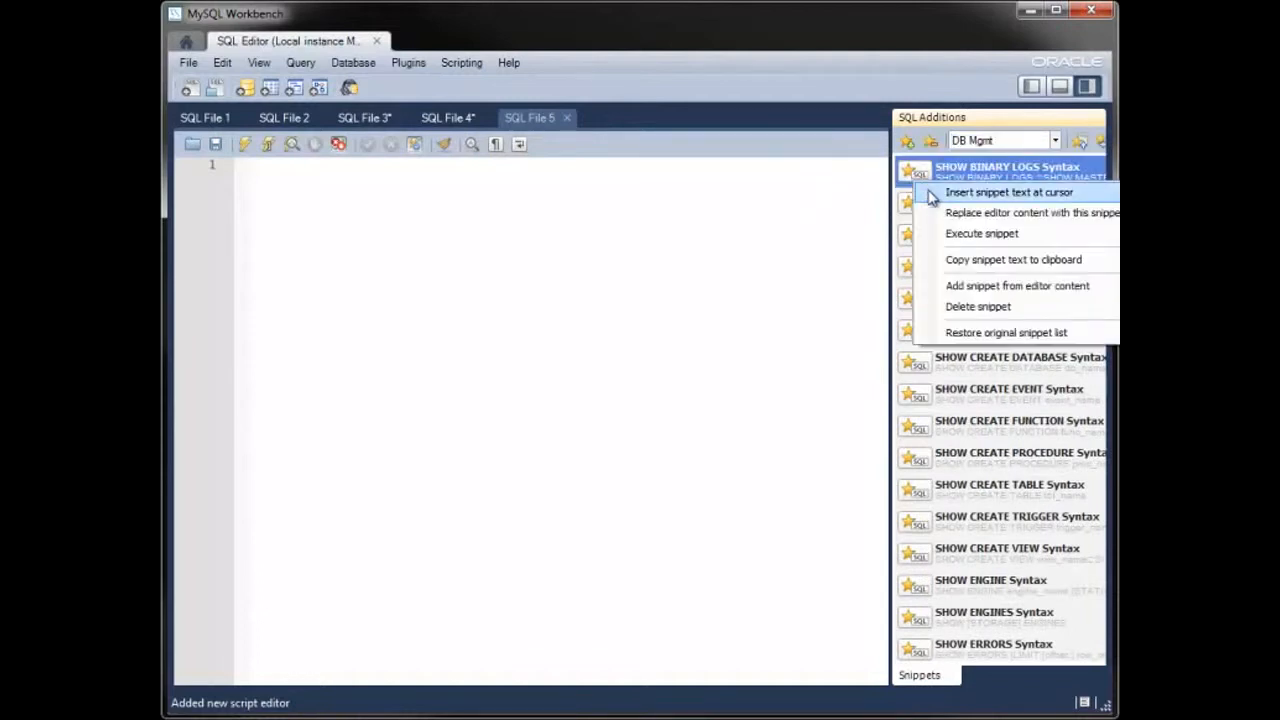
left_click(930, 191)
left_click(571, 222)
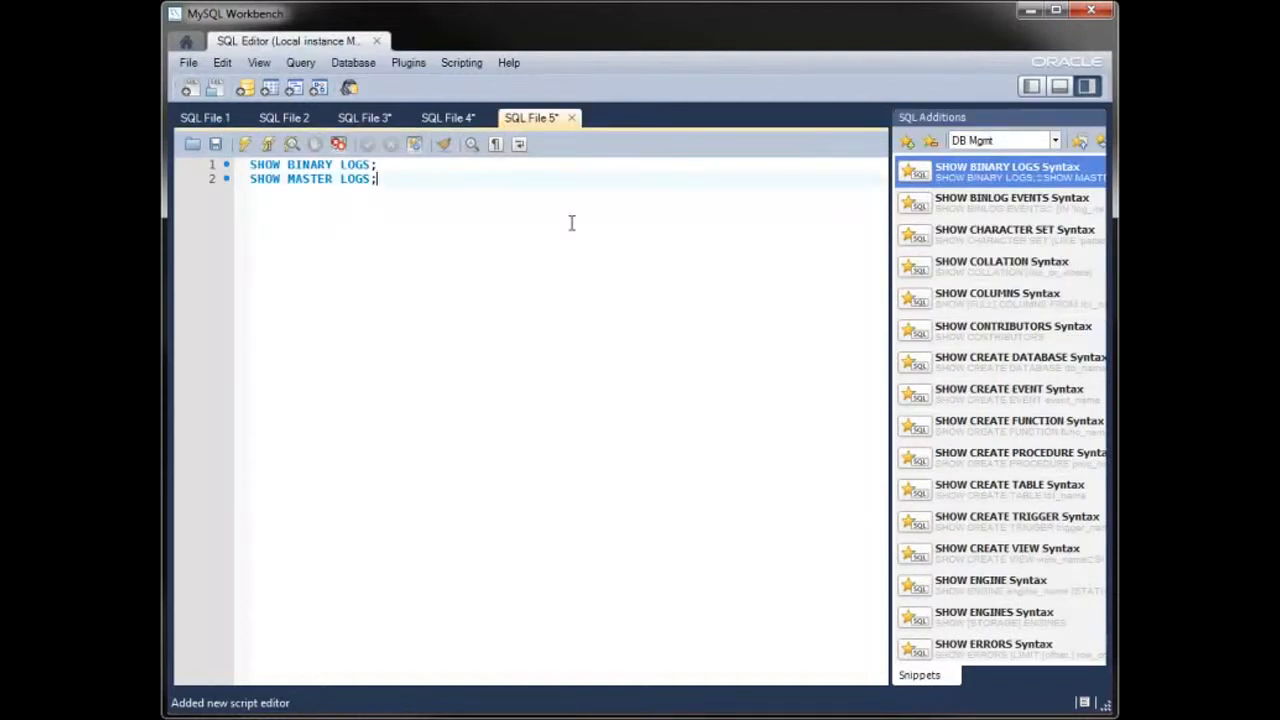
key("ctrl+z")
Return to My Snippets, replace the script with the first "select avg(amount) from payment LIMIT 0, 1000" entry from the Action Output, and run it.
left_click(976, 141)
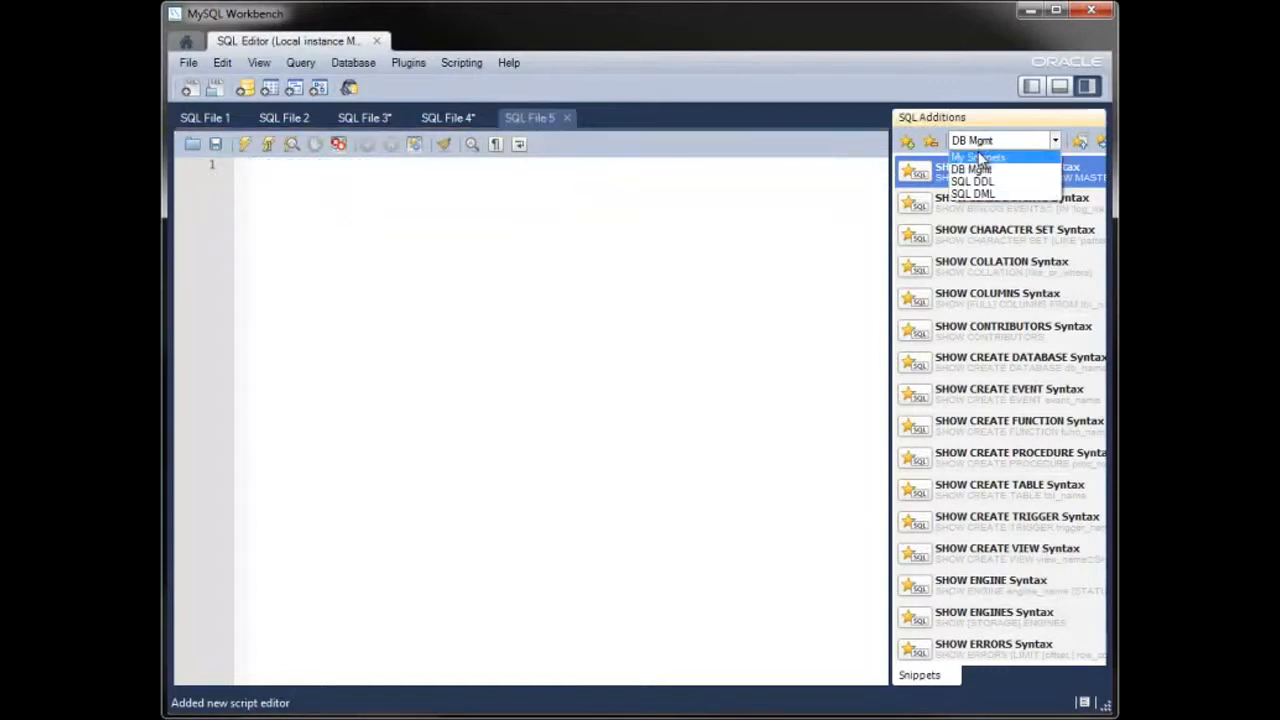
left_click(980, 162)
left_click(1059, 87)
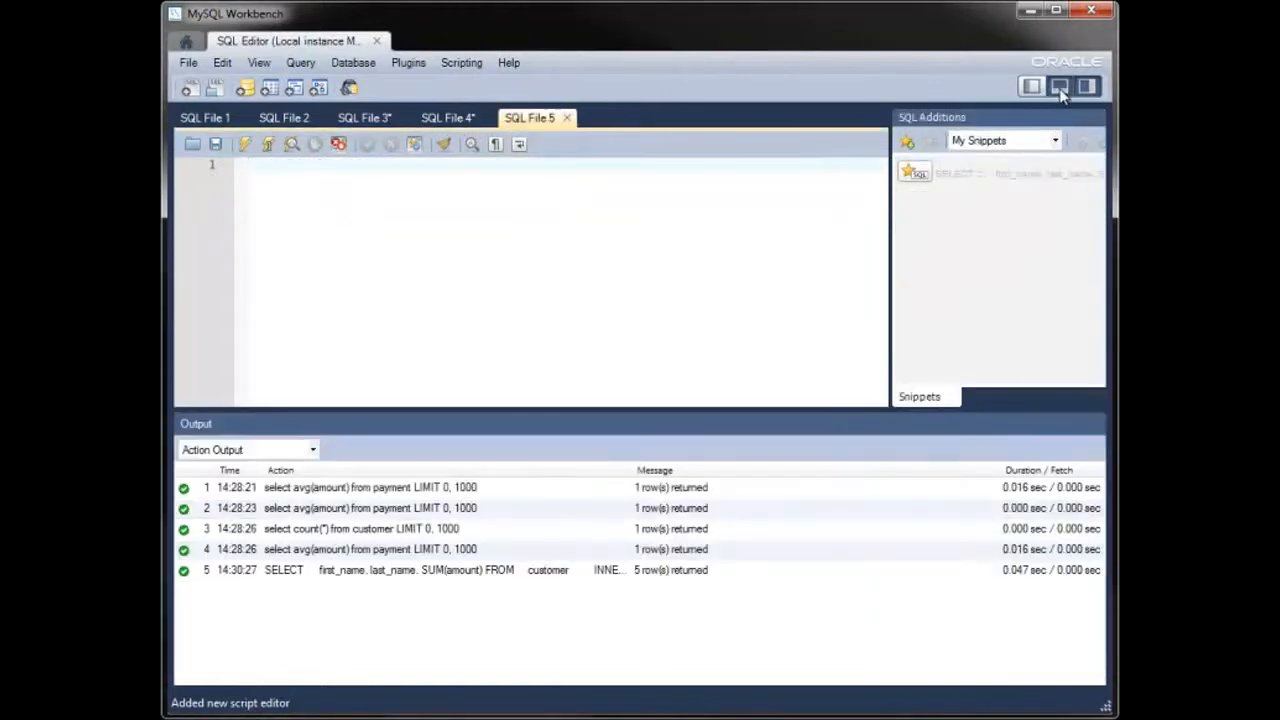
left_click(432, 487)
right_click(432, 487)
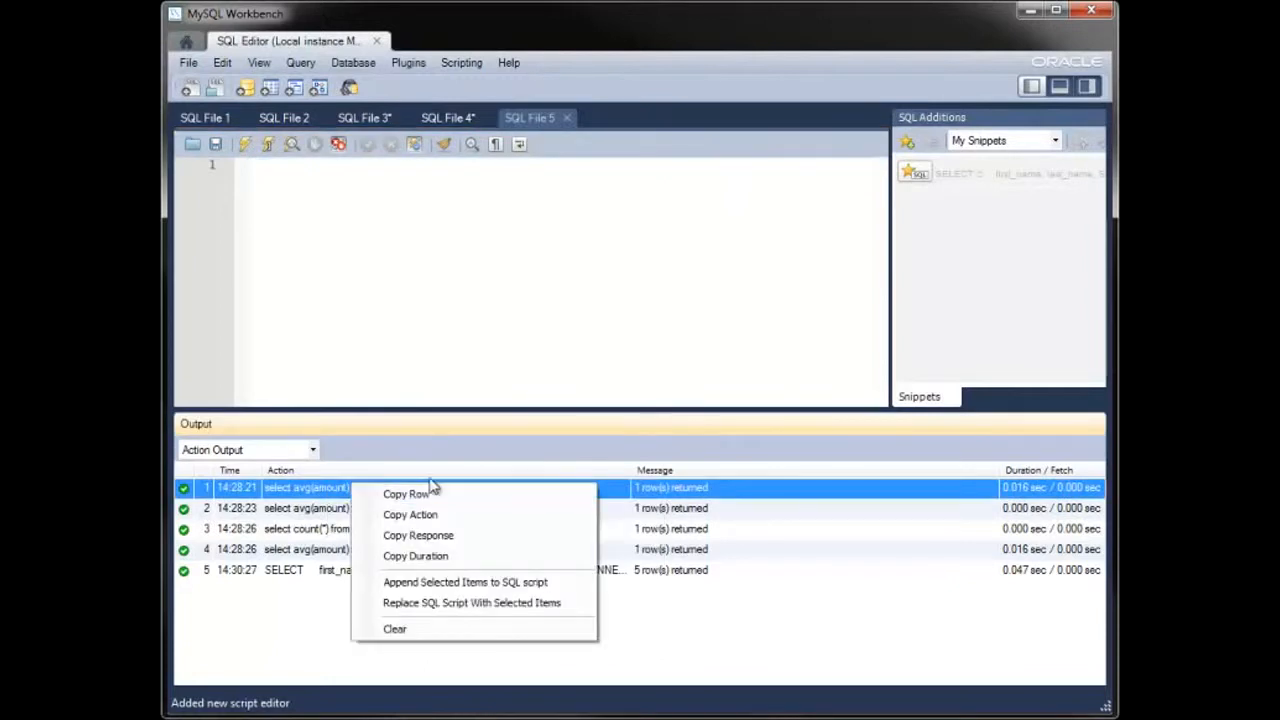
left_click(480, 604)
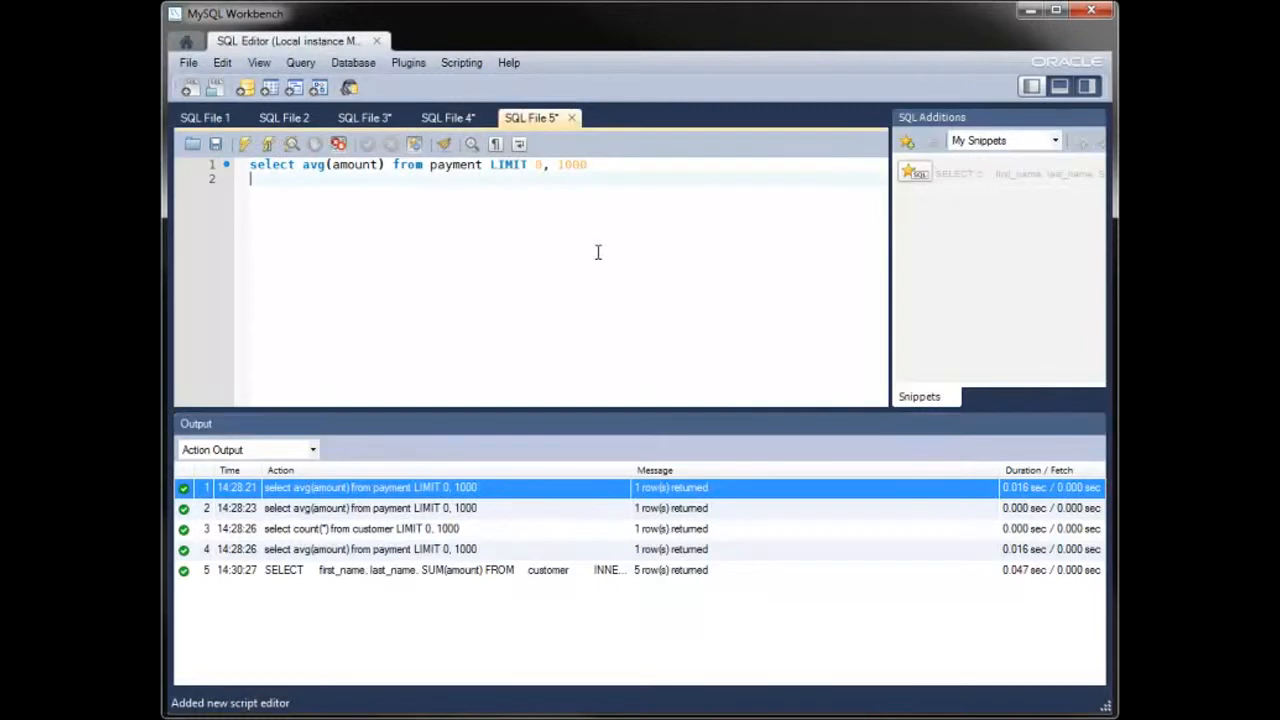
key("ctrl+Return")
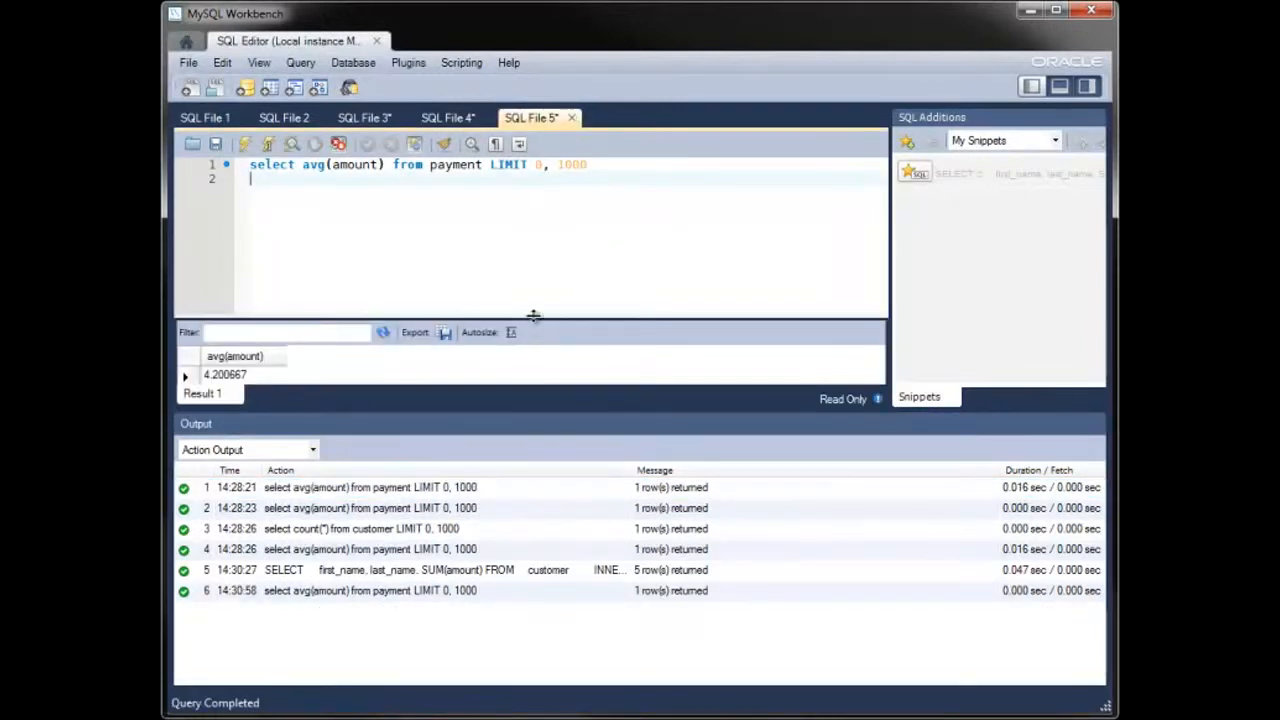
left_click_drag(534, 316, 537, 299)
Hide the output area and execute the saved customer payment snippet directly from My Snippets.
left_click(1059, 86)
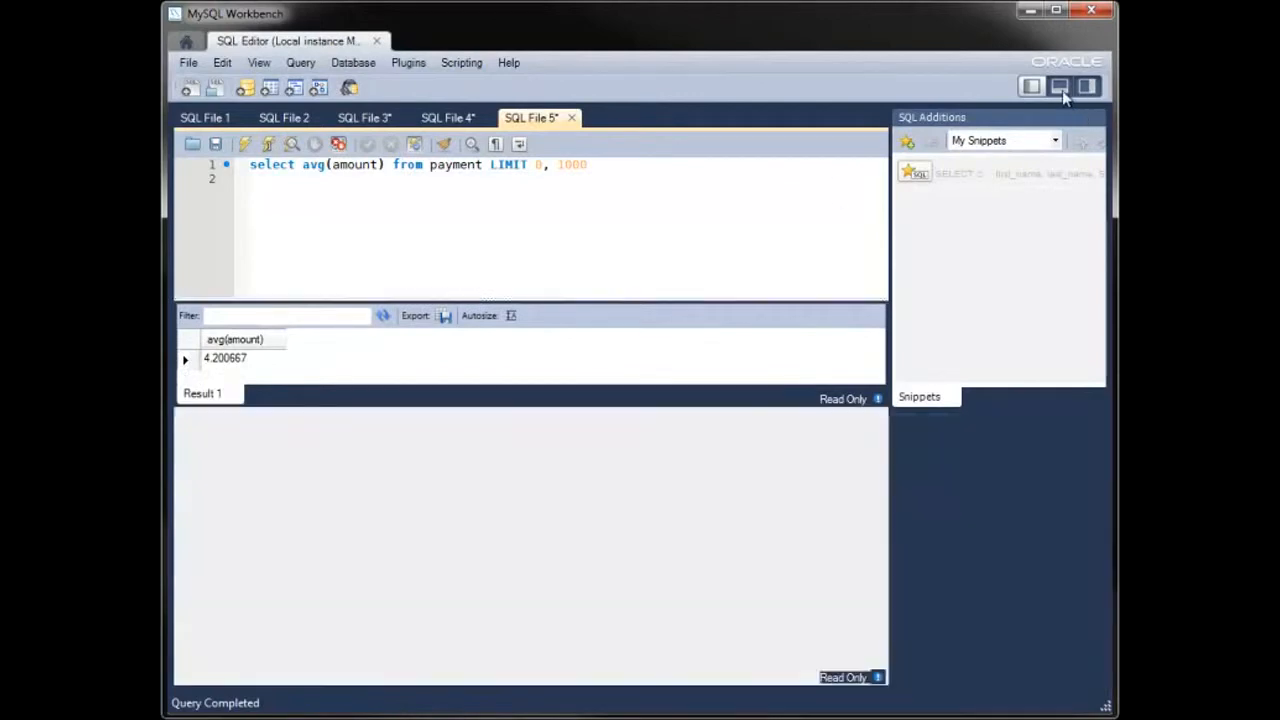
right_click(985, 173)
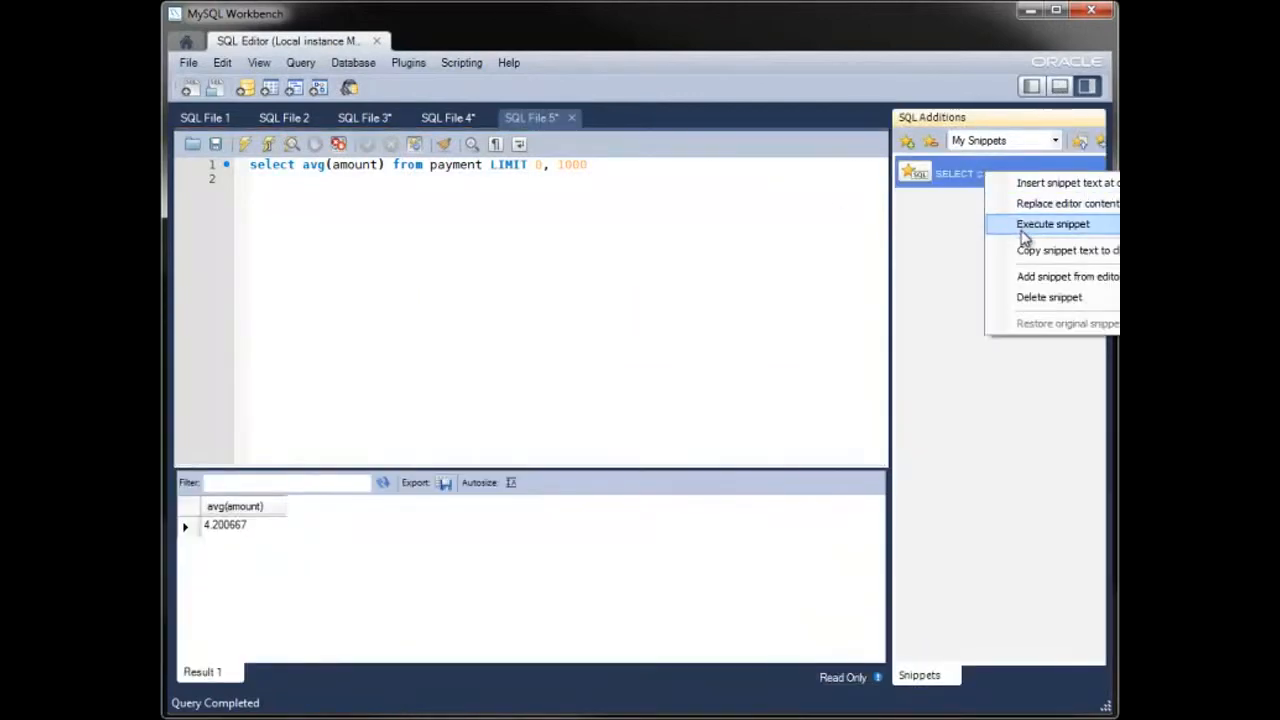
left_click(1022, 228)
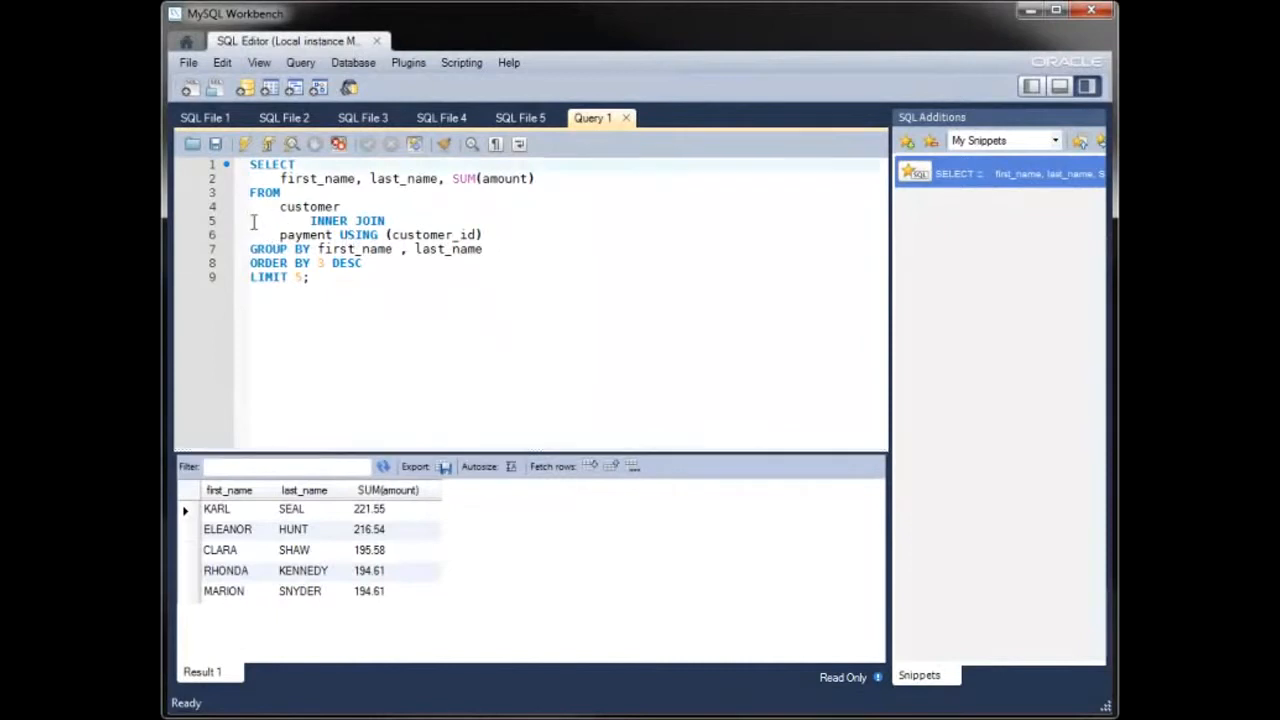
Remove the query's INNER JOIN, GROUP BY and ORDER BY lines, replace SUM(amount) with customer_id, and run it.
left_click_drag(250, 221, 390, 270)
key("Delete")
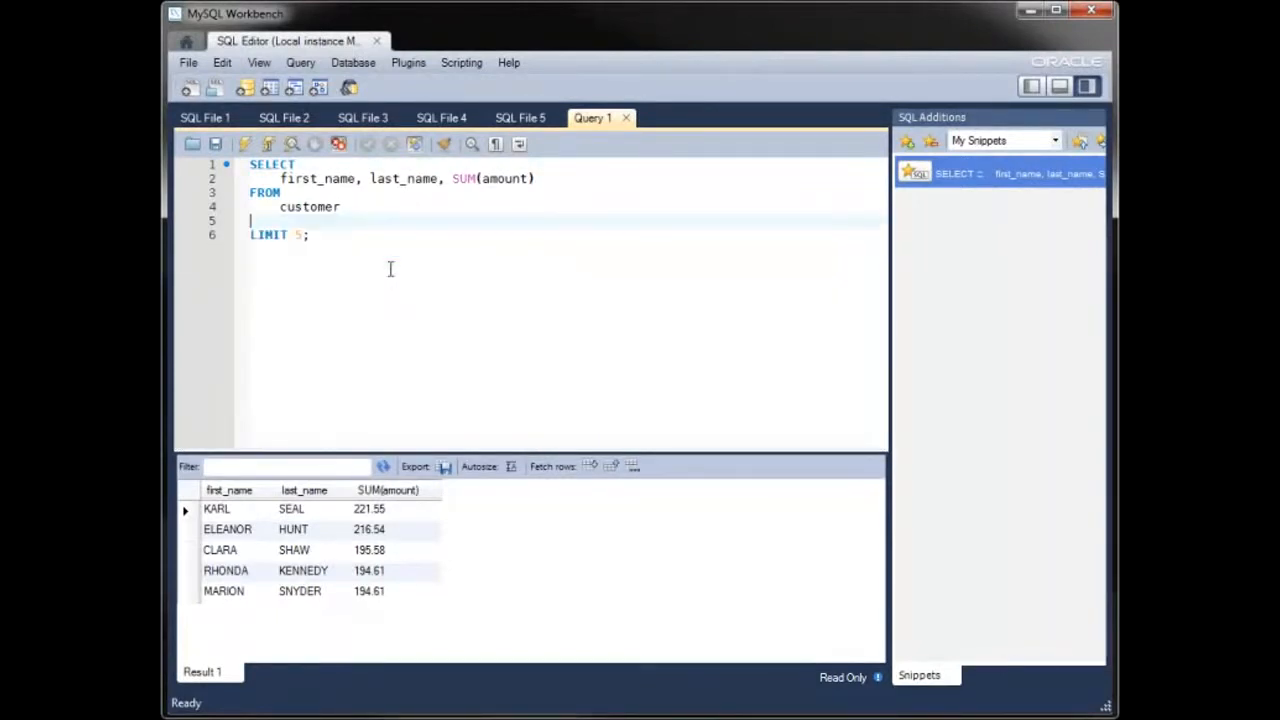
key("BackSpace")
left_click_drag(452, 178, 571, 189)
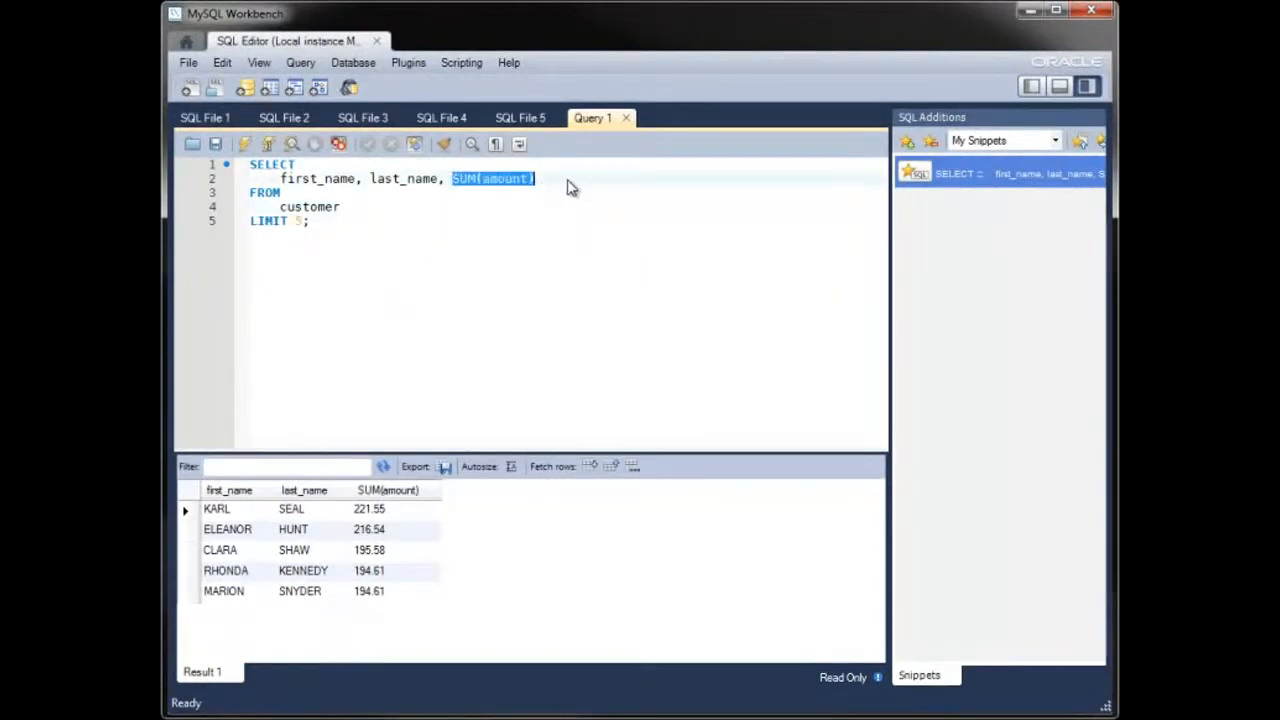
type("customer_id")
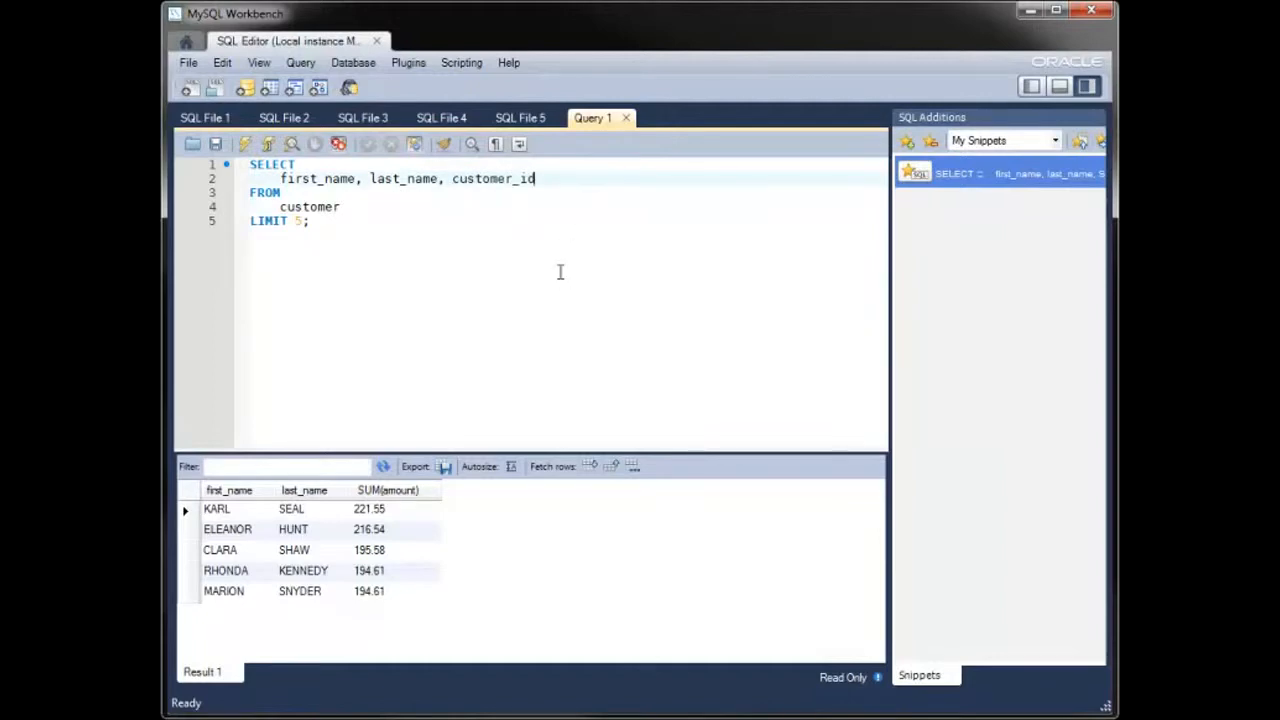
key("ctrl+Return")
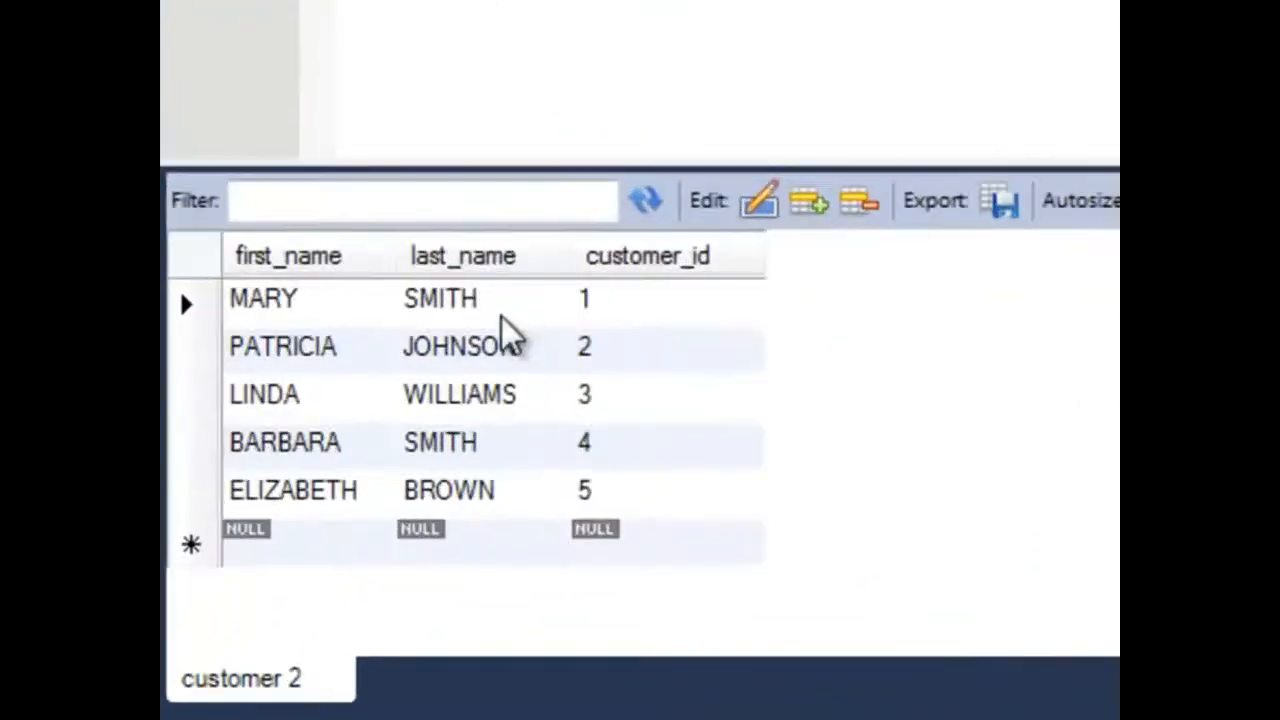
Enter a new last name for the first customer in the result grid and apply the generated UPDATE statement to the database.
left_click(310, 514)
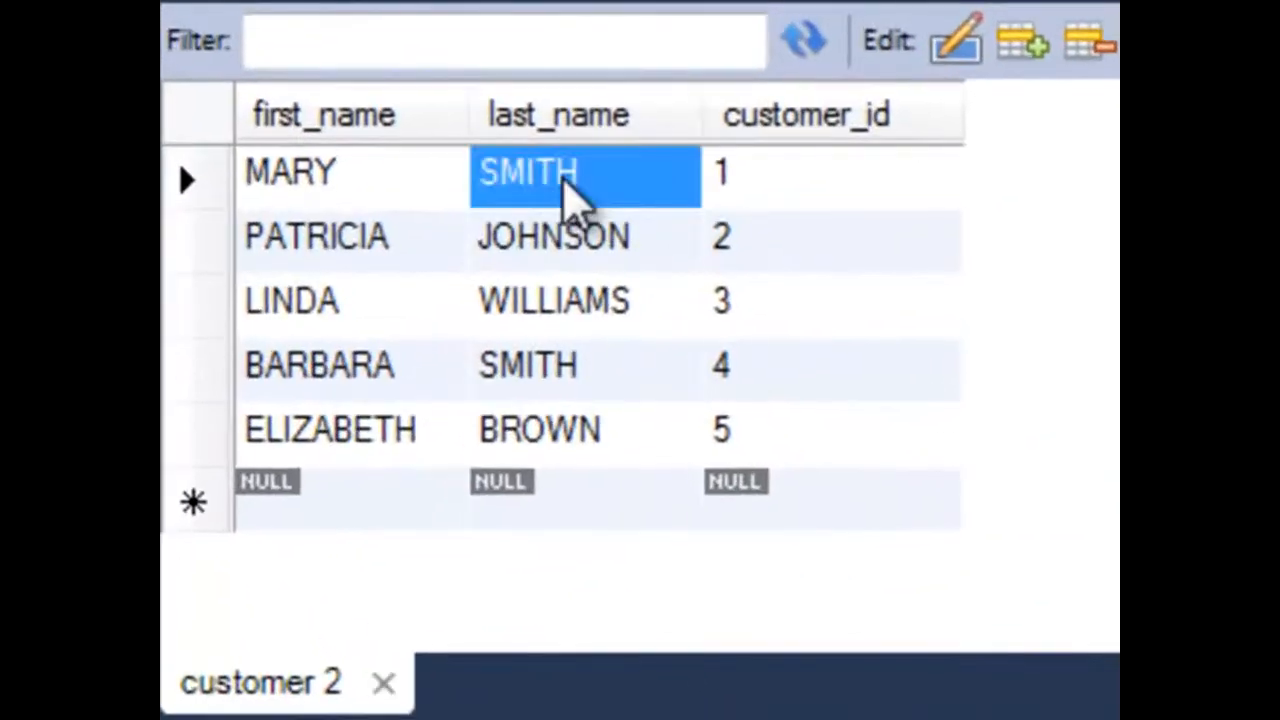
double_click(580, 180)
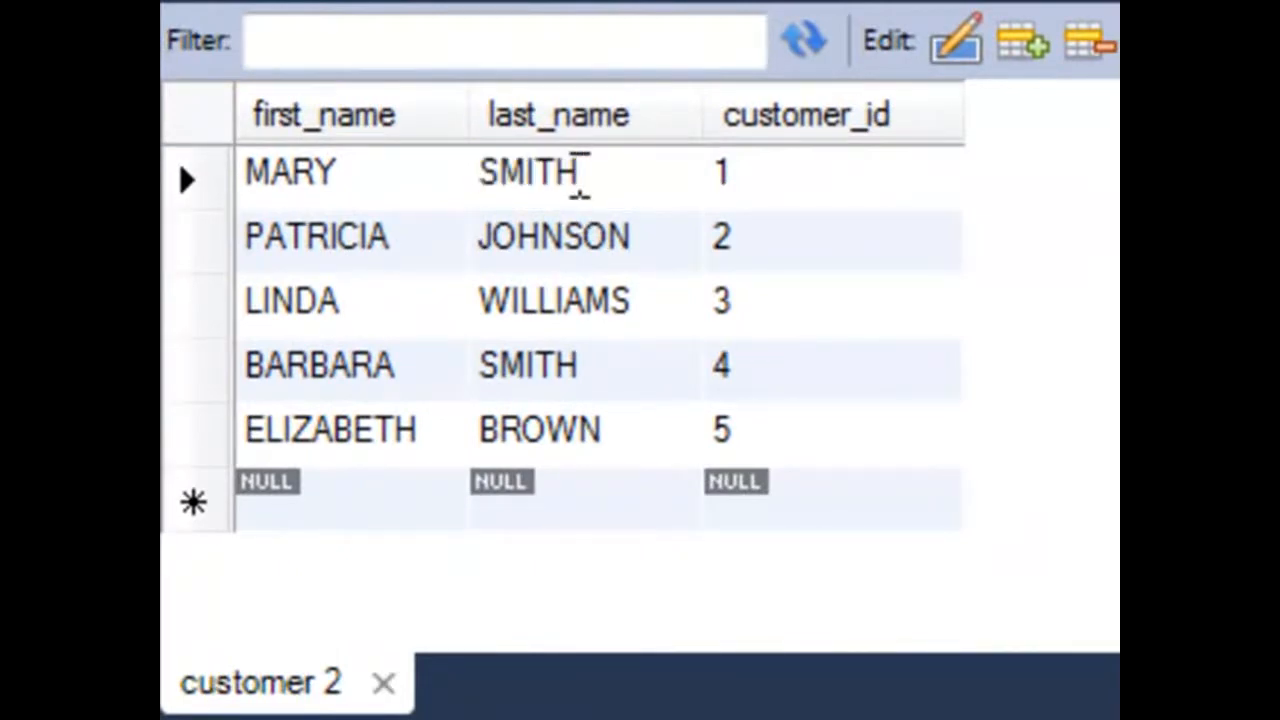
key("ctrl+a")
type("Jones")
key("Return")
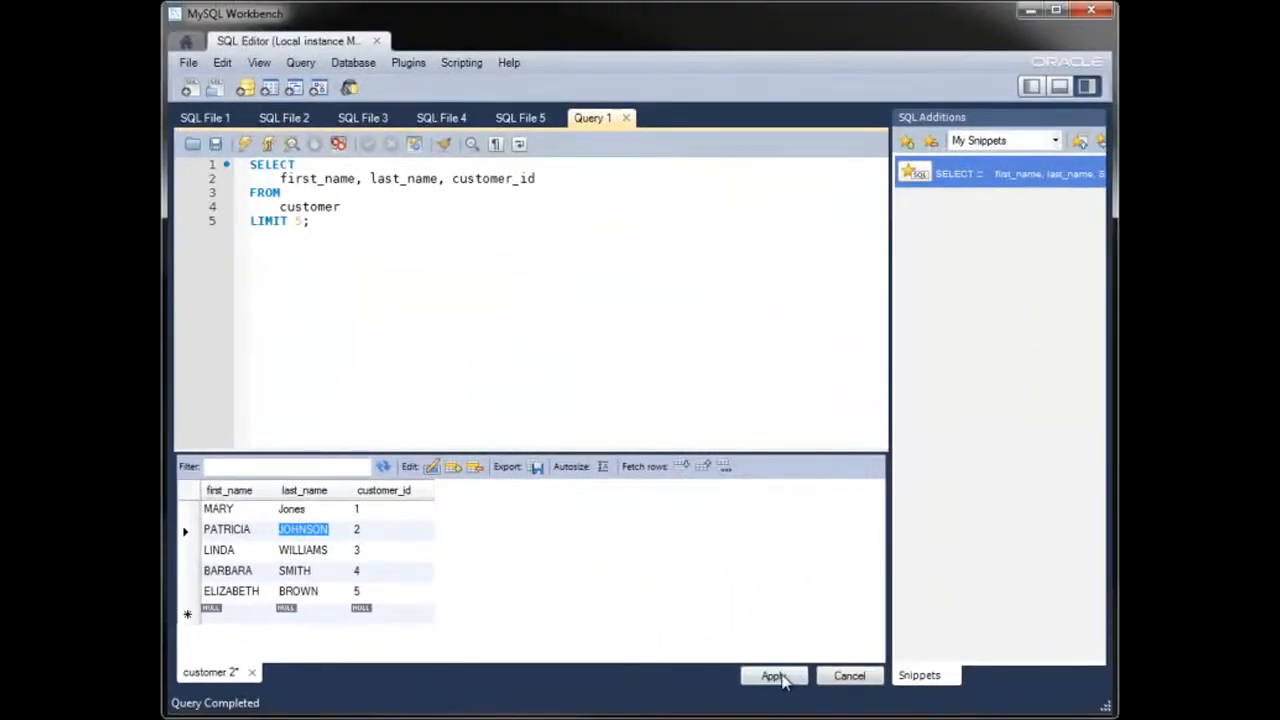
left_click(781, 678)
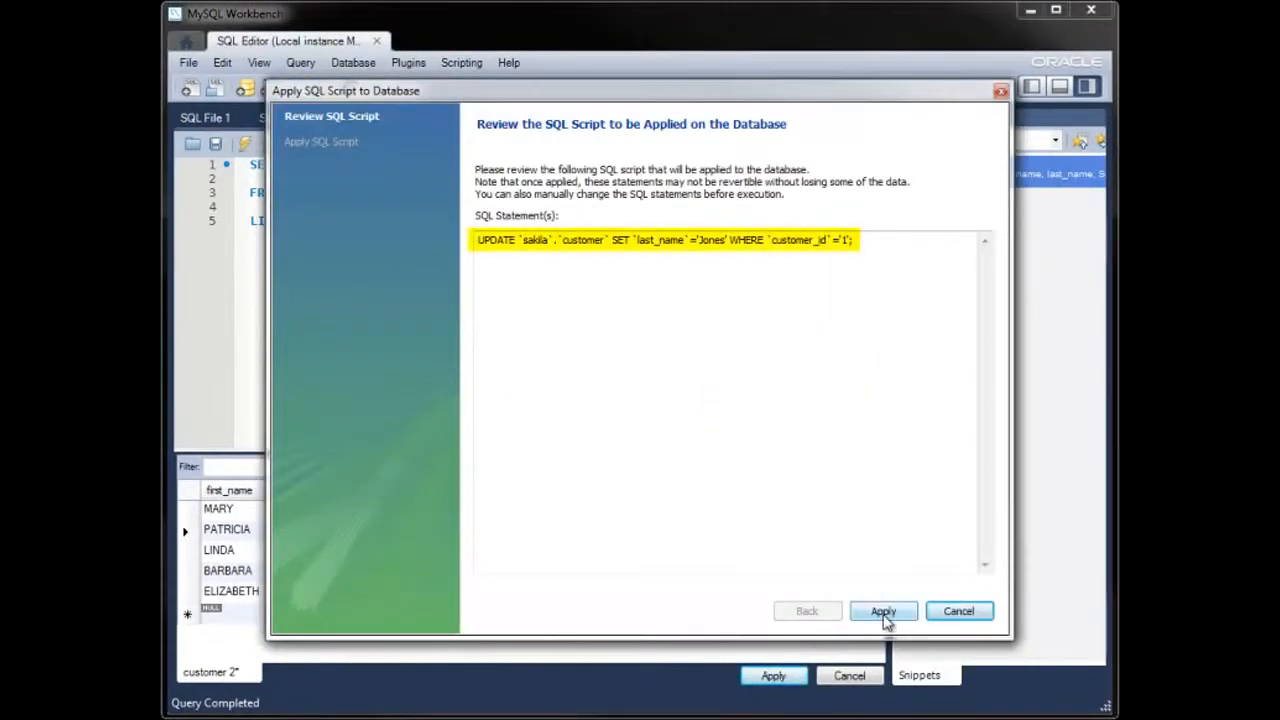
left_click(883, 612)
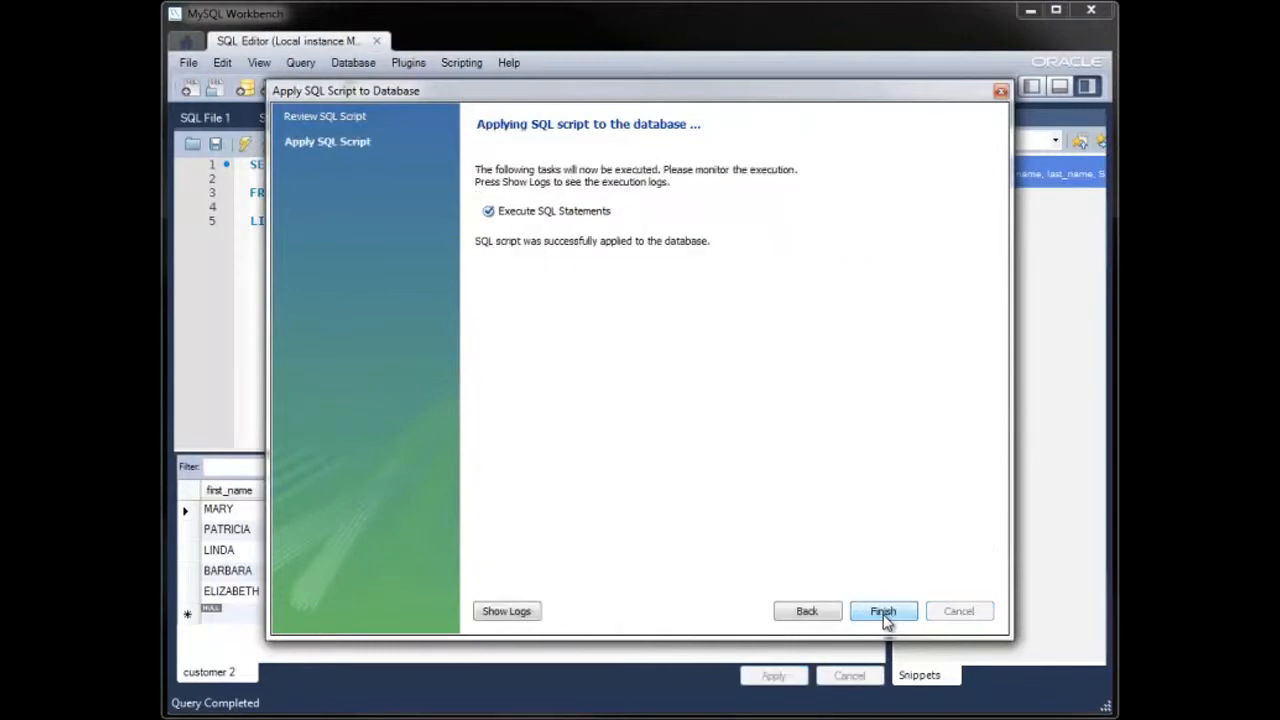
Finish applying the update, open the sakila customer table's data for editing, and hide the snippets and object browser areas.
left_click(886, 617)
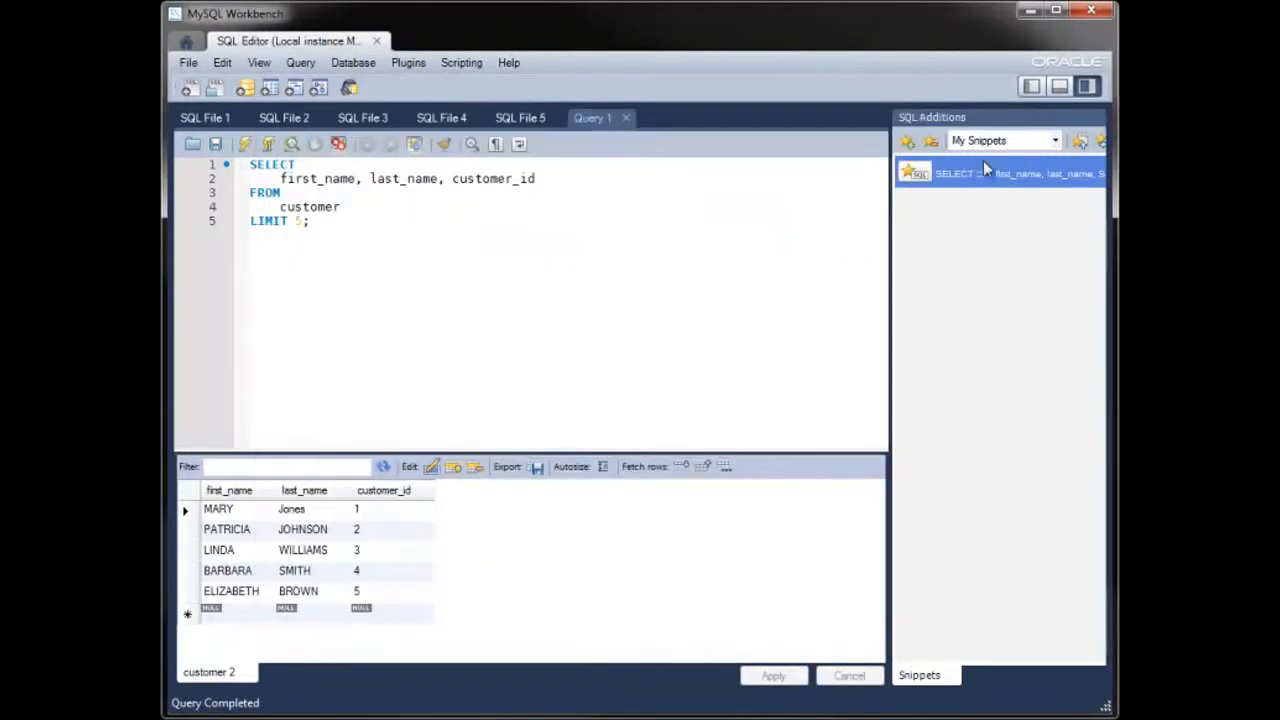
left_click(1031, 86)
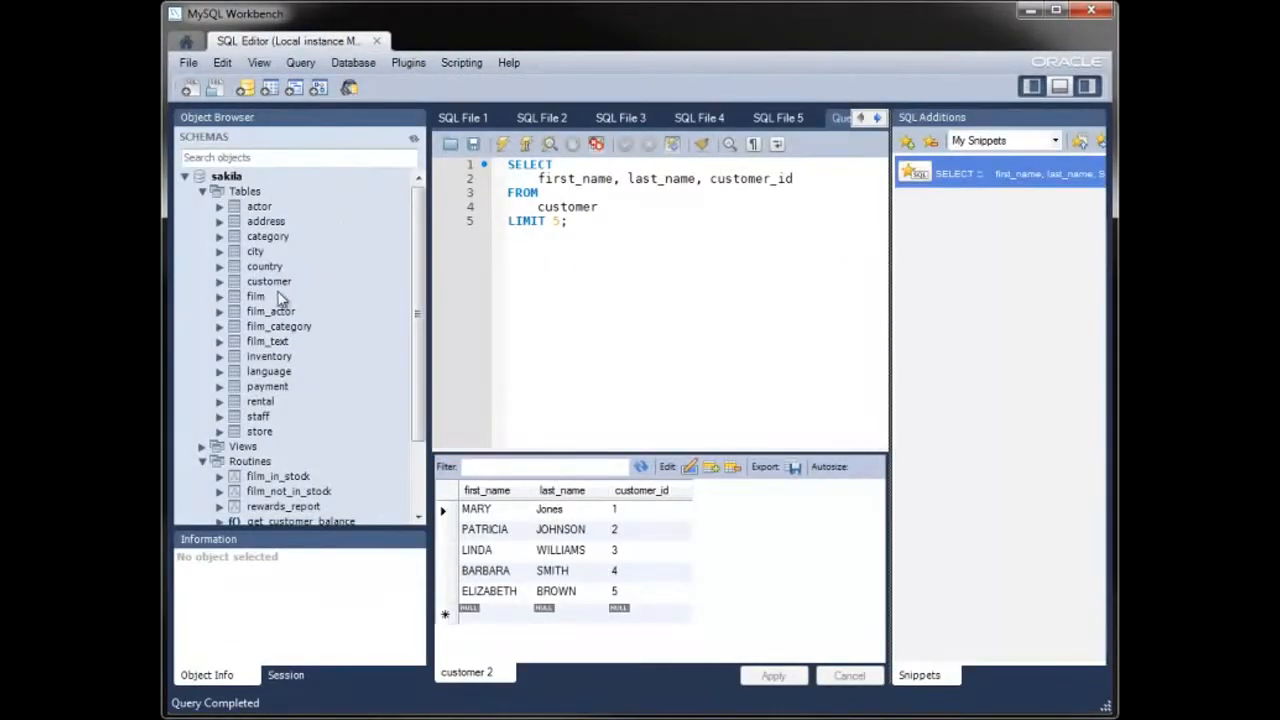
right_click(278, 286)
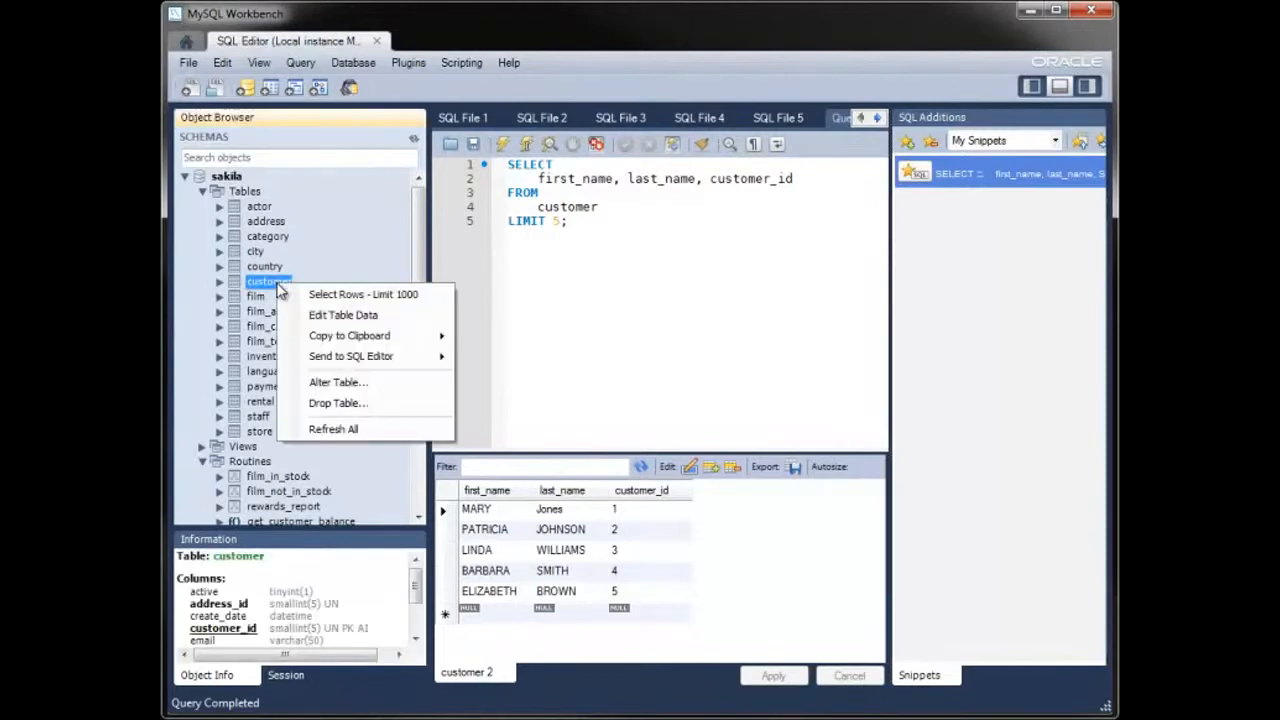
left_click(334, 327)
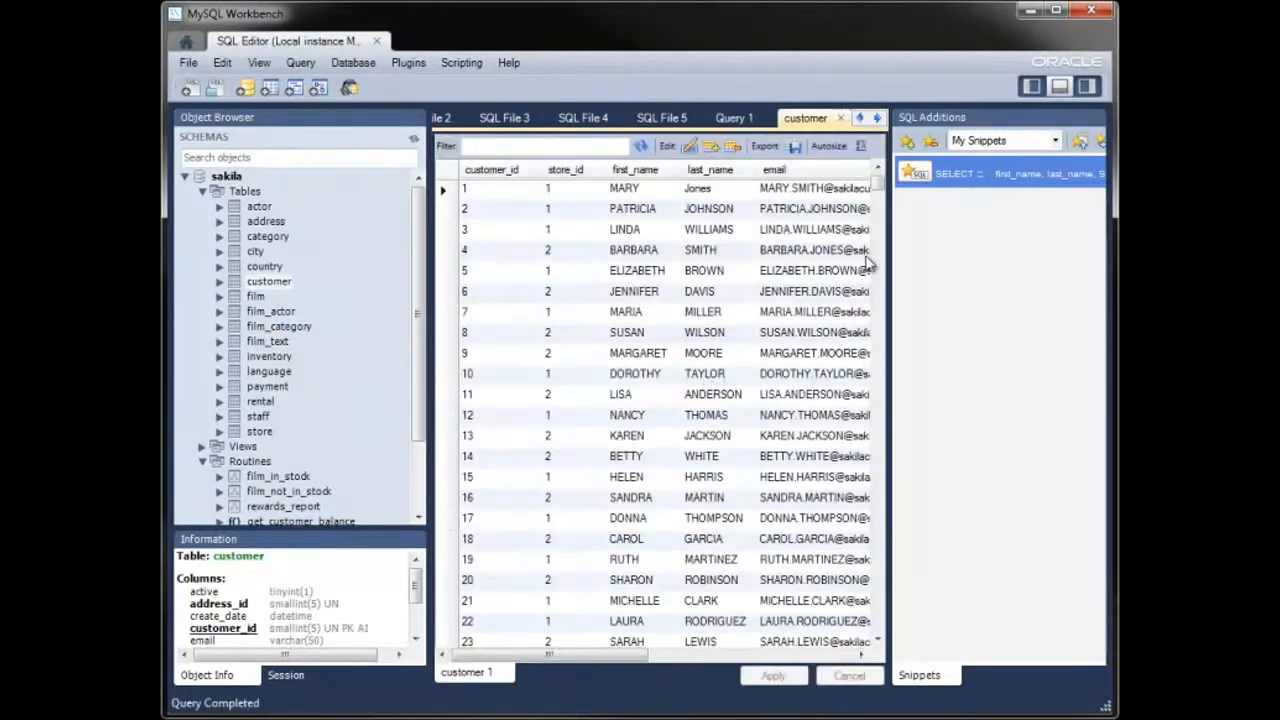
left_click(1085, 87)
left_click(1029, 86)
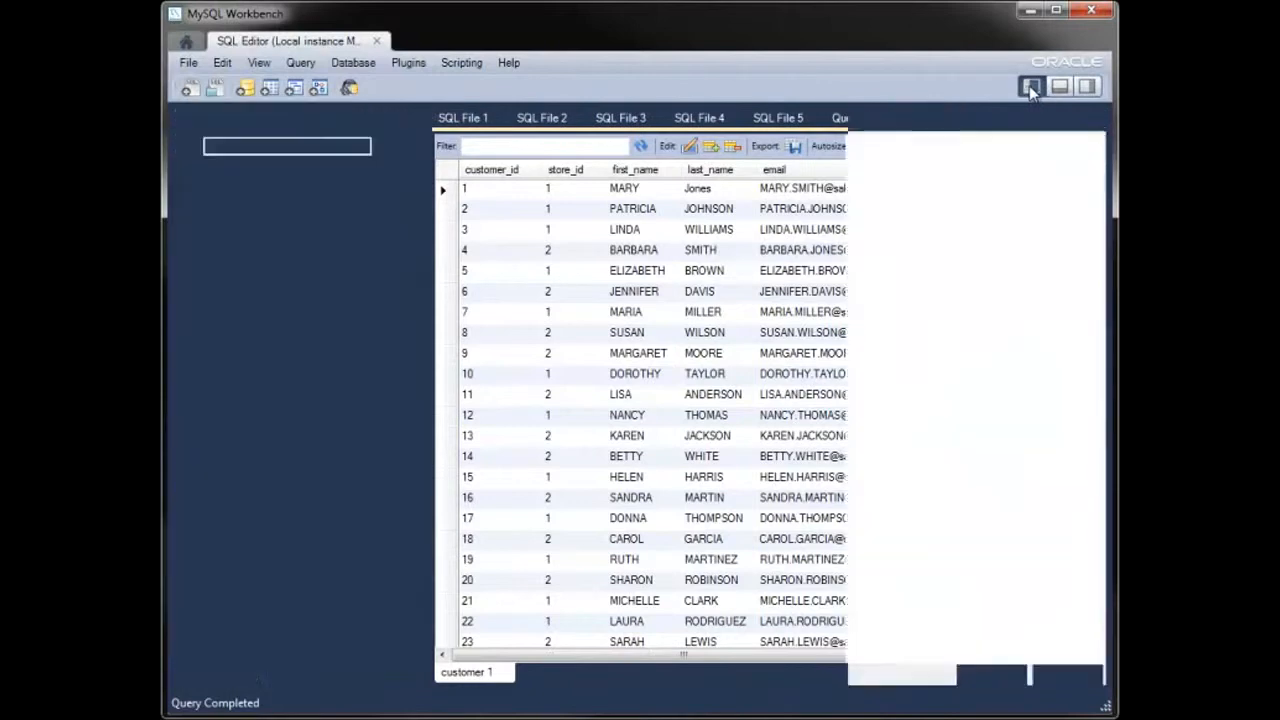
Replace the last name of the customer with customer_id 1 and apply the generated UPDATE statement to the database.
left_click(446, 190)
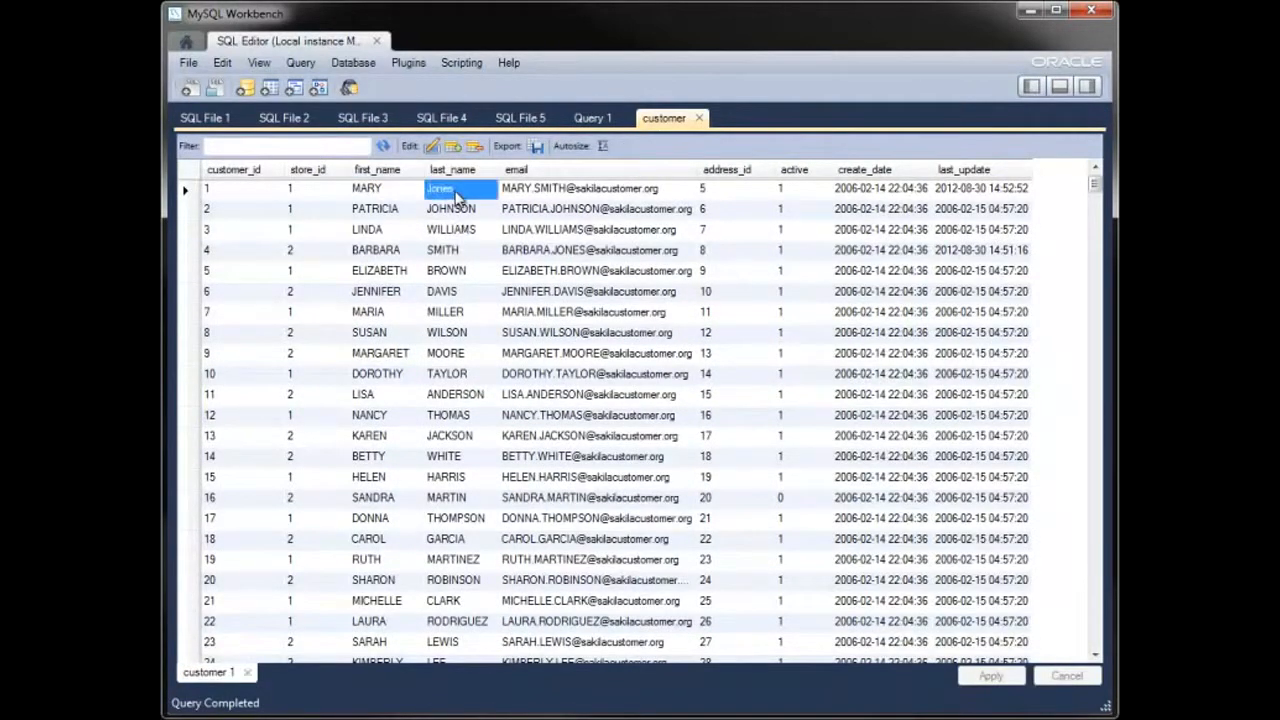
left_click(446, 190)
key("ctrl+a")
type("SM")
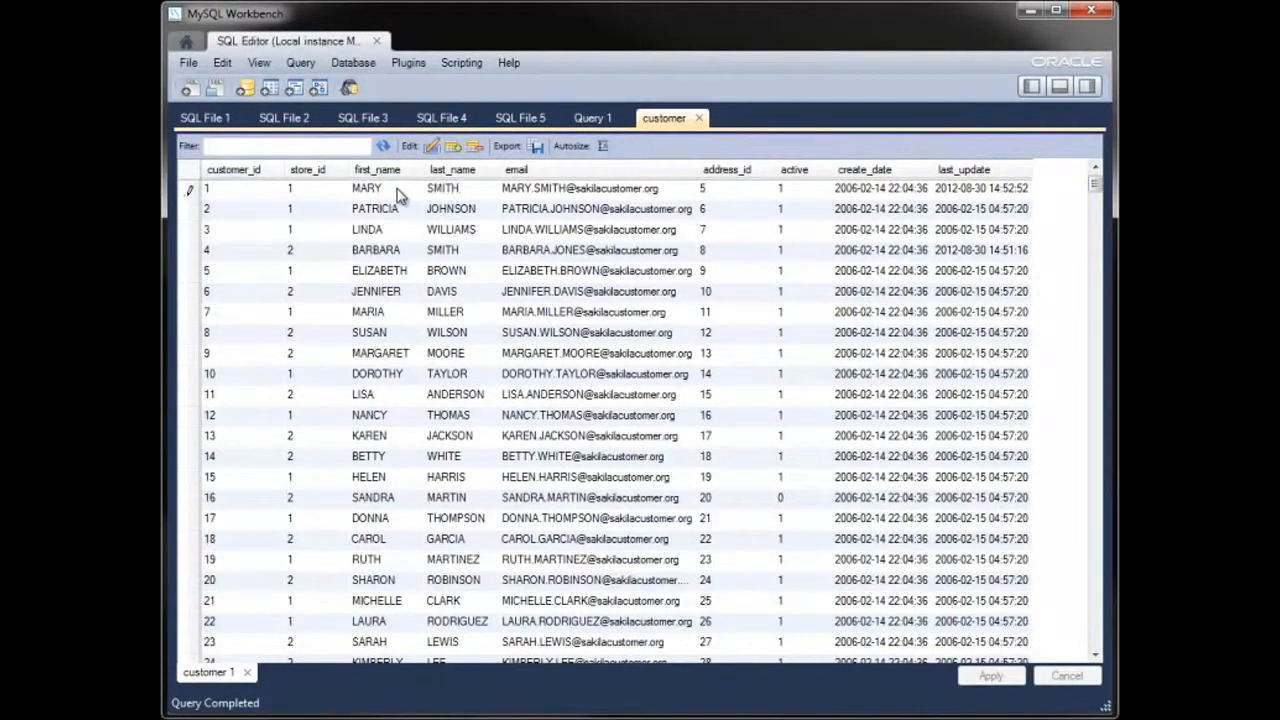
key("Return")
left_click(988, 676)
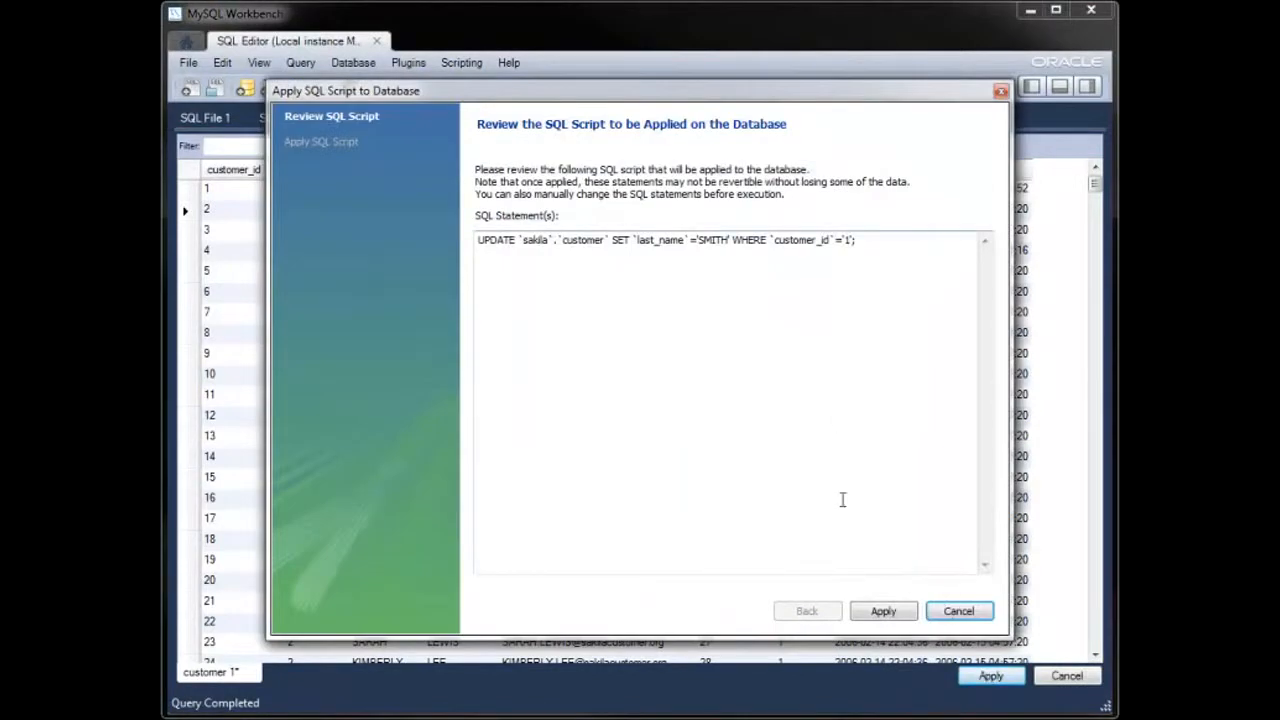
left_click(884, 611)
left_click(885, 611)
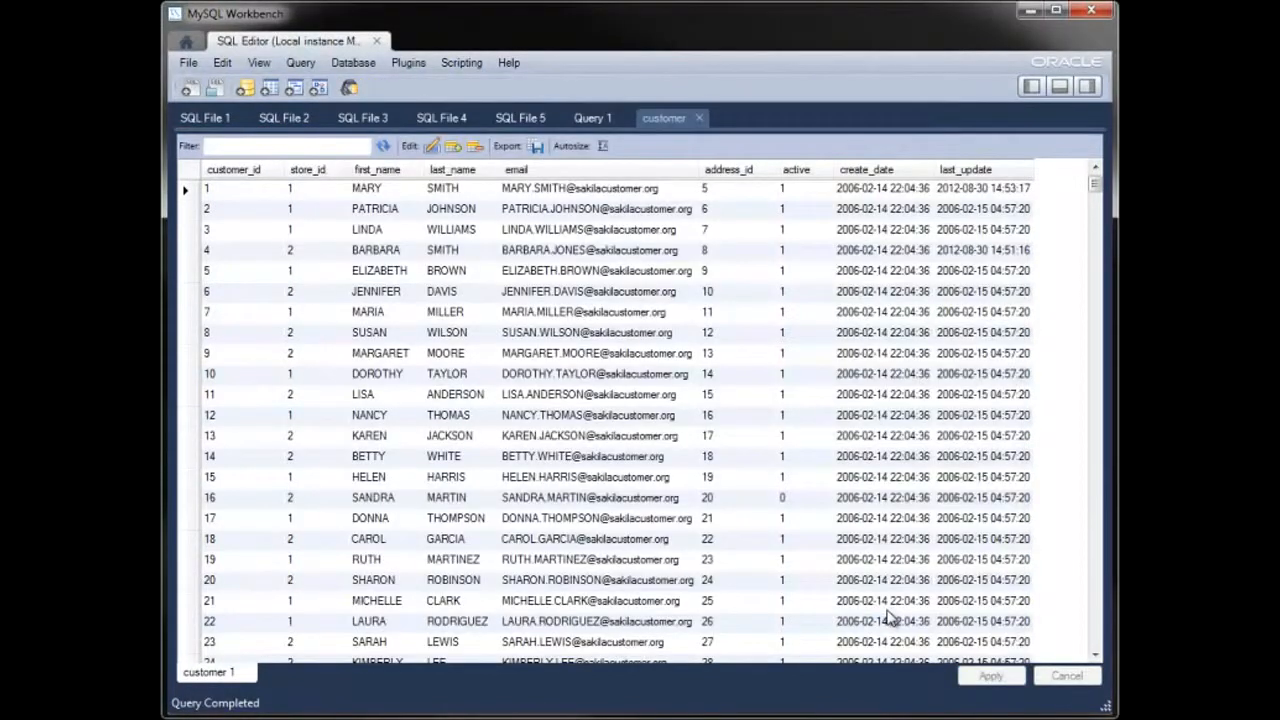
Create a new EER model from the home screen and start reverse engineering a database into it.
left_click(186, 42)
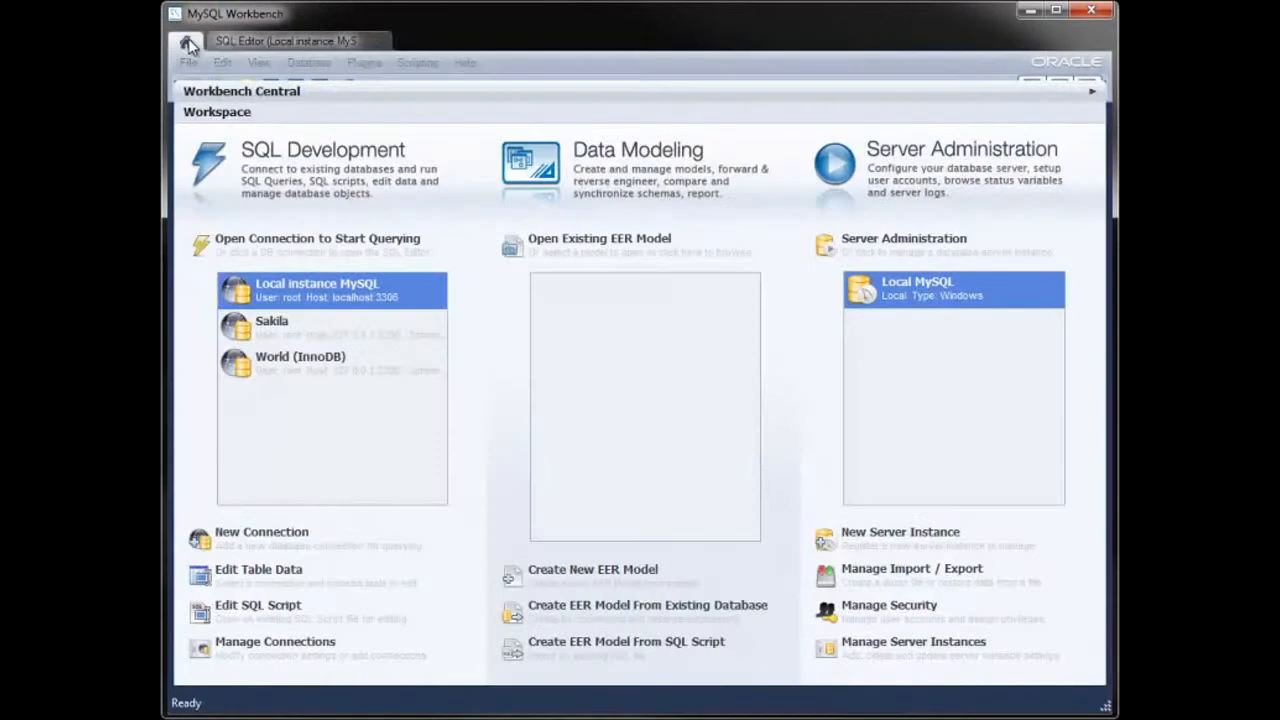
left_click(640, 572)
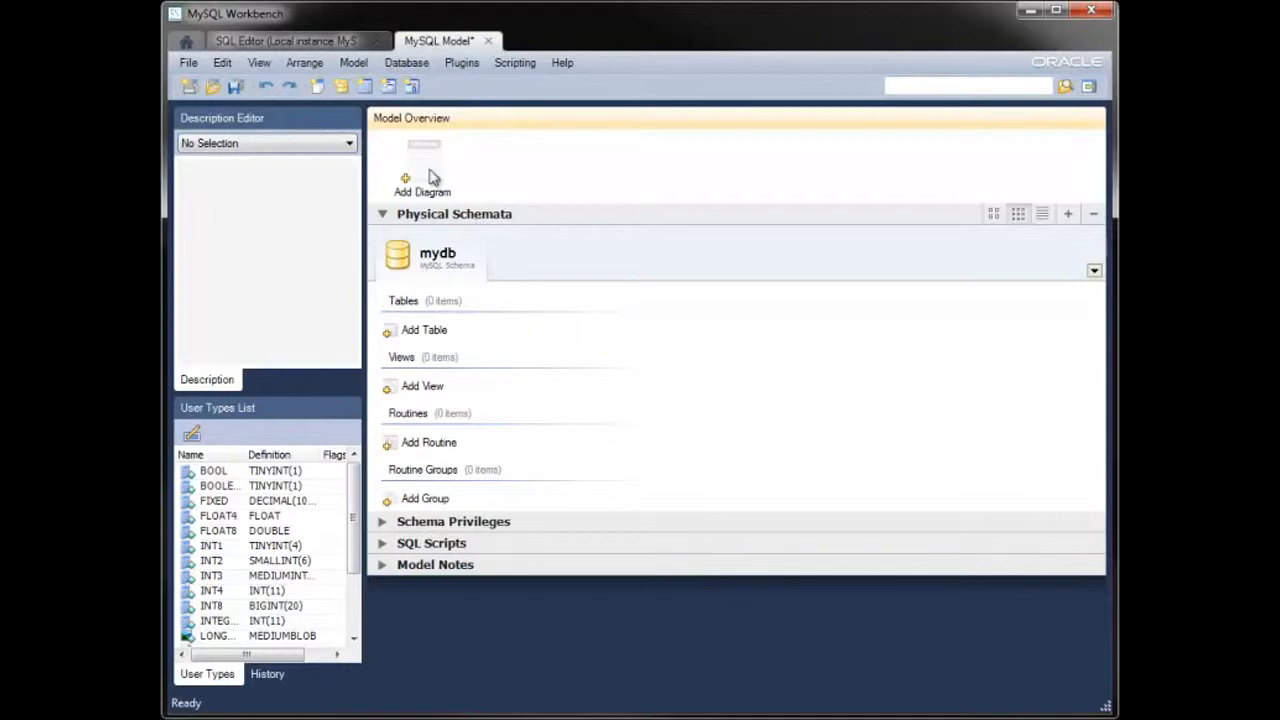
left_click(407, 63)
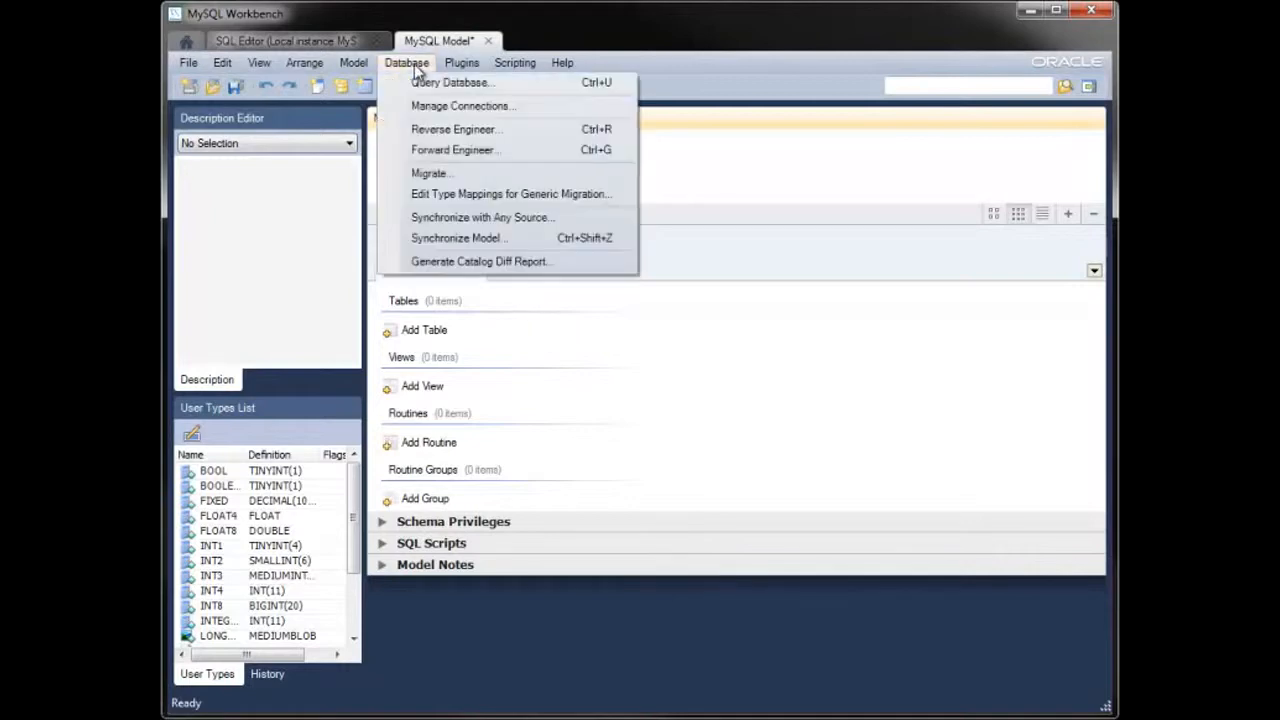
left_click(440, 131)
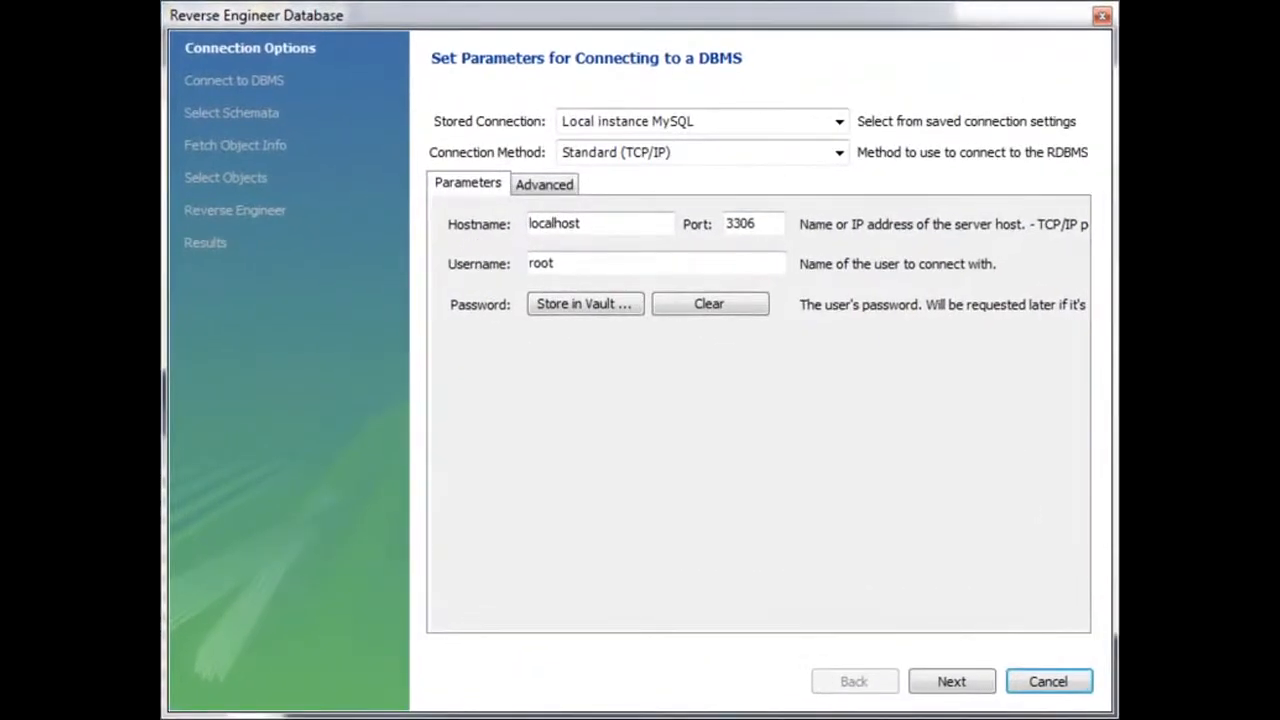
Connect to Local instance MySQL with the root account password, retrieve the schema list, and proceed to schema selection.
left_click(964, 684)
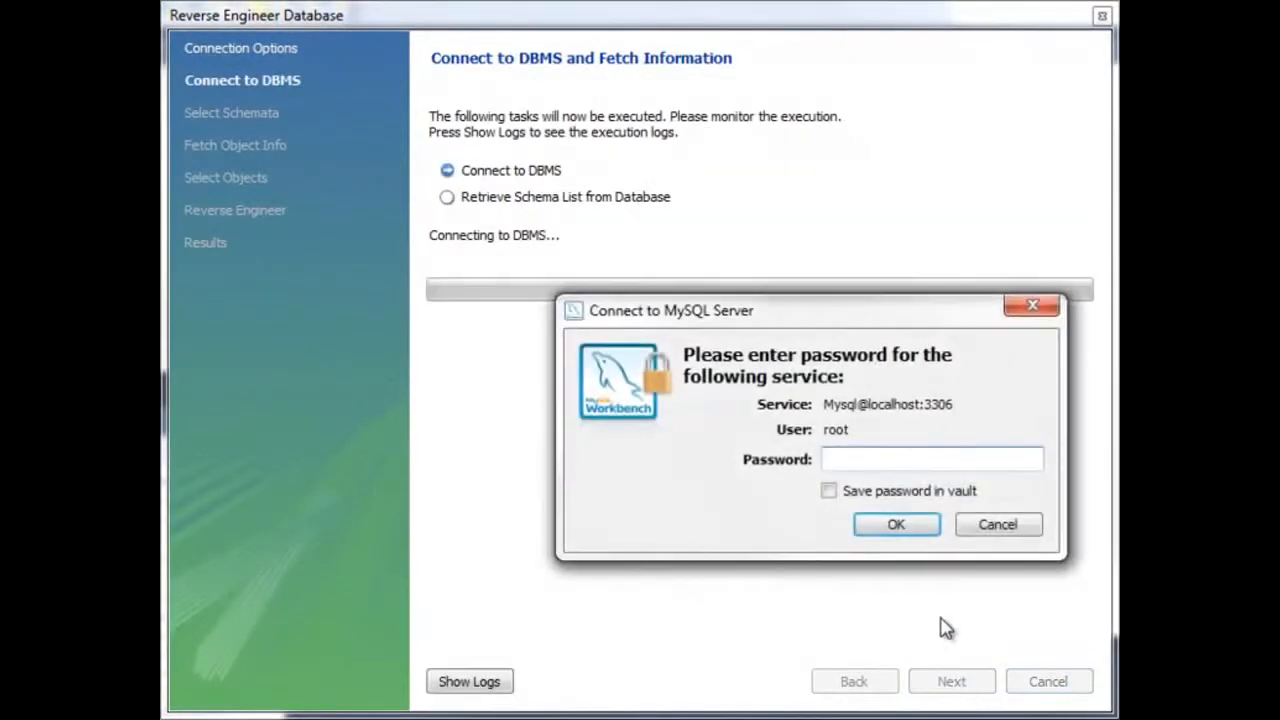
type("*****")
key("Return")
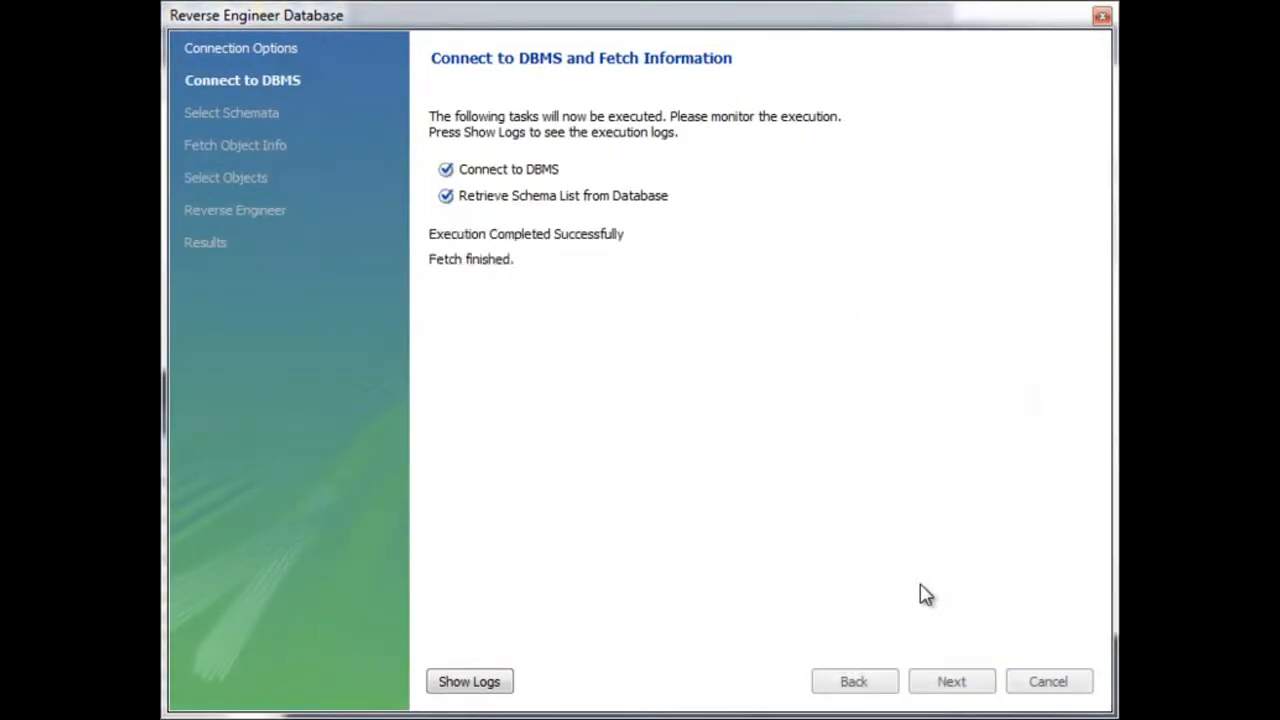
left_click(930, 685)
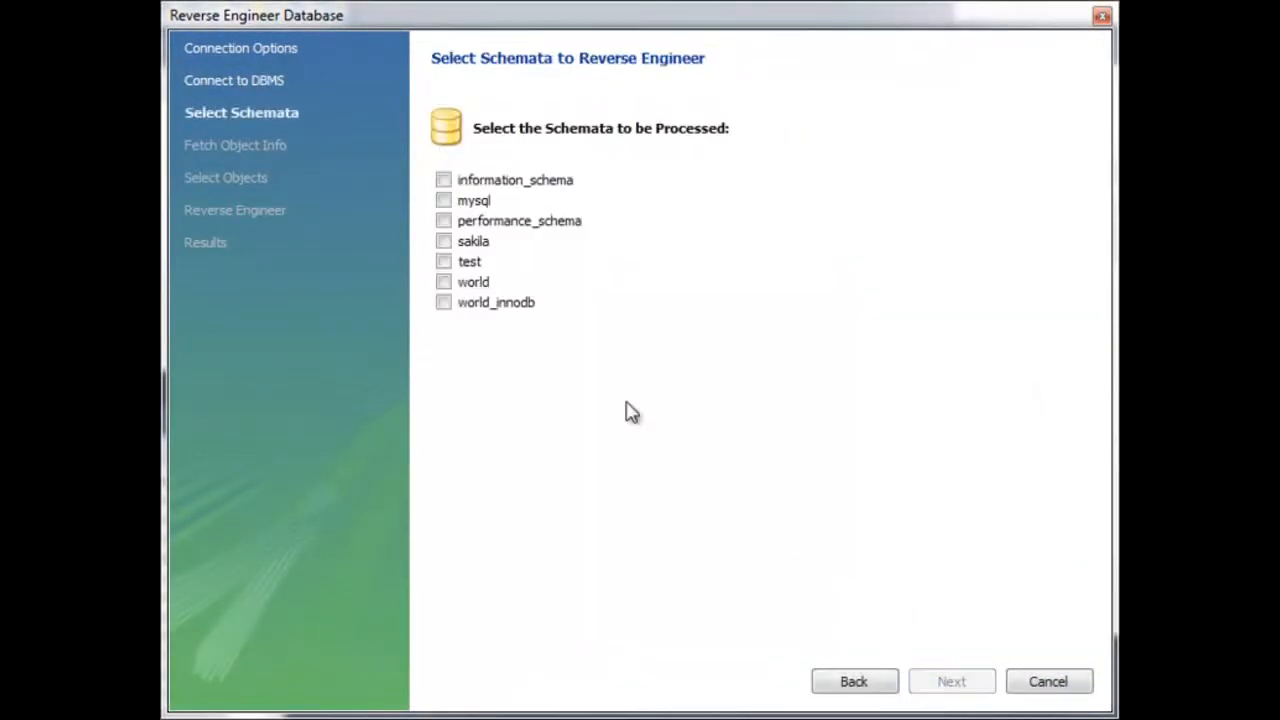
Reverse engineer the sakila schema with all its tables, views, routines and triggers, placing the imported objects on a diagram.
left_click(461, 246)
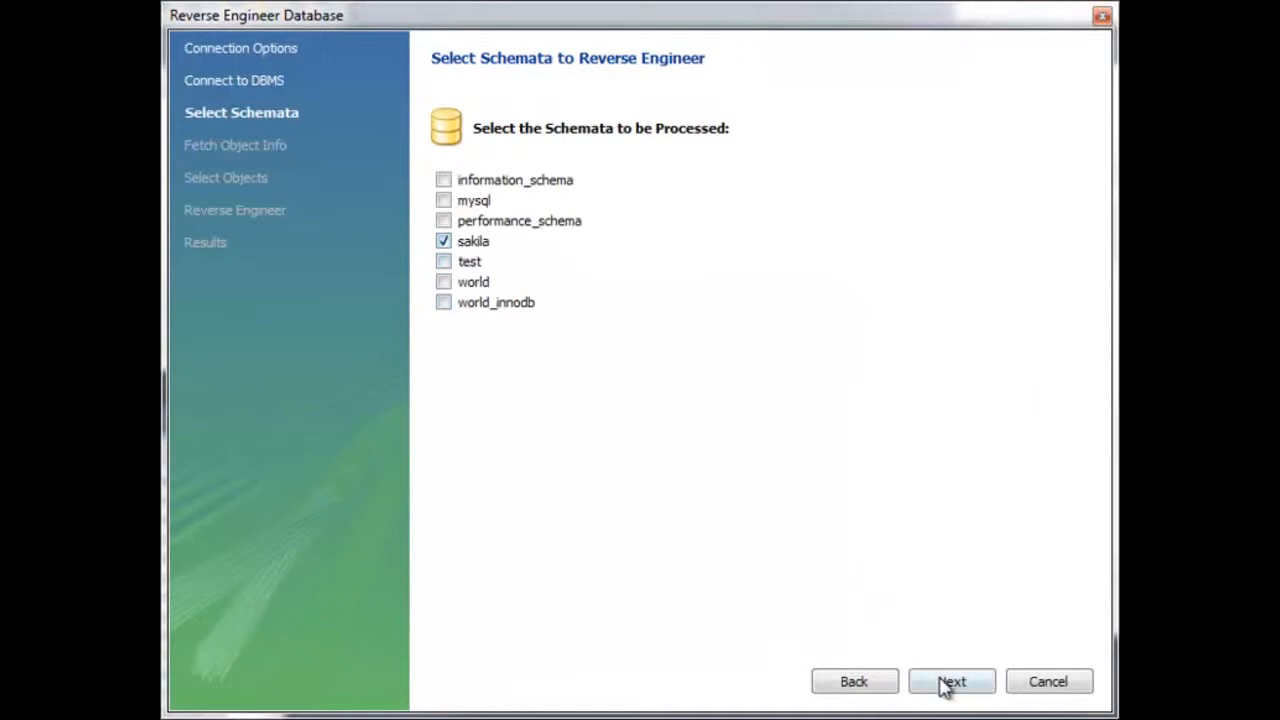
left_click(943, 684)
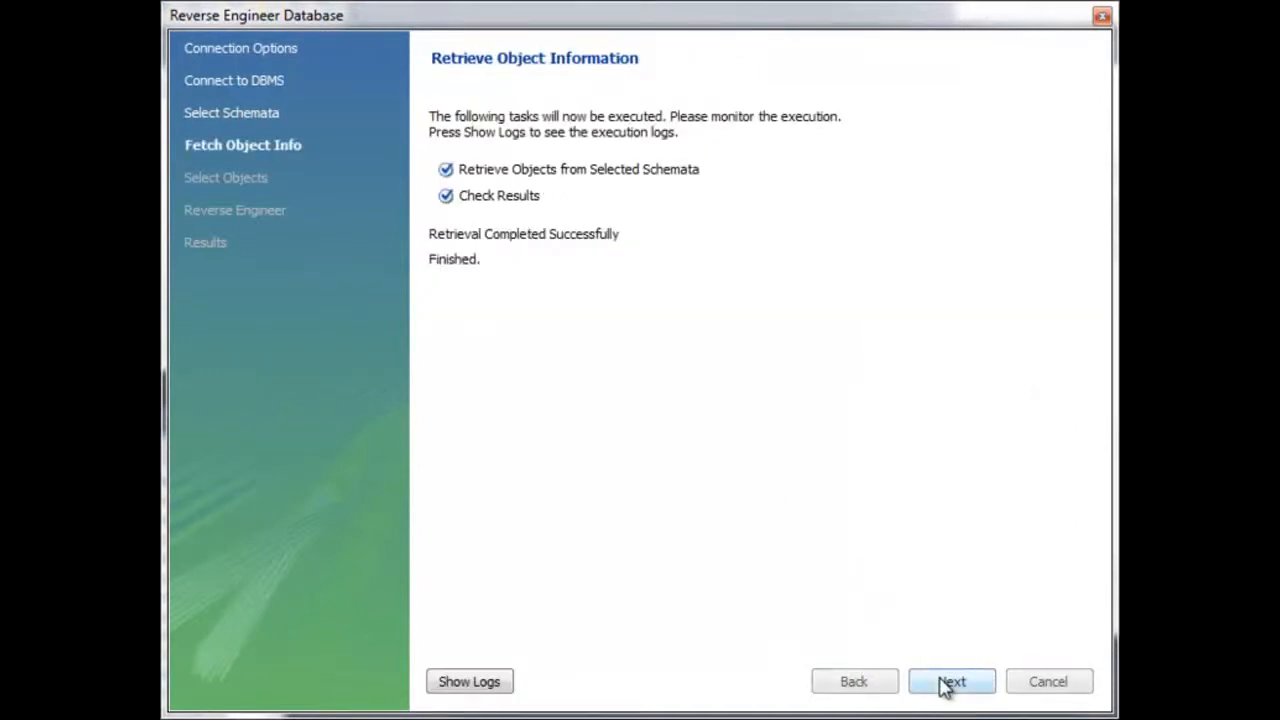
left_click(944, 686)
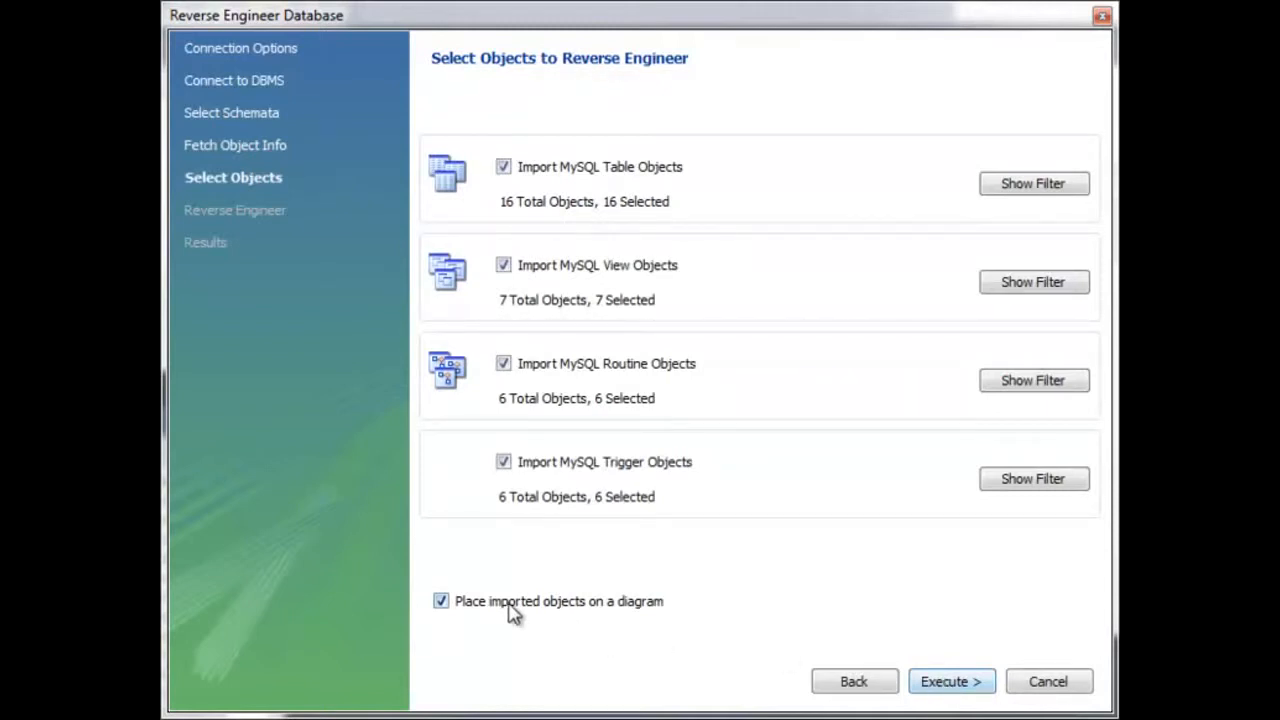
left_click(945, 685)
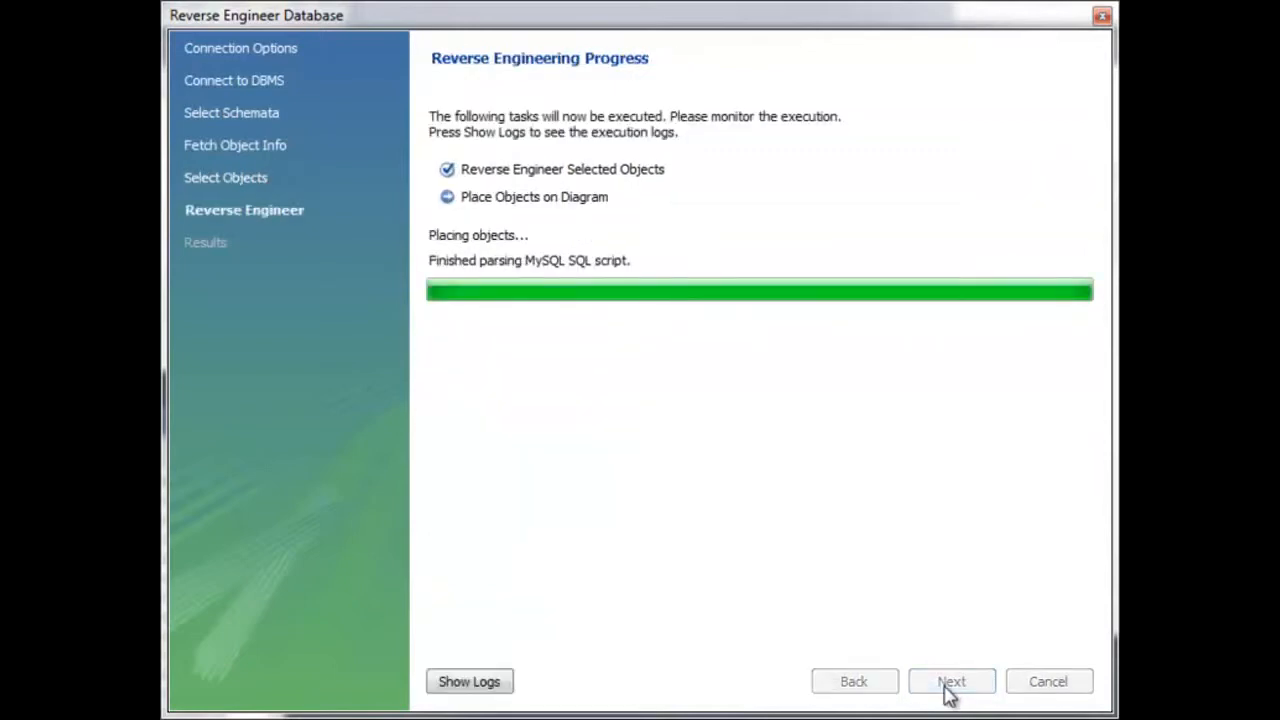
left_click(955, 688)
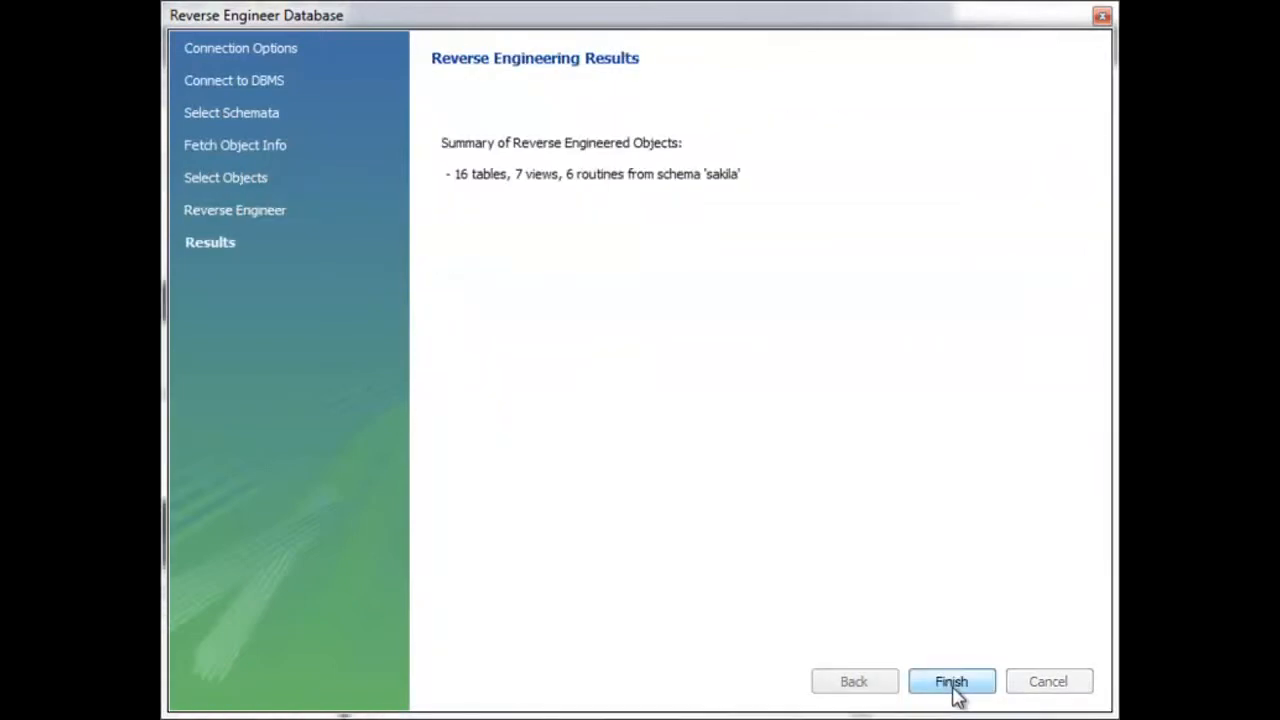
left_click(952, 684)
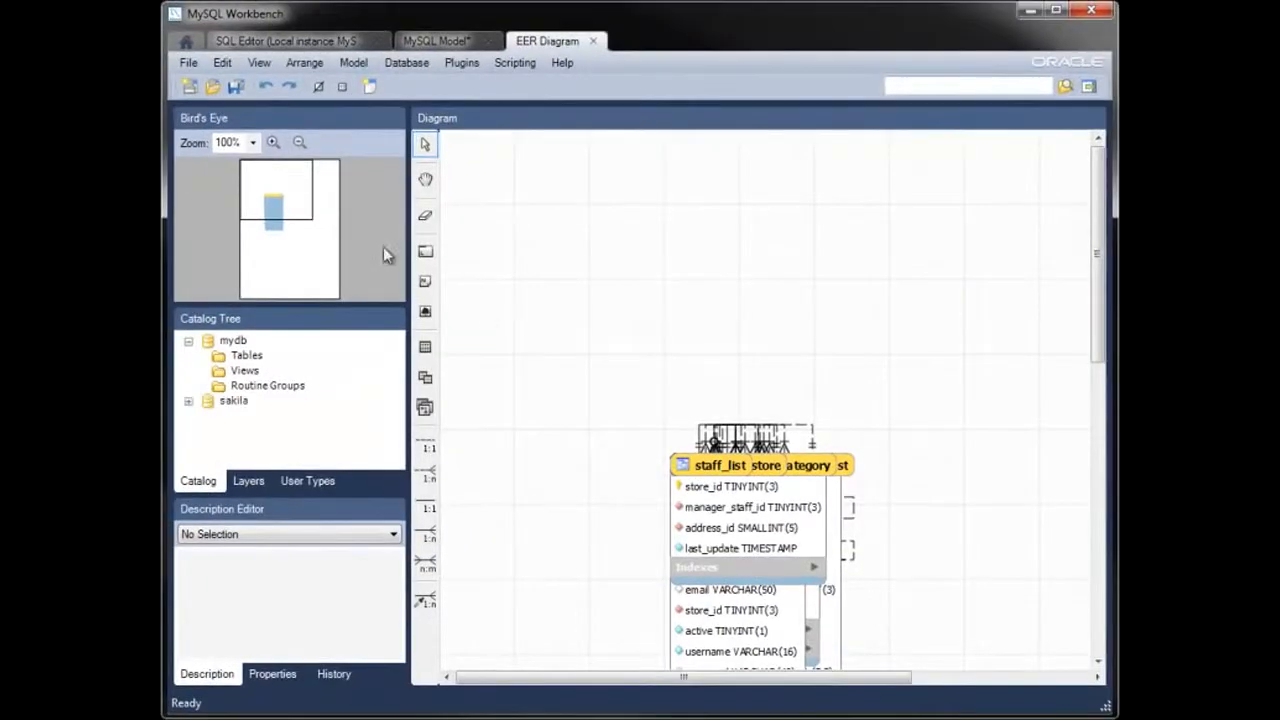
Return to the model overview, show the sakila schema's objects, and delete the mydb schema from the model.
left_click(283, 213)
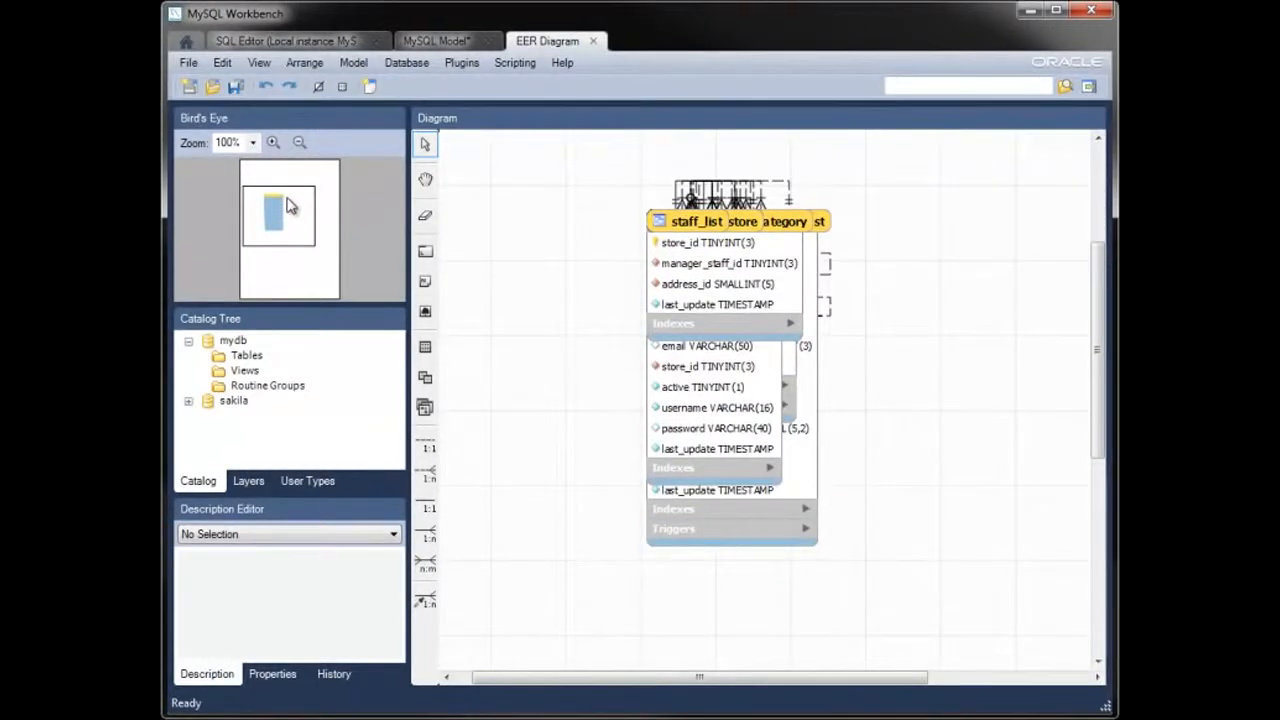
left_click(428, 41)
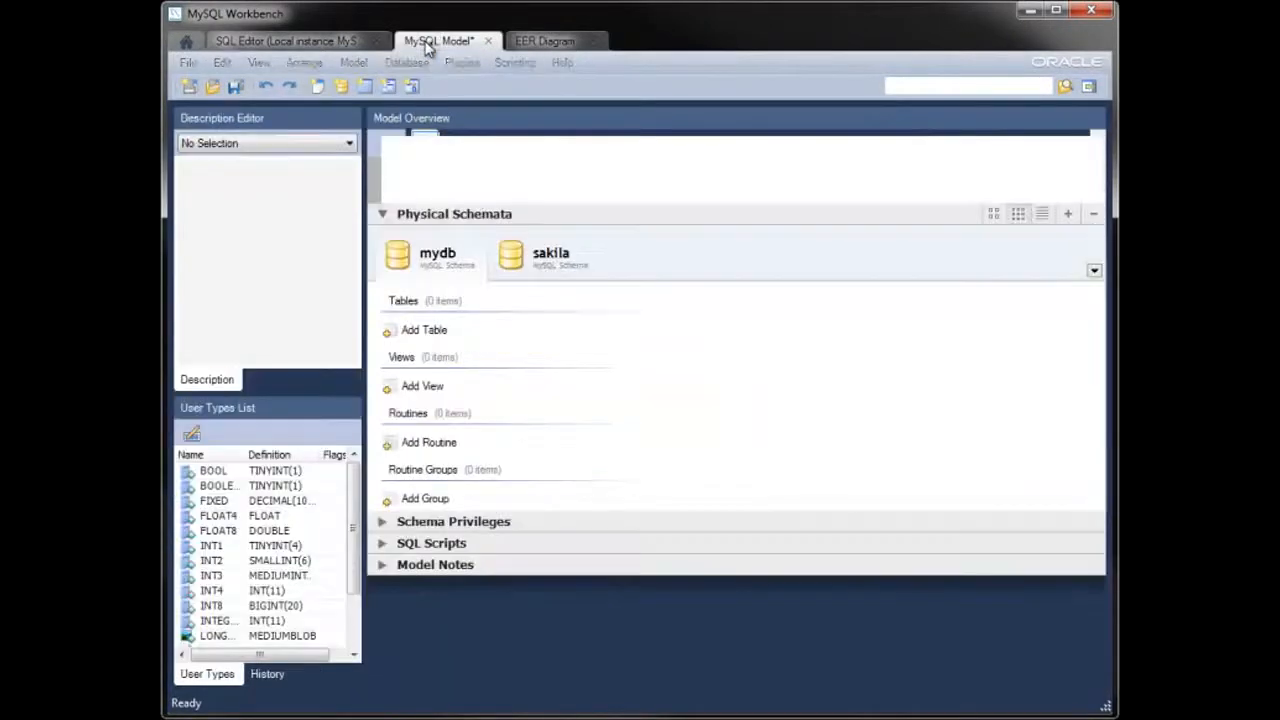
left_click(546, 258)
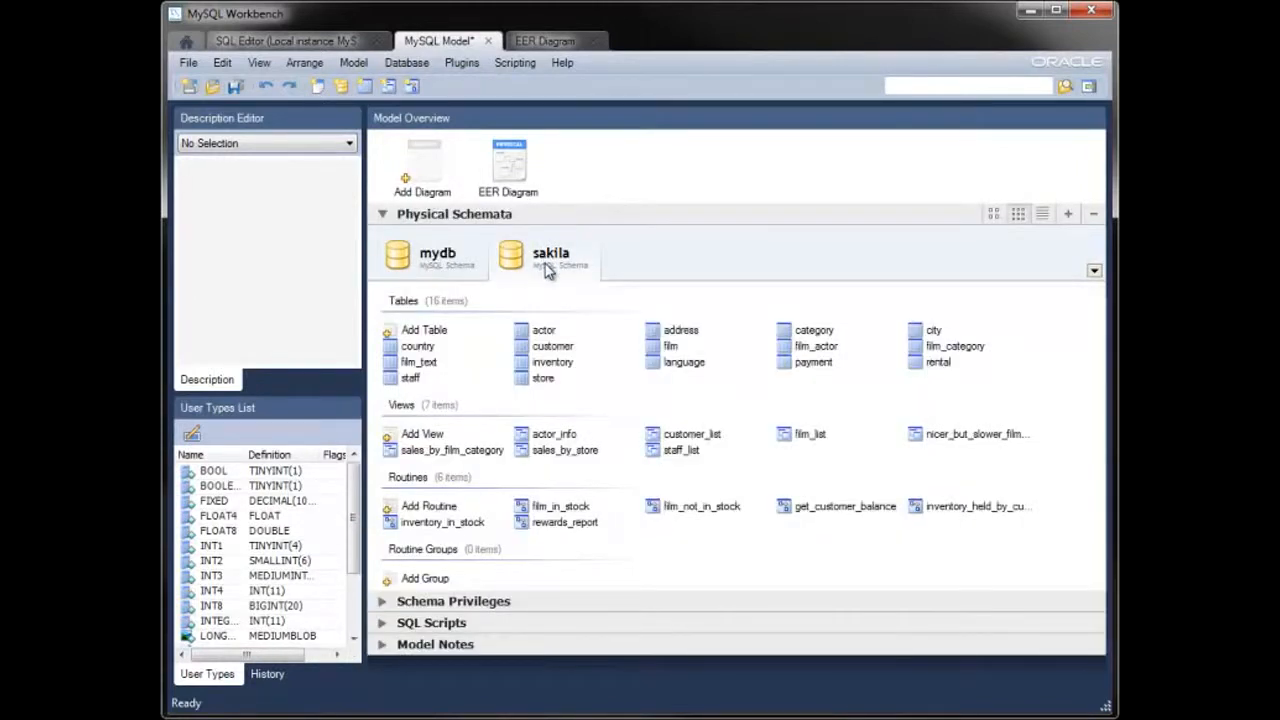
right_click(441, 259)
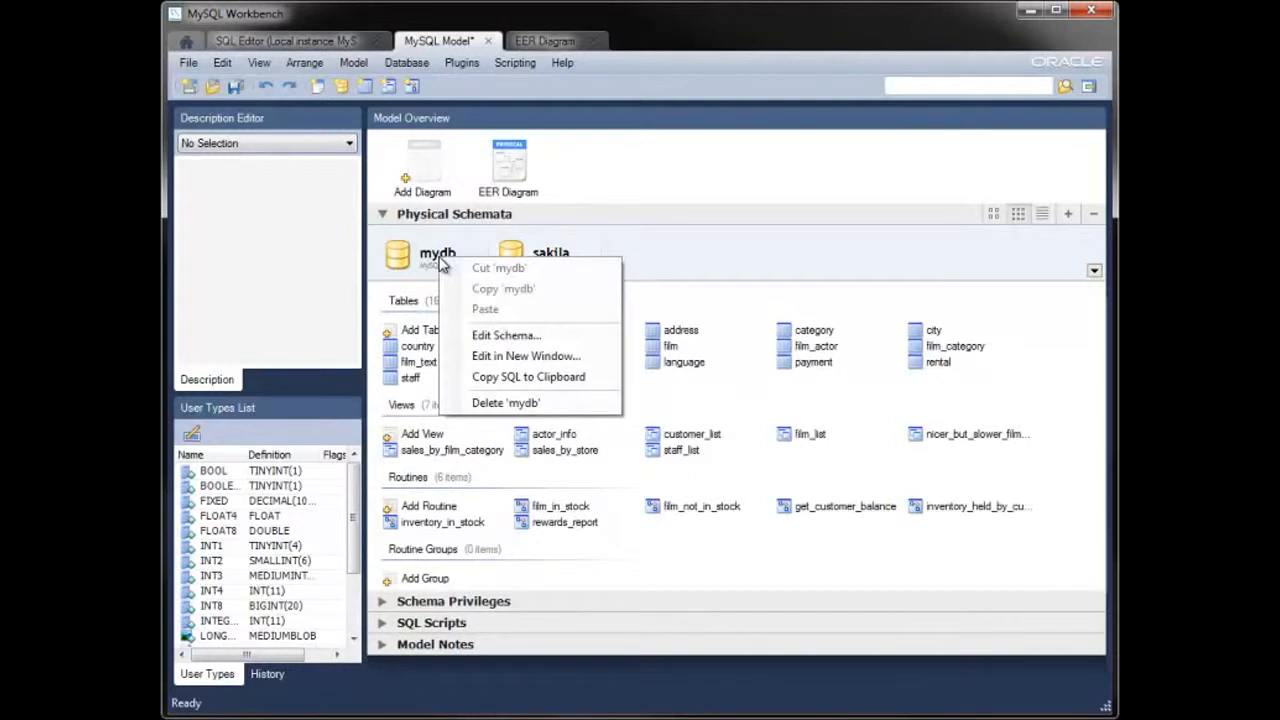
left_click(505, 403)
Rename the EER Diagram in the model overview as Sakila.
left_click(523, 198)
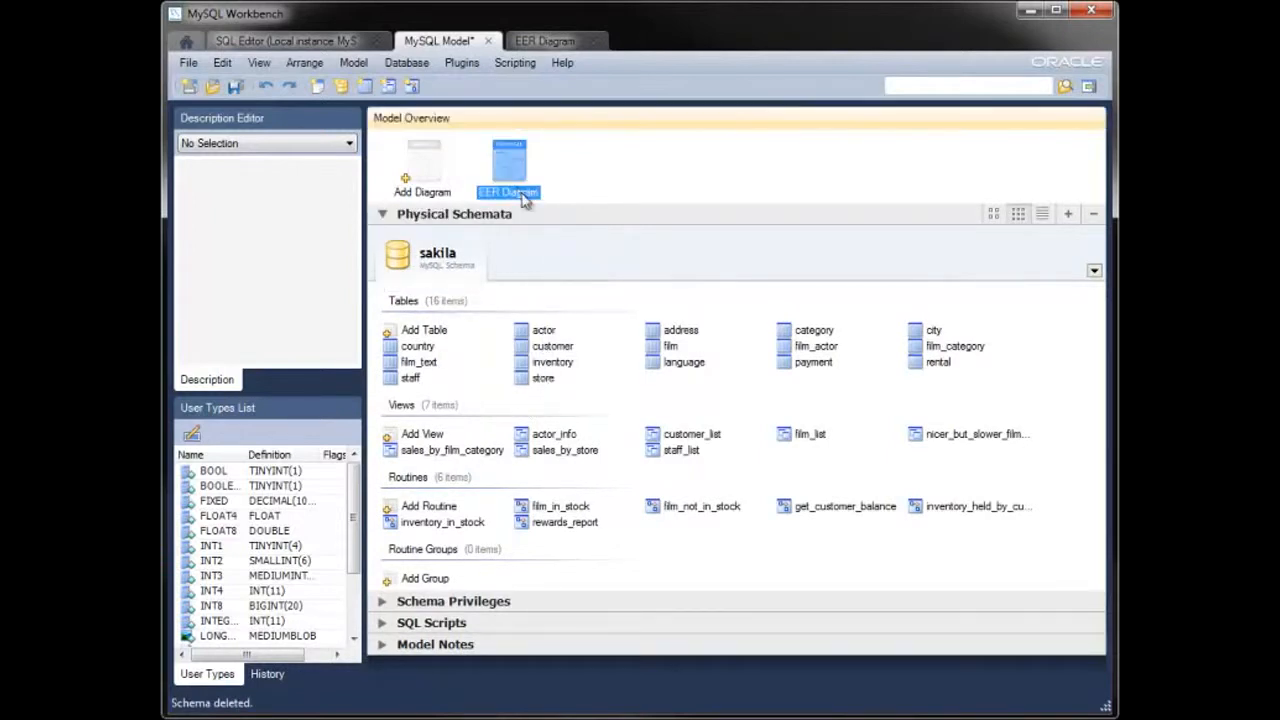
left_click(539, 194)
type("Sakila")
key("Return")
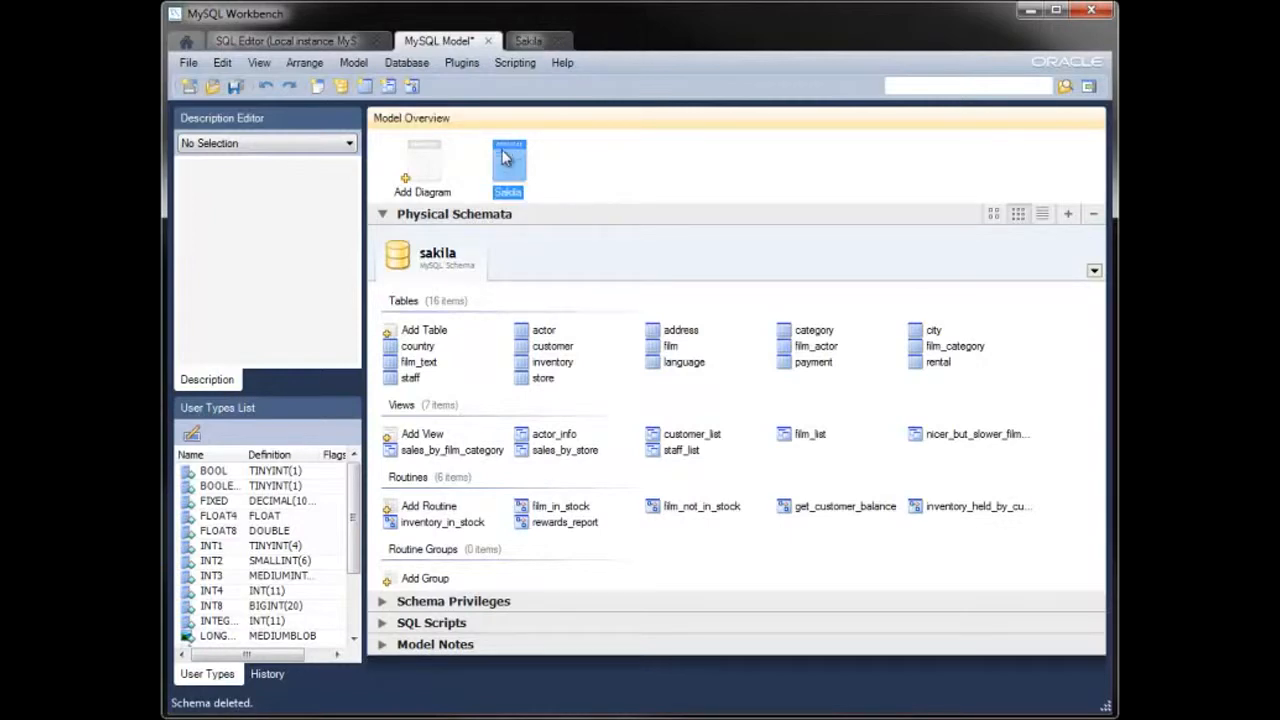
Open the Sakila diagram and arrange its overlapping tables and views with Autolayout.
double_click(507, 163)
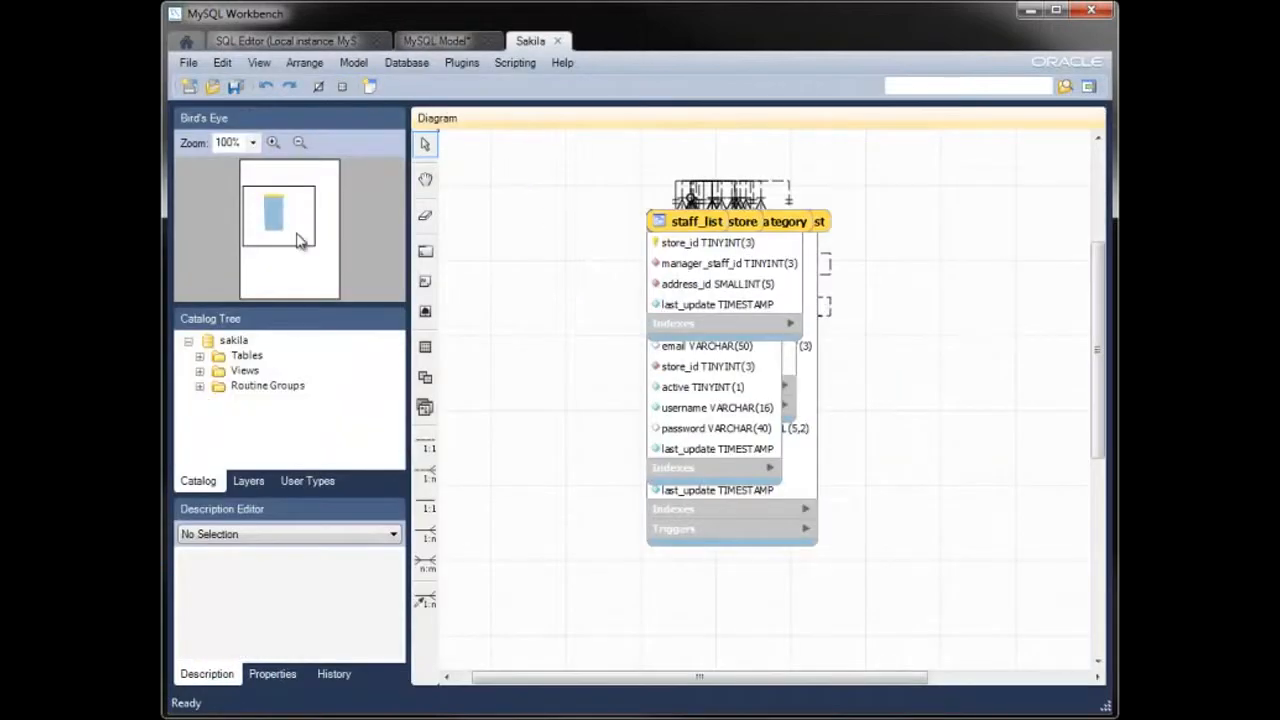
left_click(304, 62)
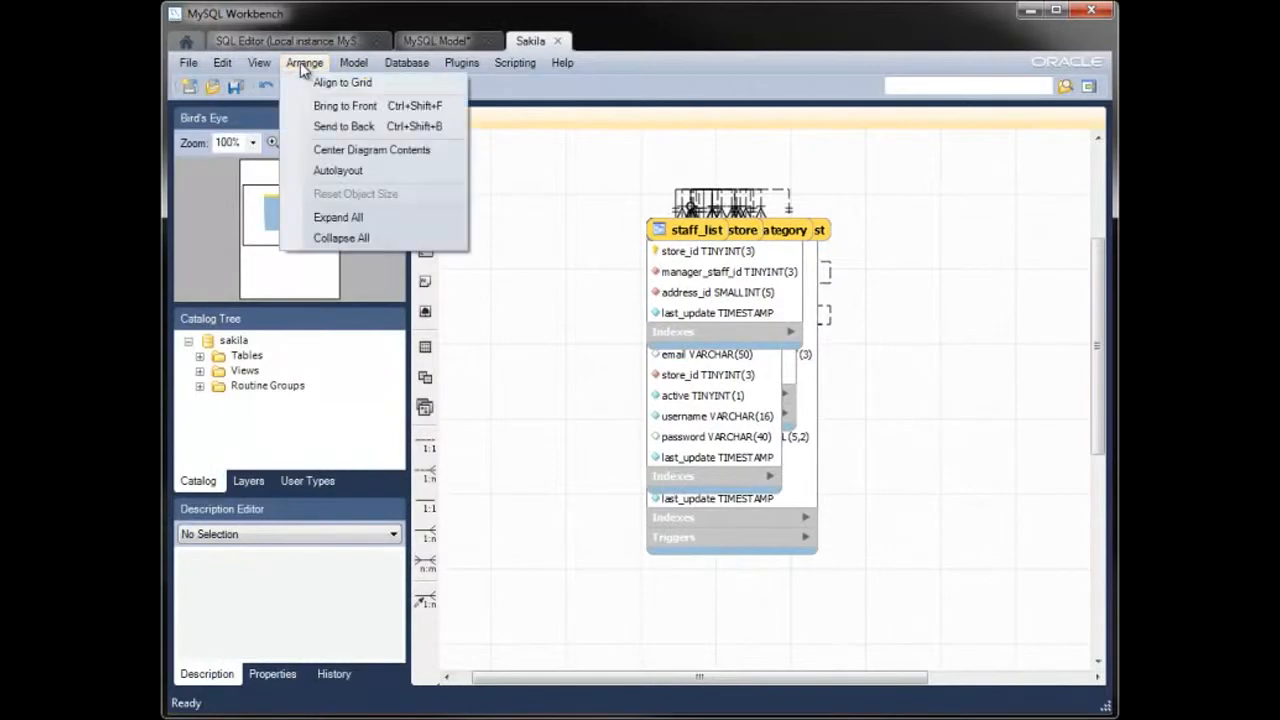
left_click(323, 174)
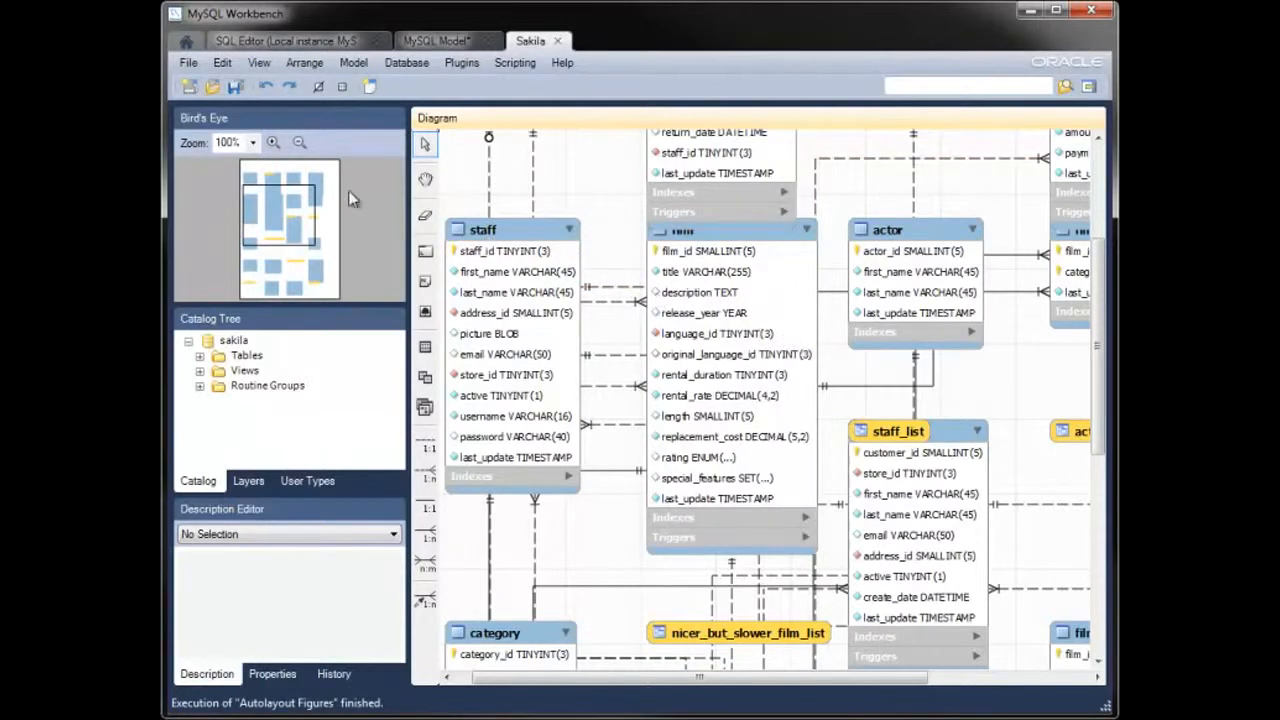
Examine the arranged Sakila diagram as a whole at 25% zoom and more closely at 50%.
mouse_move(280, 226)
left_mouse_down()
mouse_move(276, 190)
mouse_move(318, 198)
mouse_move(330, 270)
mouse_move(271, 277)
mouse_move(285, 228)
left_mouse_up()
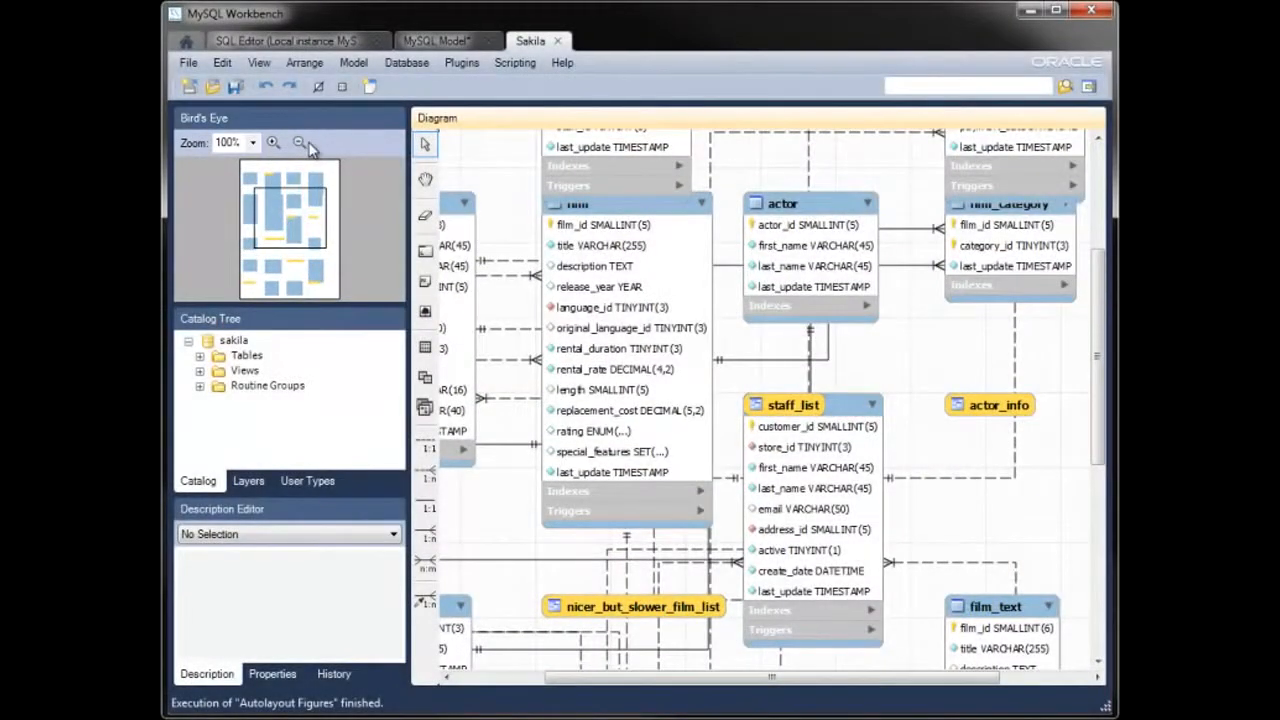
left_click(300, 144)
left_click(300, 144)
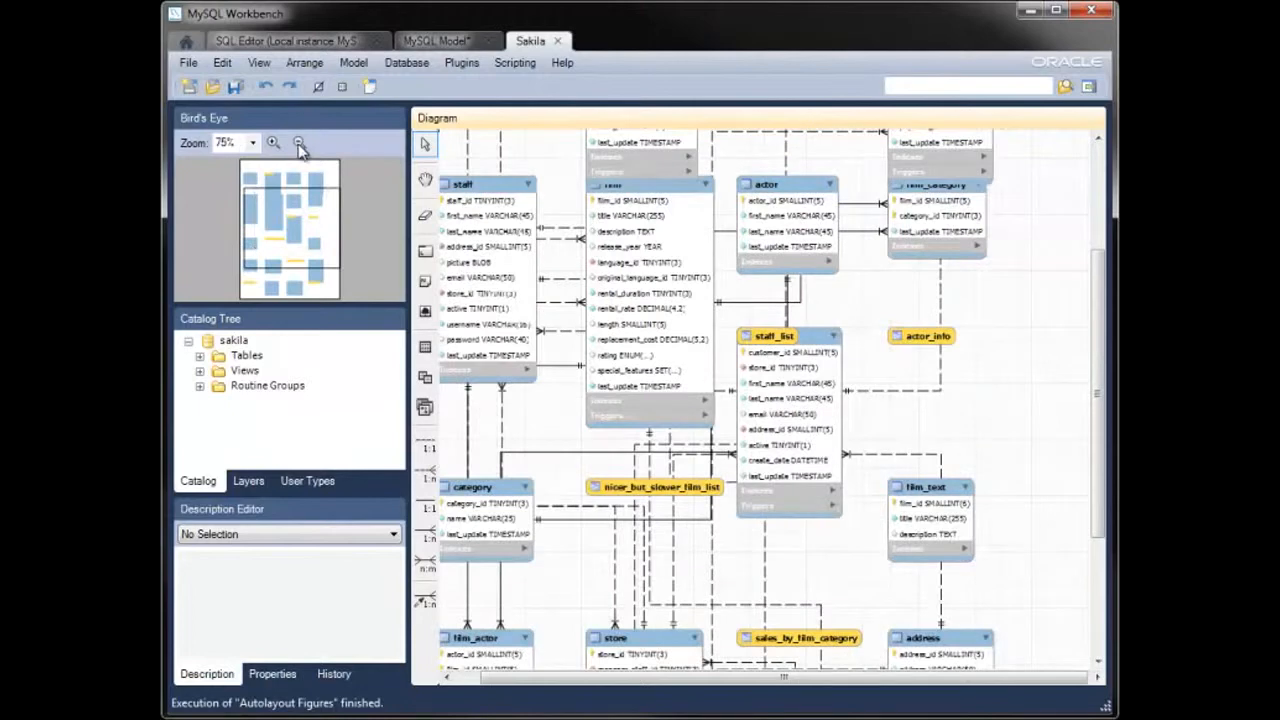
left_click(300, 144)
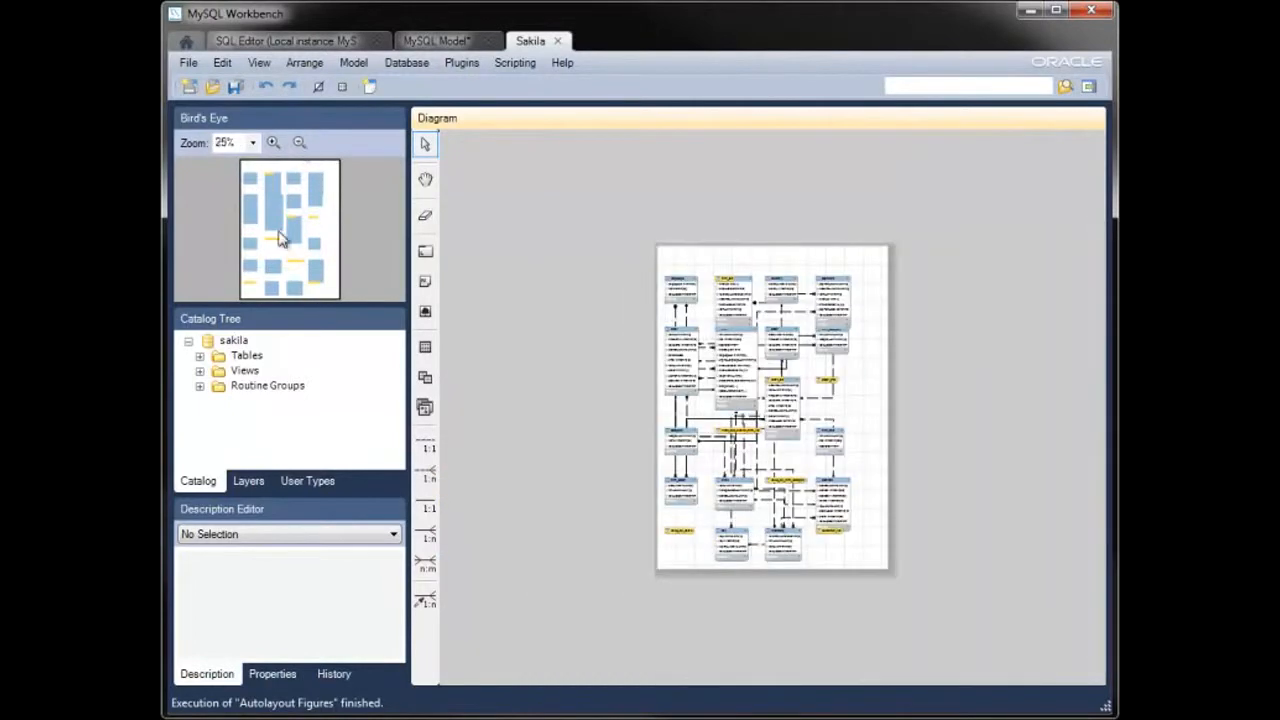
left_click(273, 144)
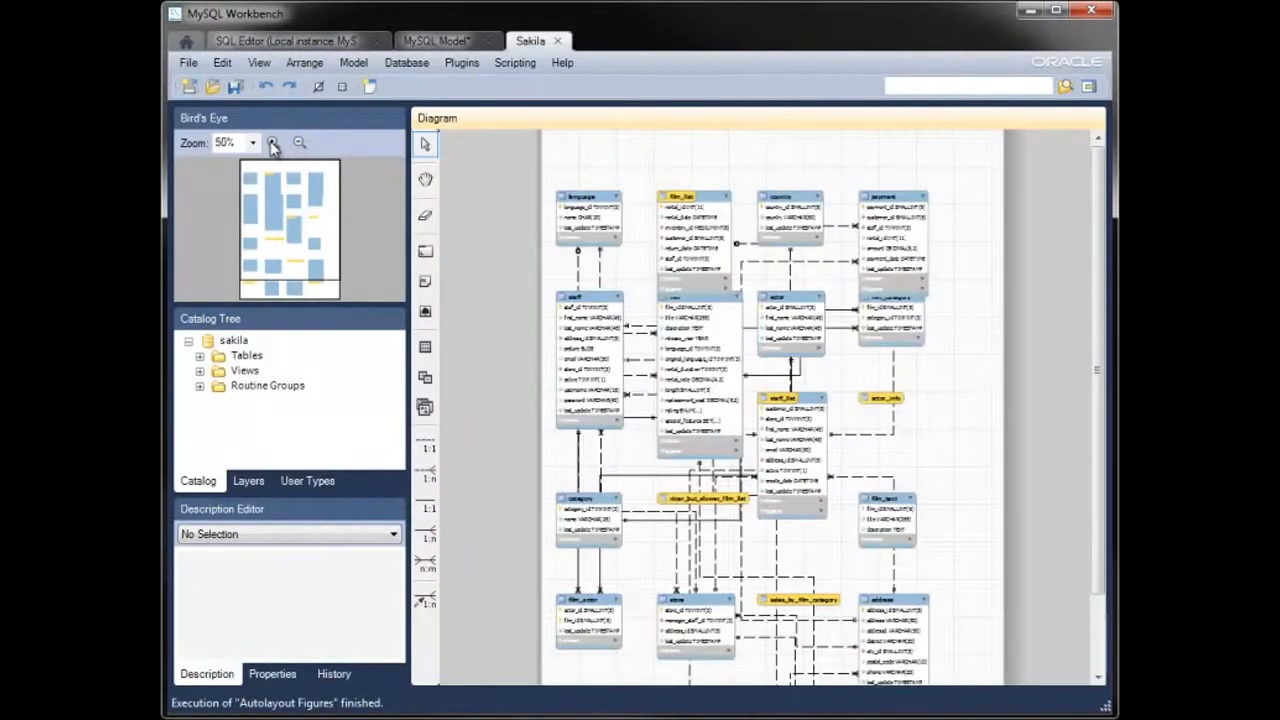
Set the color of the actor table in the diagram to purple-blue #8080C0.
left_click(273, 144)
left_click(273, 144)
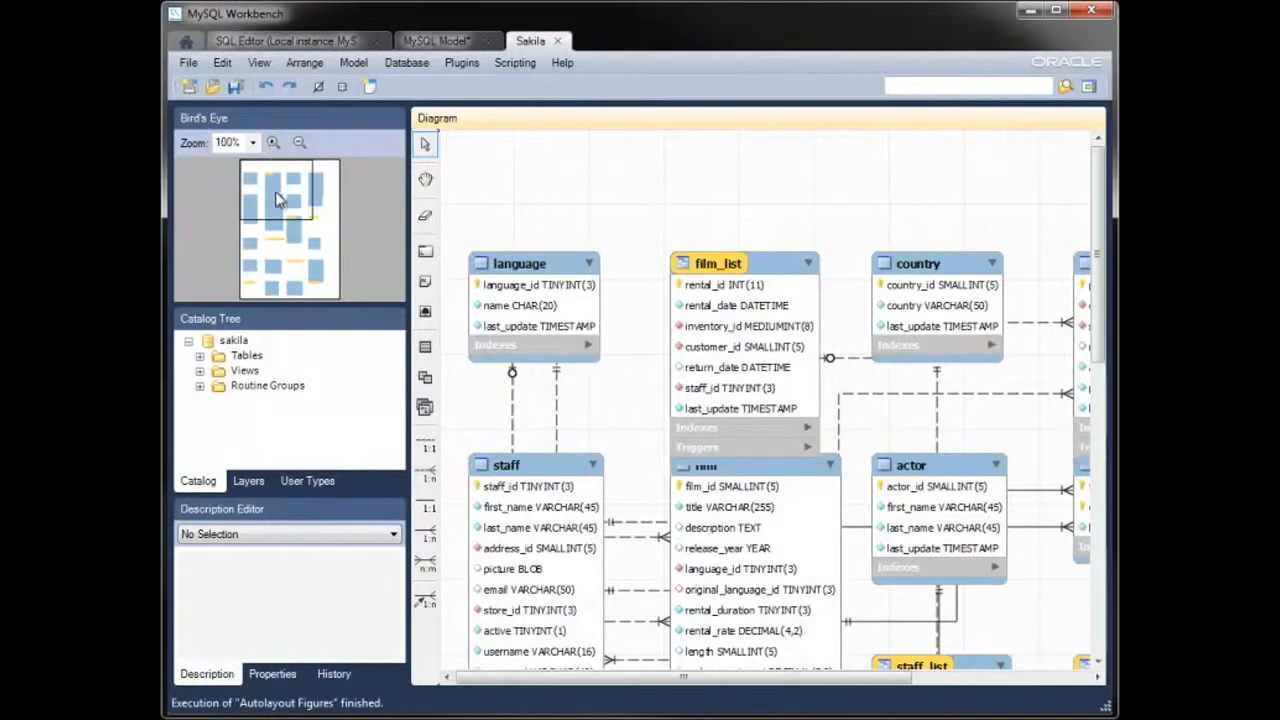
left_click_drag(280, 194, 294, 211)
left_click(765, 258)
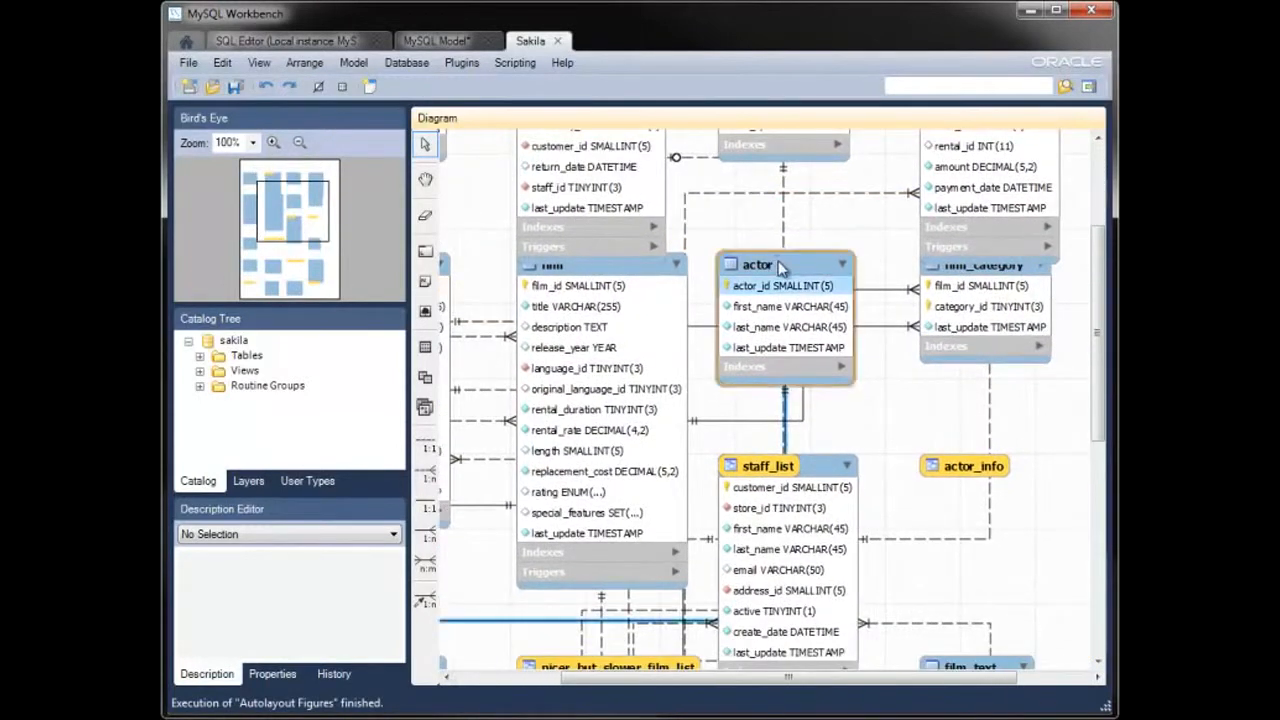
left_click(271, 680)
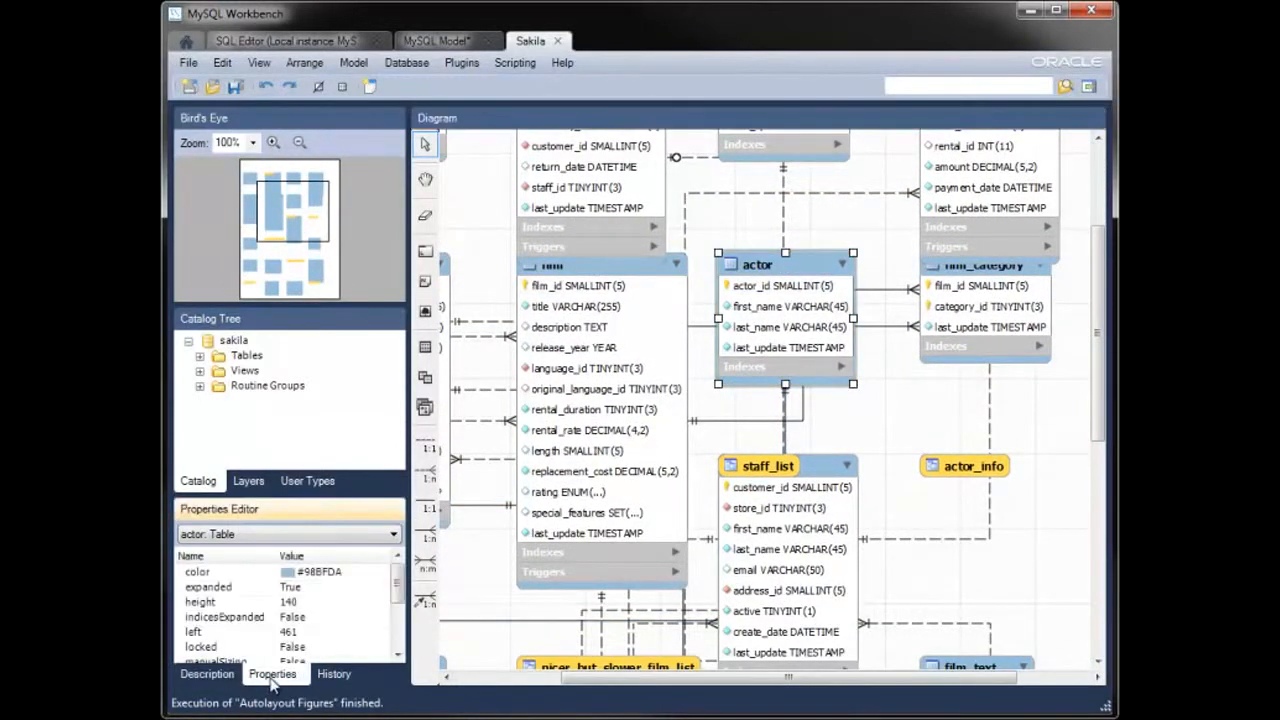
left_click(353, 574)
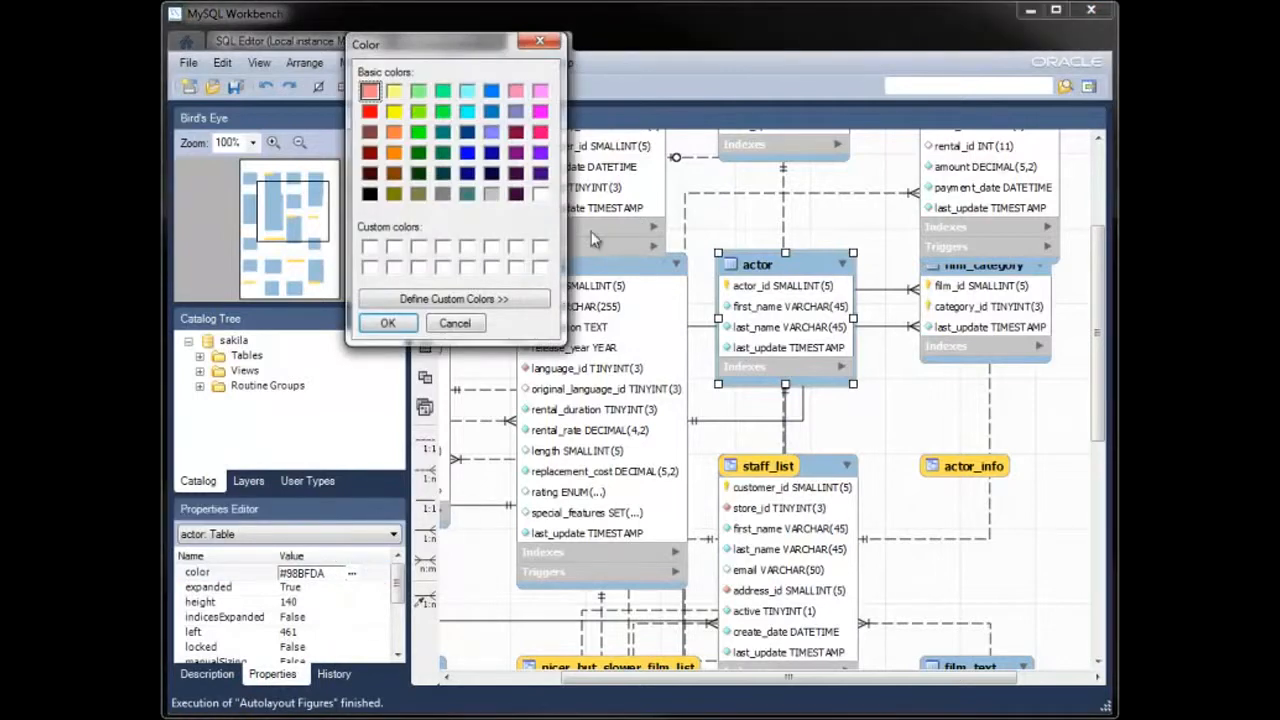
left_click(515, 112)
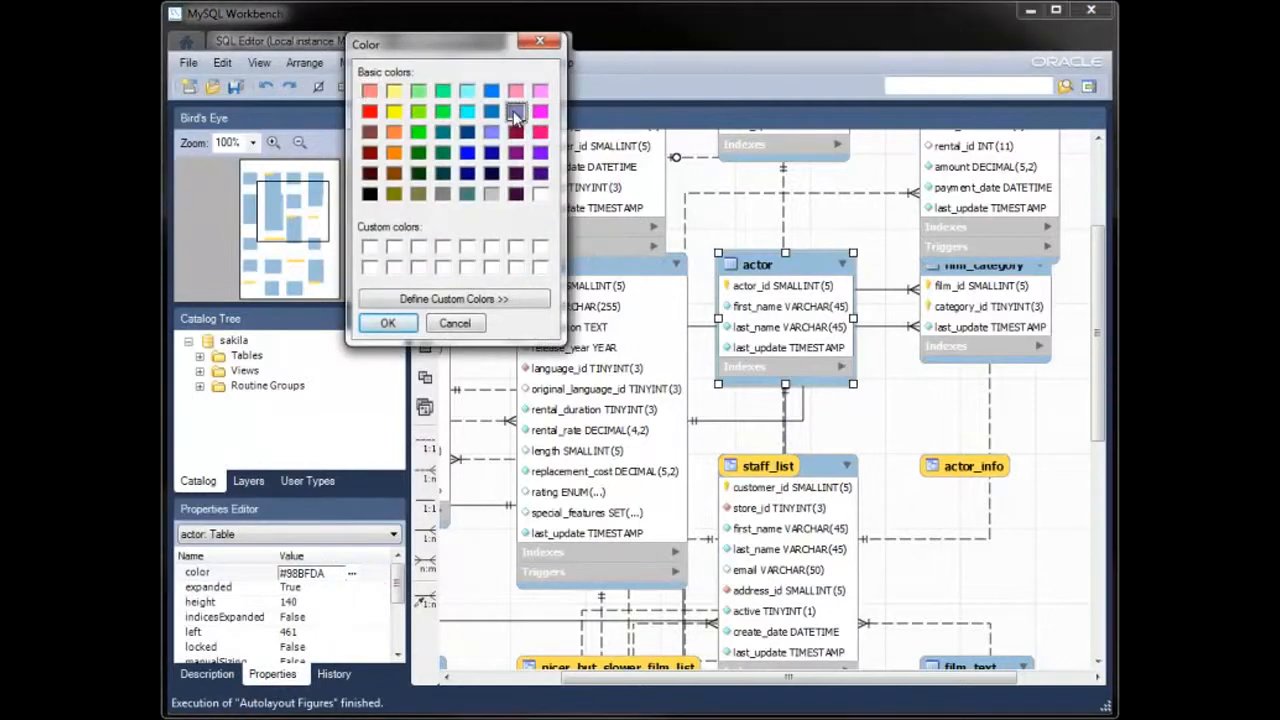
left_click(388, 323)
left_click(301, 589)
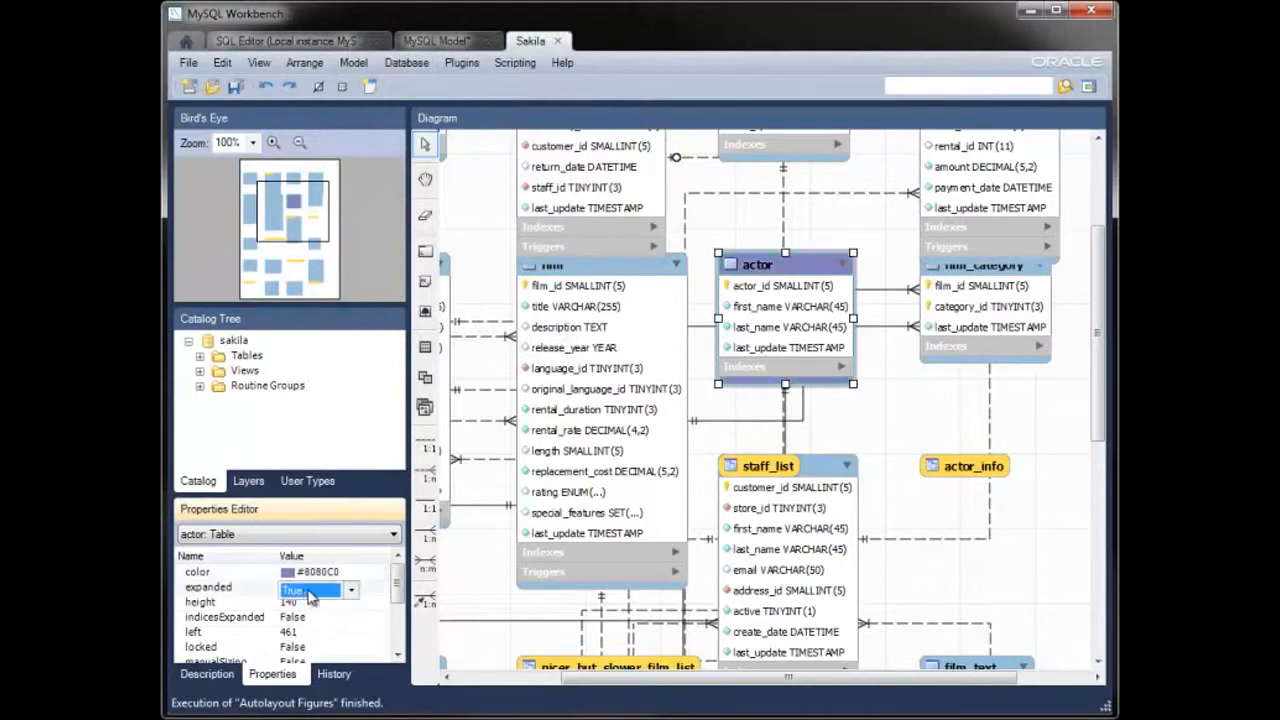
Edit the actor table from the diagram, set the last_name column's datatype to VARCHAR(60), and close the table editor.
left_click_drag(300, 227, 305, 222)
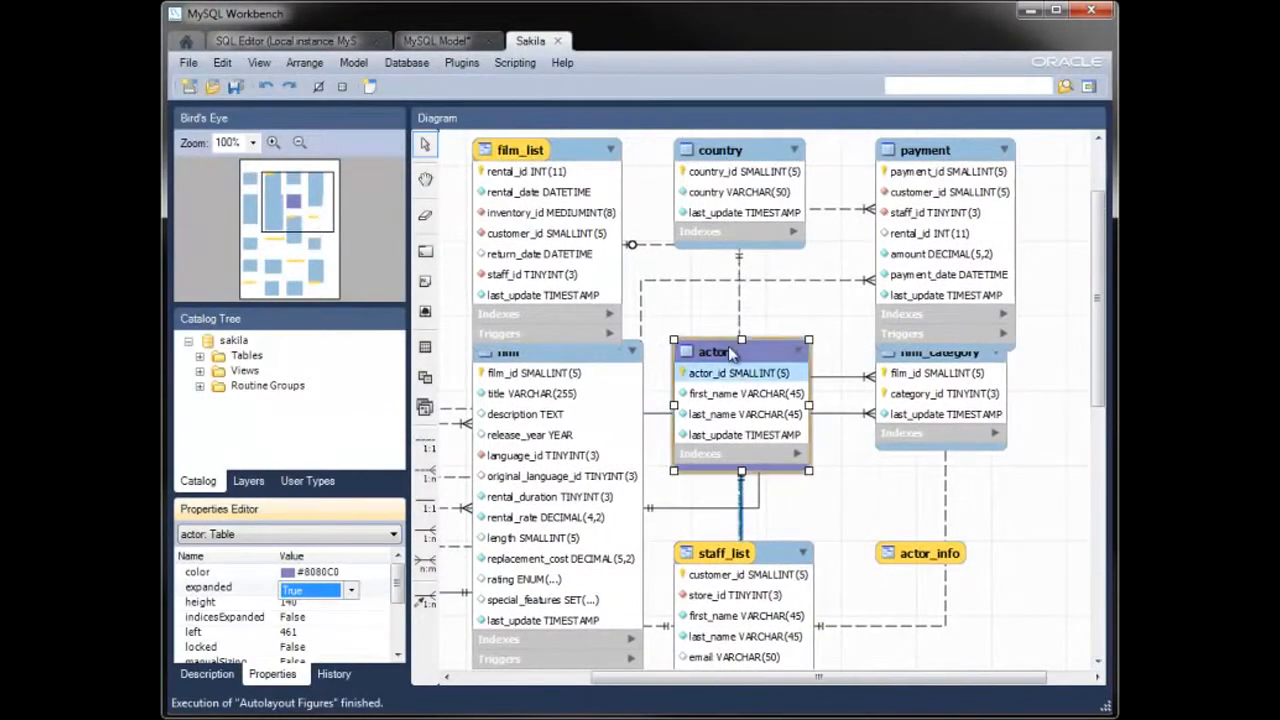
double_click(728, 346)
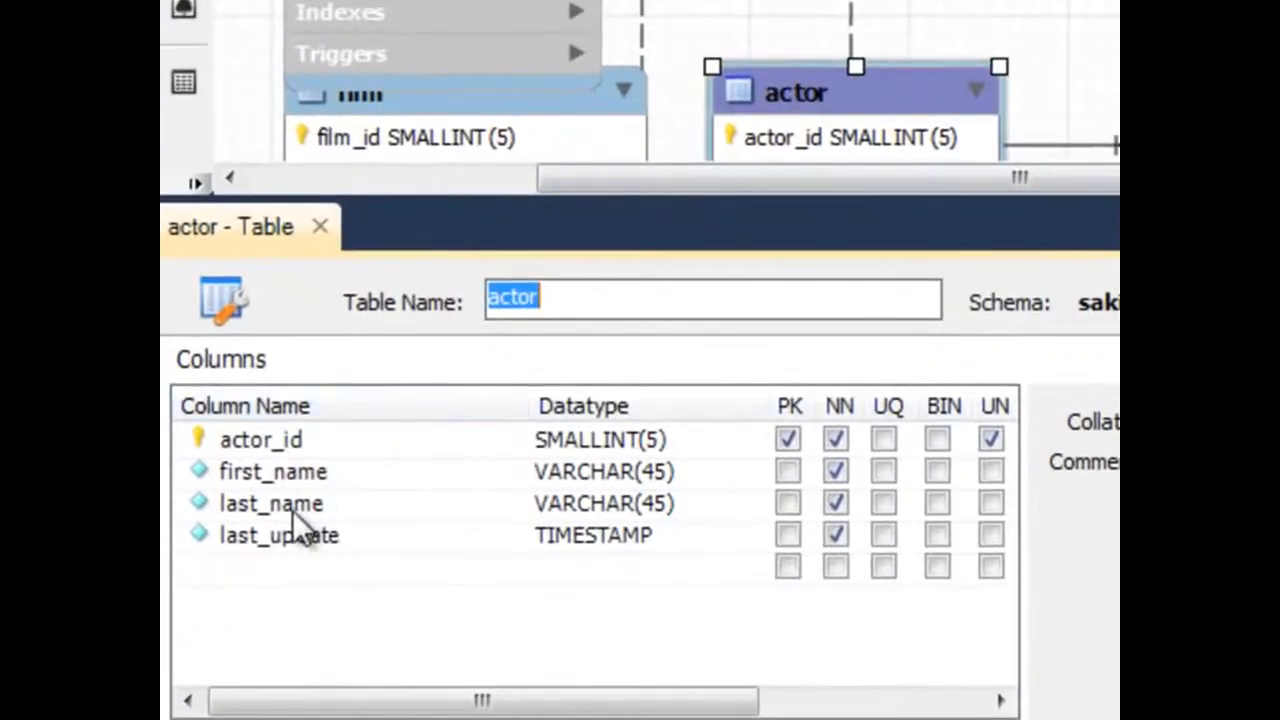
left_click(361, 524)
left_click(656, 505)
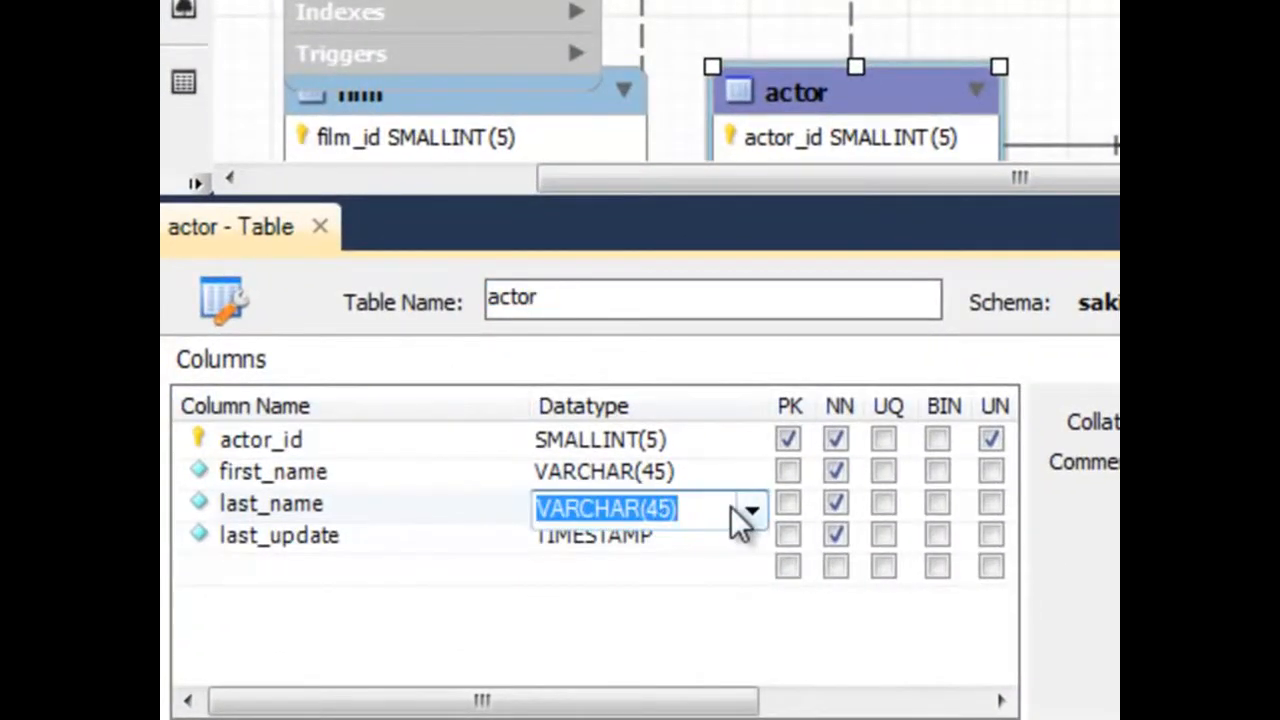
left_click(738, 515)
key("BackSpace")
key("BackSpace")
key("BackSpace")
type("60")
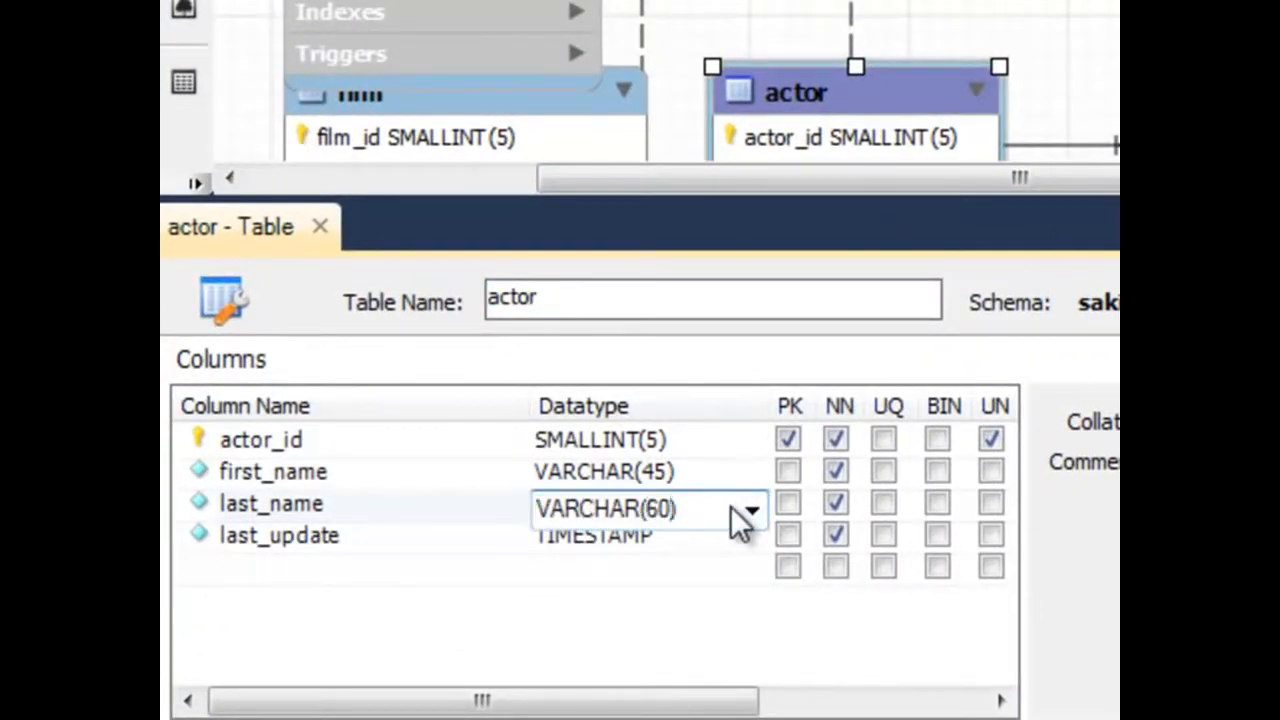
key("Return")
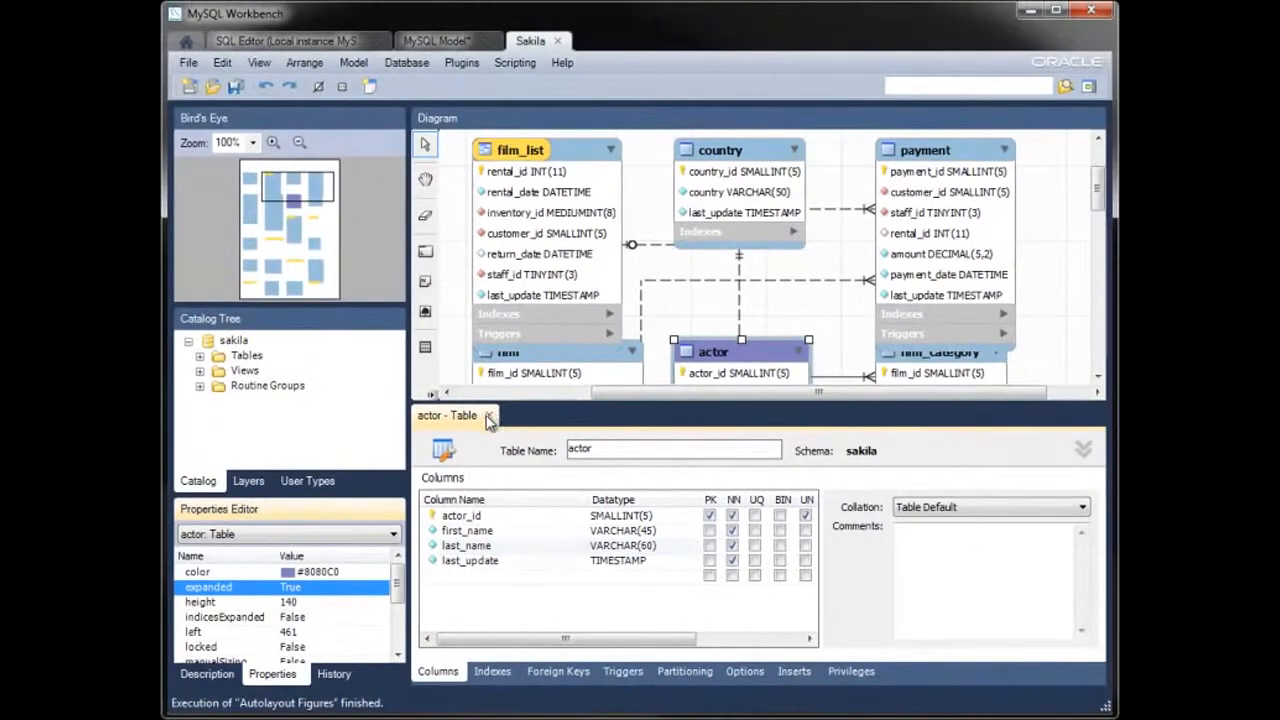
left_click(488, 416)
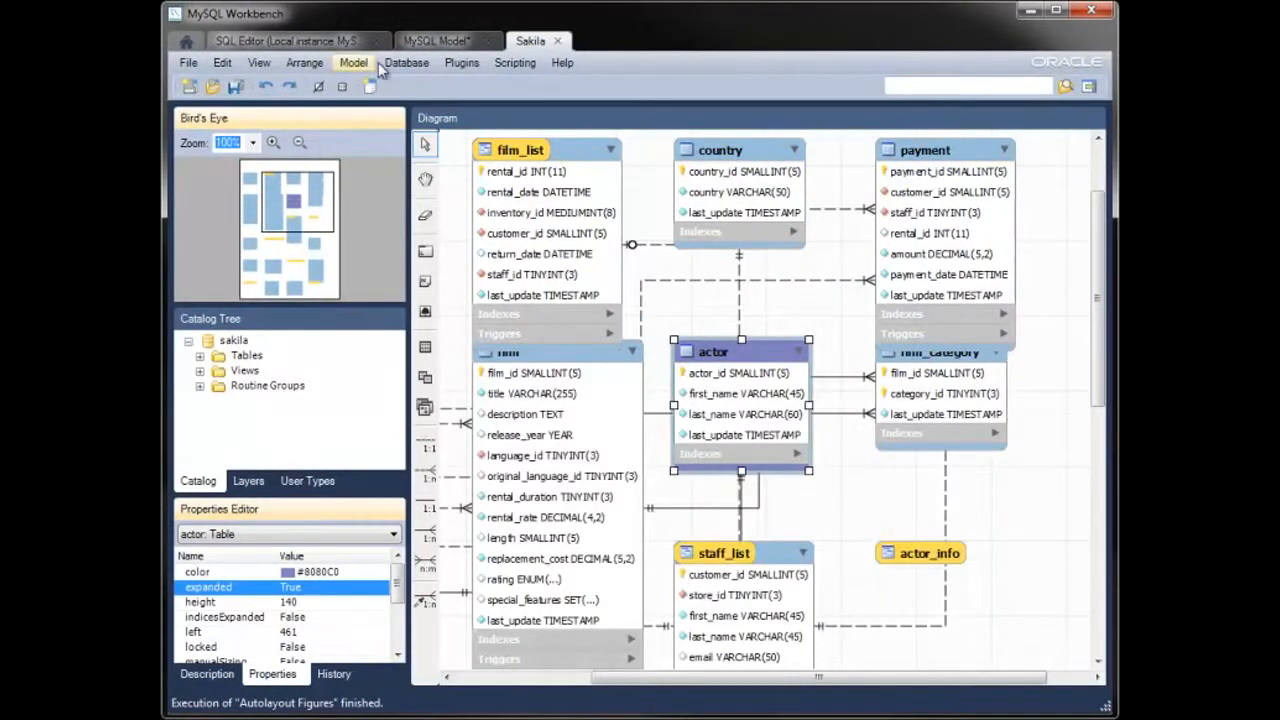
Return to the model overview and check the actor table's column definitions there, closing its editor when done.
left_click(430, 41)
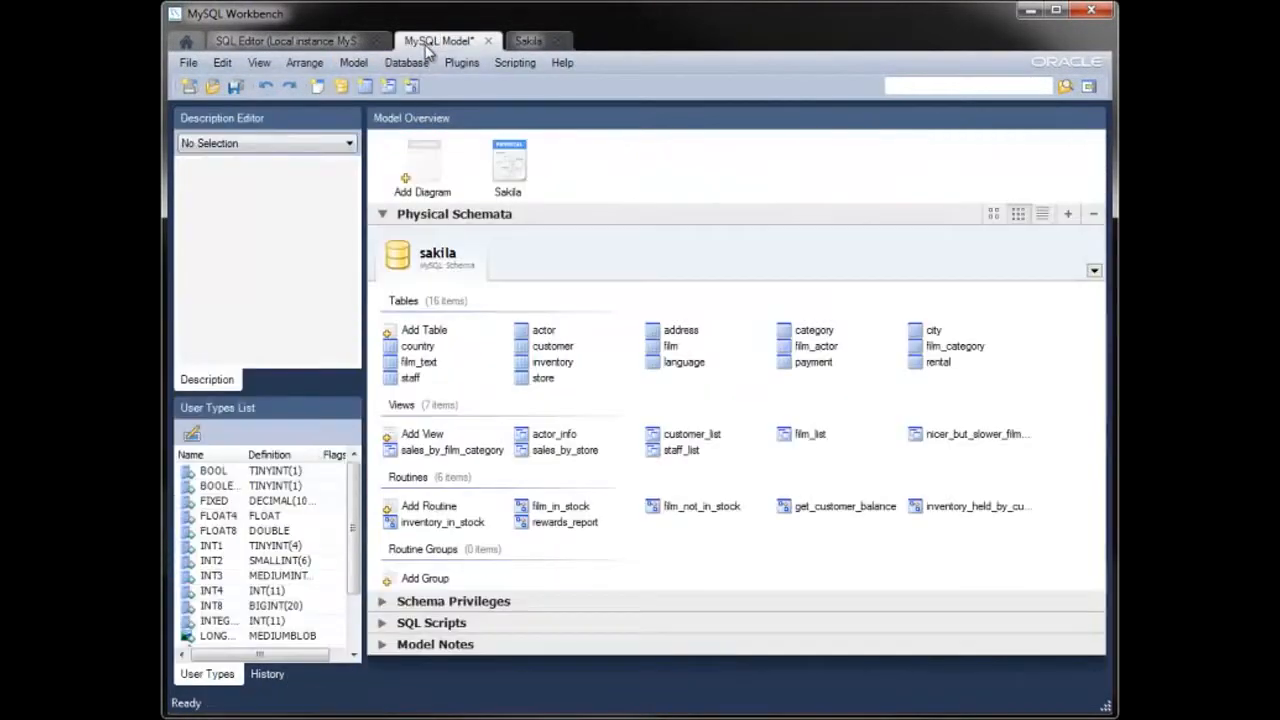
left_click(542, 332)
double_click(542, 332)
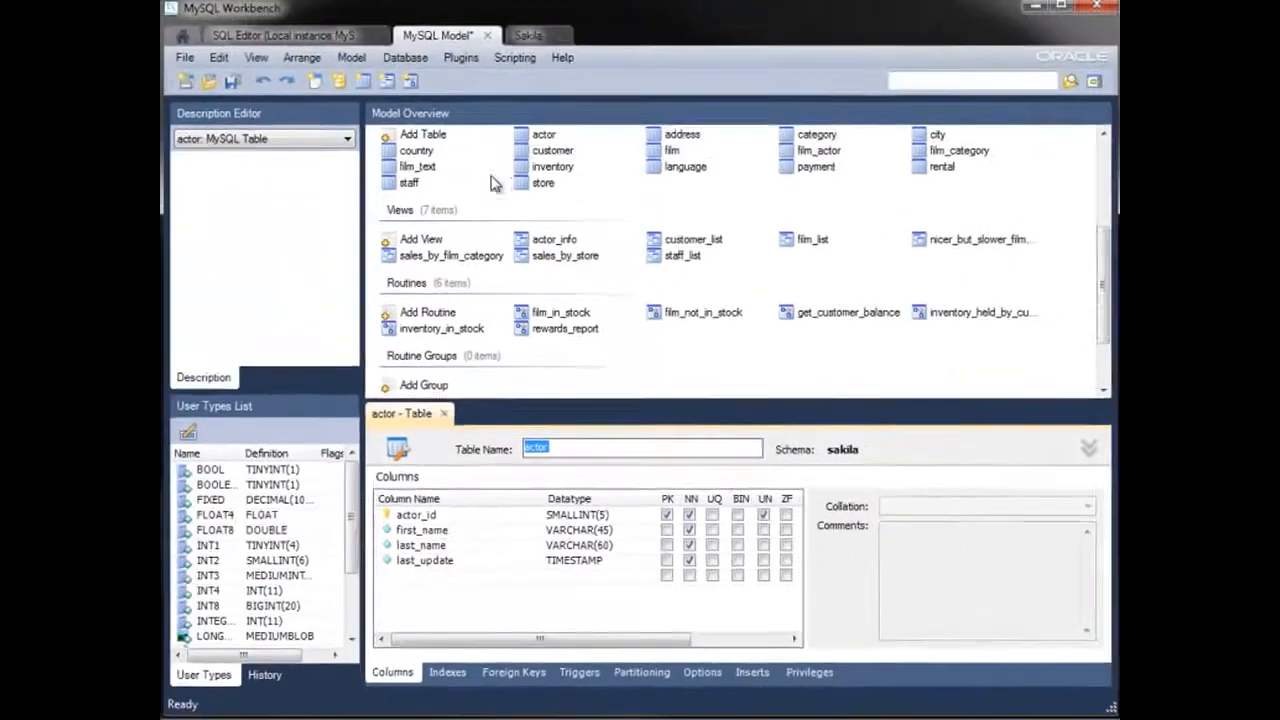
left_click(445, 416)
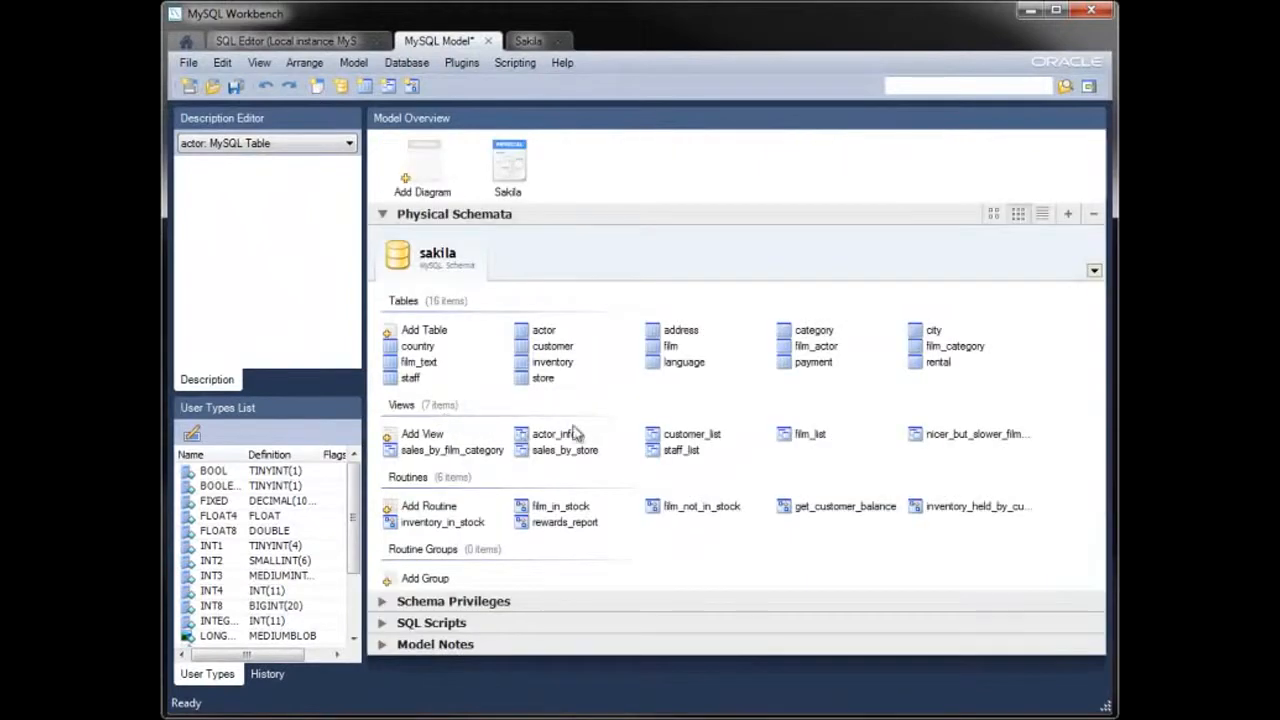
Start Synchronize Model with the Local instance MySQL connection, enter the account password, and fetch the sakila objects up to the differences list.
left_click(410, 64)
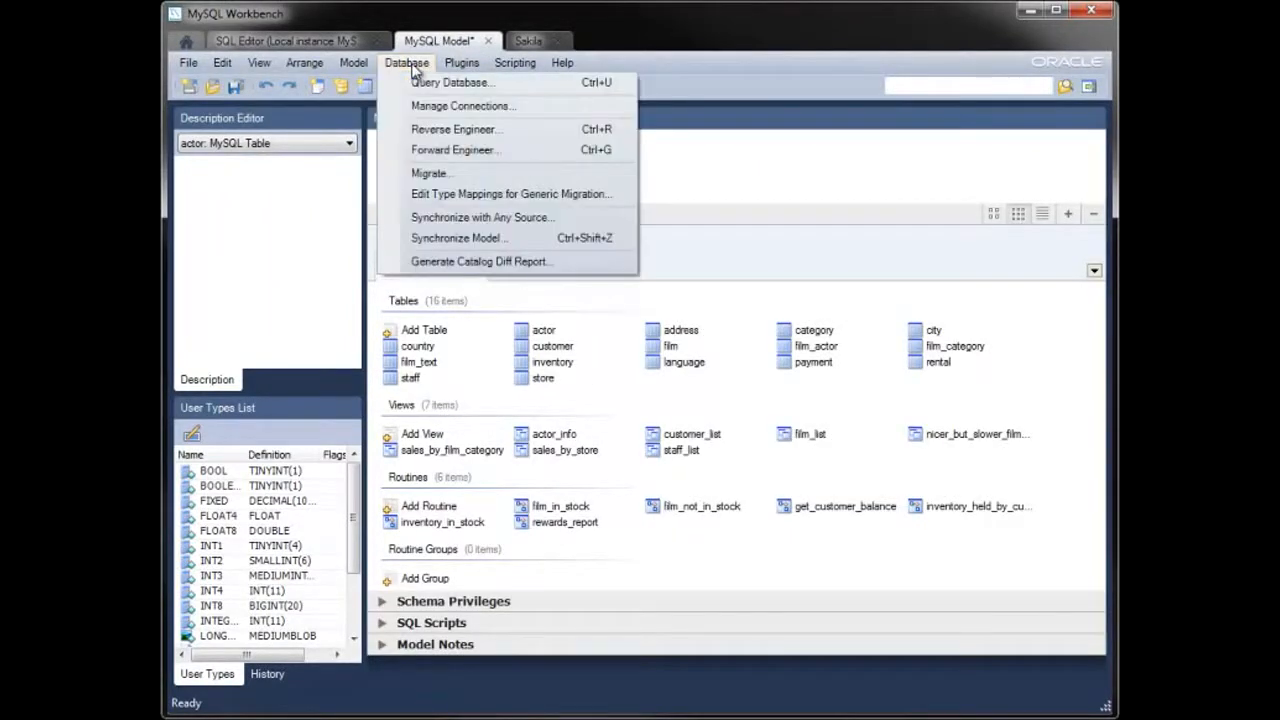
left_click(474, 240)
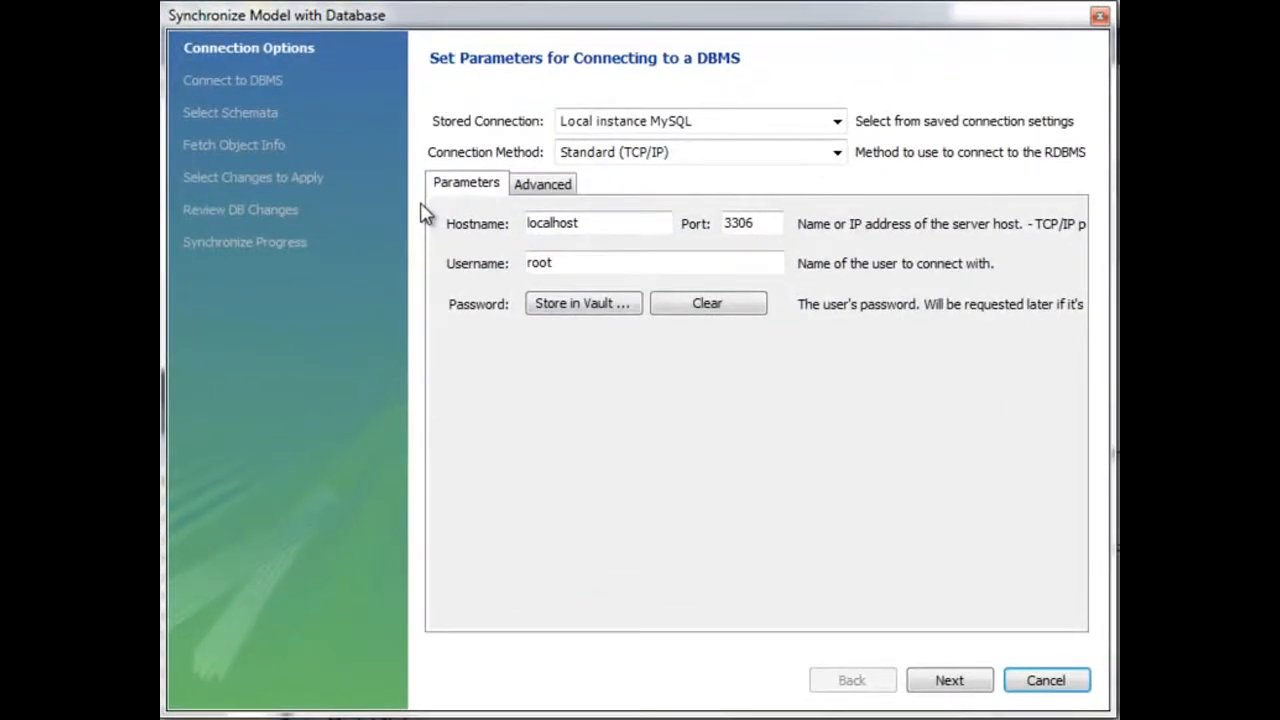
left_click(946, 680)
type("***")
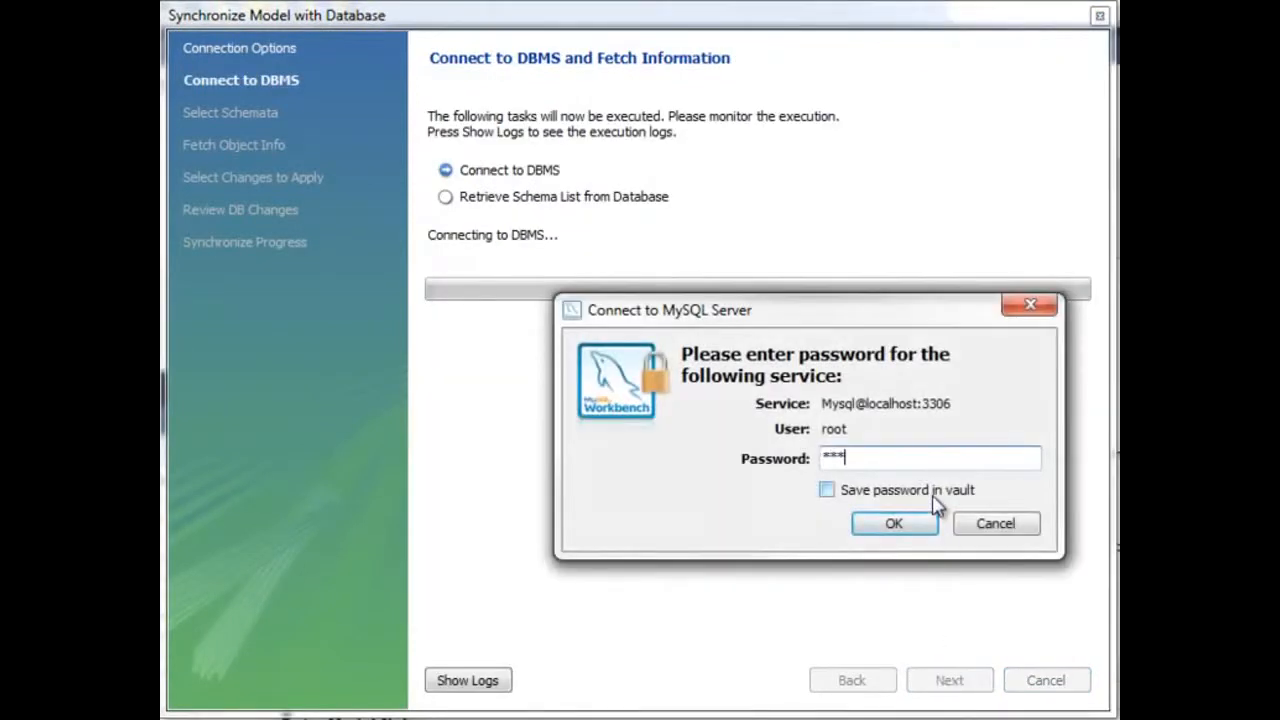
type("***")
key("Return")
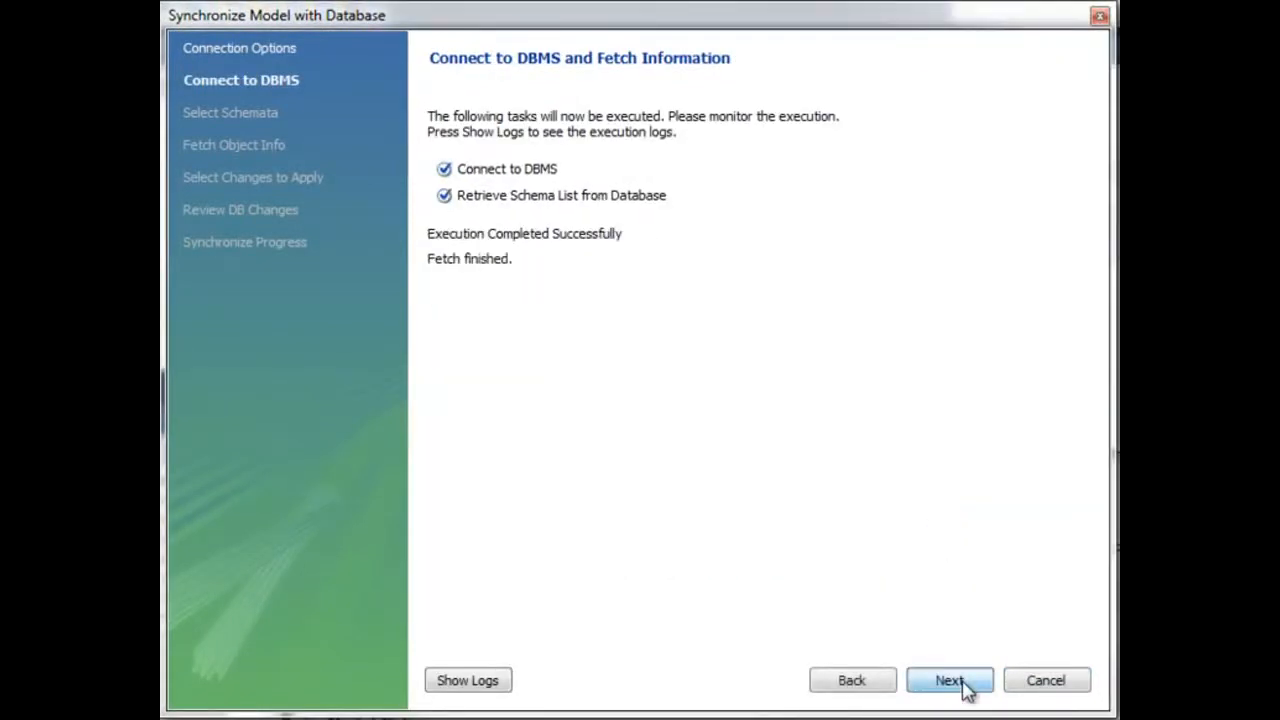
left_click(962, 684)
left_click(962, 683)
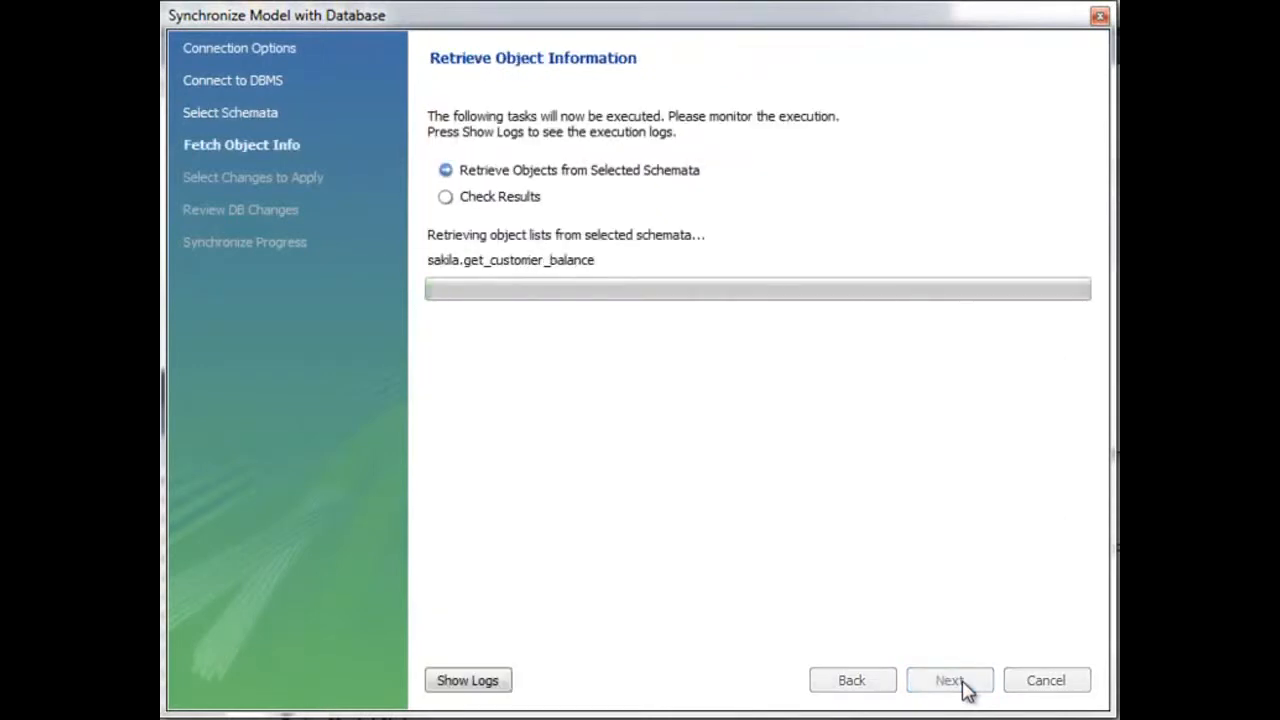
left_click(962, 684)
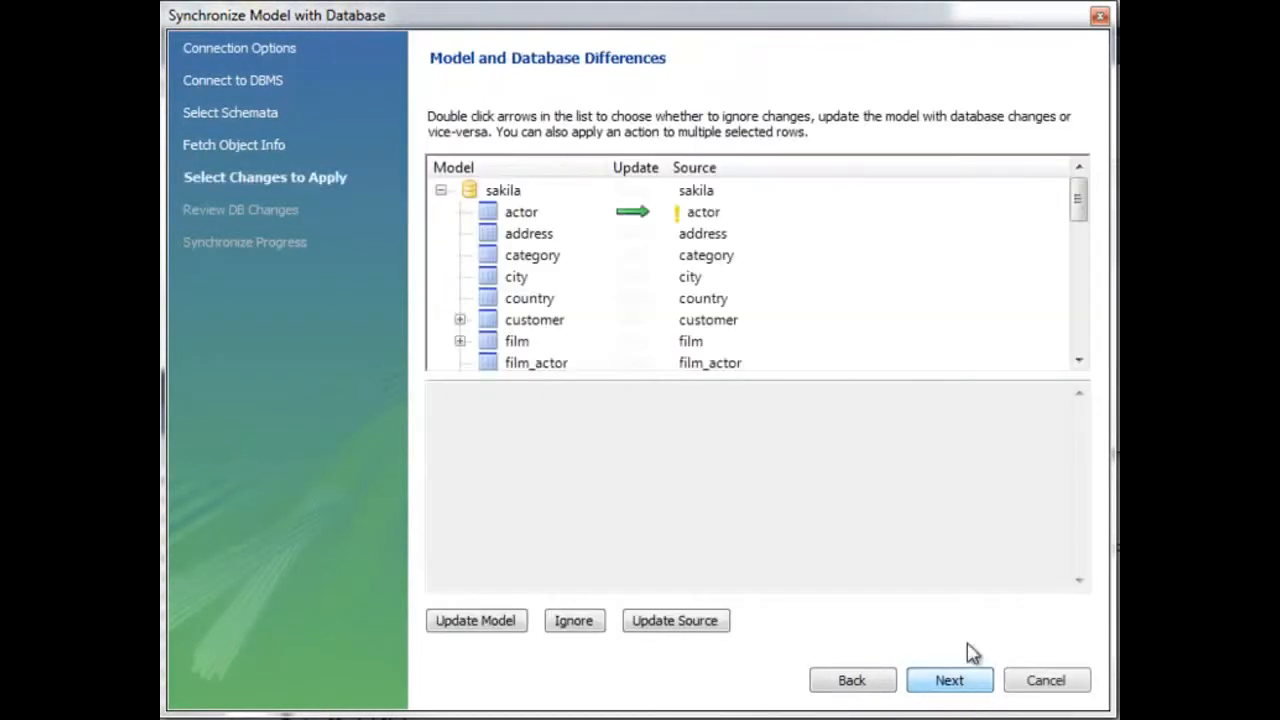
Review the actor table's pending ALTER statement, execute the synchronization to the database, and close the wizard.
left_click(692, 218)
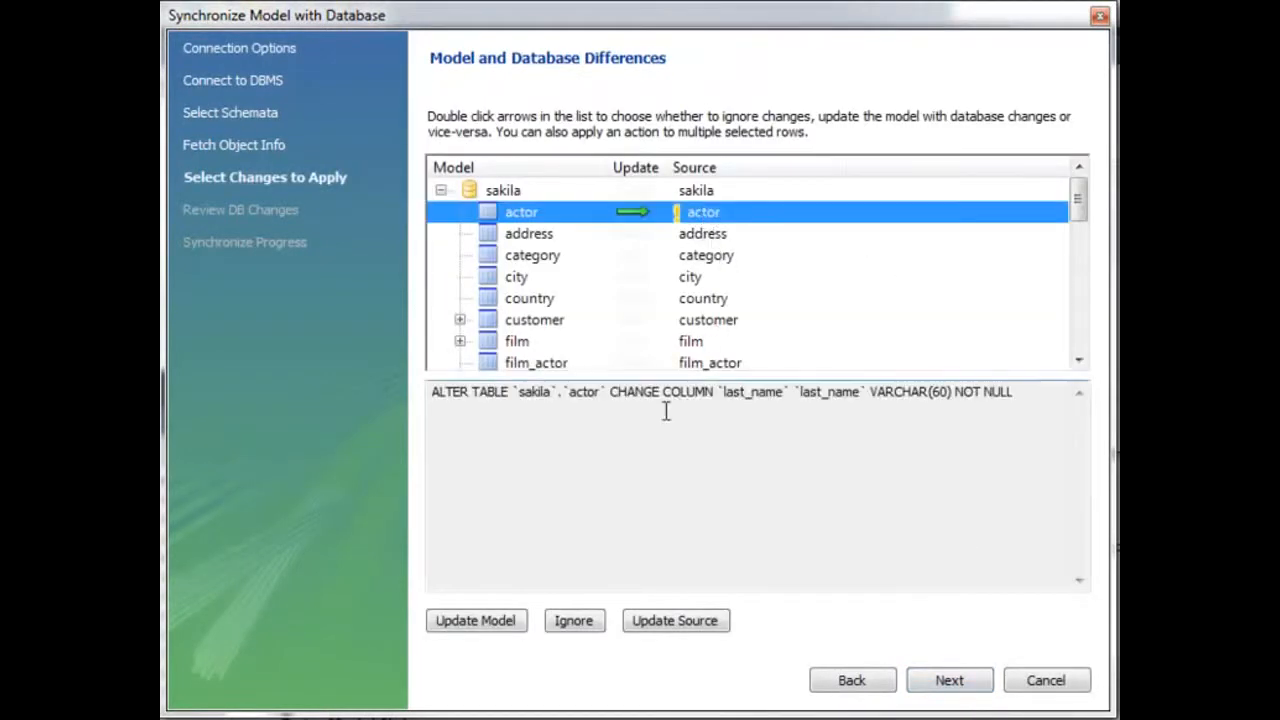
left_click(948, 684)
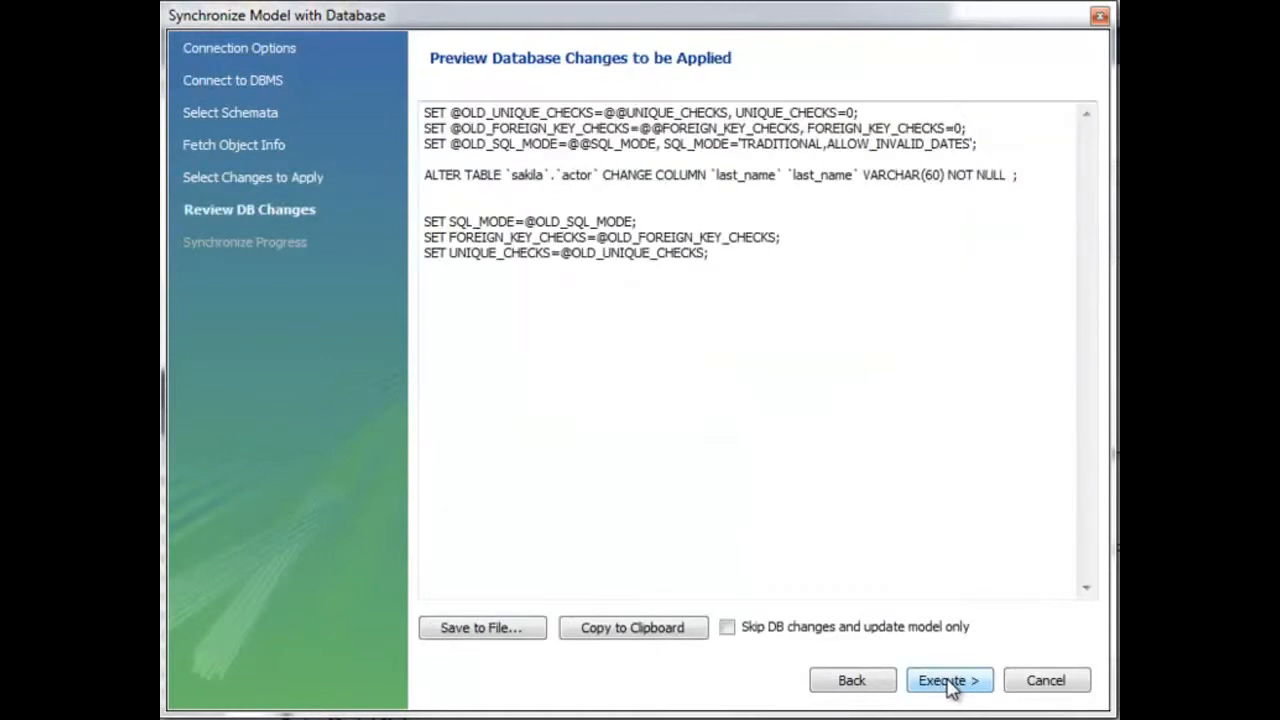
left_click(948, 682)
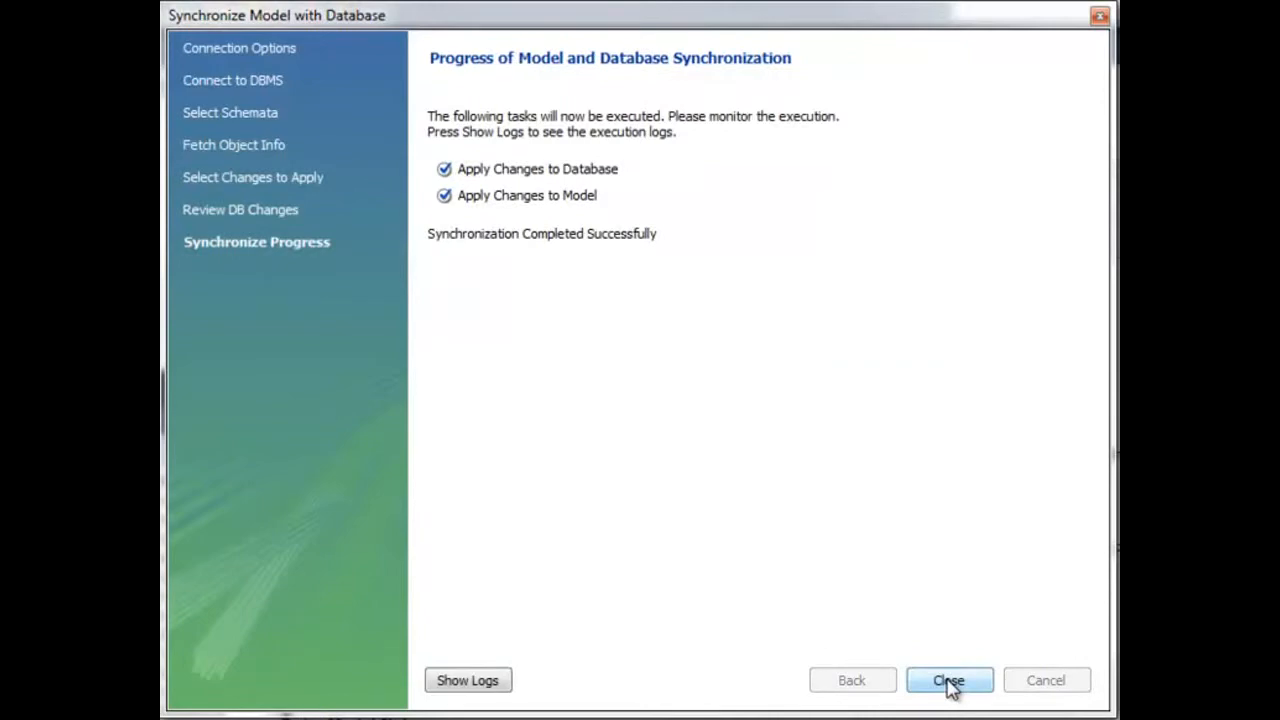
left_click(948, 682)
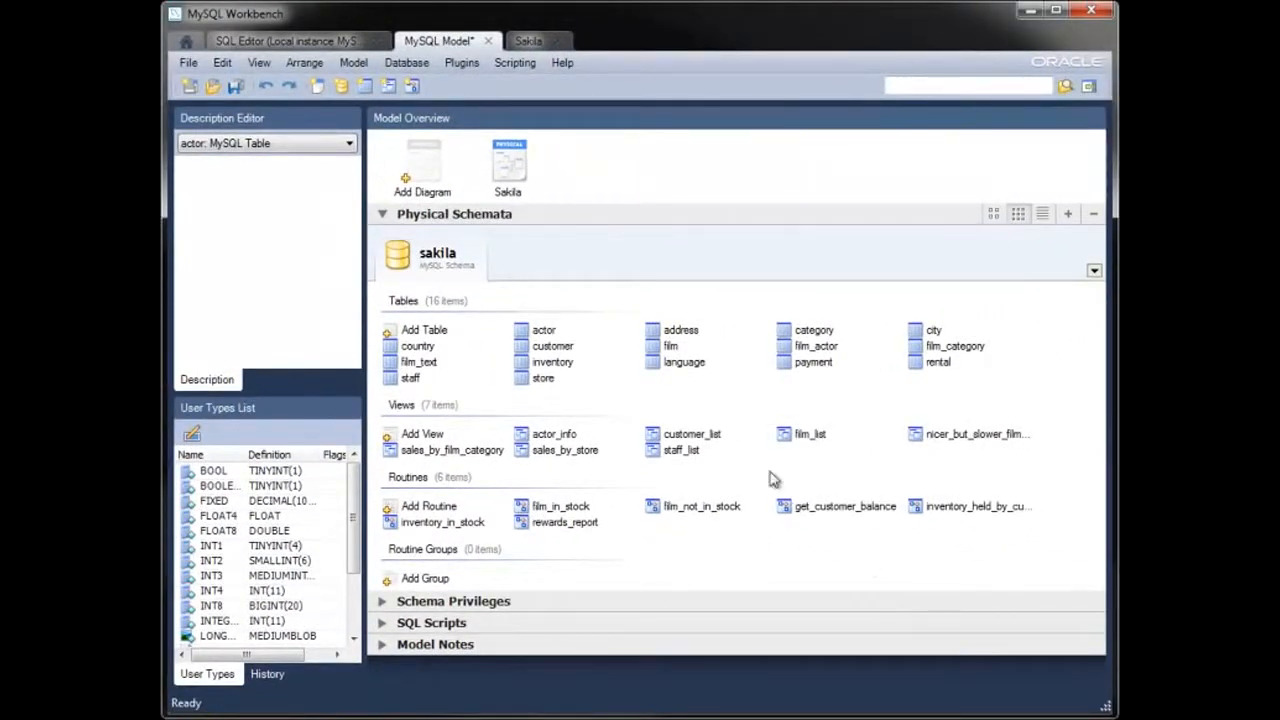
Rename the sakila schema in the model as sakila_new, accept renaming all schema occurrences, and close the schema editor.
double_click(445, 262)
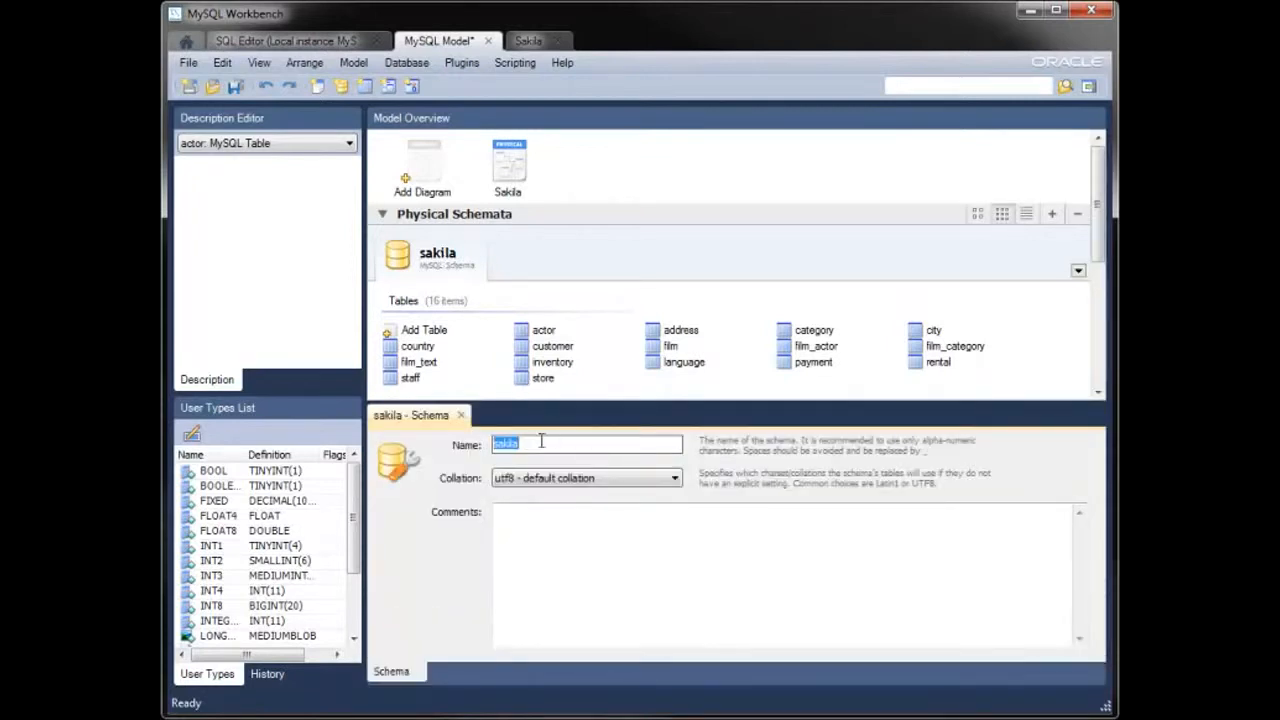
left_click(541, 441)
type("_new")
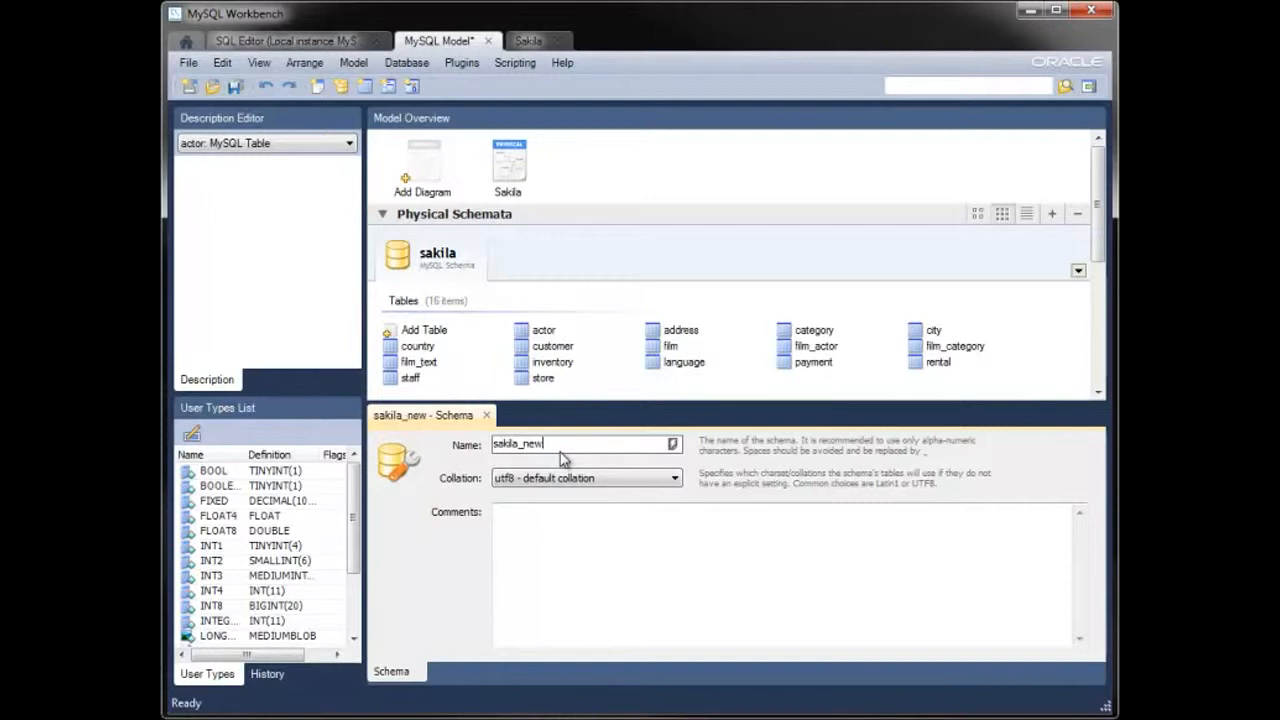
left_click(566, 555)
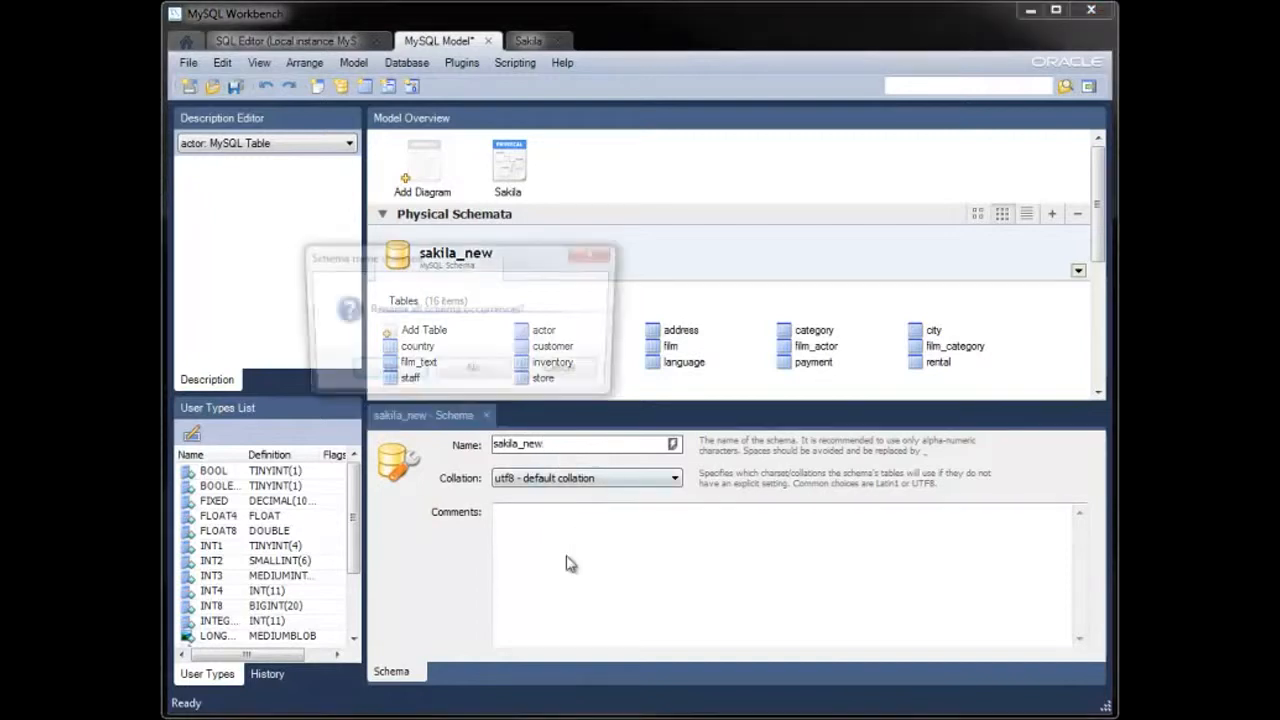
left_click(406, 373)
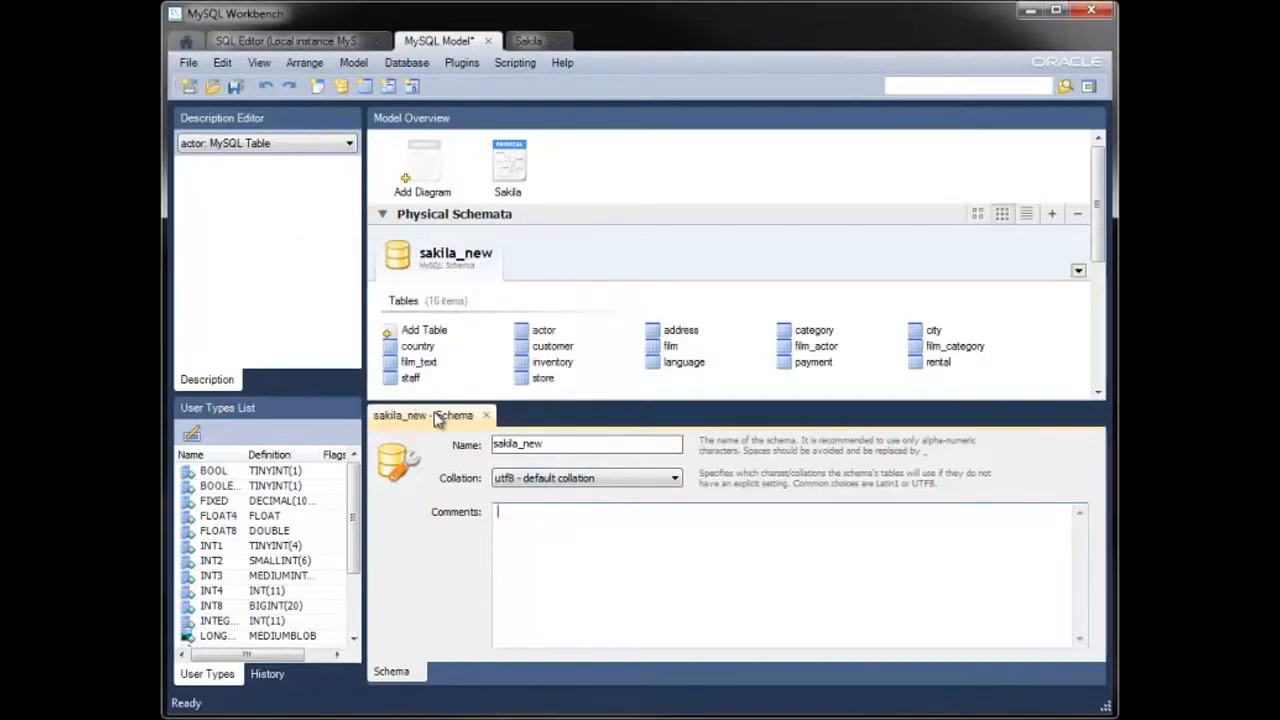
left_click(488, 416)
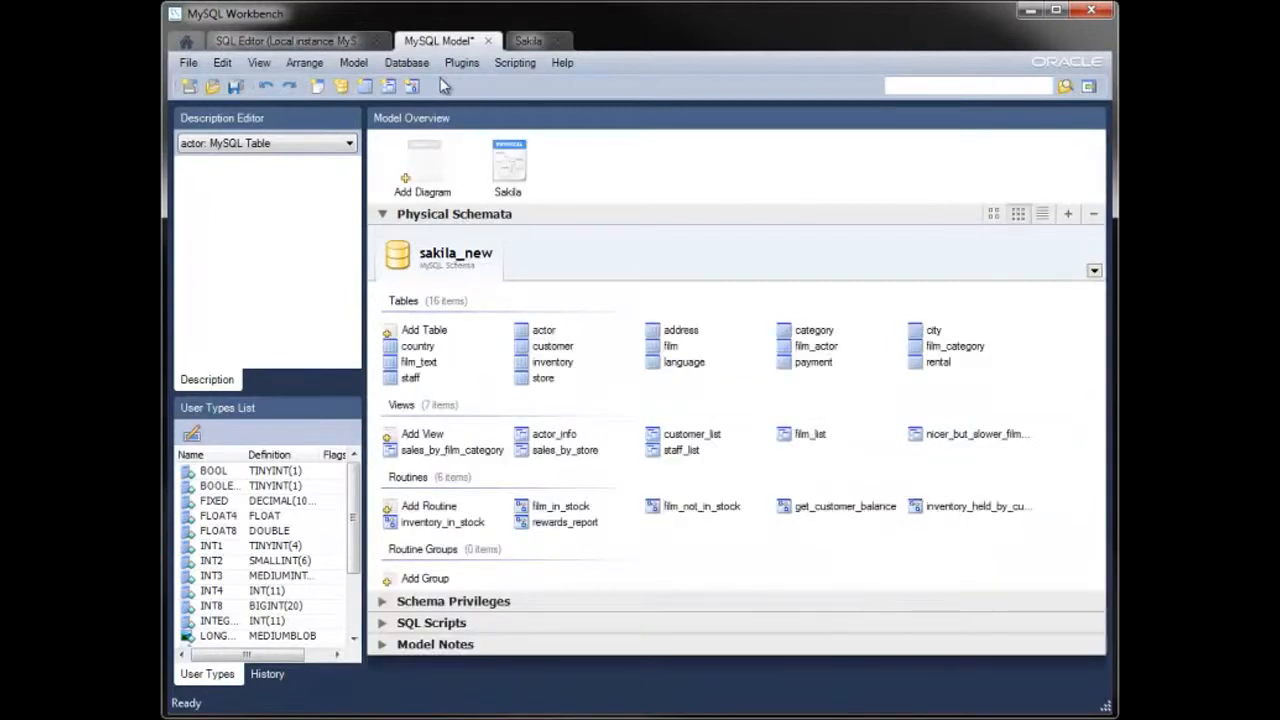
Start Forward Engineer with the Local instance MySQL connection, run the catalog validations, and continue to the database creation options.
left_click(406, 62)
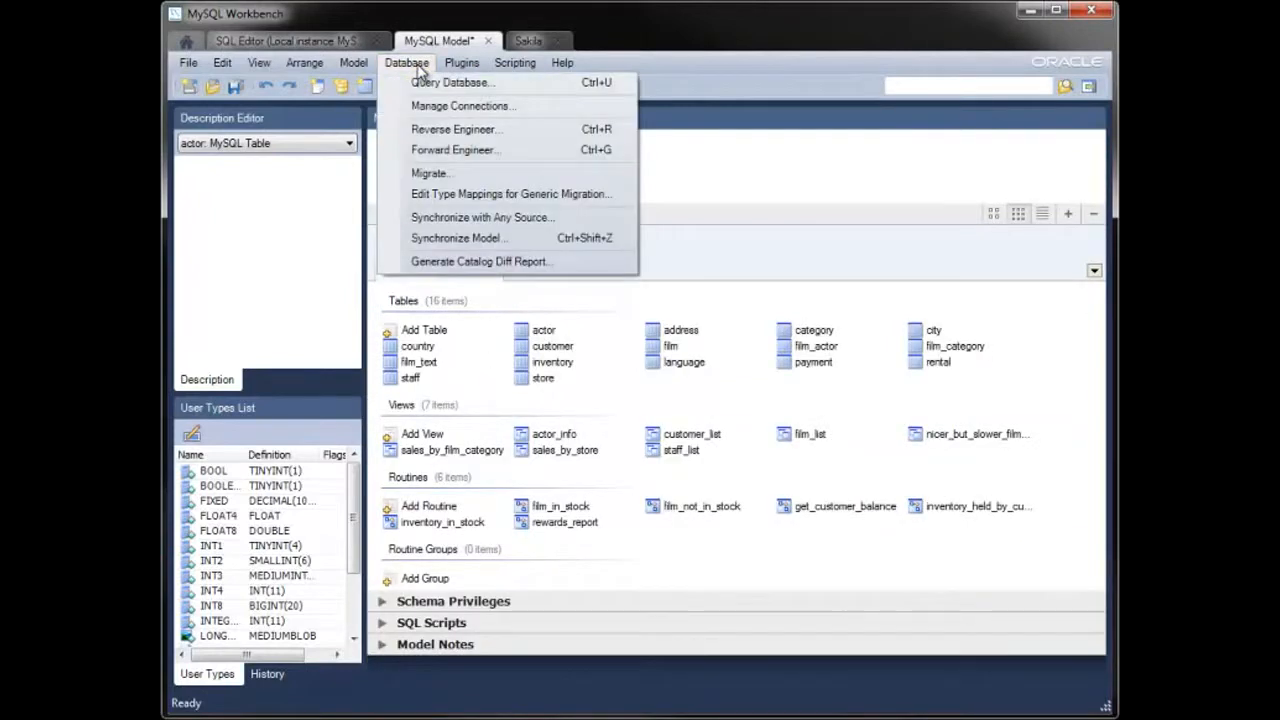
left_click(436, 151)
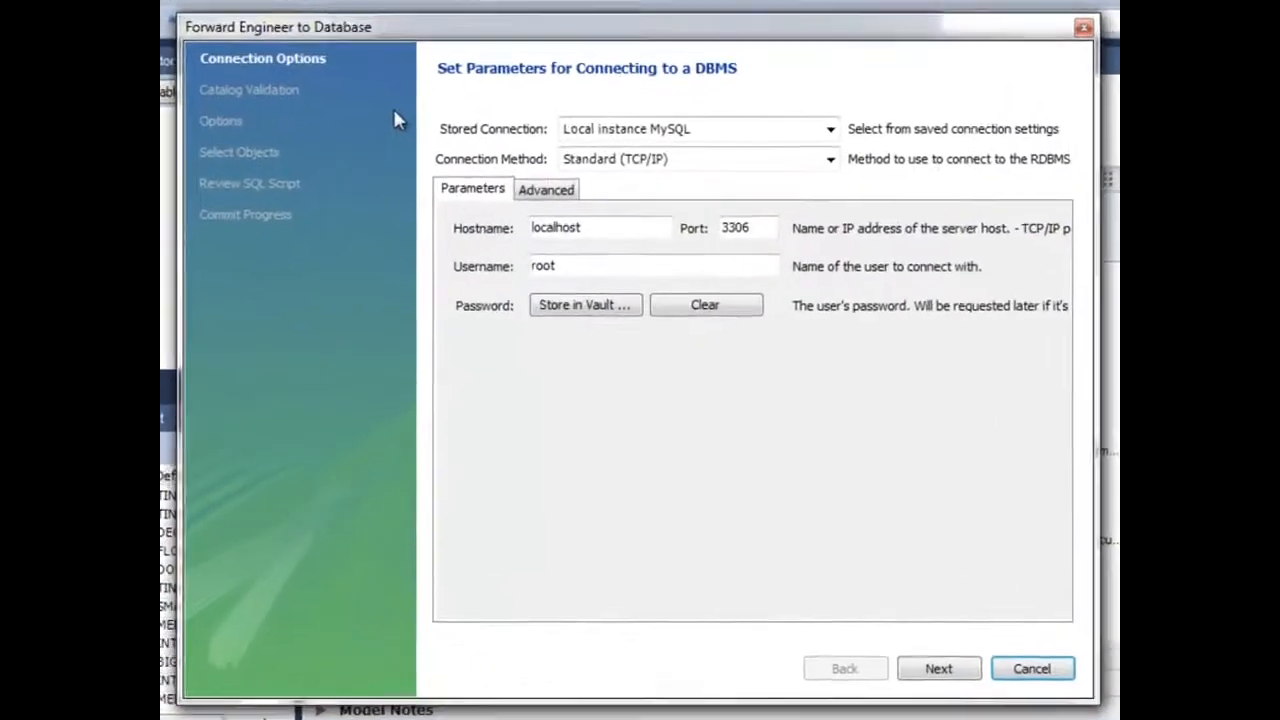
left_click(974, 681)
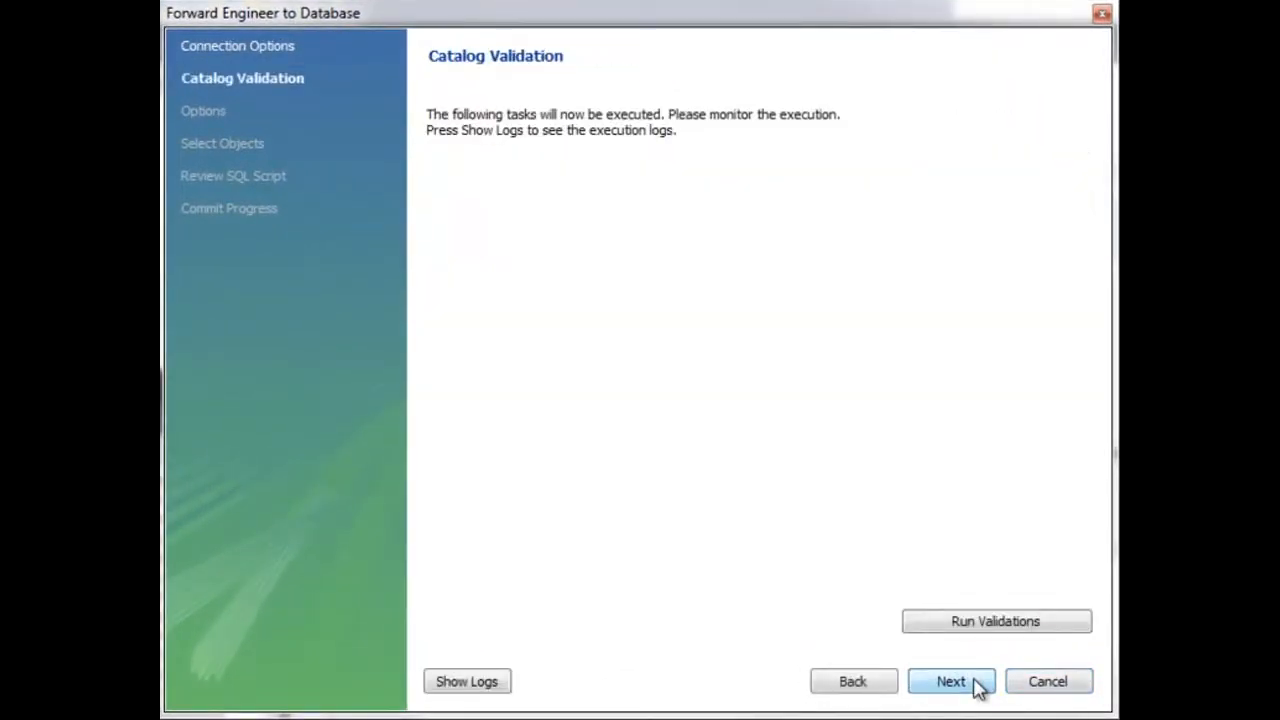
left_click(993, 622)
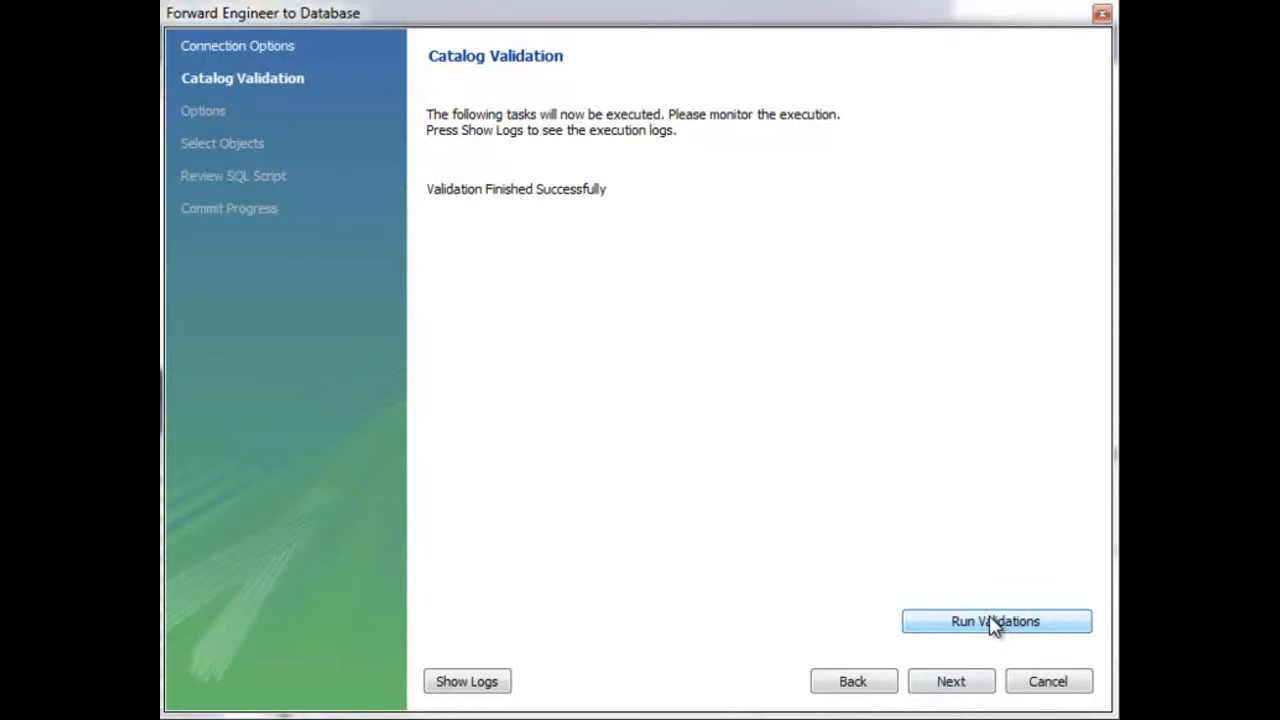
left_click(972, 683)
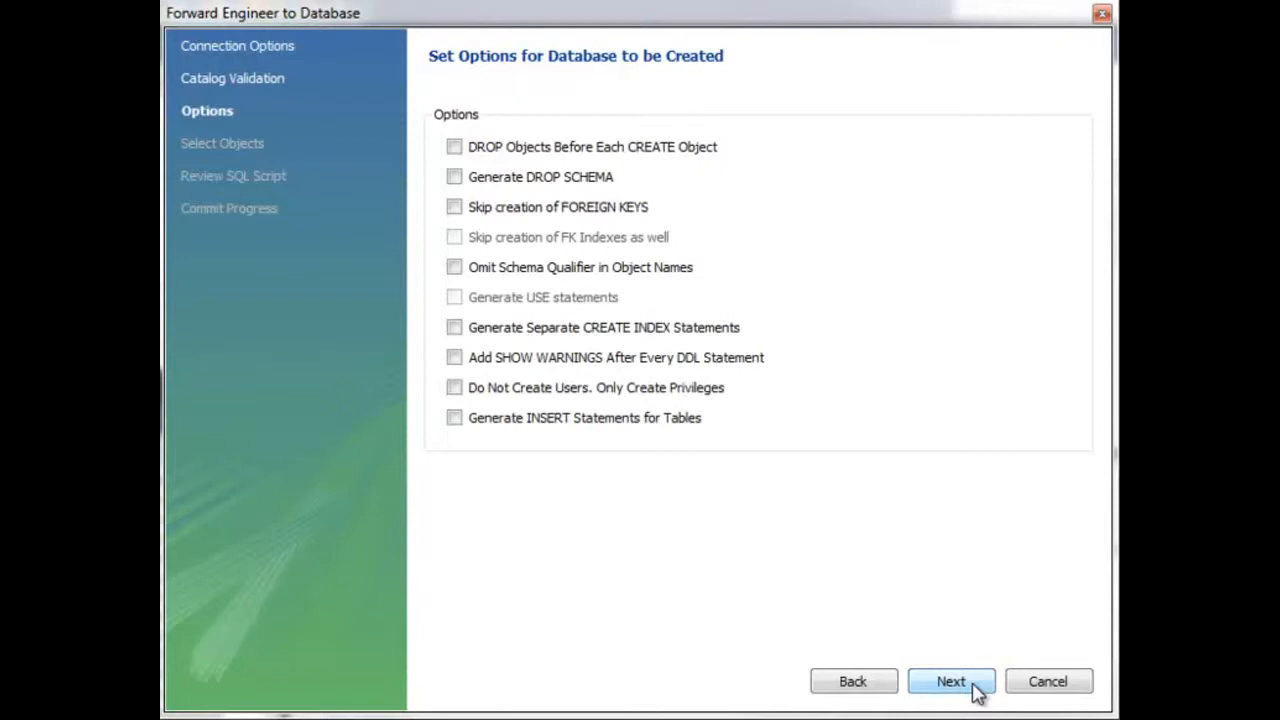
Keep the default creation options and object selection, execute the forward-engineered sakila_new script, and close the wizard.
left_click(976, 688)
left_click(975, 685)
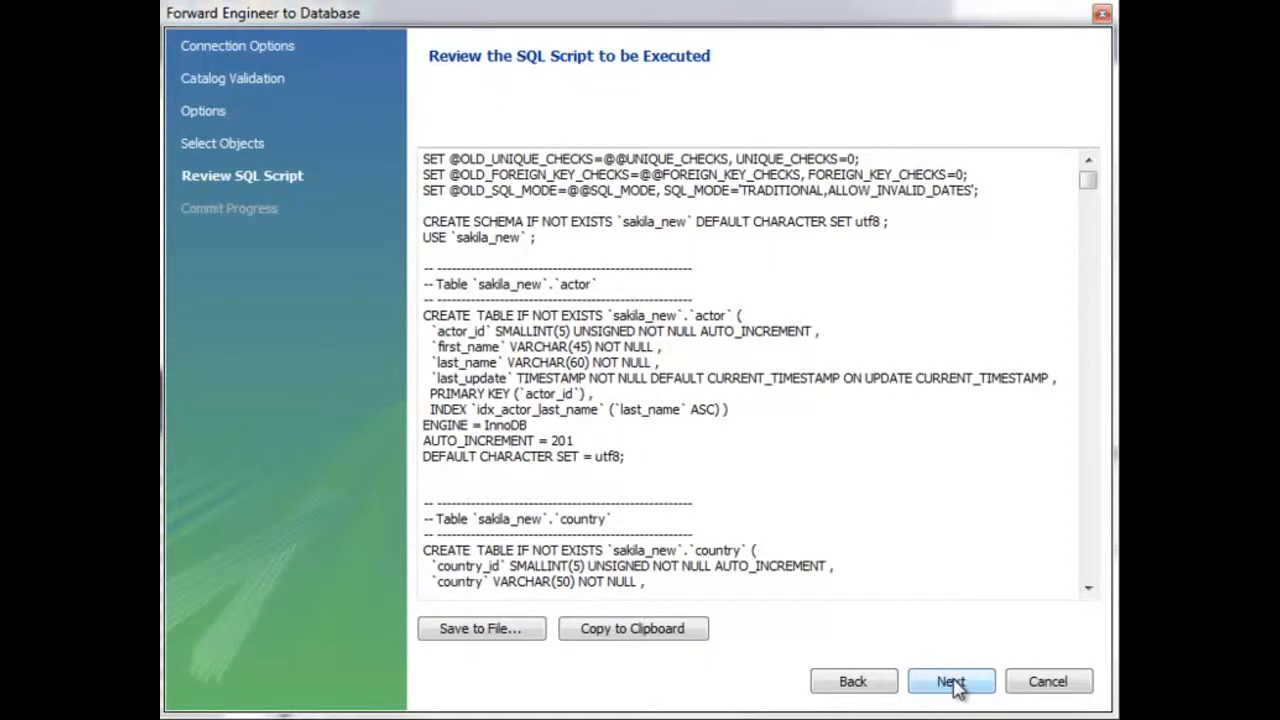
left_click(952, 683)
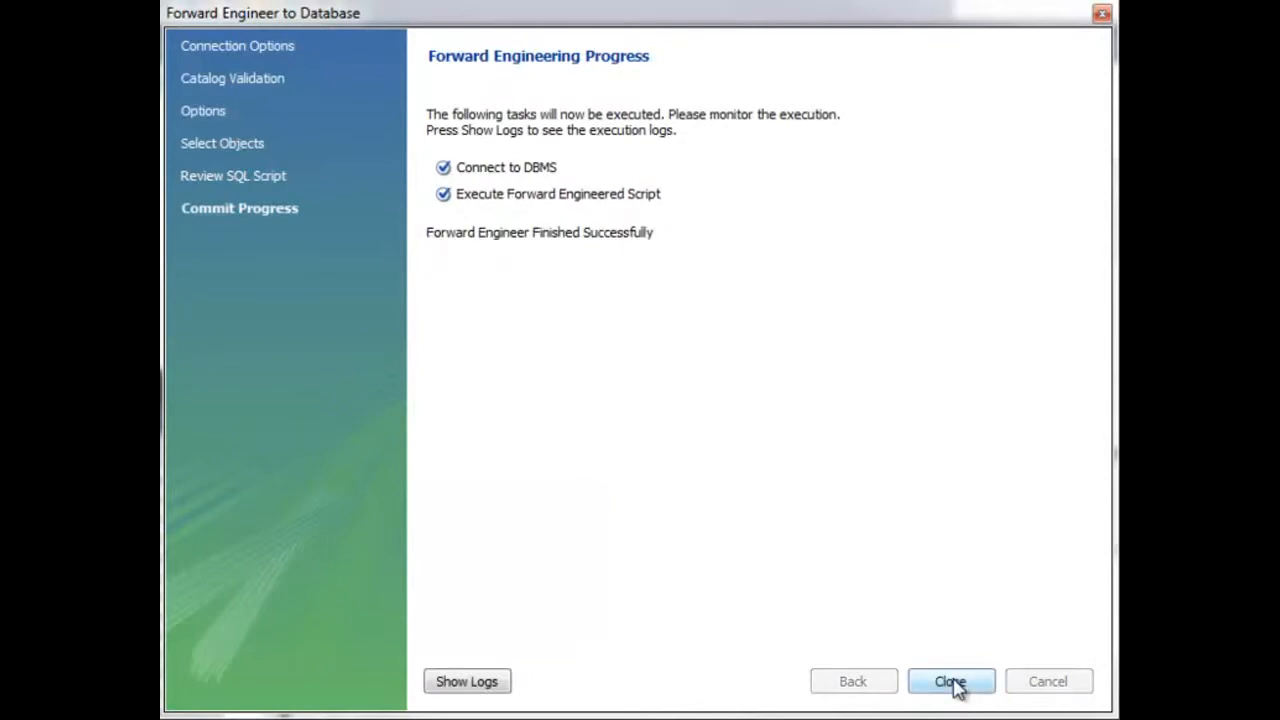
left_click(955, 686)
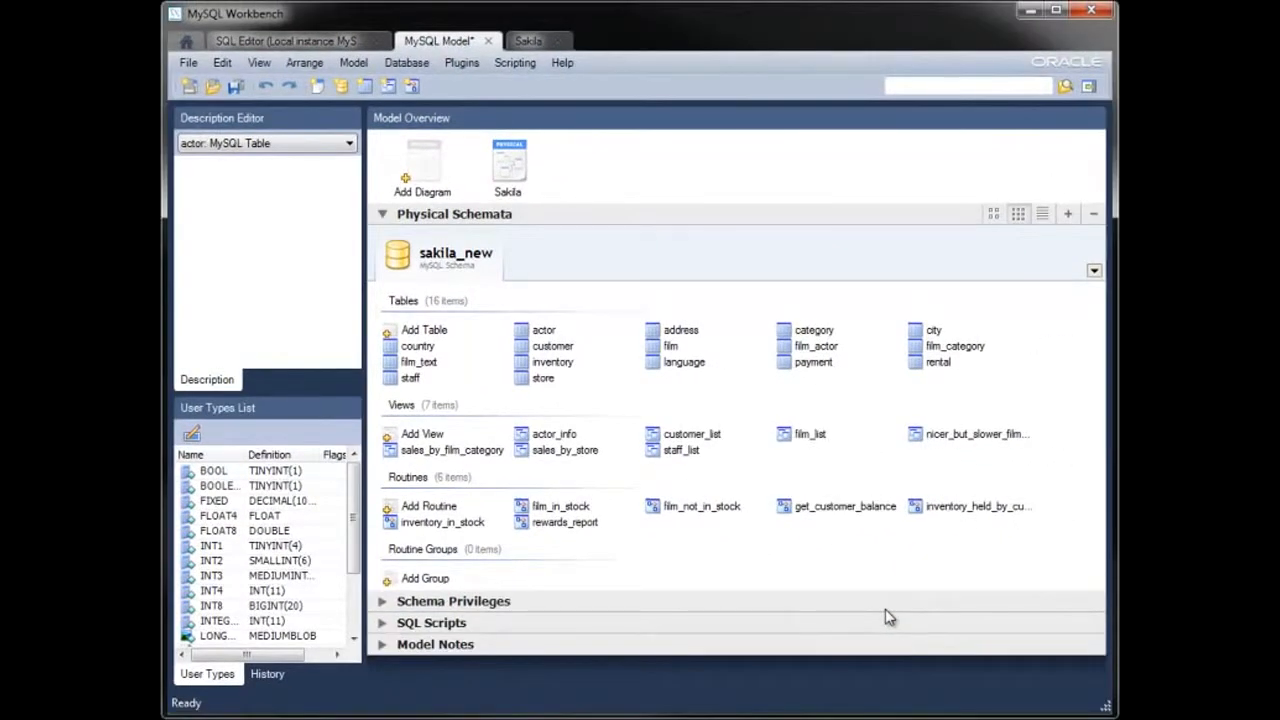
Check the server for the new schema: show the SQL Editor's Object Browser, refresh the schema list, and select sakila_new.
left_click(293, 46)
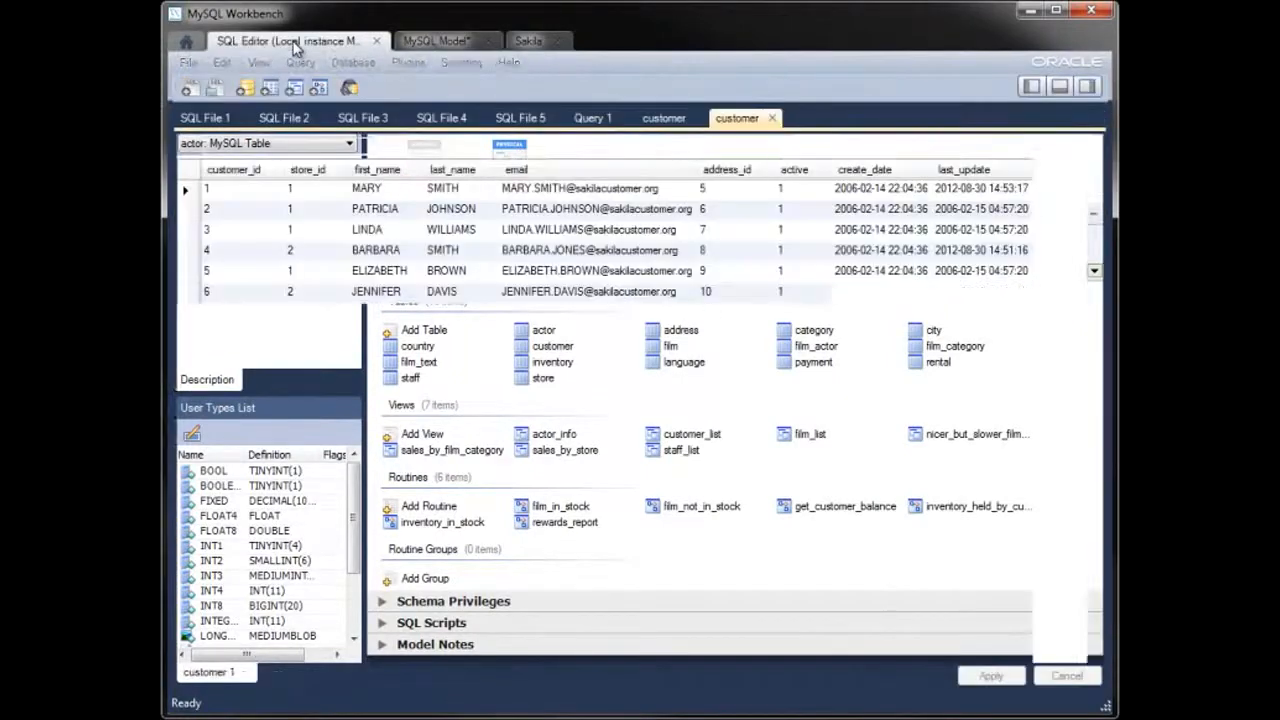
left_click(1030, 87)
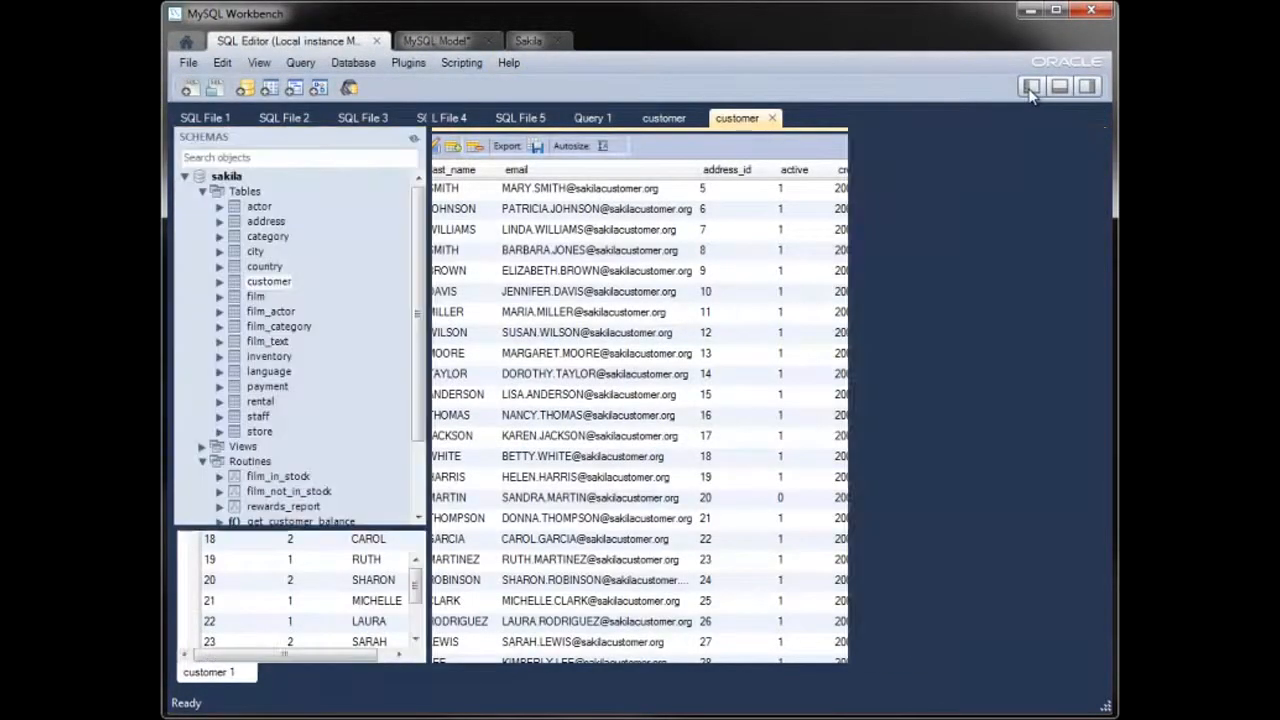
left_click(184, 177)
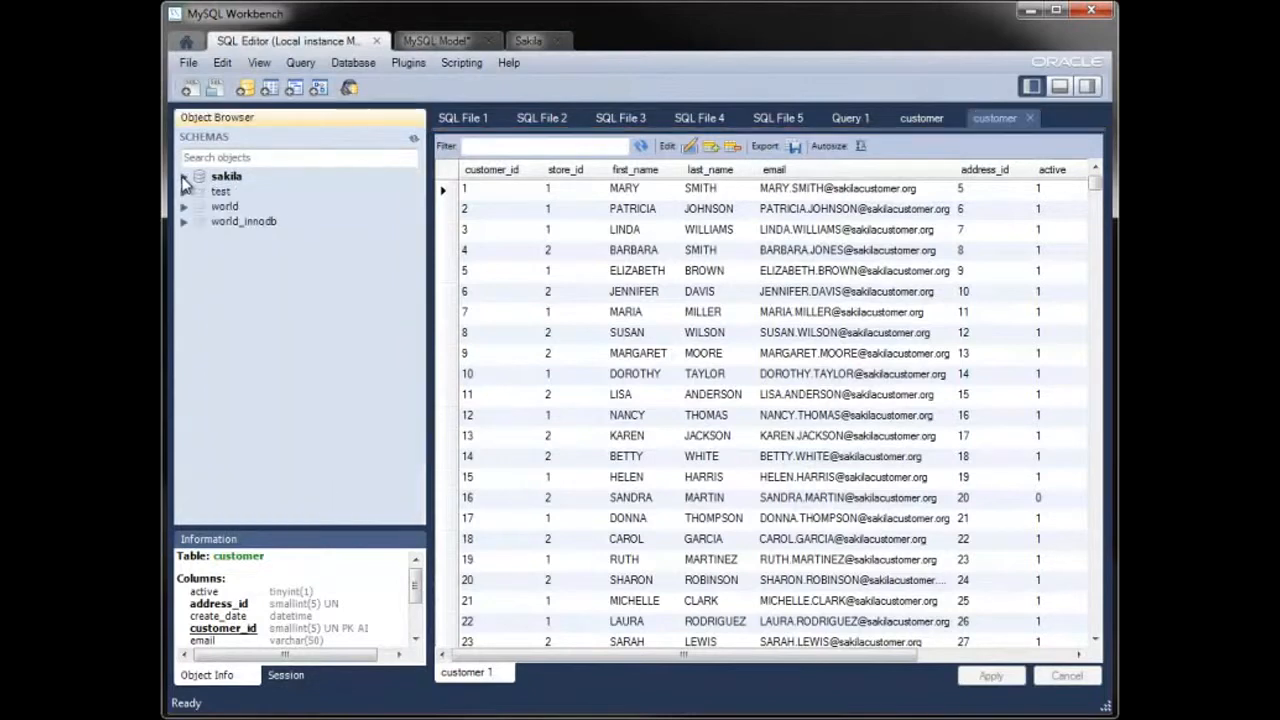
left_click(414, 138)
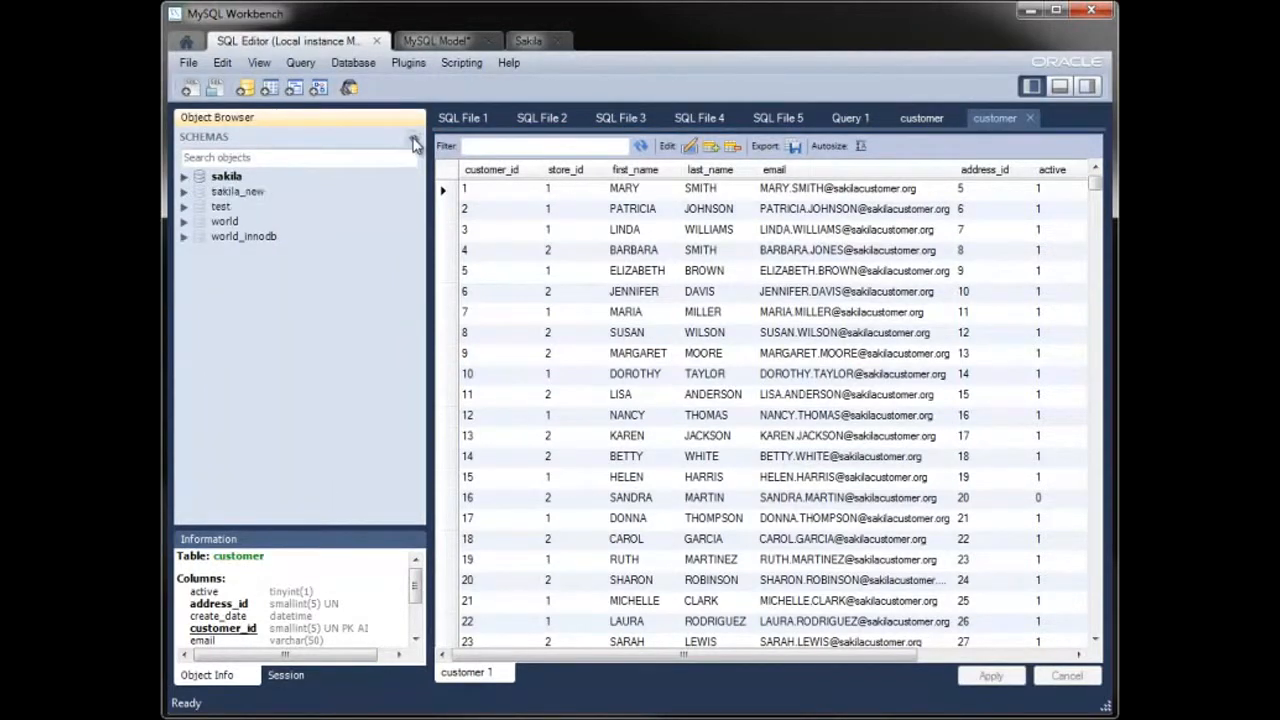
left_click(250, 193)
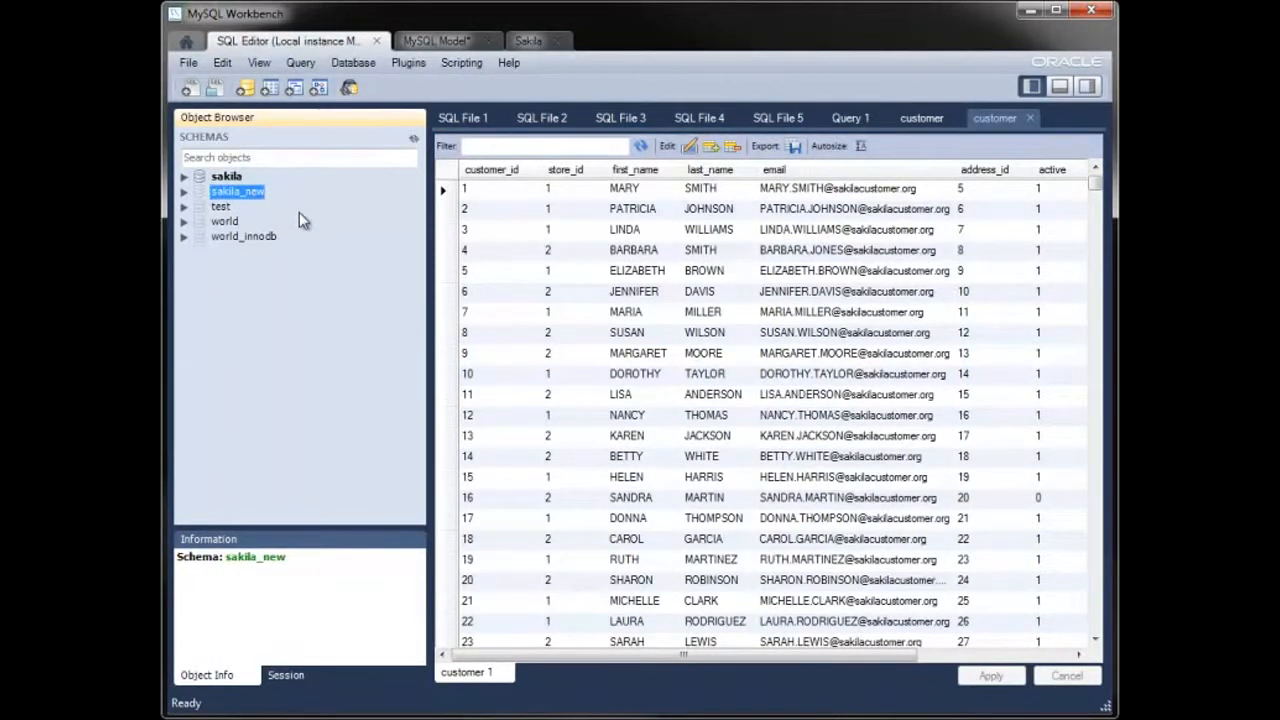
Add a new EER diagram to the model with the address, customer, city and country tables, aligning address beneath city.
left_click(460, 42)
double_click(424, 170)
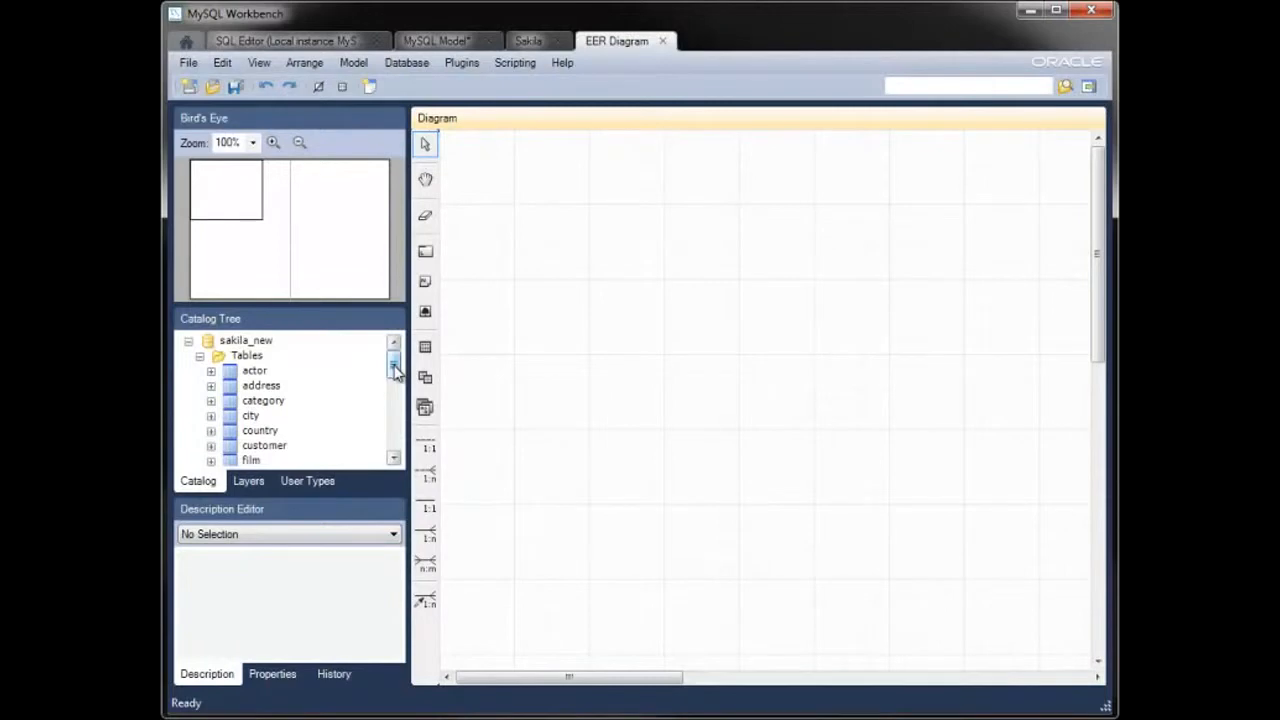
left_click_drag(260, 386, 500, 340)
left_click_drag(263, 445, 780, 345)
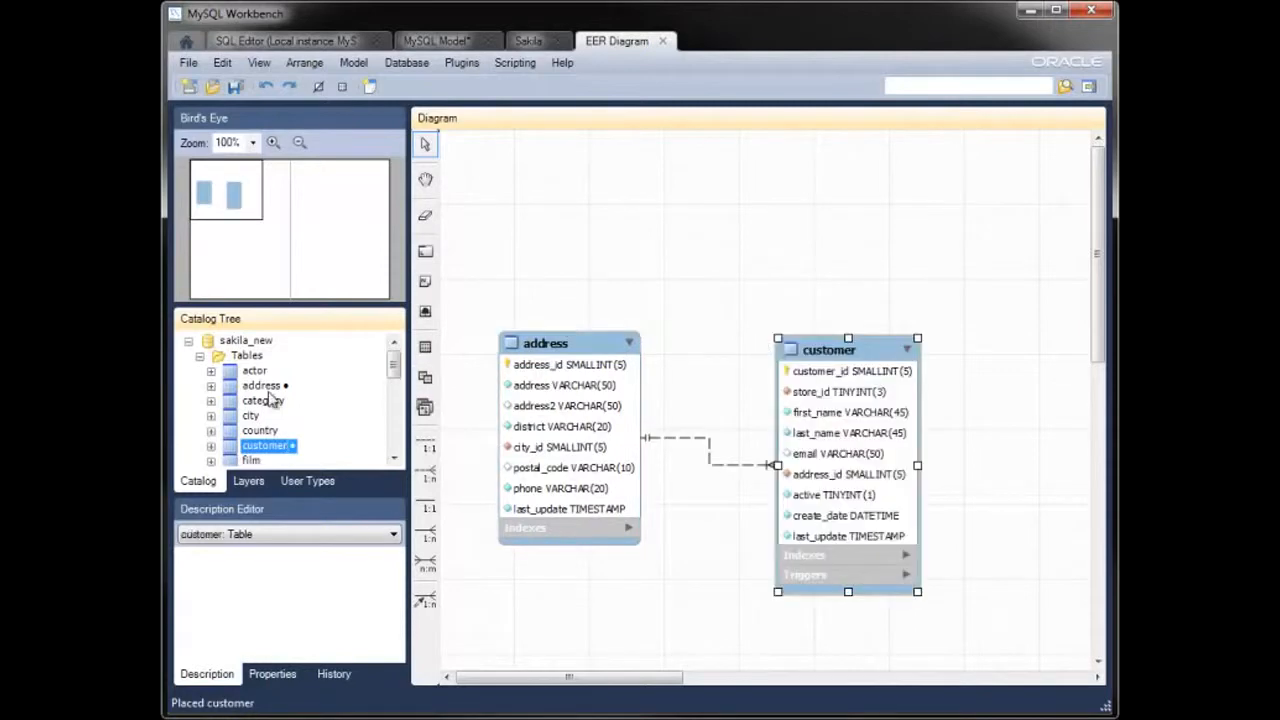
left_click_drag(252, 416, 530, 155)
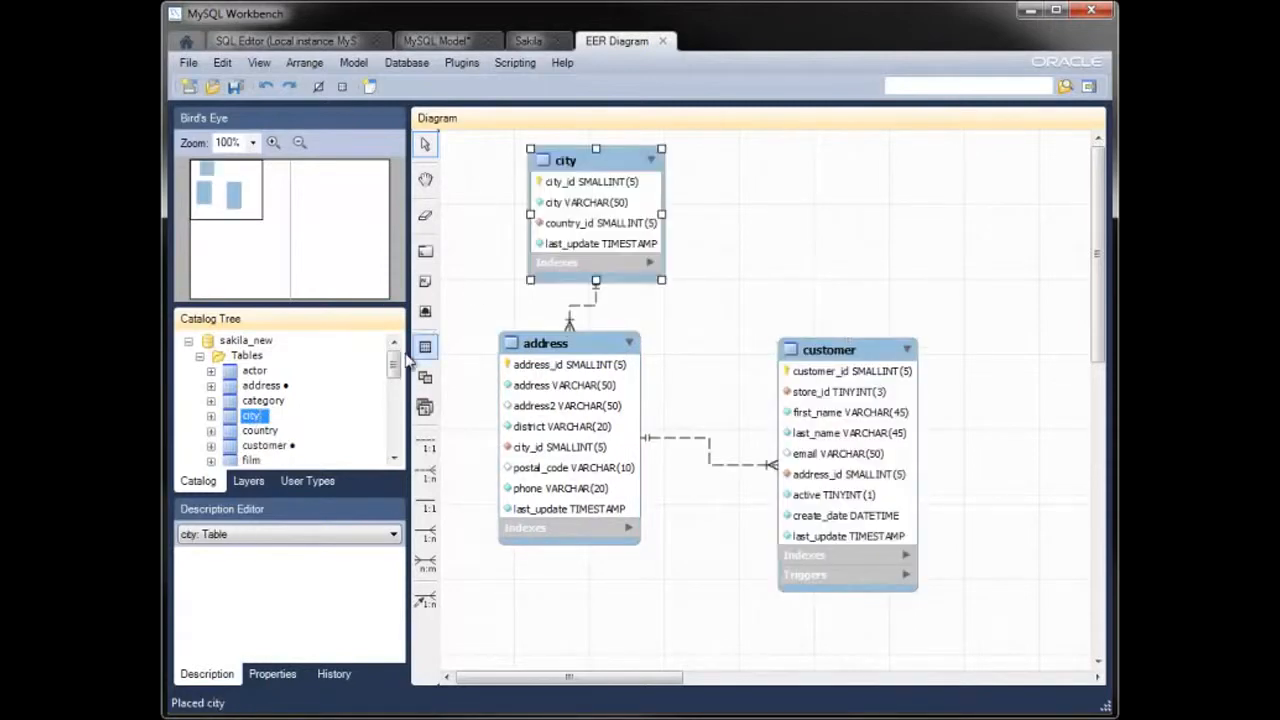
left_click_drag(268, 432, 833, 175)
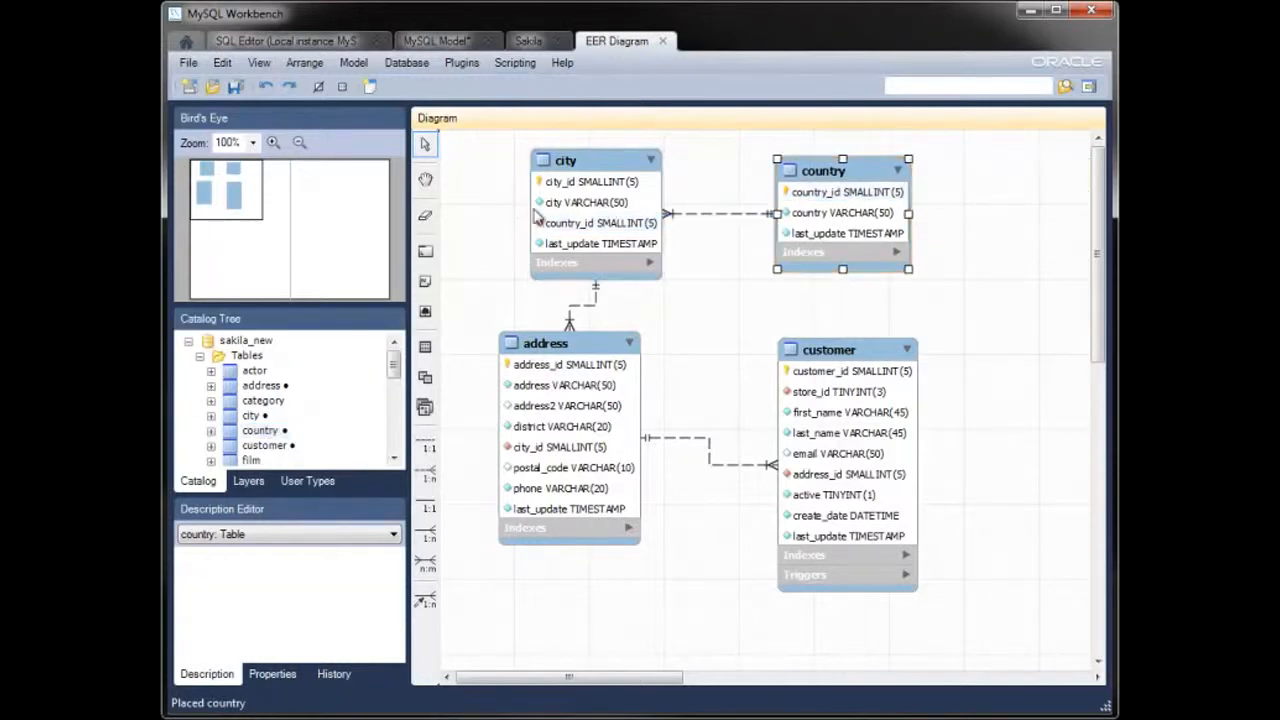
left_click_drag(576, 348, 602, 376)
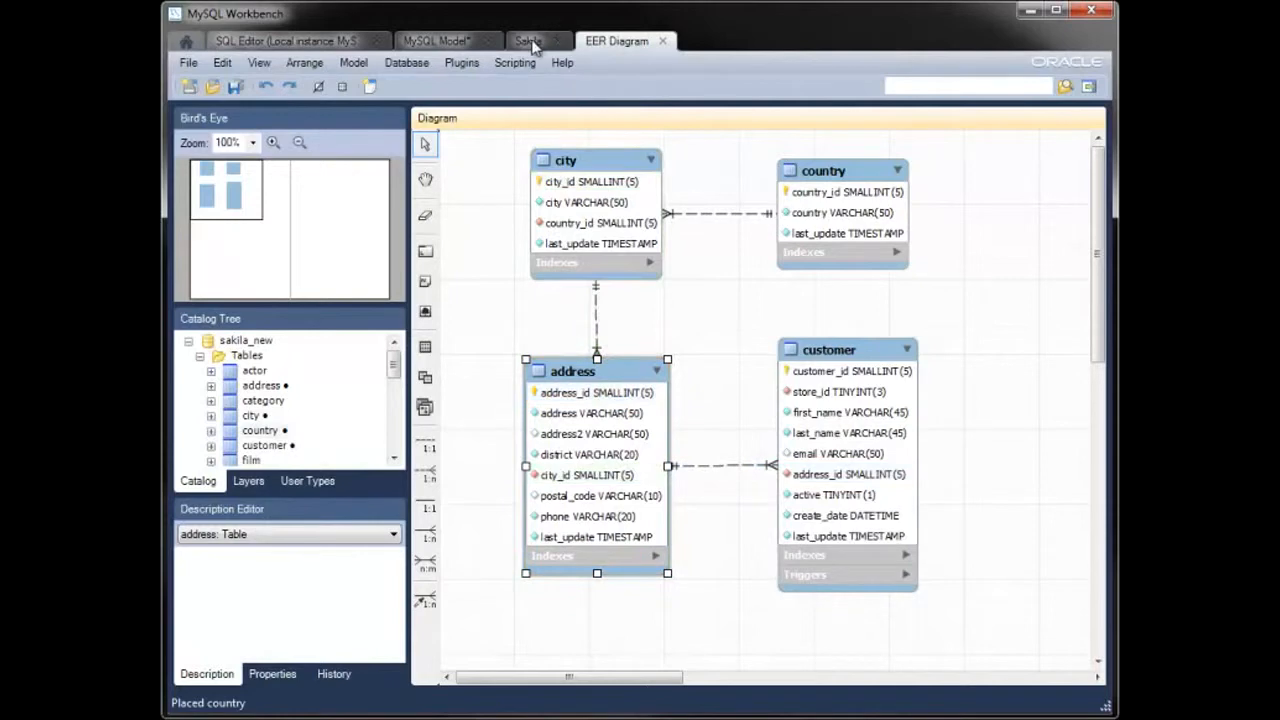
Rename the new EER diagram in the model overview as Addresses.
left_click(438, 41)
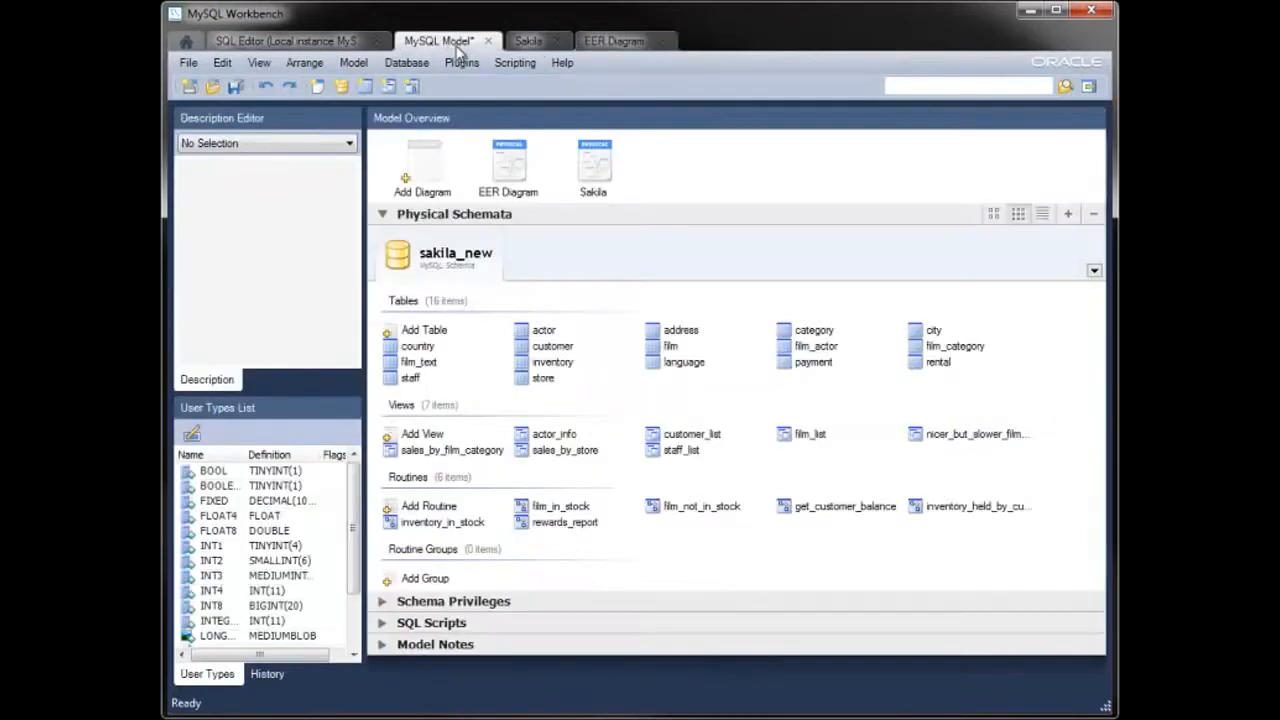
left_click(512, 194)
left_click(530, 195)
type("A")
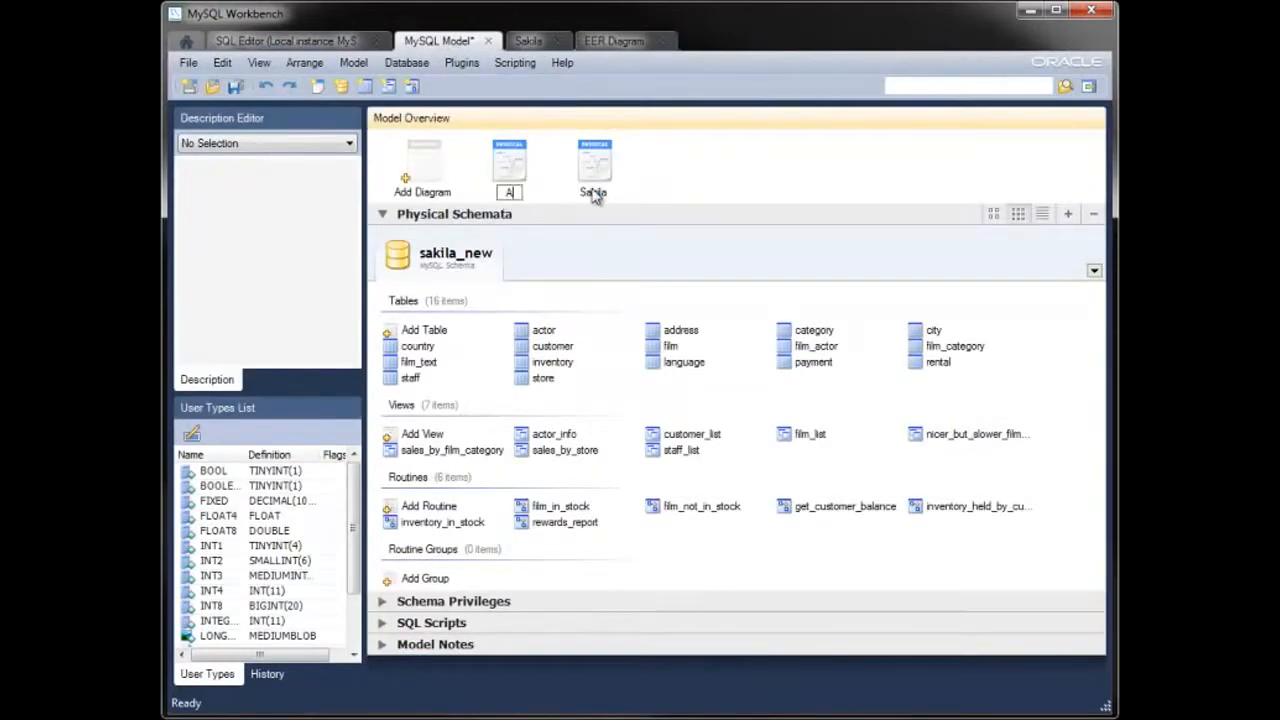
type("ddresses")
key("Return")
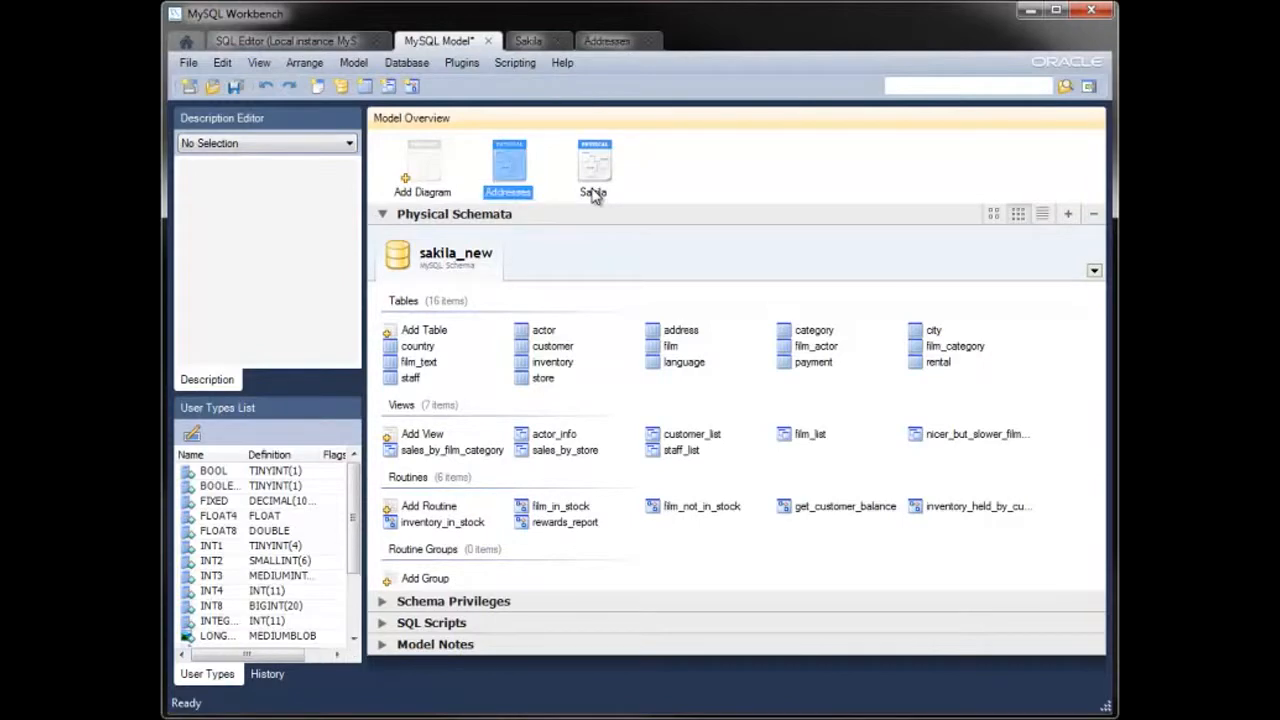
Save the model as Sakila.mwb in the Workbench documents folder.
left_click(712, 180)
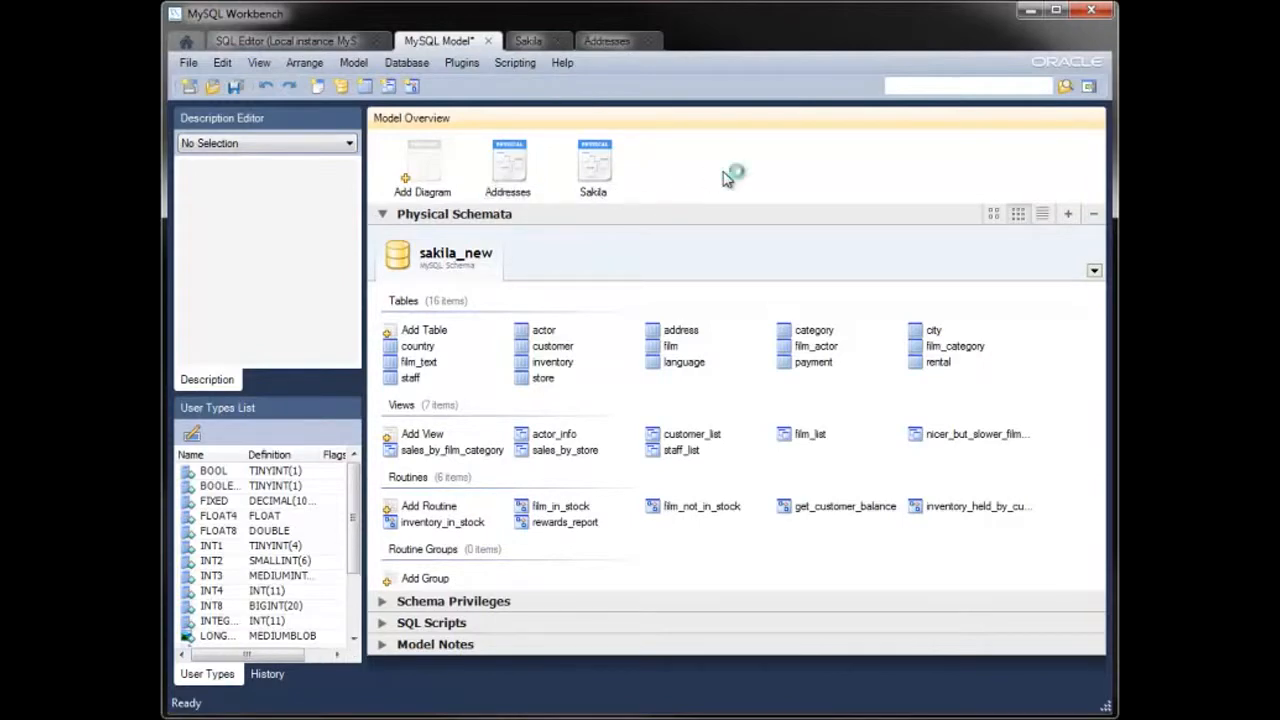
left_click(236, 88)
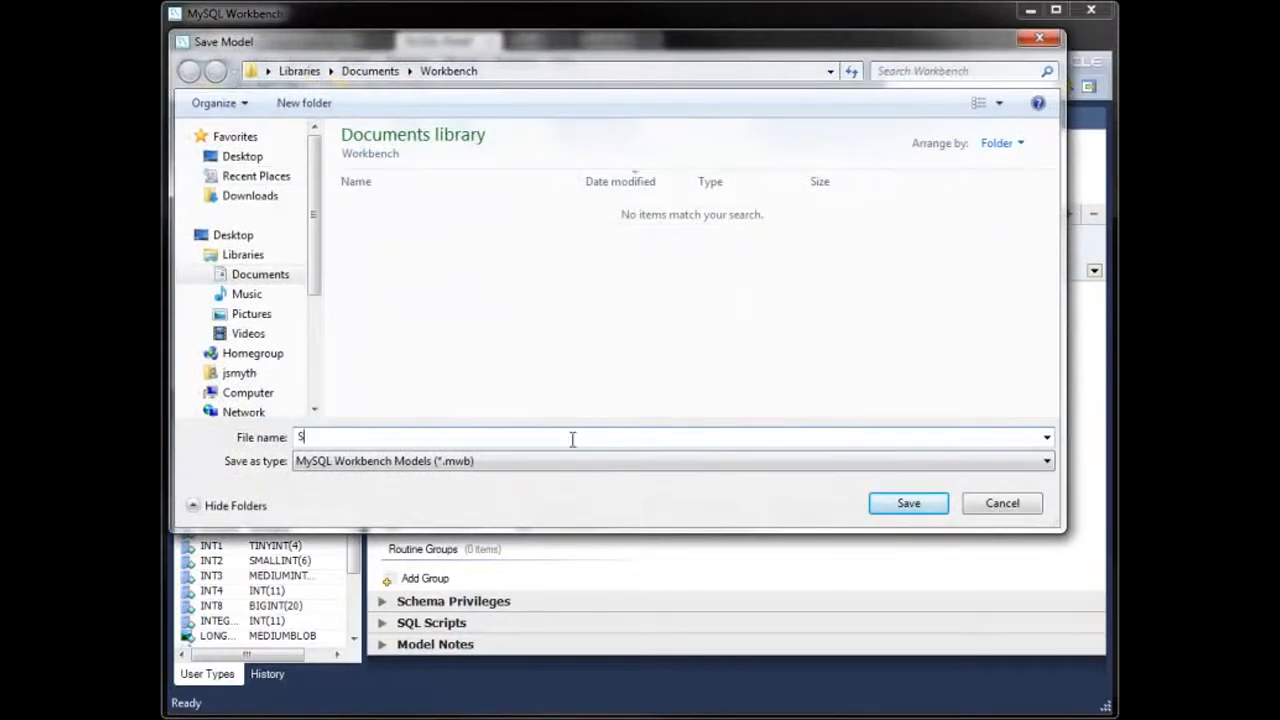
left_click(926, 508)
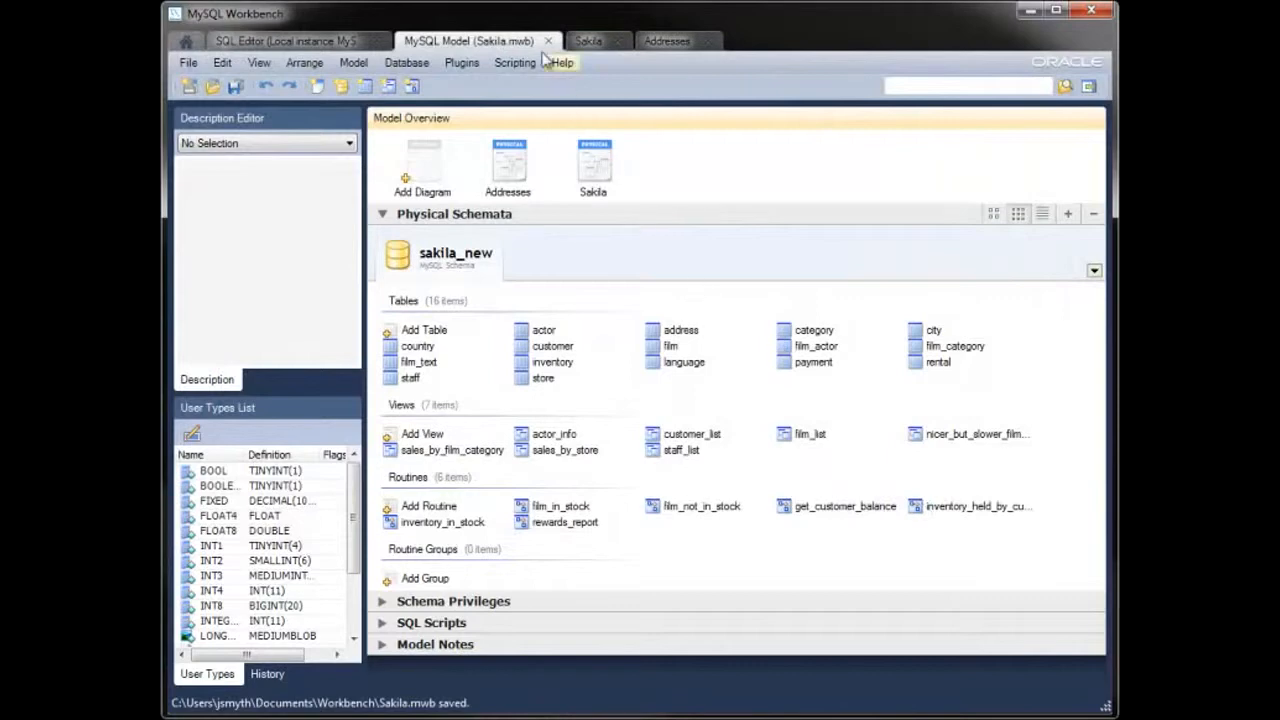
Start creating an EER model from an existing database using the Local instance connection, and choose the world_innodb schema to retrieve.
left_click(185, 44)
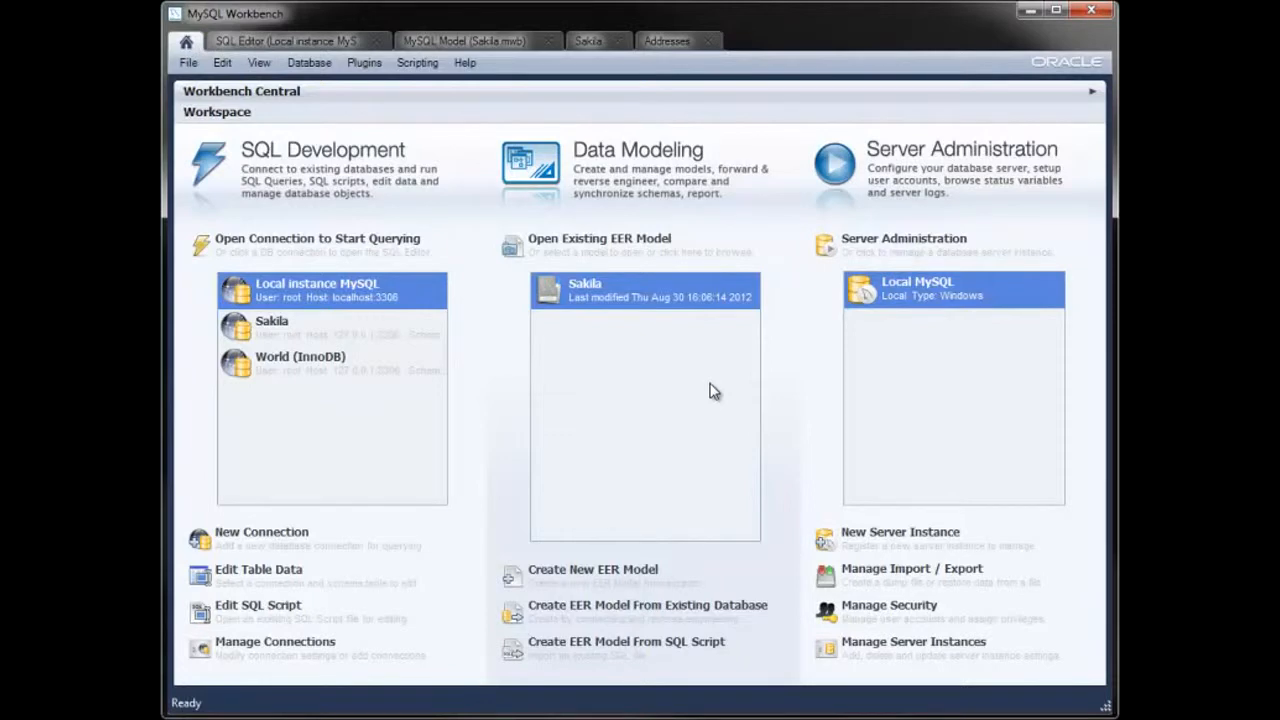
left_click(675, 606)
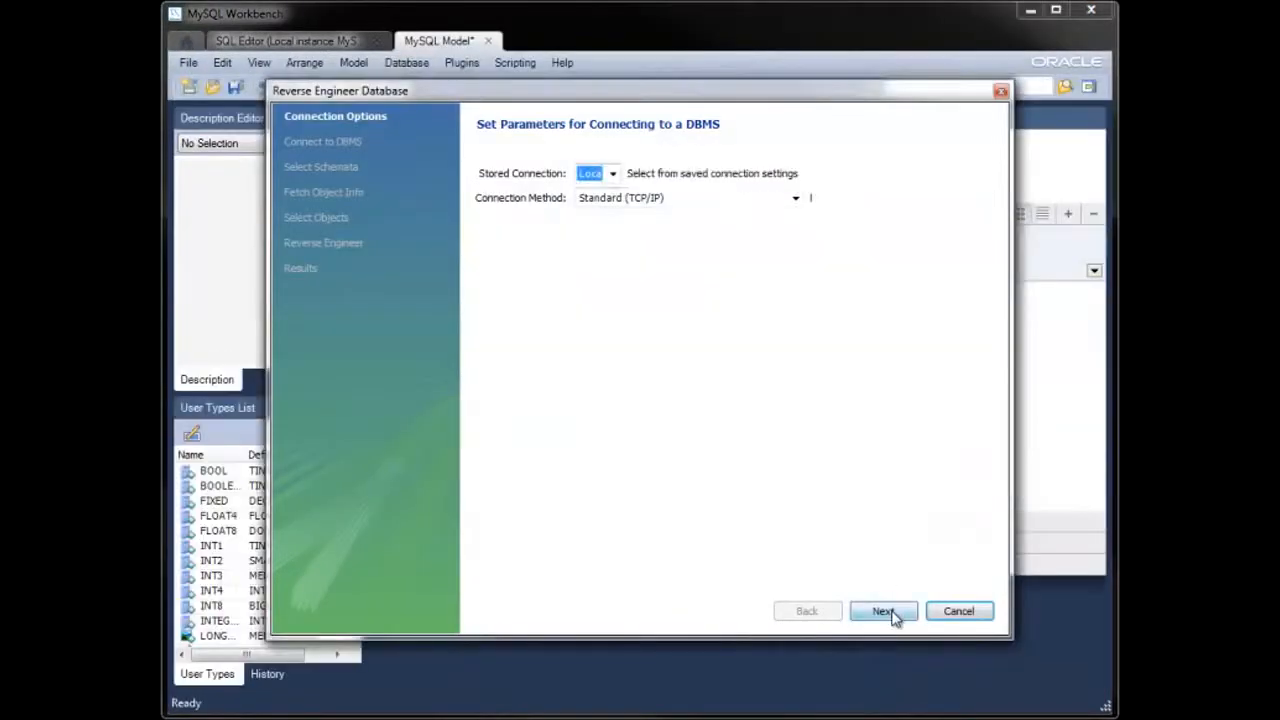
left_click(886, 611)
key("Return")
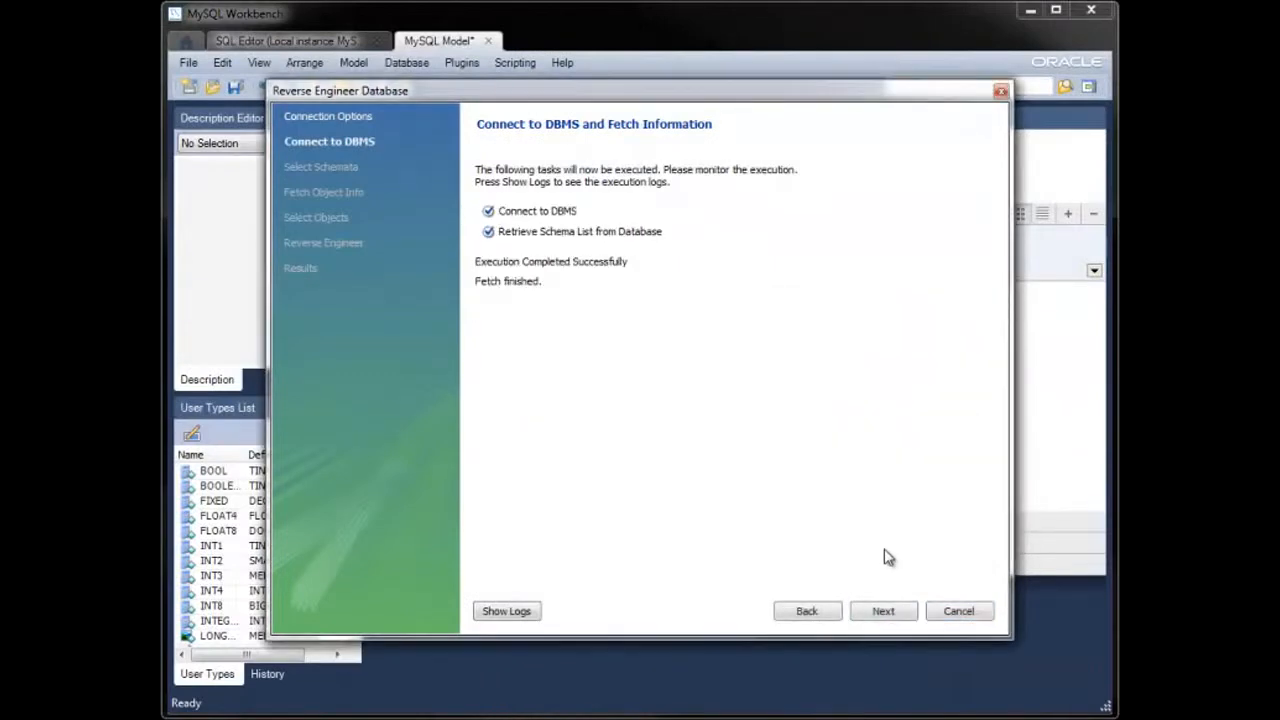
left_click(883, 611)
left_click(486, 331)
left_click(883, 611)
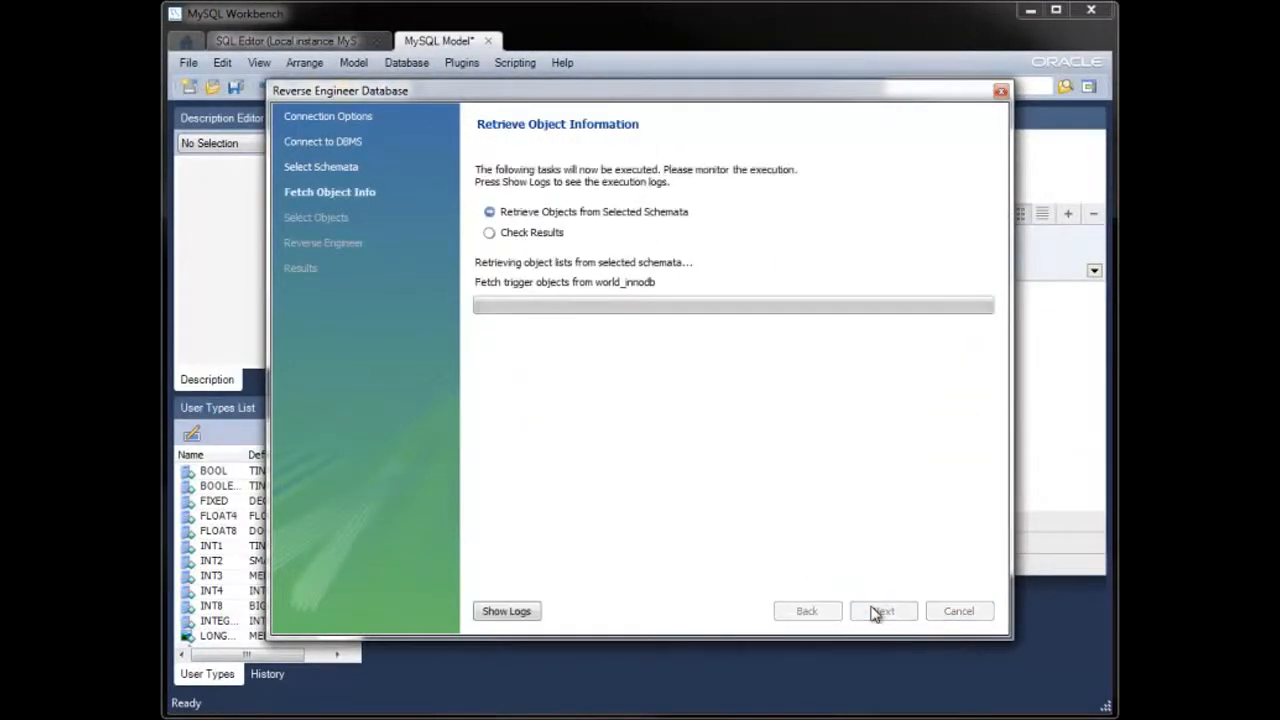
Reverse engineer the retrieved world_innodb objects onto a diagram and finish the wizard.
left_click(880, 611)
left_click(881, 612)
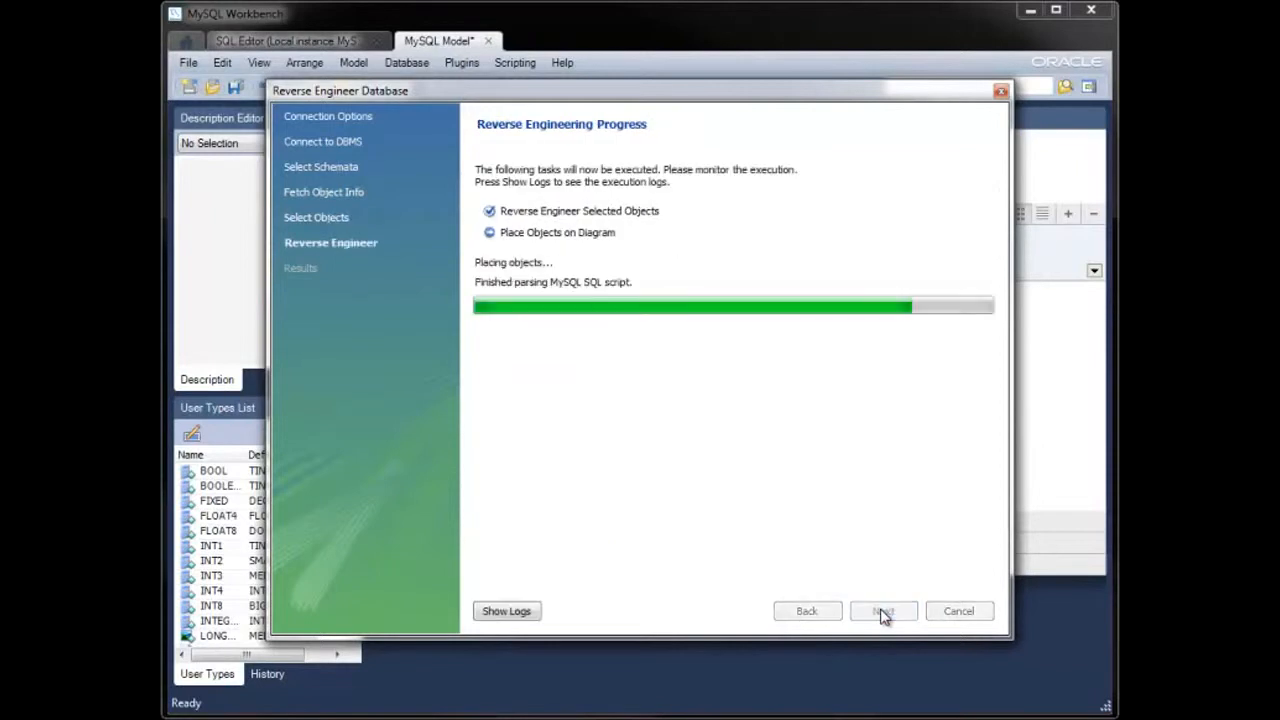
left_click(883, 612)
left_click(883, 611)
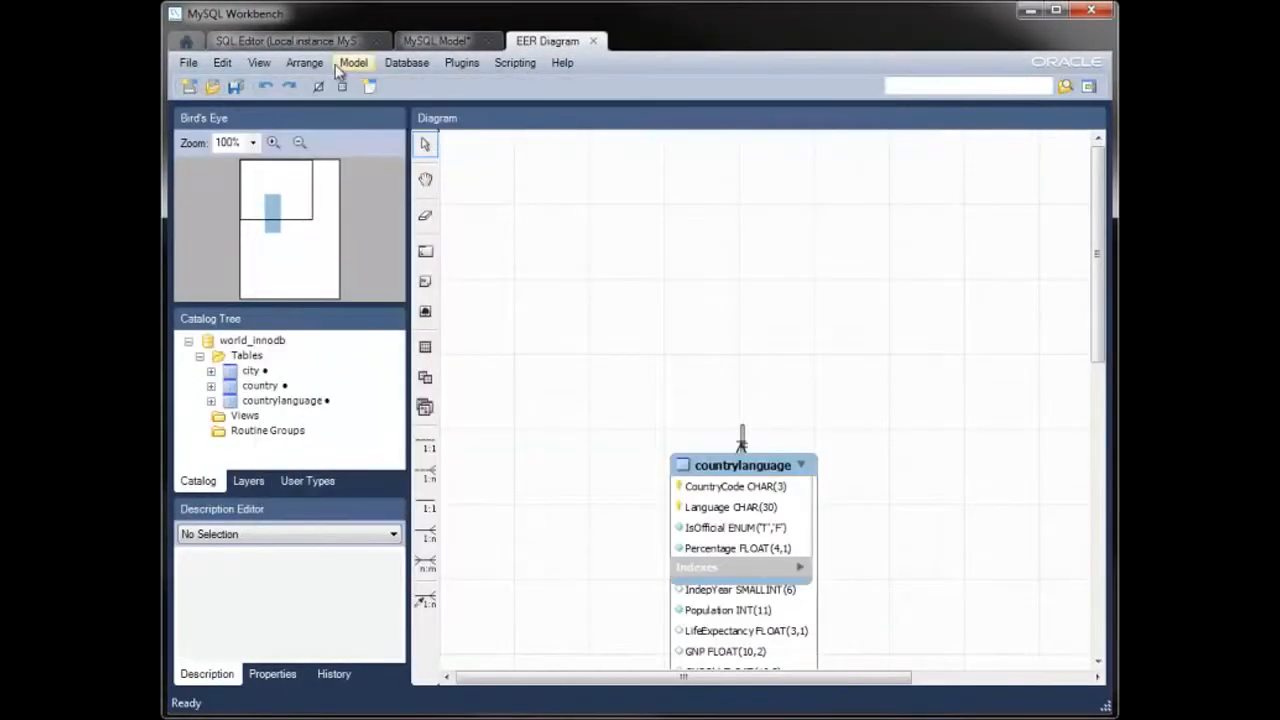
Autolayout the world_innodb diagram, view it at 75% zoom, and close the model without saving.
left_click(304, 62)
left_click(335, 169)
left_click_drag(287, 202, 299, 219)
left_click(300, 144)
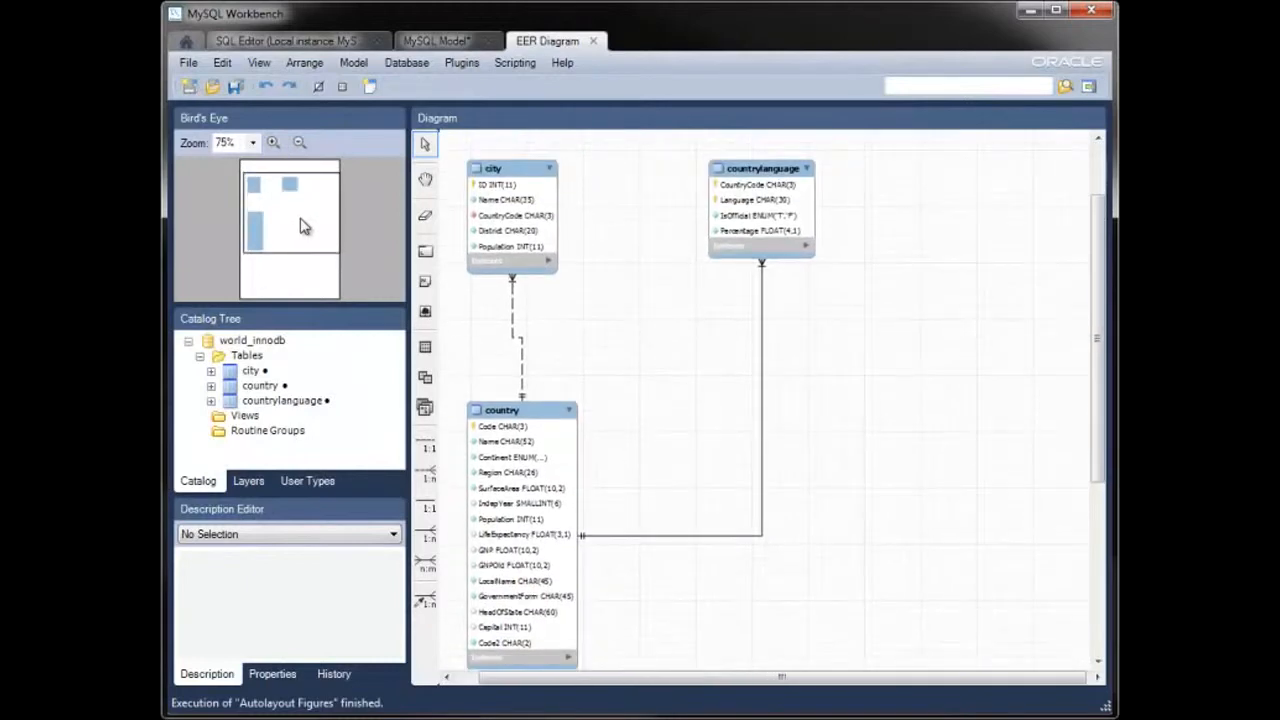
left_click(489, 42)
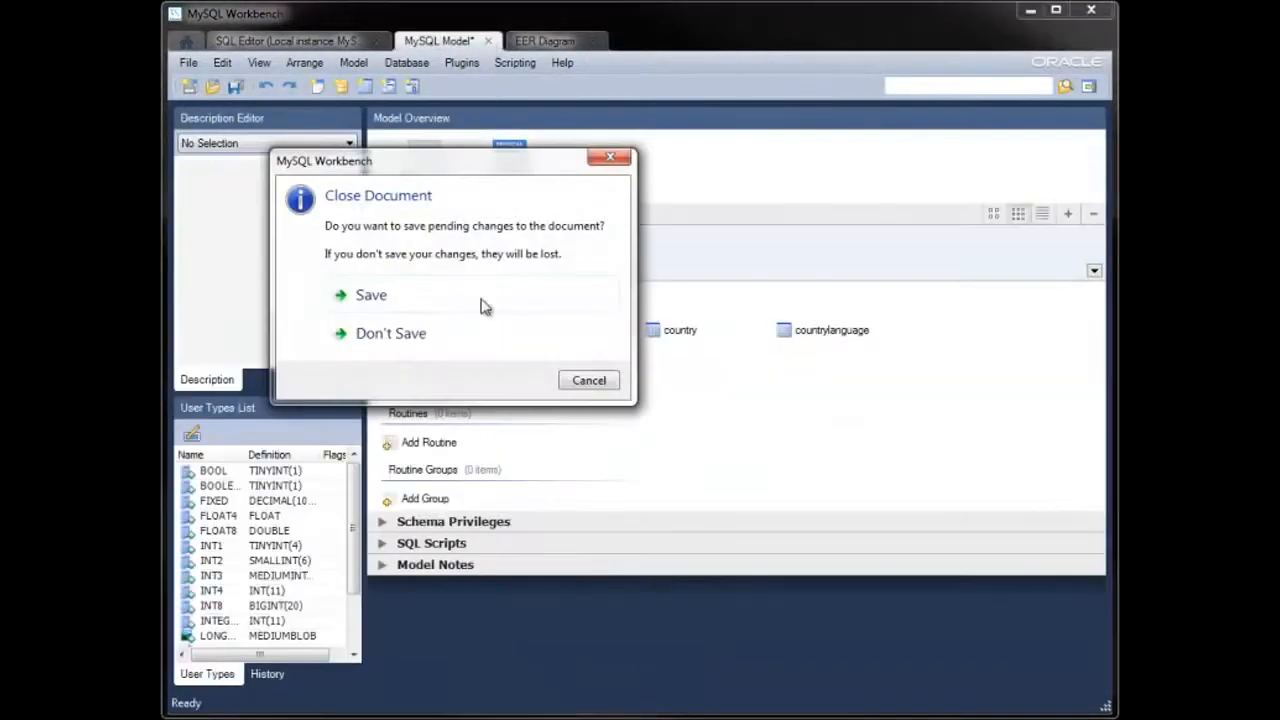
left_click(470, 333)
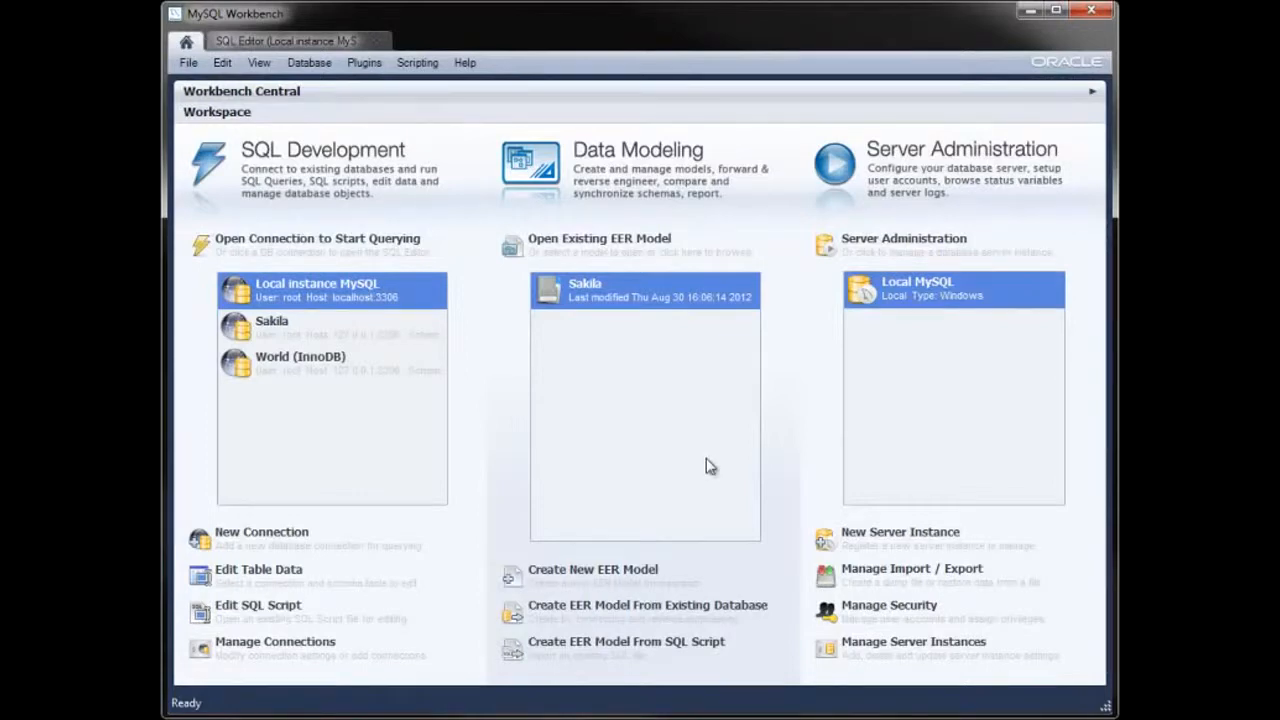
Open the Sakila-Sample.mwb model to examine the layers of its EER diagram, and close the model without saving.
left_click(600, 240)
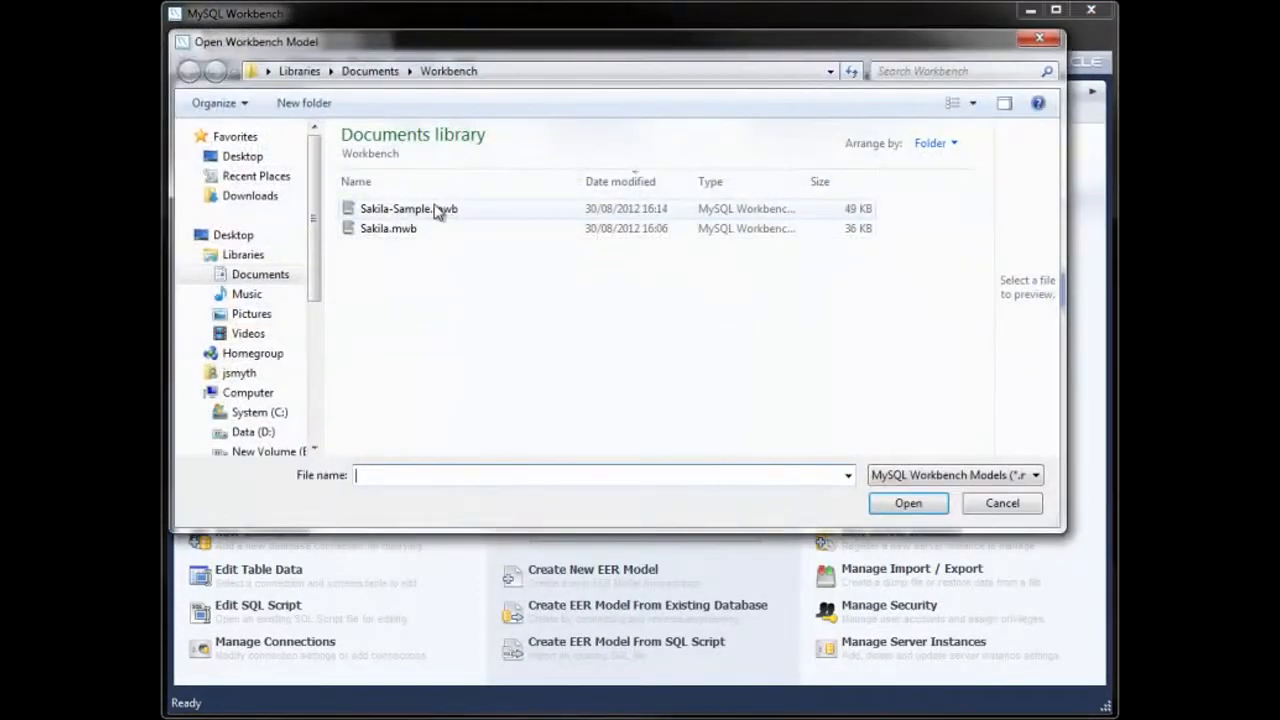
double_click(437, 212)
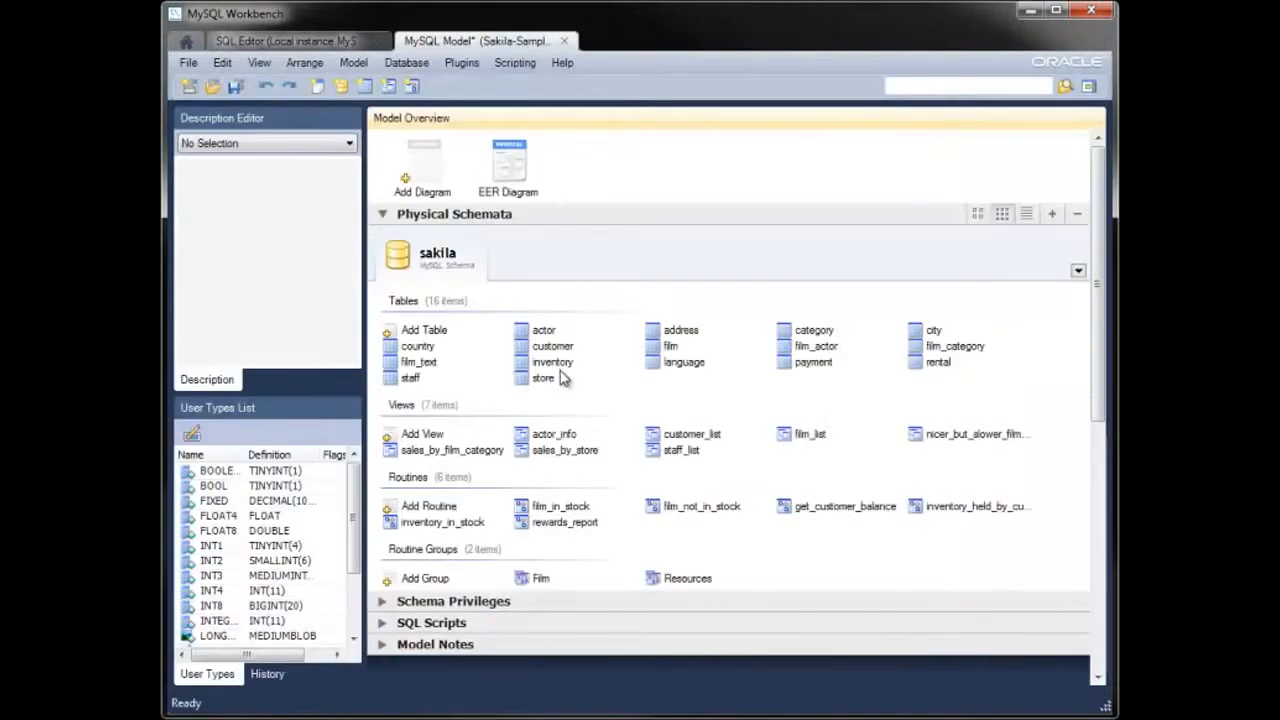
double_click(510, 170)
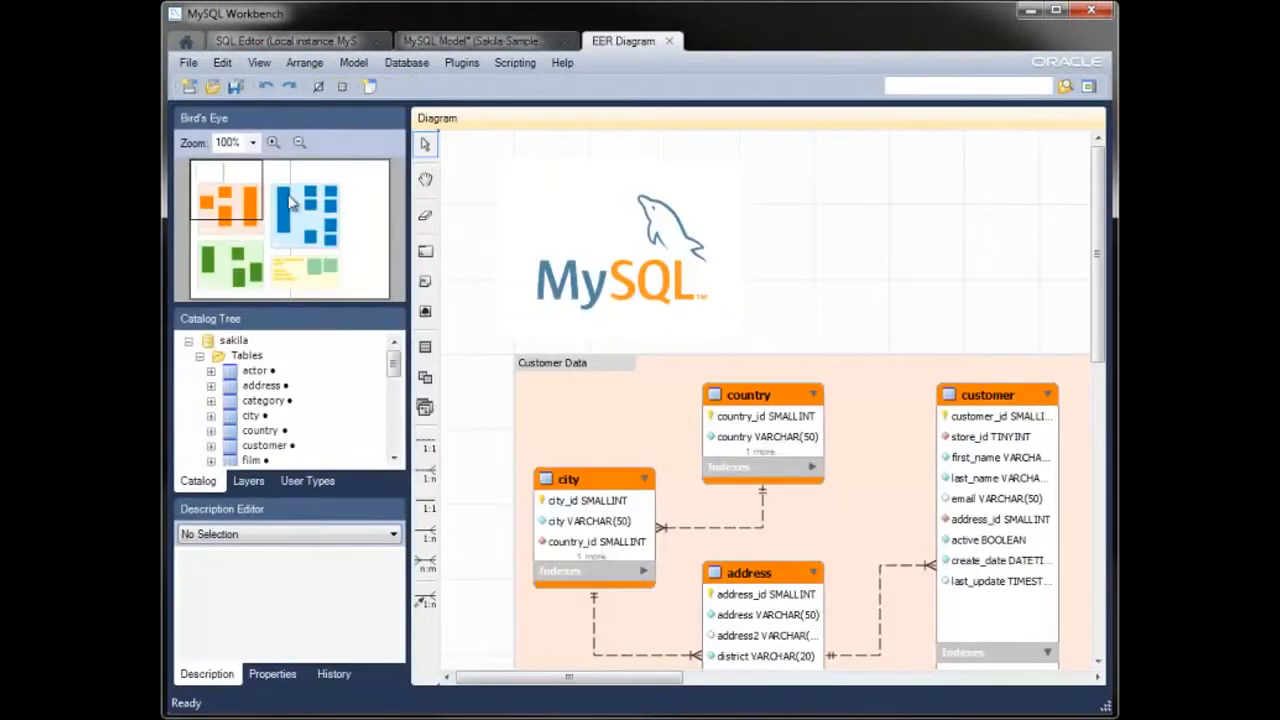
left_click_drag(290, 203, 234, 203)
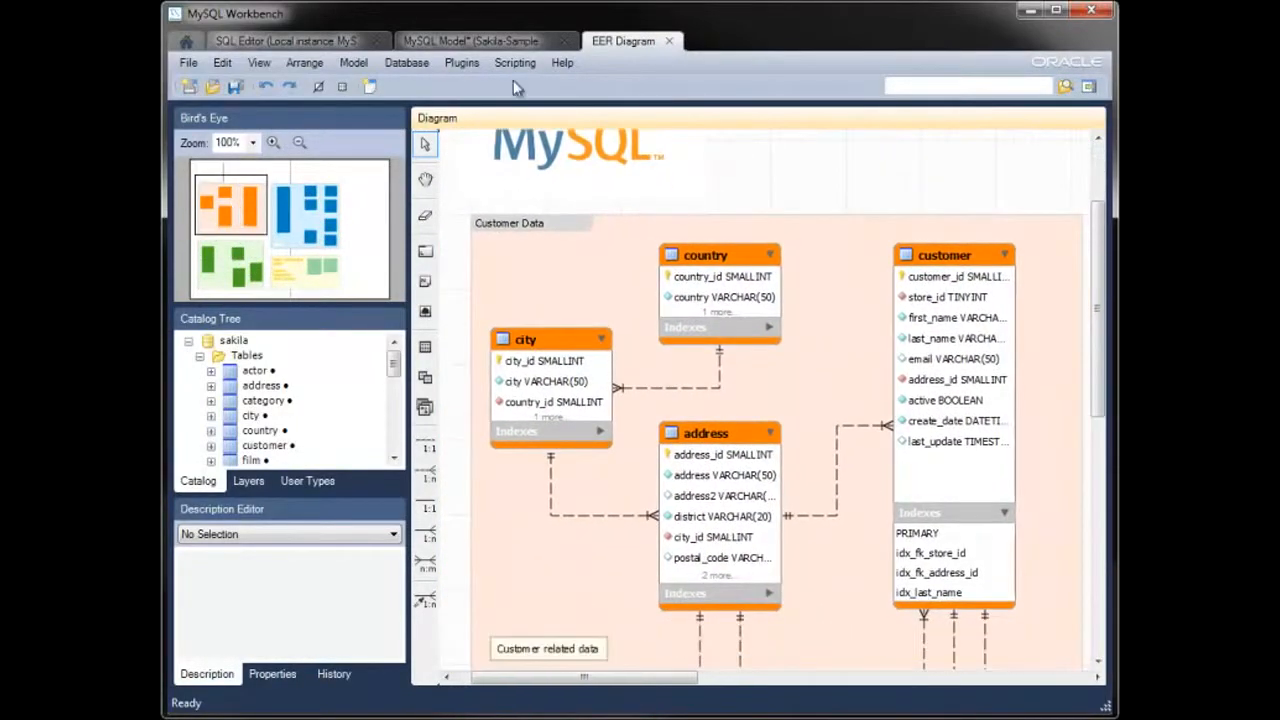
left_click(565, 41)
left_click(402, 333)
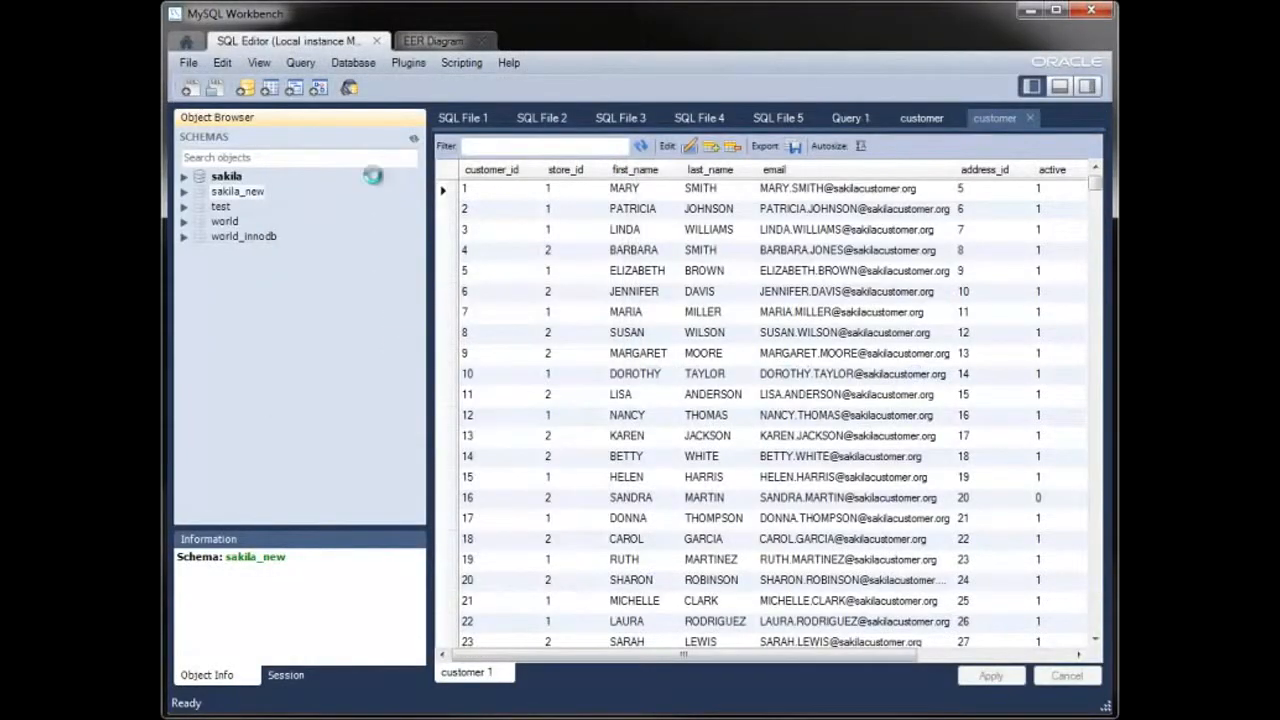
Open server administration for the Local MySQL instance, entering the account password to connect.
left_click(186, 42)
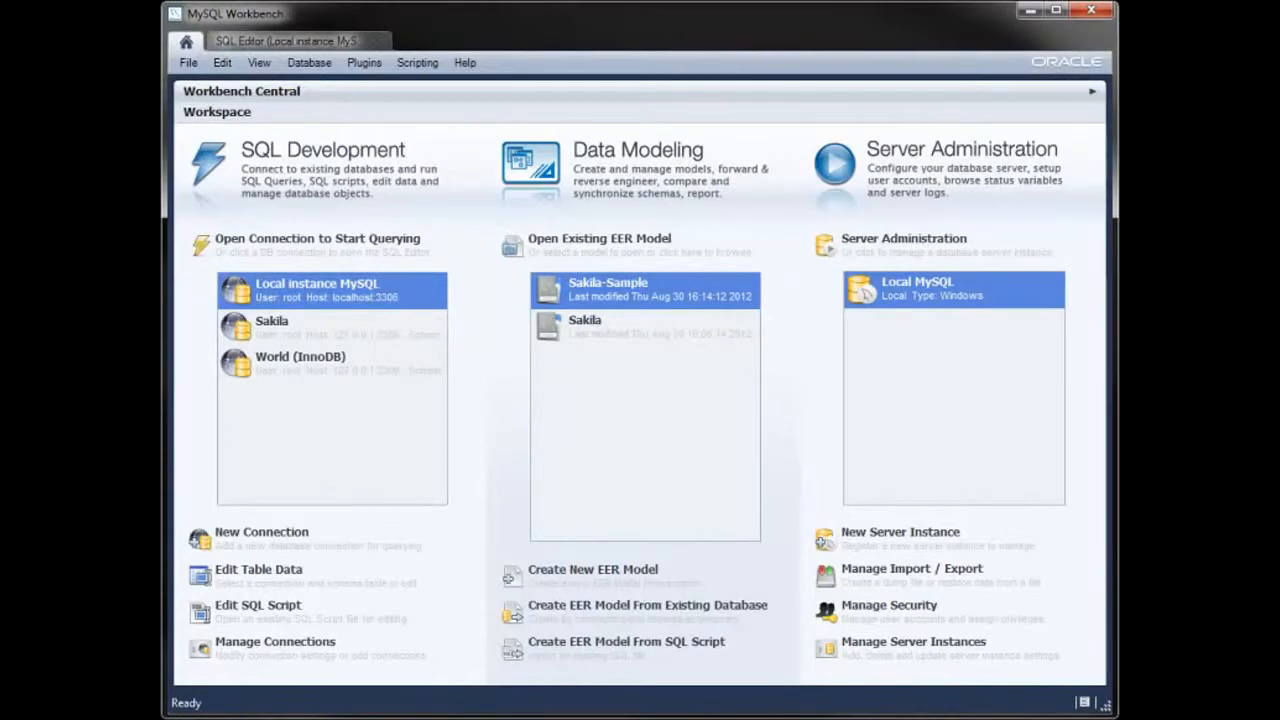
double_click(916, 290)
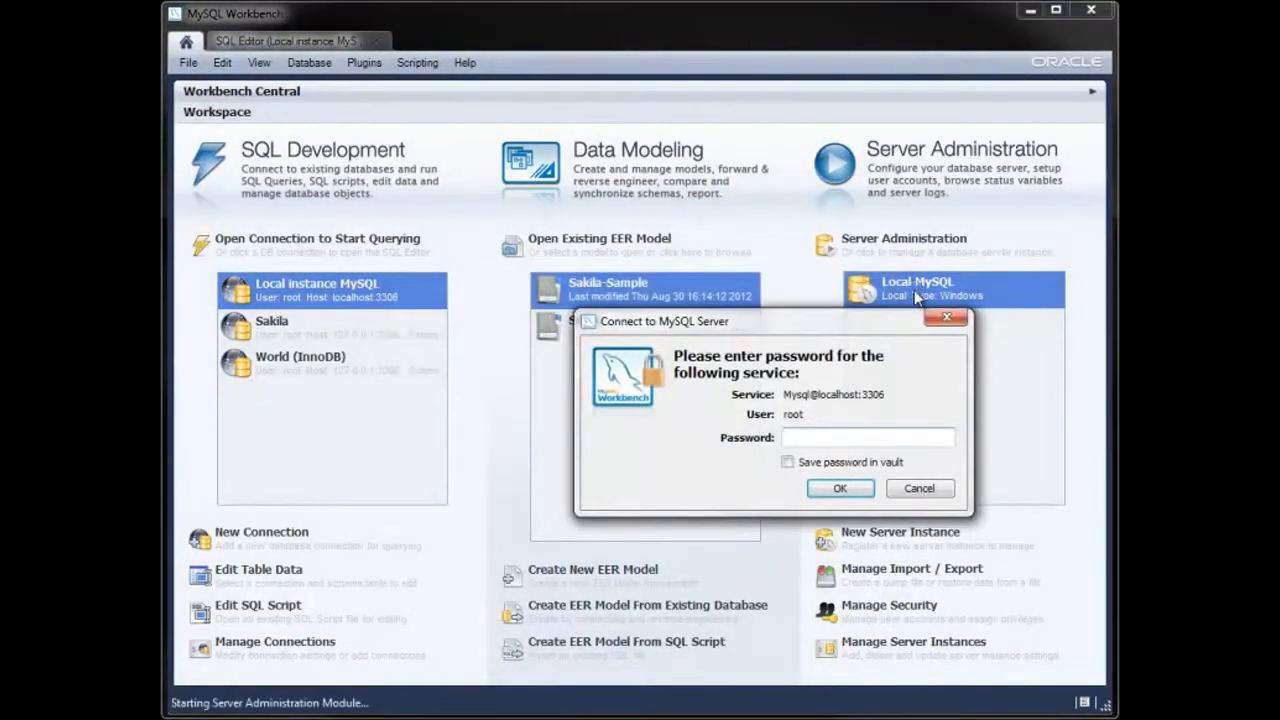
key("Return")
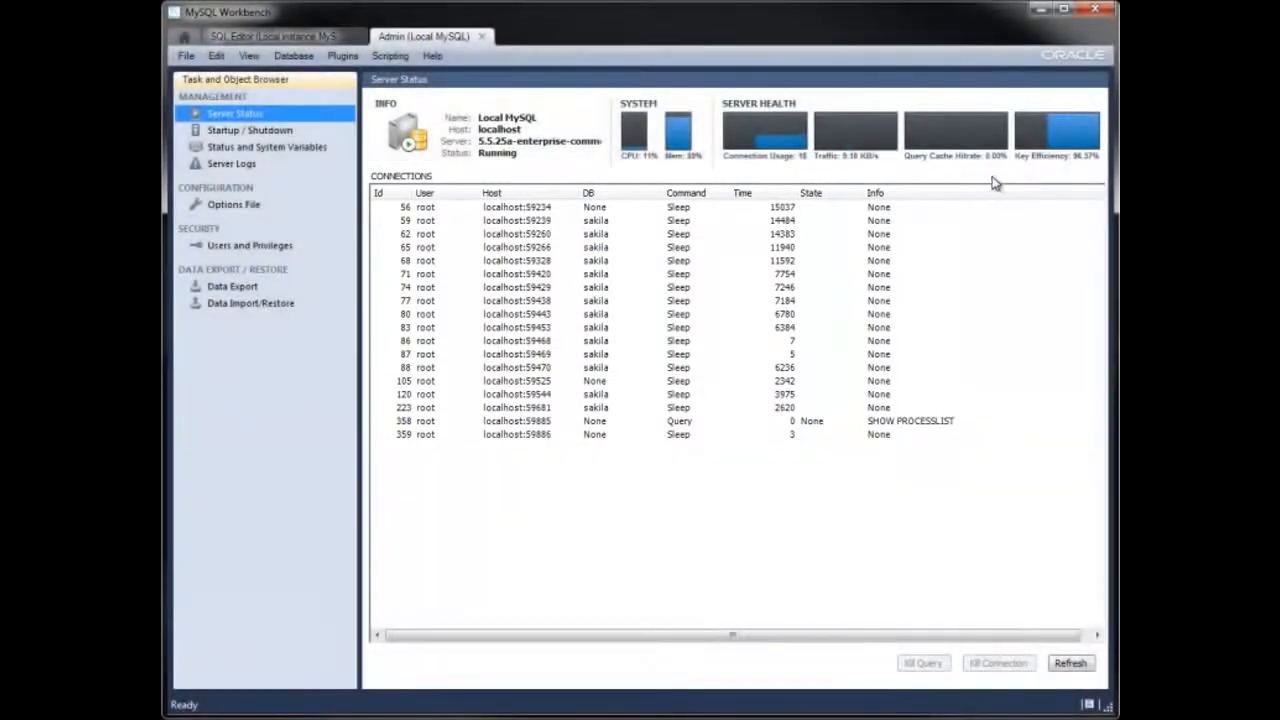
View the server's startup and shutdown information, and examine all status variables and those in the Innodb category.
left_click(300, 131)
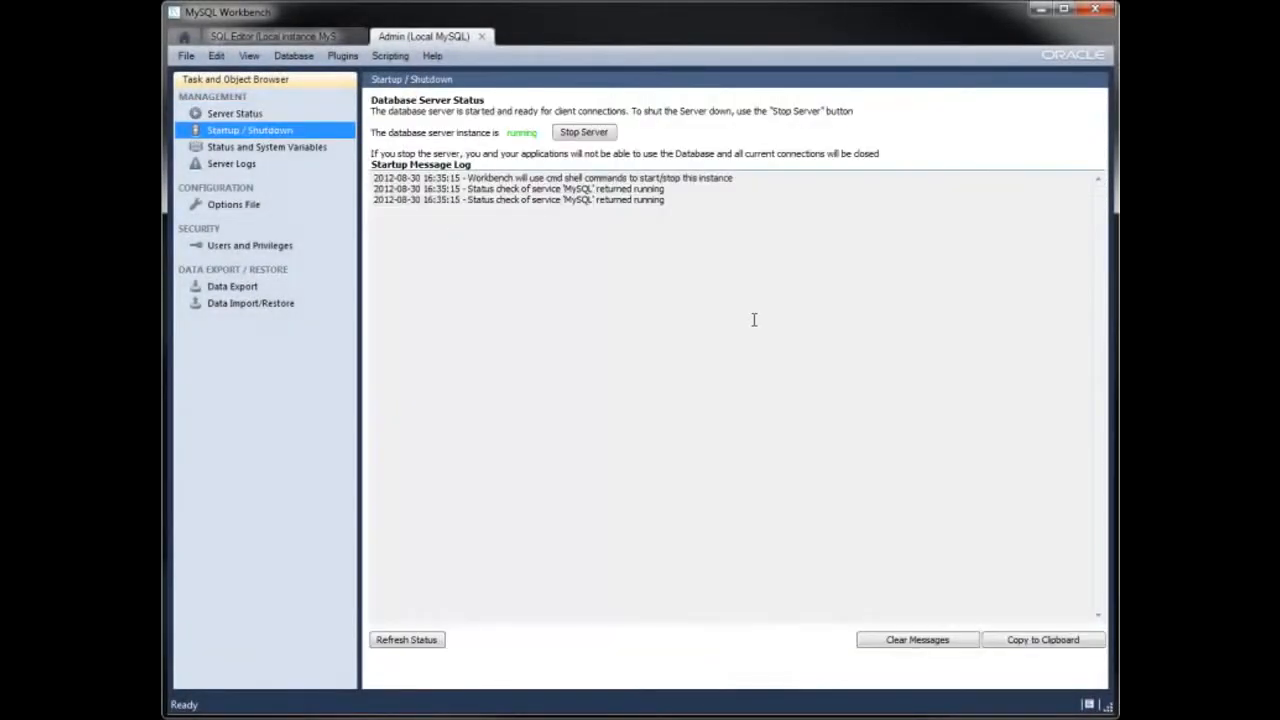
left_click(300, 147)
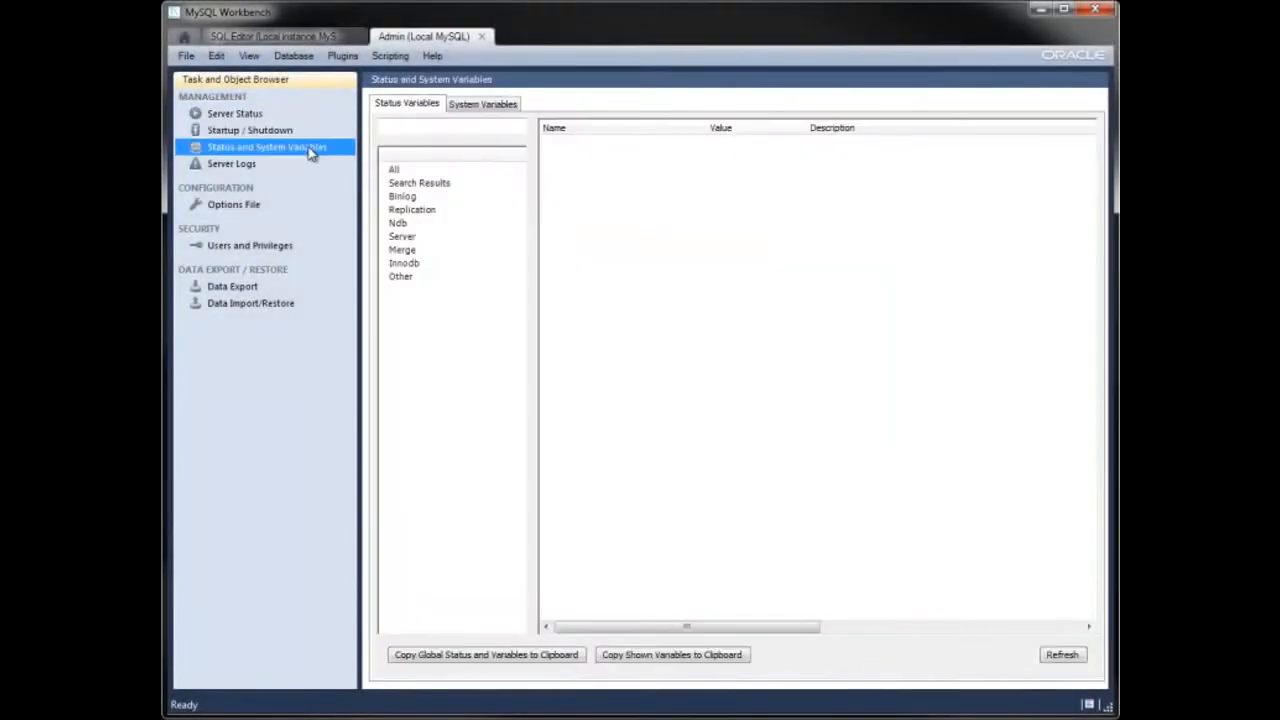
left_click(485, 105)
left_click(406, 104)
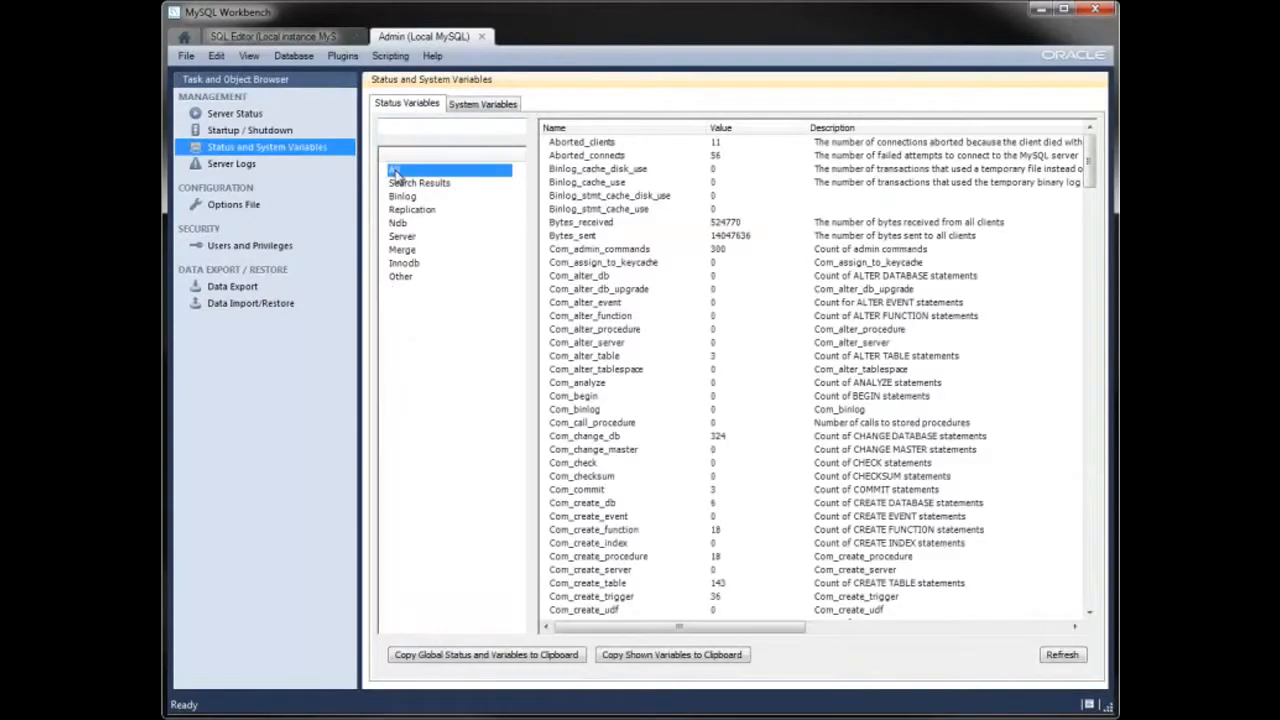
mouse_move(1087, 156)
left_mouse_down()
mouse_move(1087, 320)
mouse_move(1087, 135)
left_mouse_up()
left_click(405, 264)
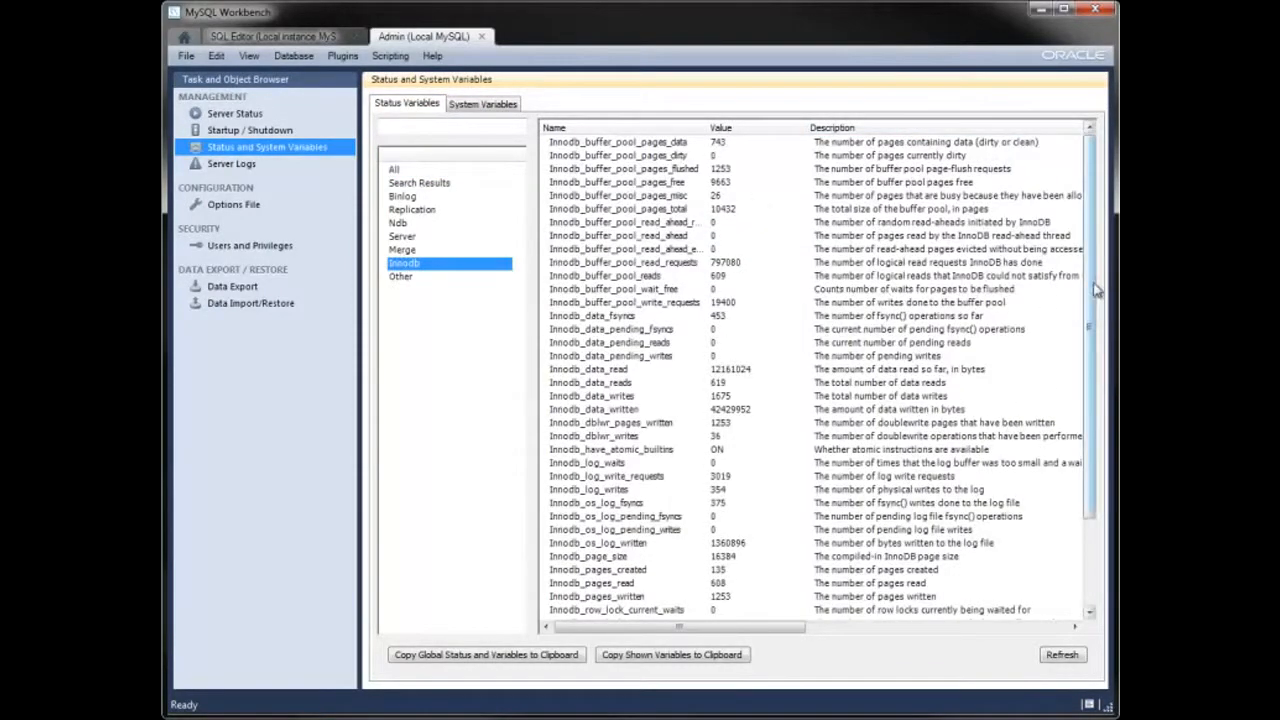
scroll(1050, 290, "down", 2)
scroll(1065, 265, "up", 2)
Examine the Security and General system variables, and read through the server's error log.
left_click(478, 104)
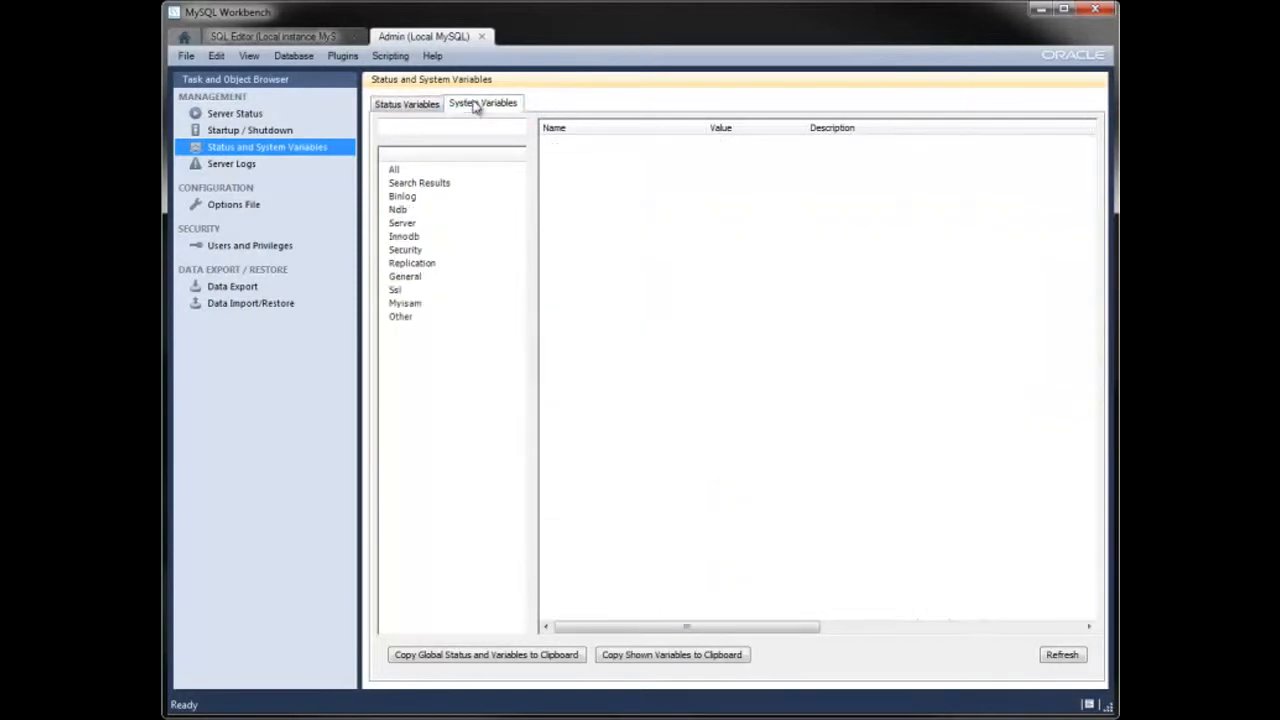
left_click(403, 250)
left_click(404, 277)
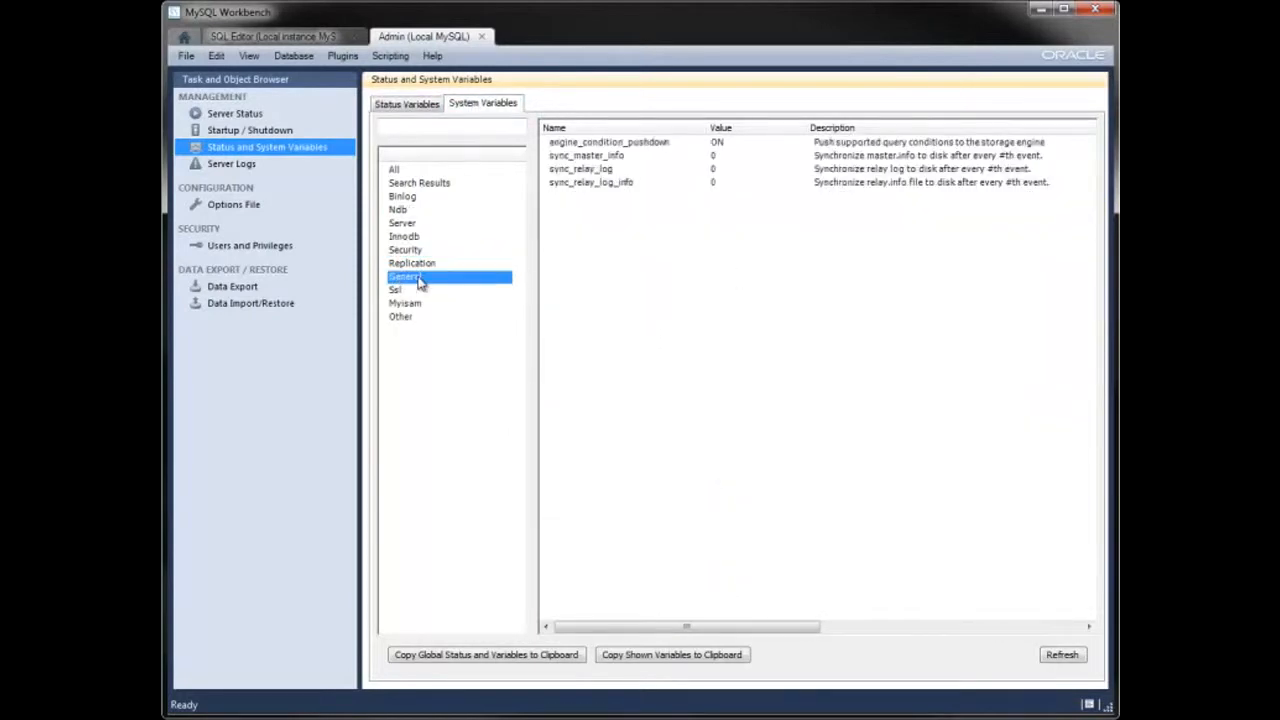
left_click(216, 168)
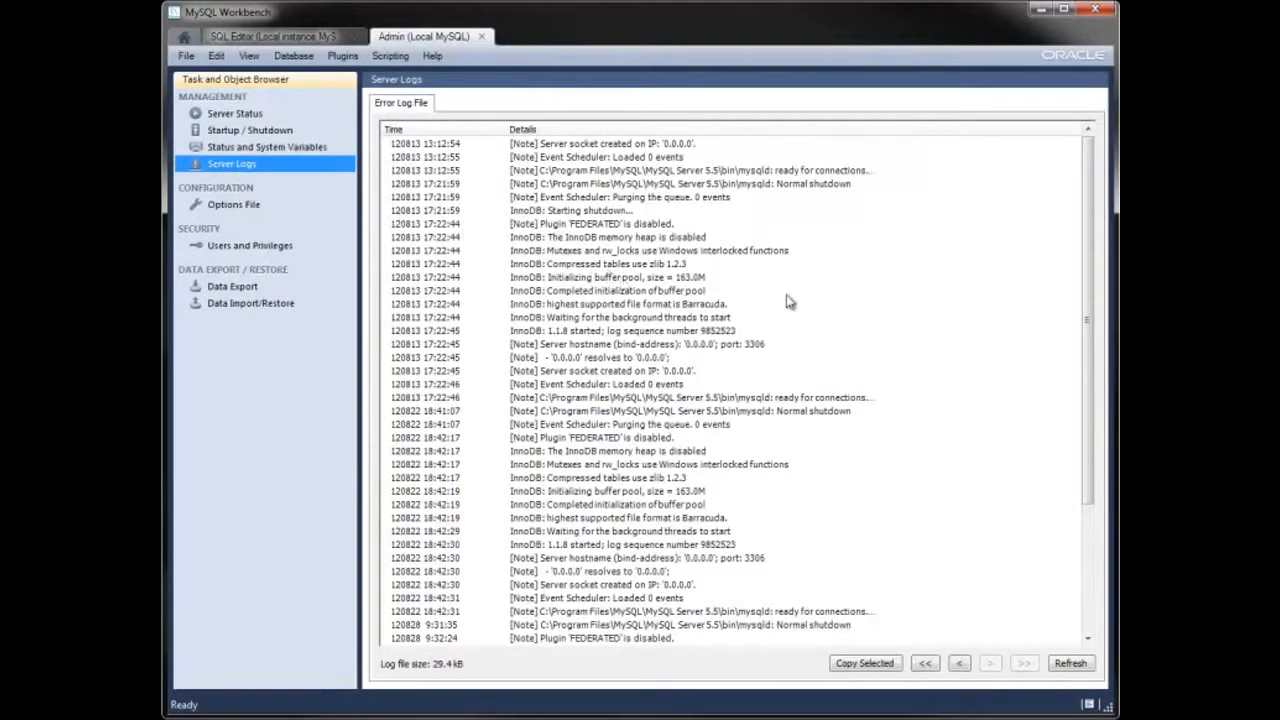
left_click_drag(1090, 268, 1092, 435)
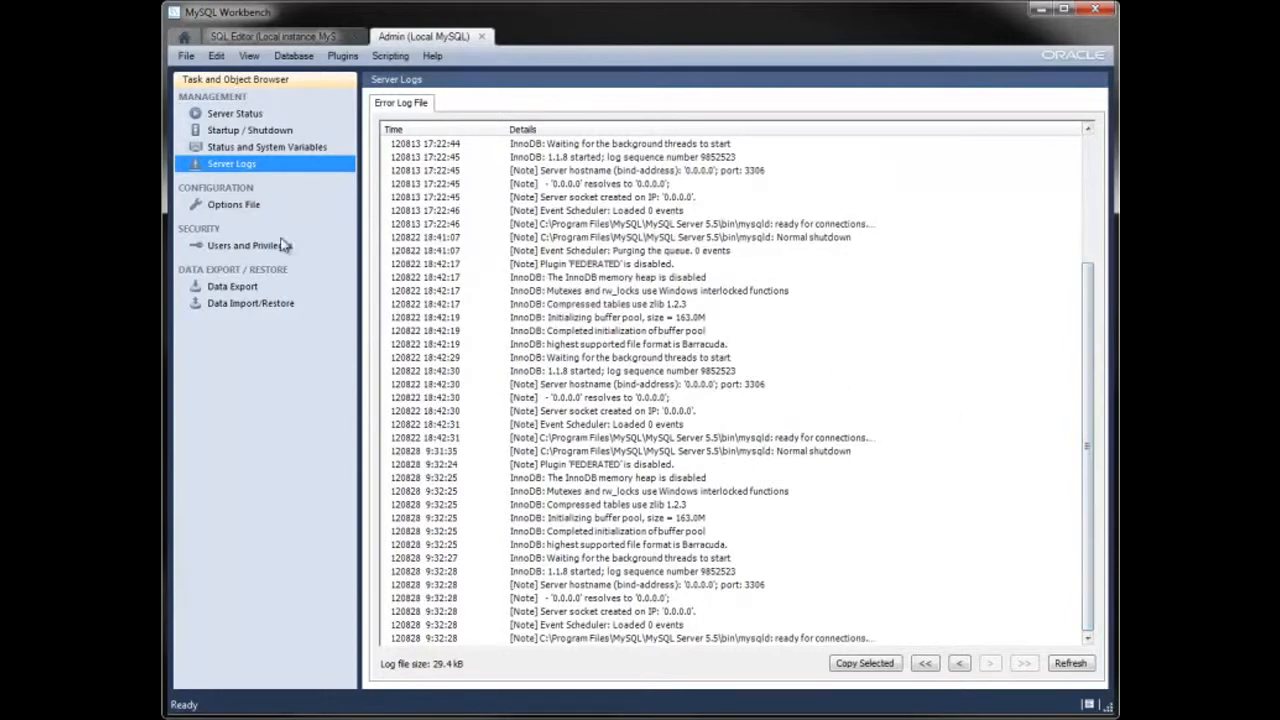
Examine the General, MyISAM, Transactions and Networking settings in the server's options file.
left_click(237, 206)
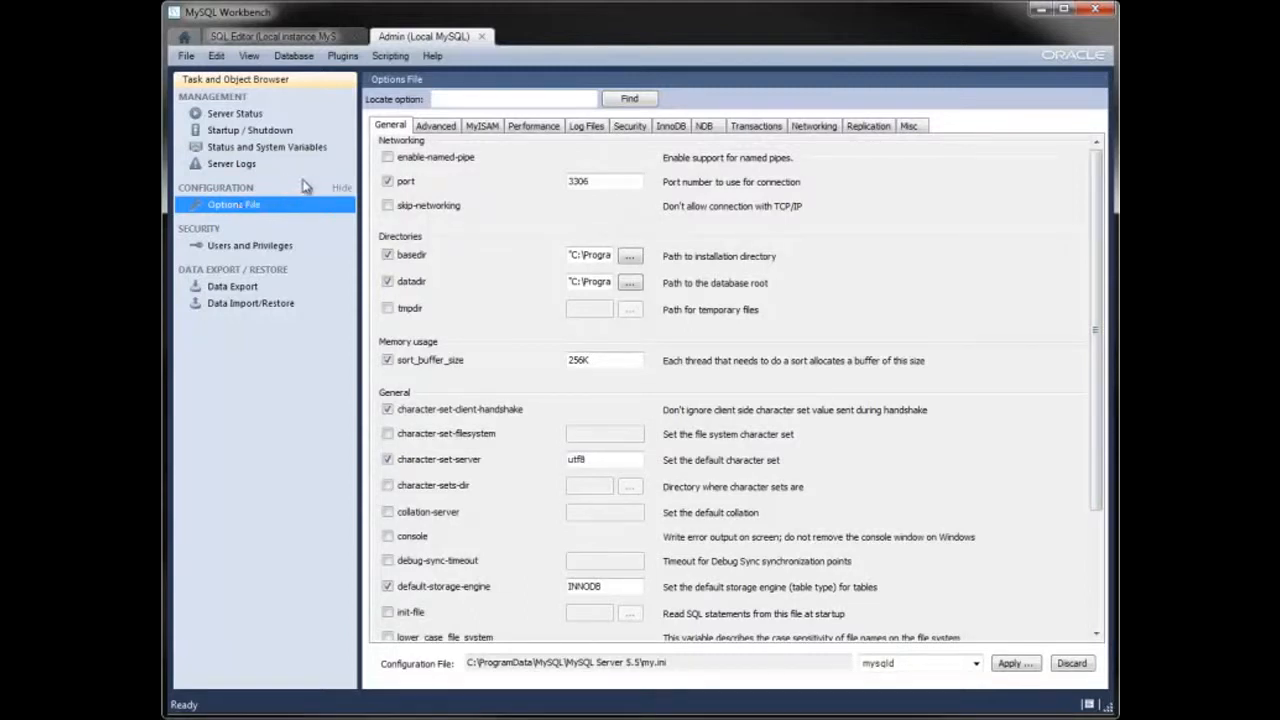
left_click(487, 134)
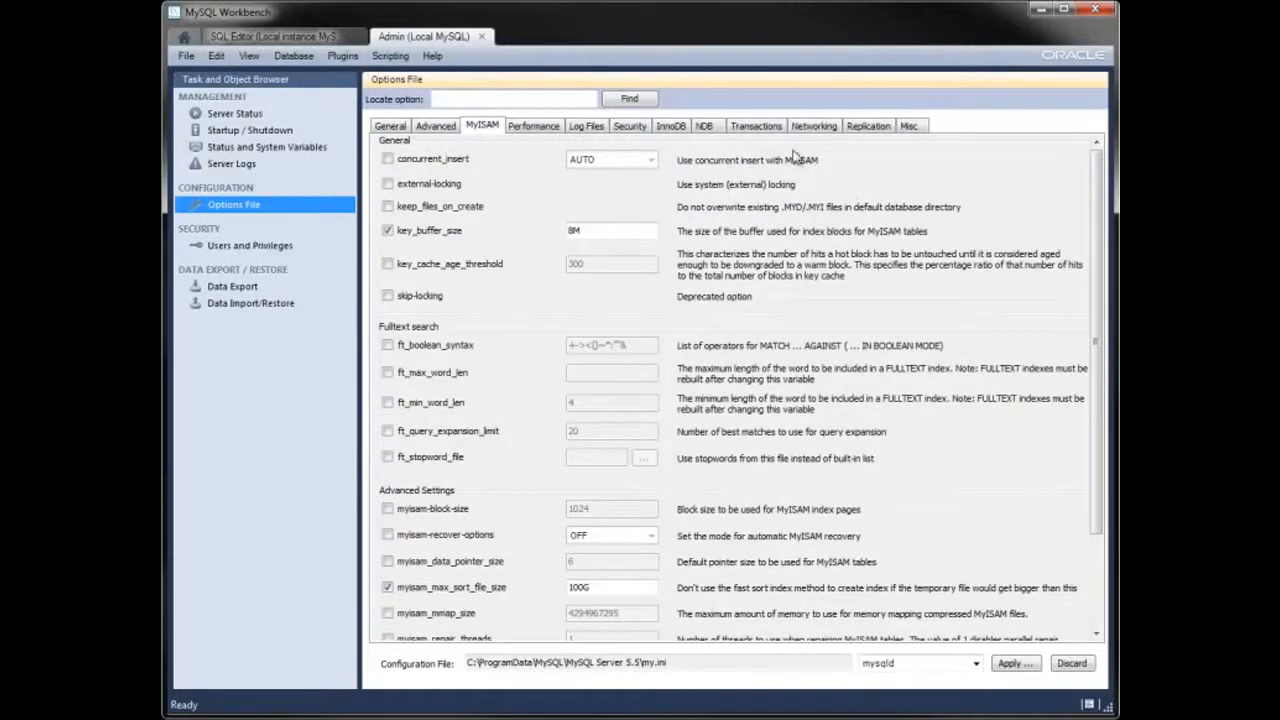
left_click(760, 128)
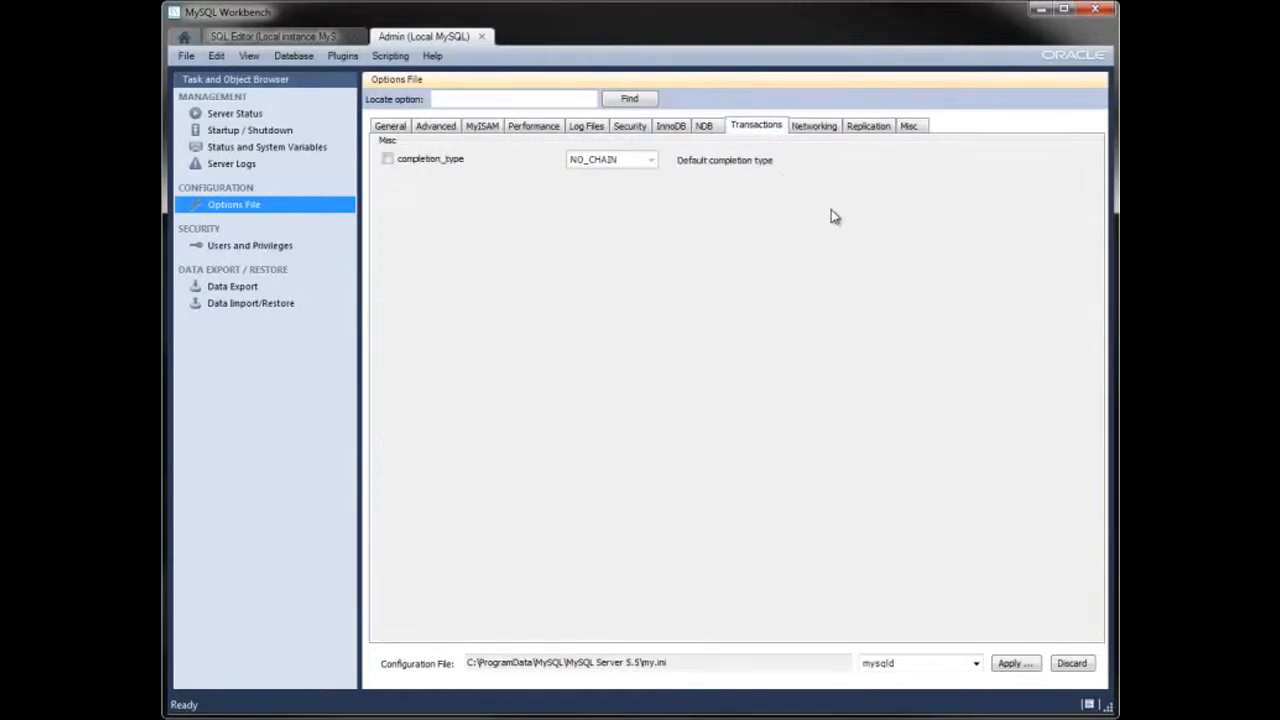
left_click(816, 126)
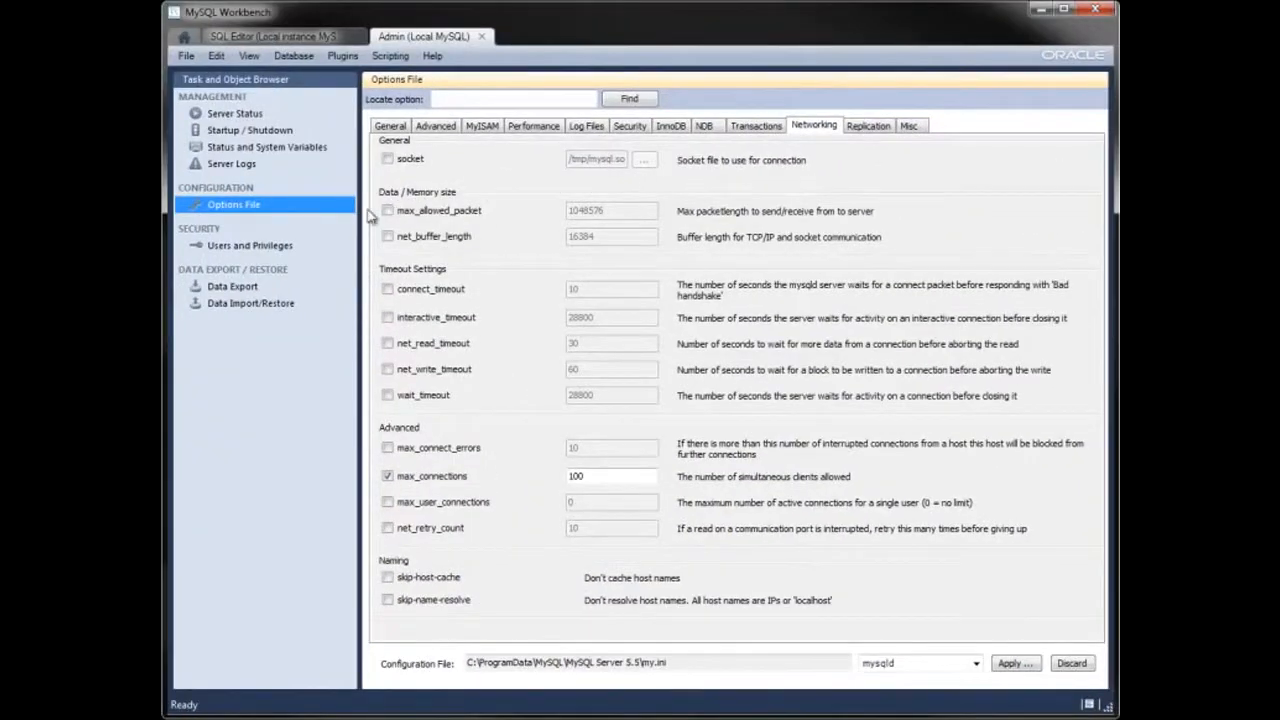
Examine the login details and administrative roles of the root account for localhost.
left_click(257, 248)
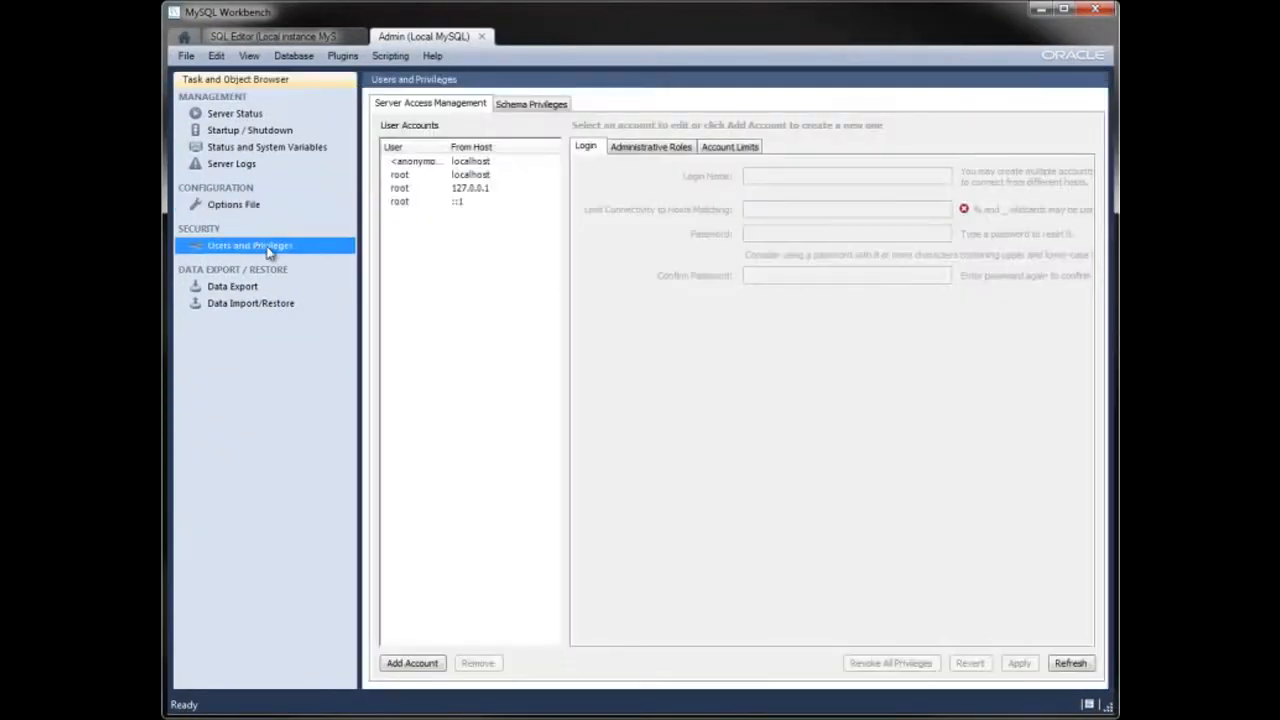
left_click(403, 177)
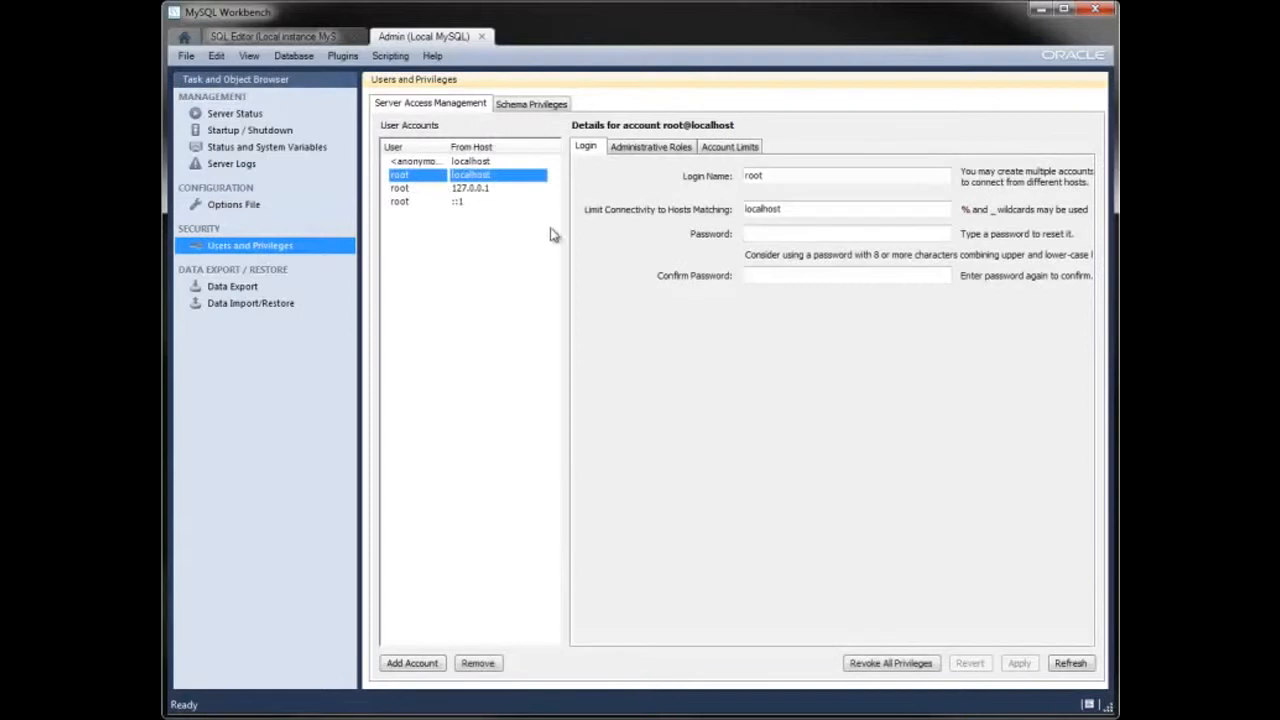
left_click(652, 148)
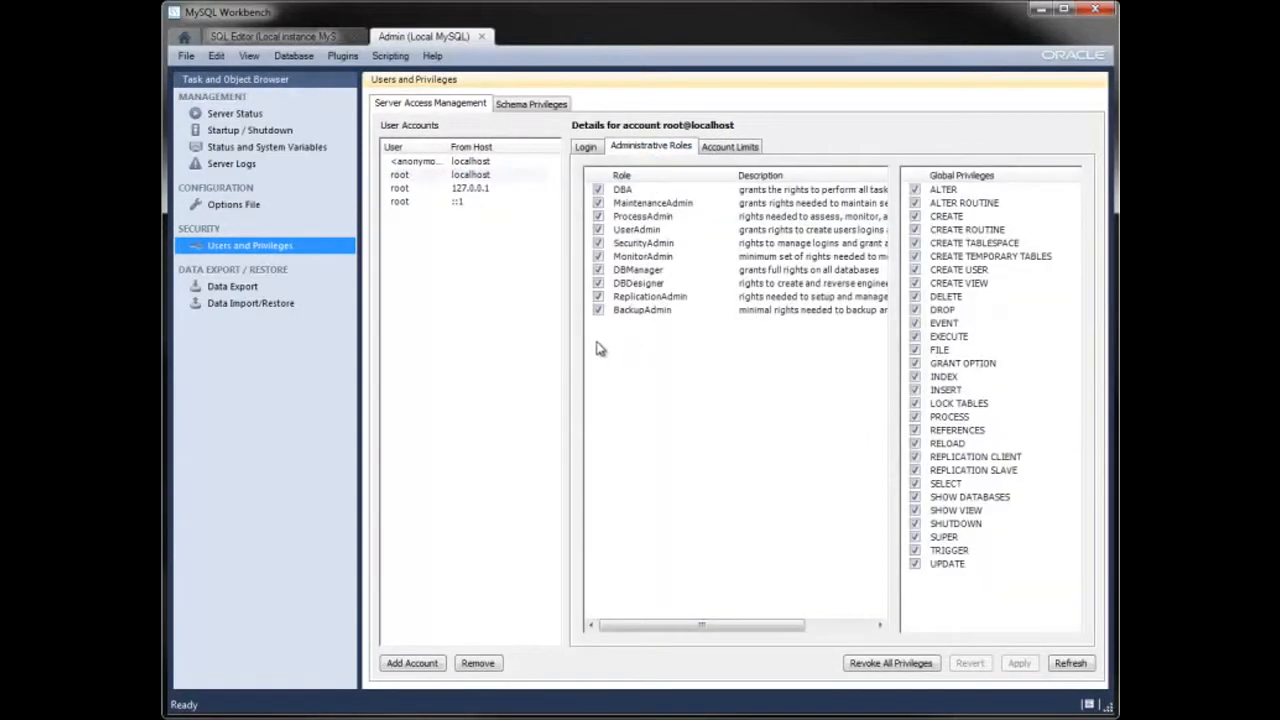
Open Data Export and copy the folder path of the dump project folder.
left_click(240, 288)
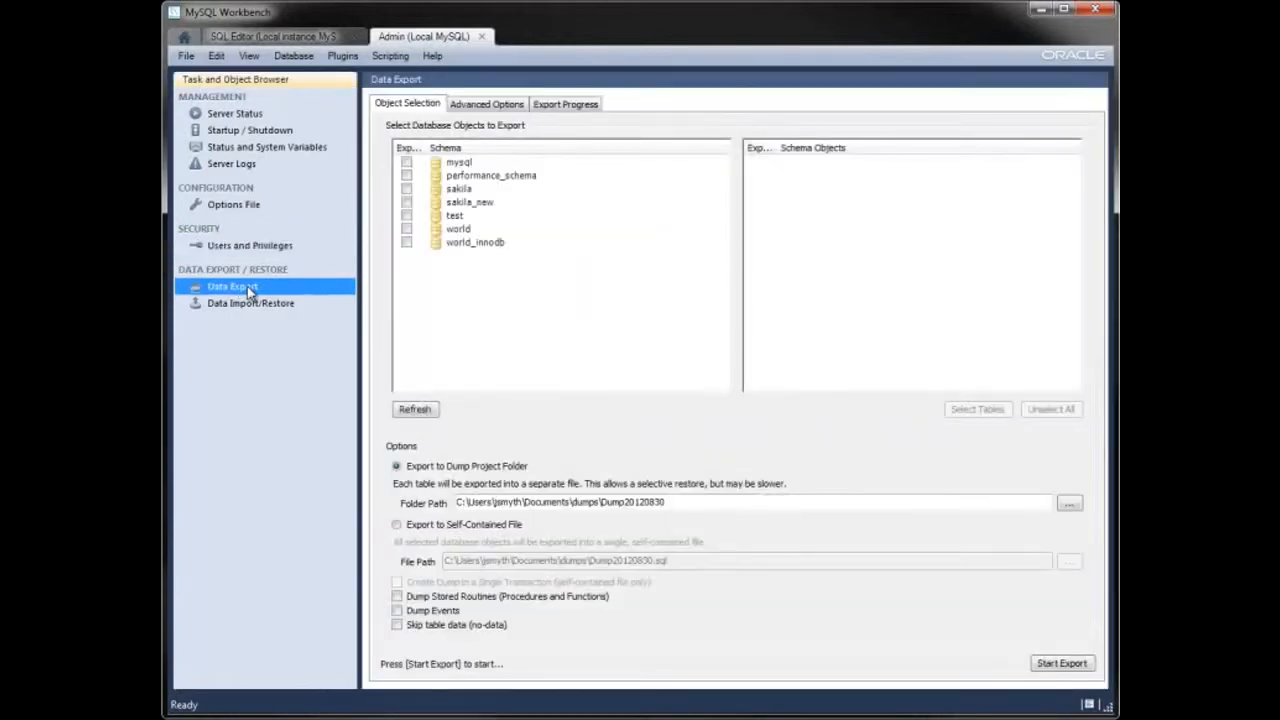
left_click_drag(688, 503, 405, 497)
key("ctrl+c")
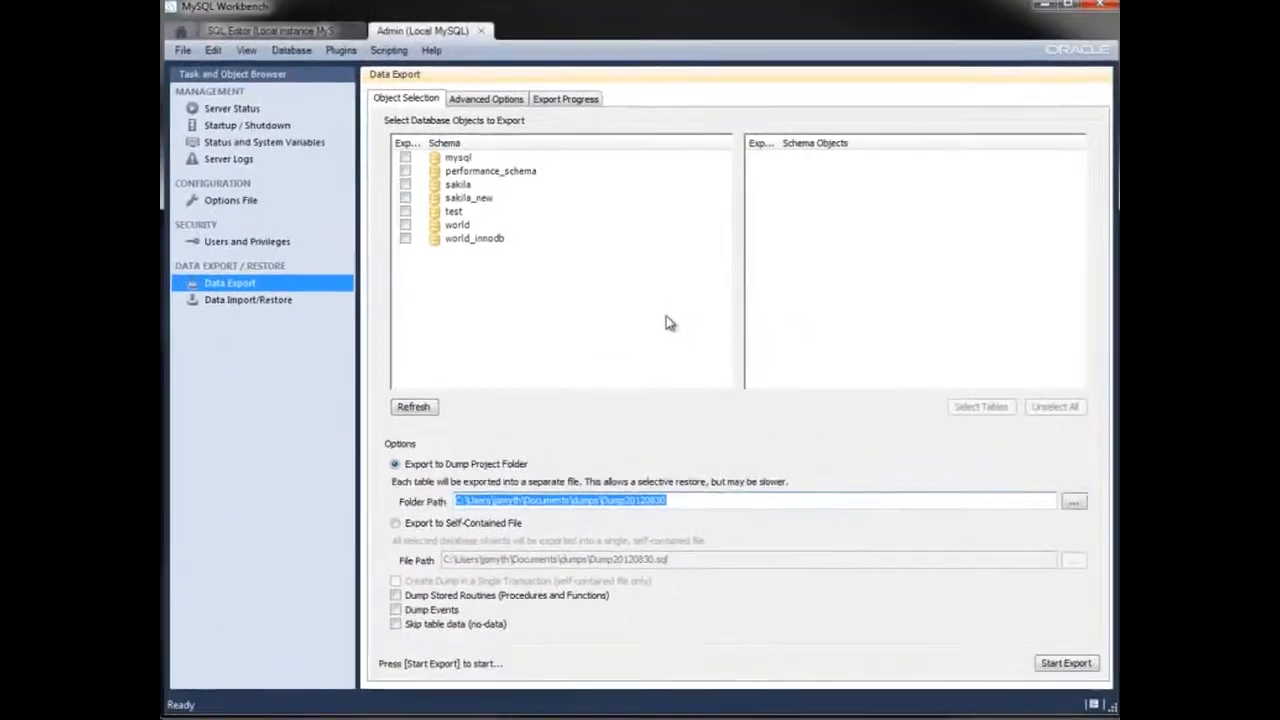
Export the sakila schema to the dump project folder, entering the account password.
left_click(406, 188)
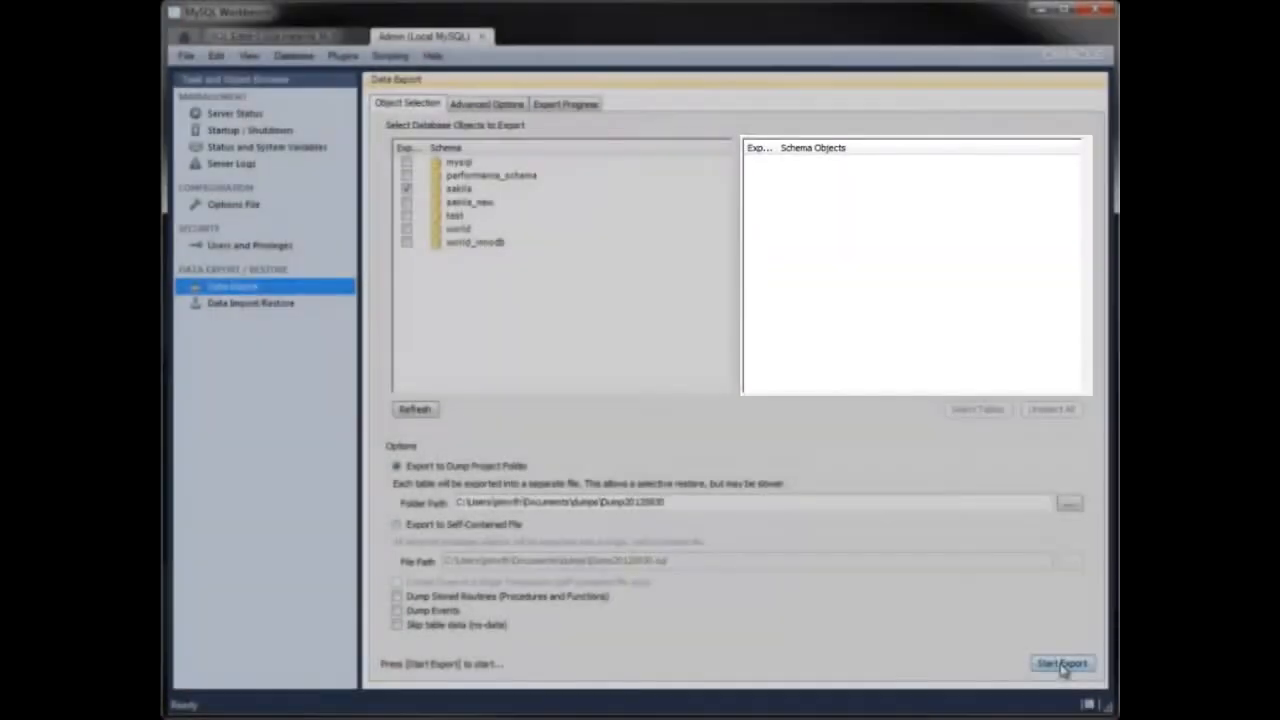
left_click(1062, 665)
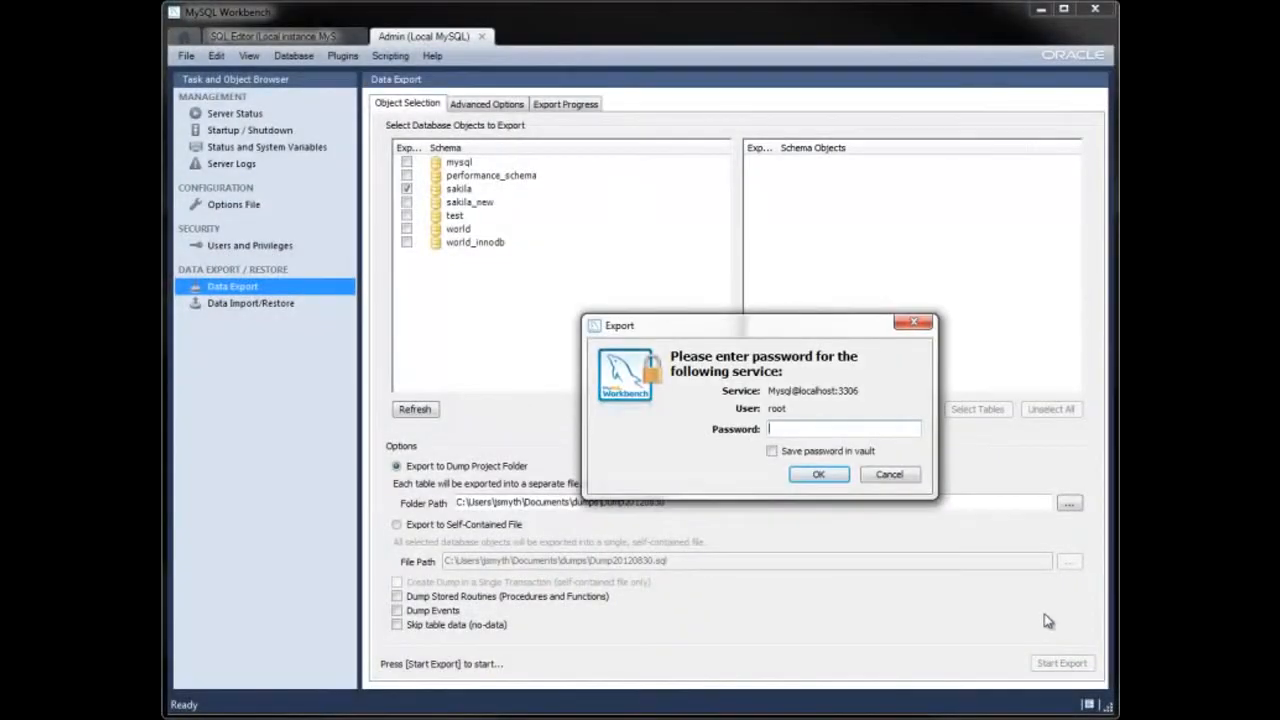
key("Return")
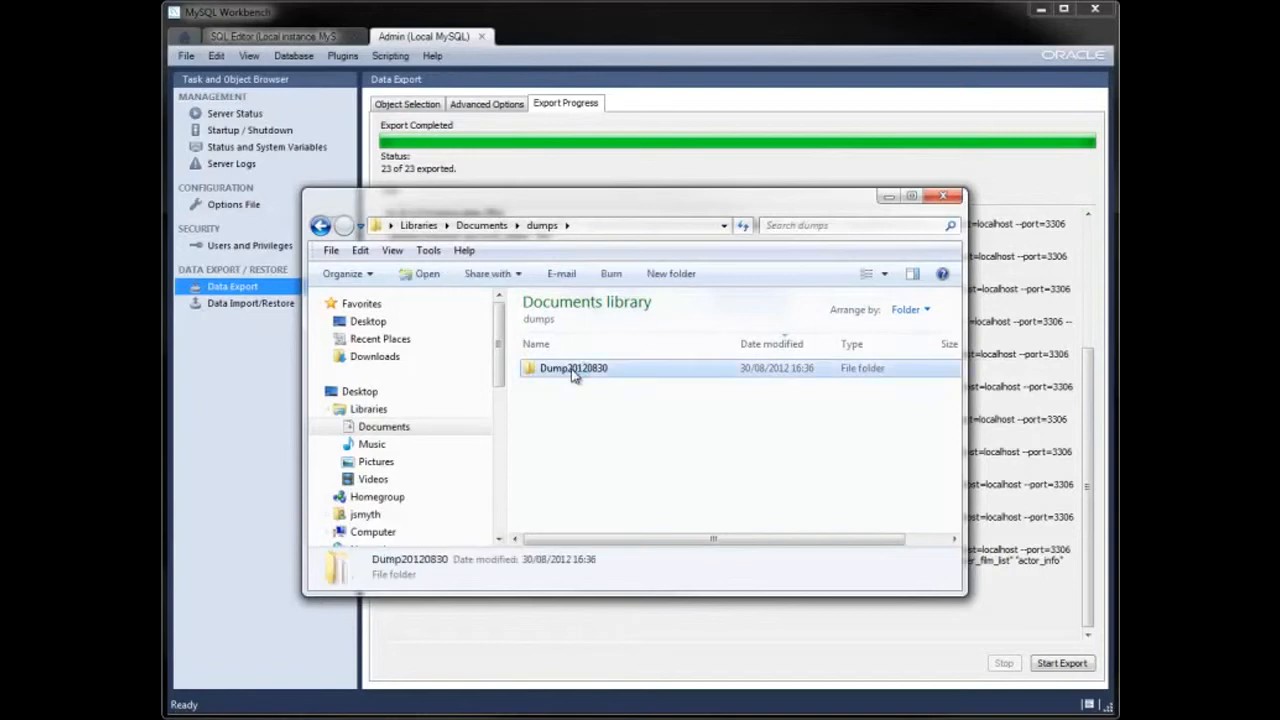
Open the Dump20120830 folder in Windows Explorer to examine the exported SQL files, and close the window.
double_click(572, 369)
mouse_move(954, 392)
left_mouse_down()
mouse_move(954, 480)
mouse_move(952, 390)
left_mouse_up()
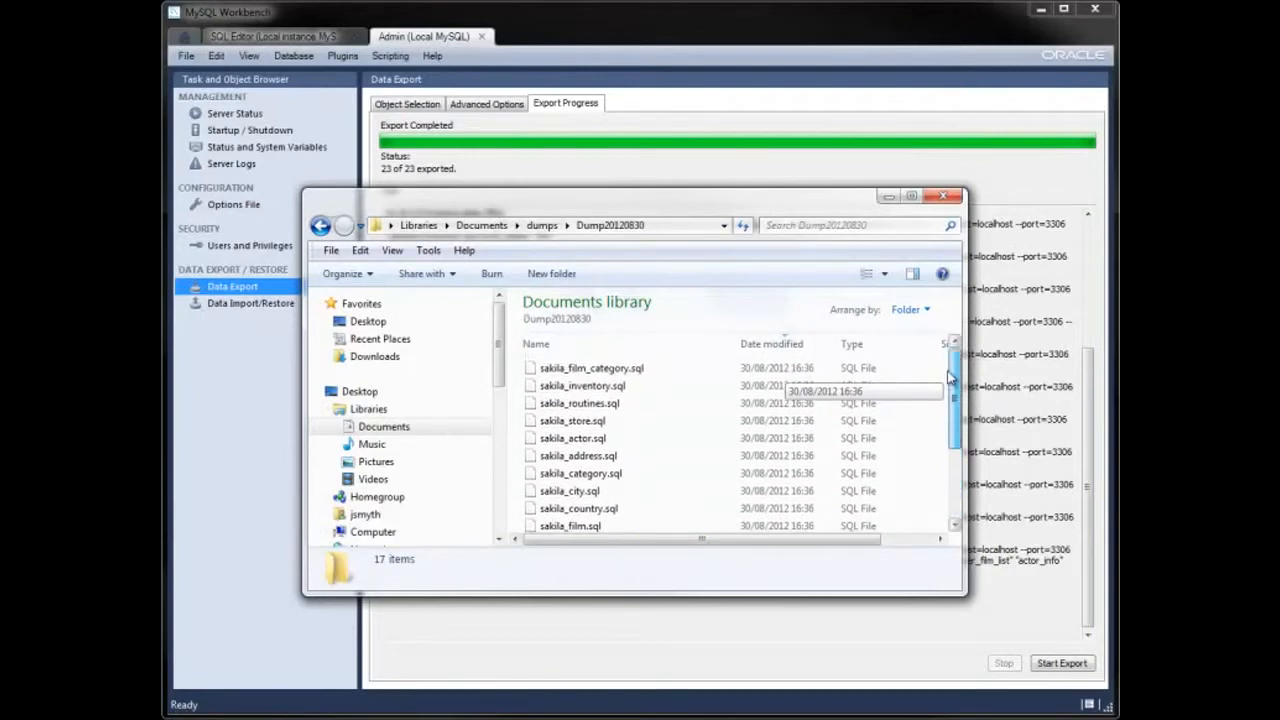
left_click(949, 199)
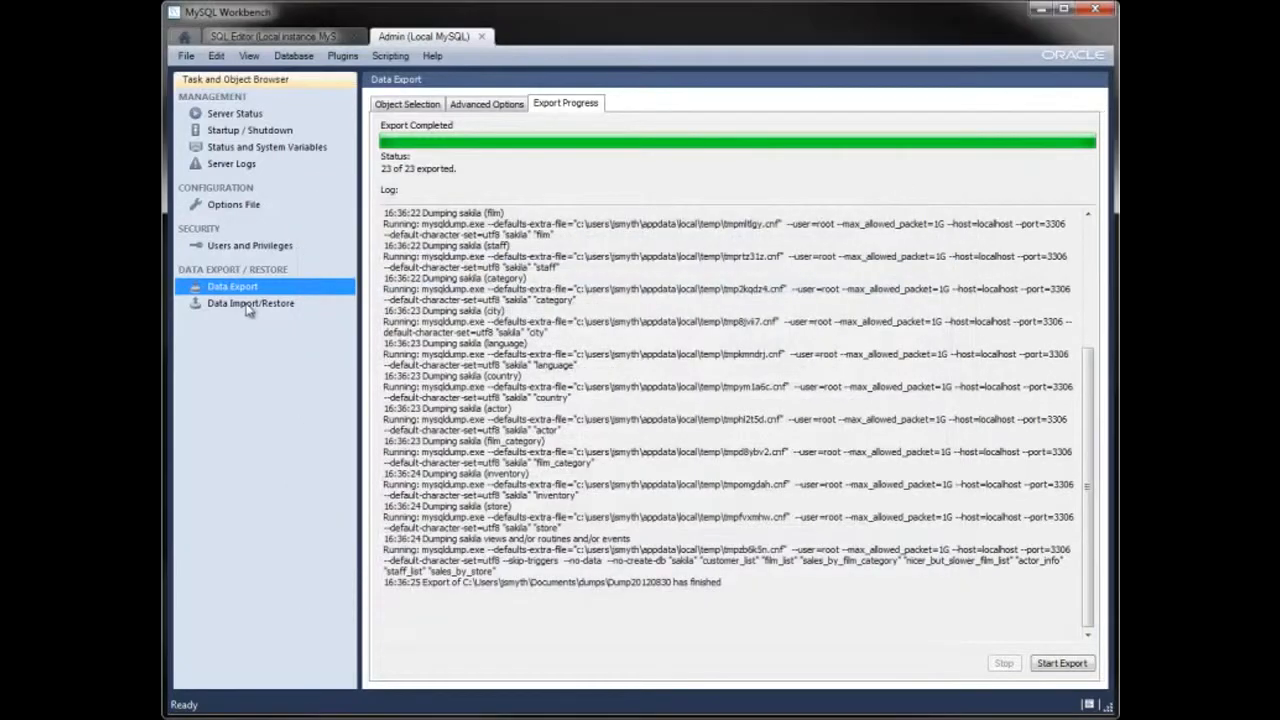
Set the Data Import/Restore project folder to the copied Dump20120830 path and load the folder contents.
left_click(250, 303)
left_click(640, 181)
key("ctrl+a")
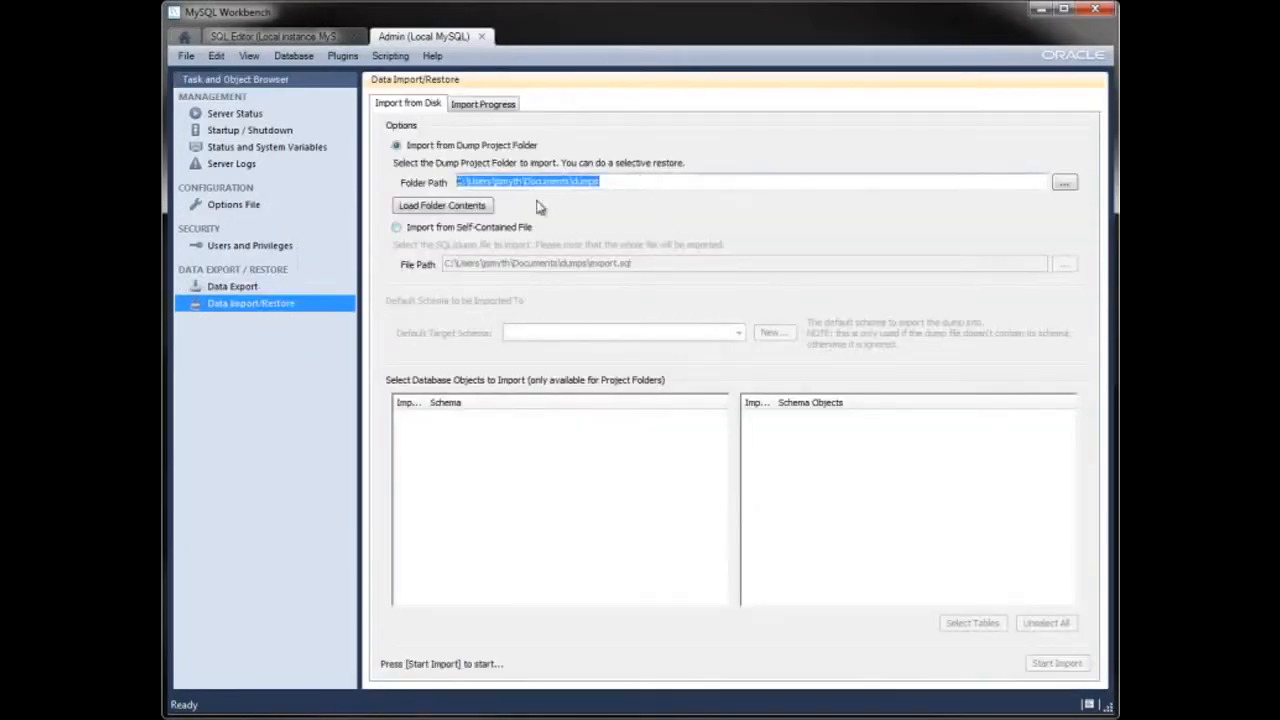
key("ctrl+v")
left_click(457, 207)
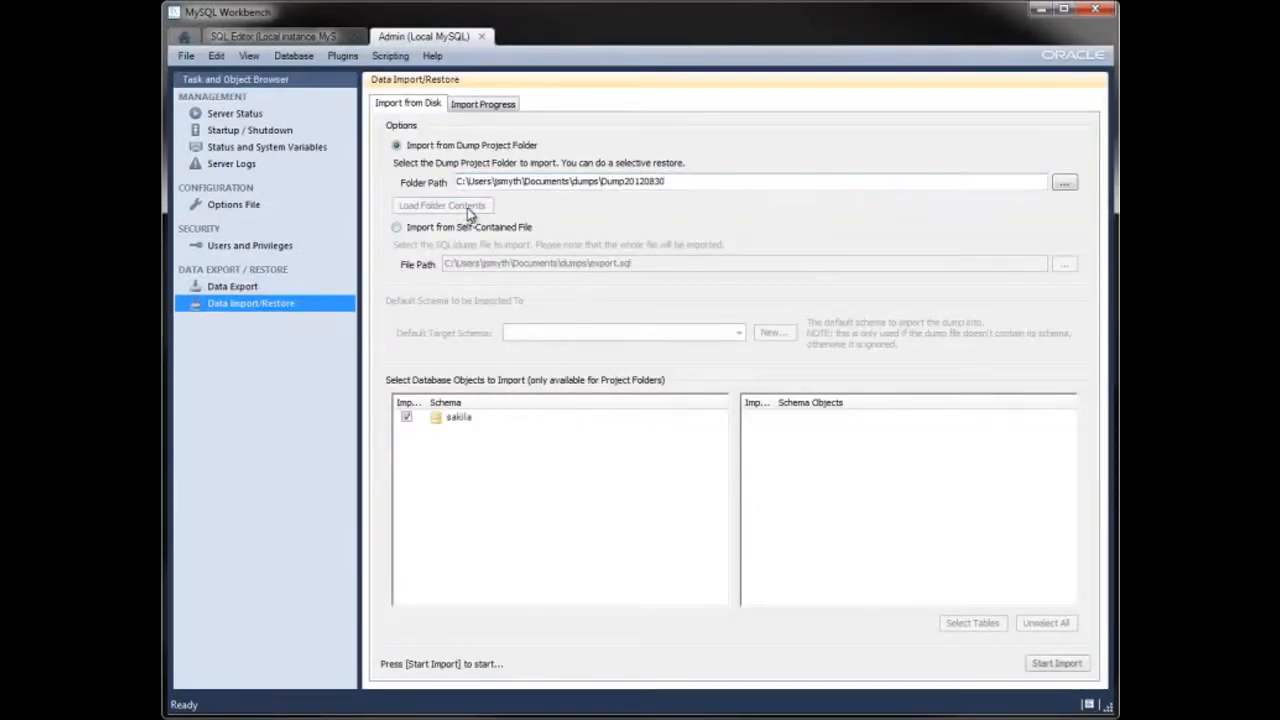
Select the sakila schema to import and examine its list of schema objects.
left_click(470, 420)
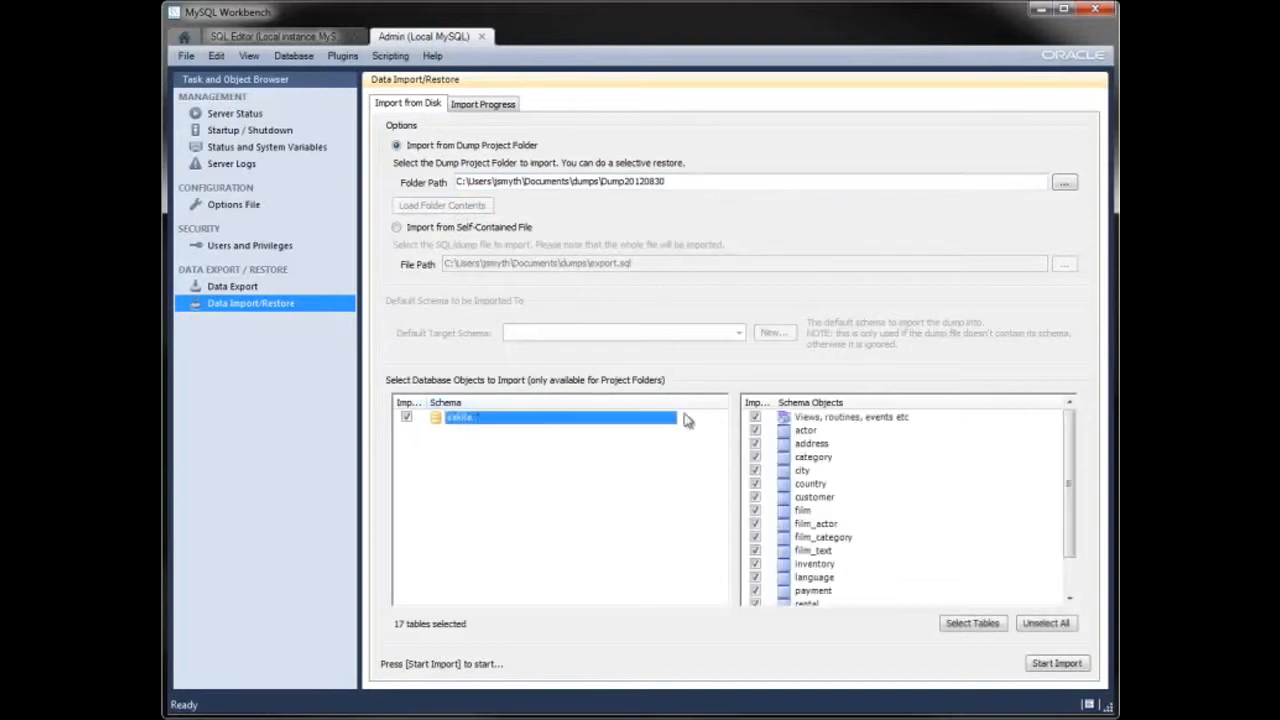
left_click_drag(1069, 470, 1069, 518)
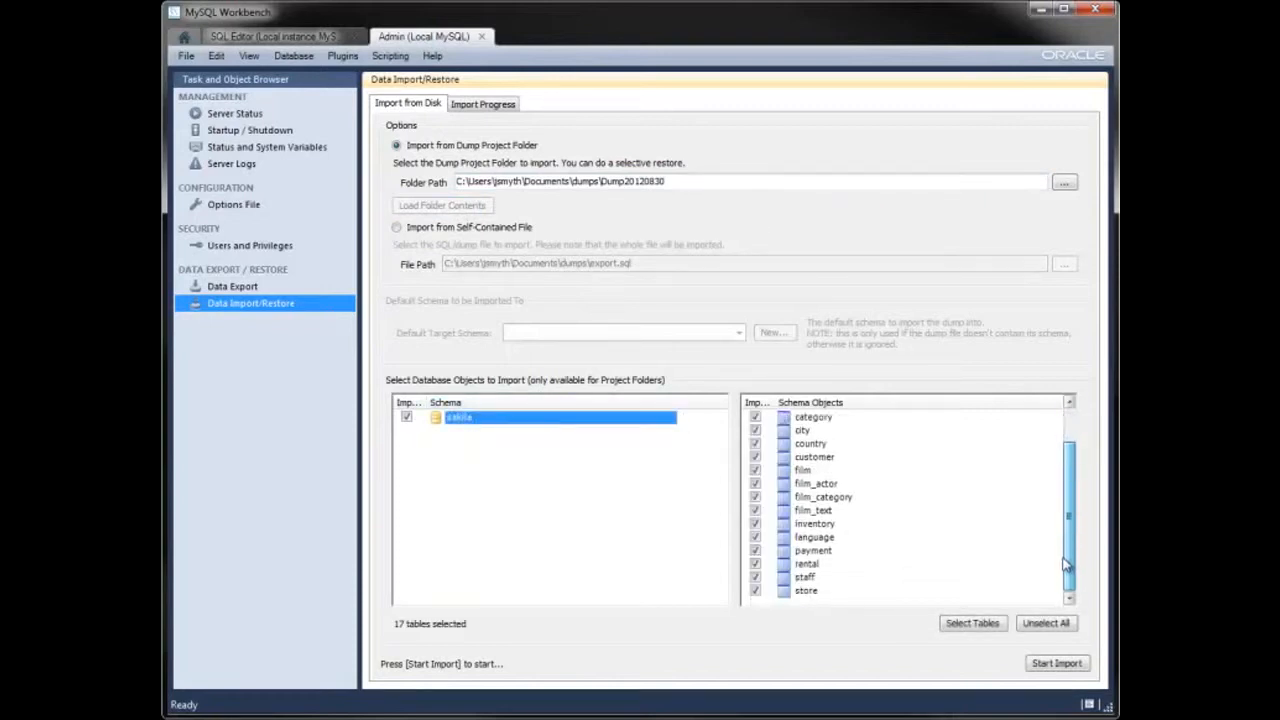
left_click_drag(1070, 460, 1073, 424)
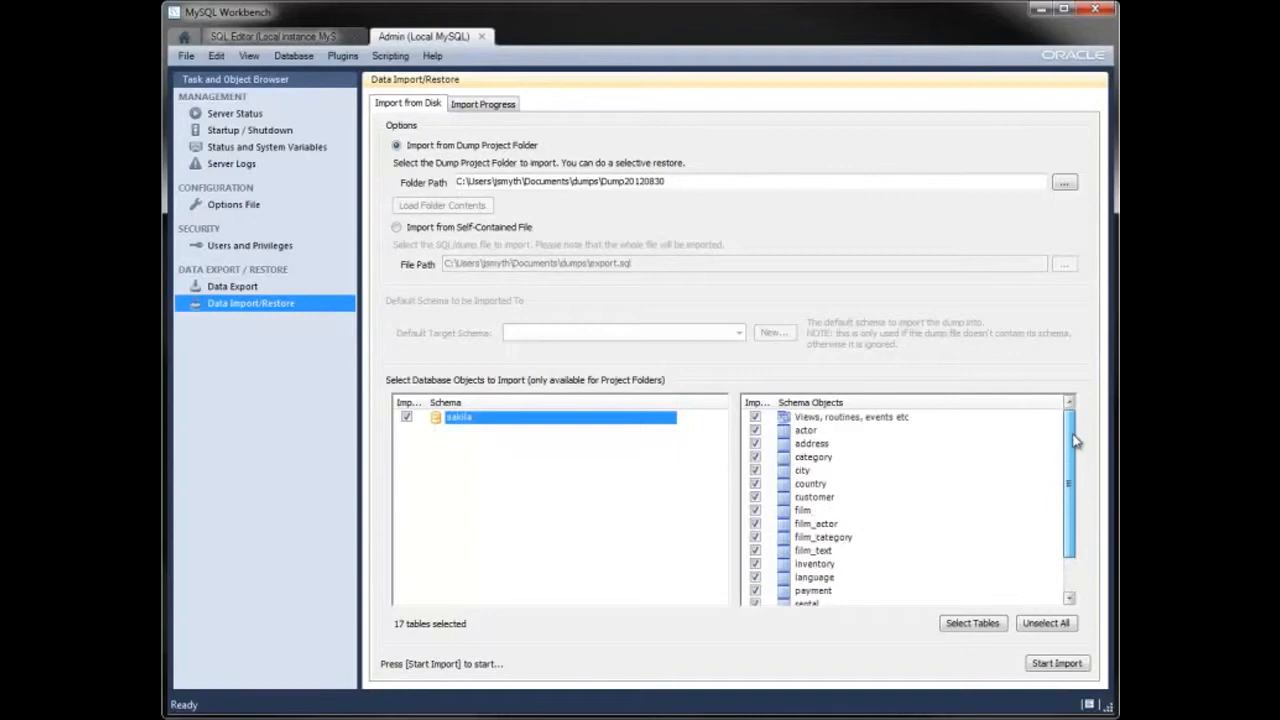